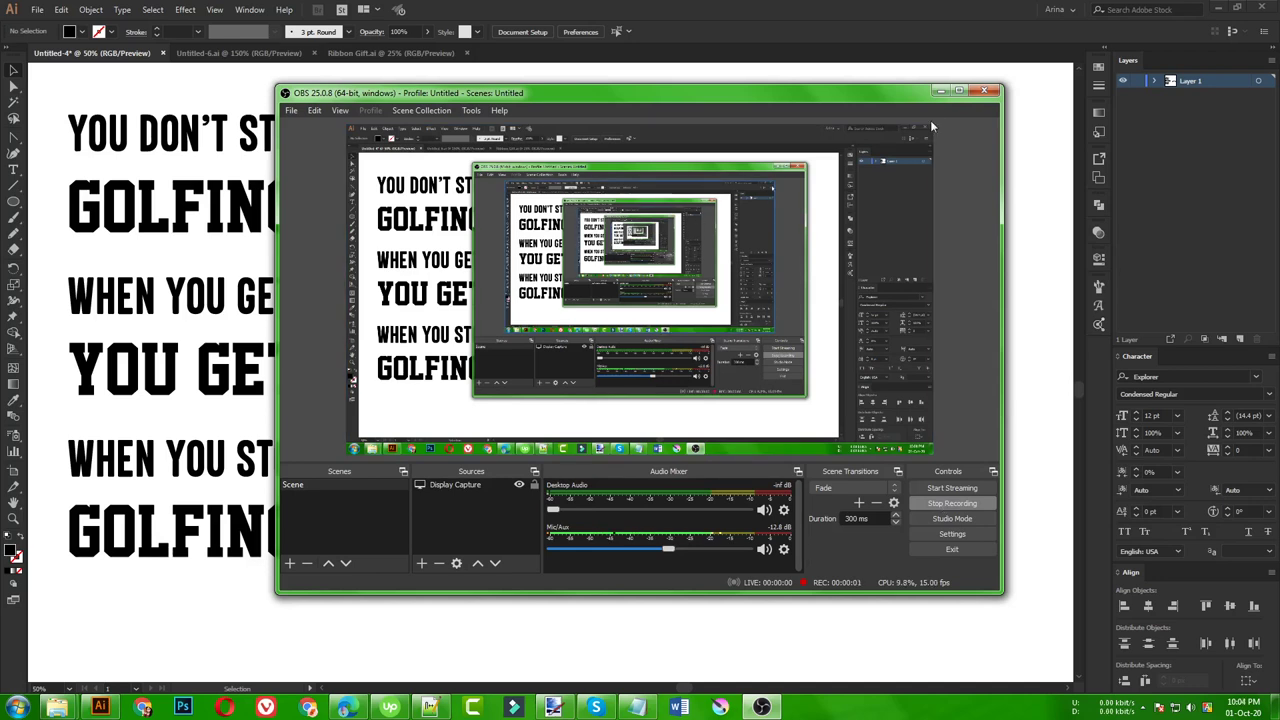
- Move the ribbon banner lower and slightly closer to the quote lettering on the artboard
{"action": "left_click", "coordinate": [940, 91]}
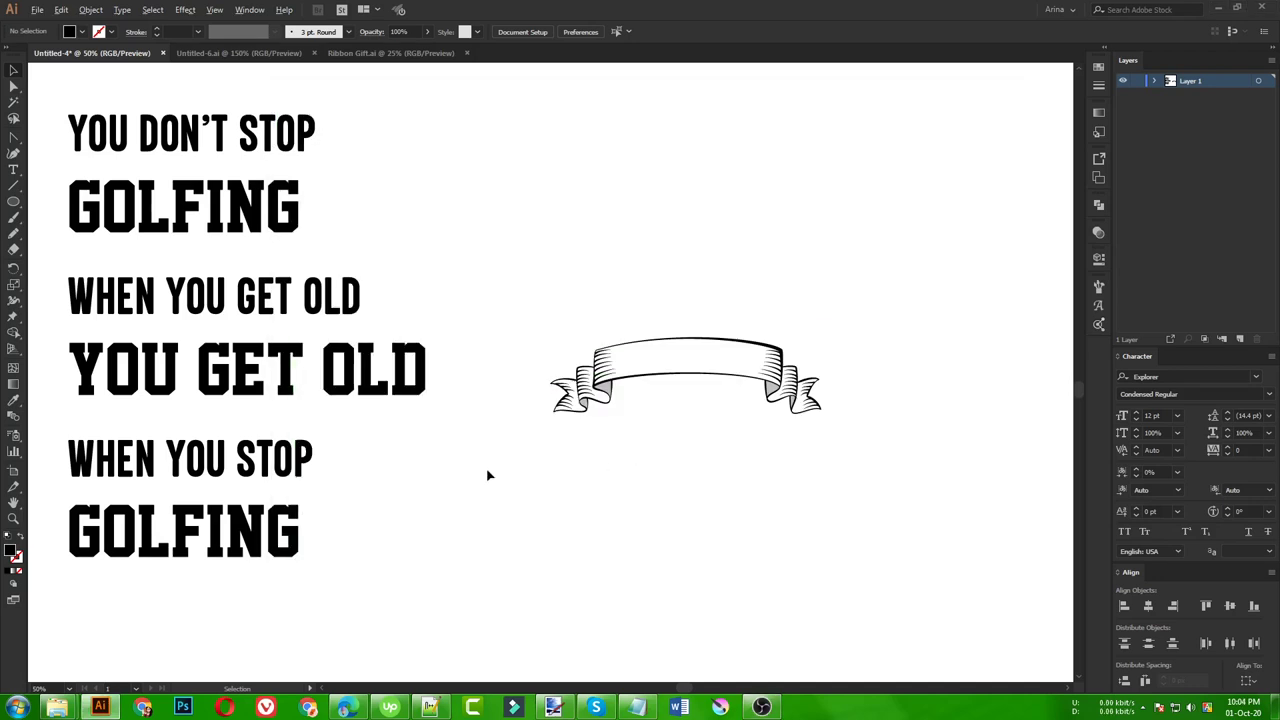
{"action": "scroll", "coordinate": [310, 458], "scroll_direction": "down", "scroll_amount": 1}
{"action": "left_click_drag", "start_coordinate": [711, 516], "coordinate": [425, 324]}
{"action": "left_click", "coordinate": [428, 338]}
{"action": "left_click", "coordinate": [686, 485]}
{"action": "left_click", "coordinate": [452, 518]}
{"action": "left_click_drag", "start_coordinate": [535, 403], "coordinate": [509, 483]}
{"action": "left_click", "coordinate": [571, 571]}
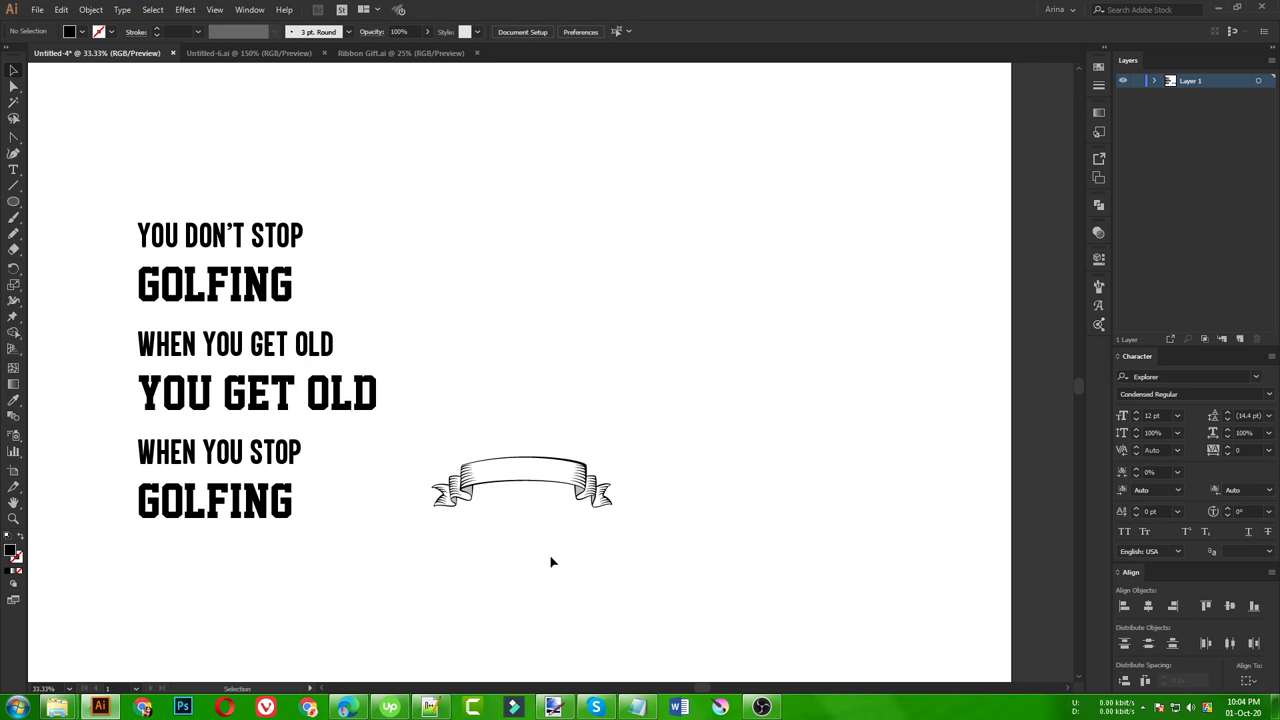
- Draw an unfilled circle about 631 px in diameter overlapping the ribbon banner
{"action": "left_click", "coordinate": [13, 201]}
{"action": "scroll", "coordinate": [483, 469], "scroll_direction": "up", "scroll_amount": 1}
{"action": "left_click_drag", "start_coordinate": [472, 305], "coordinate": [596, 515]}
{"action": "key", "text": "slash"}
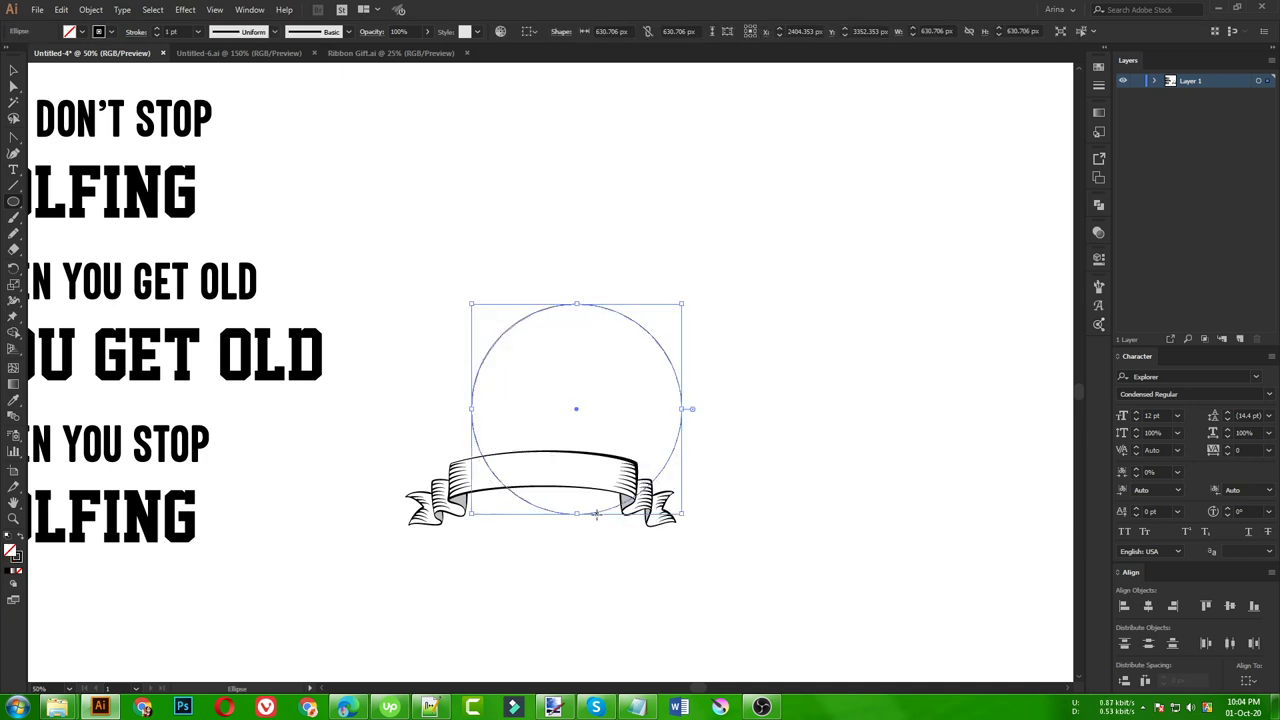
- Align the circle and the ribbon banner to each other on their horizontal centres
{"action": "key", "text": "v"}
{"action": "left_click_drag", "start_coordinate": [619, 550], "coordinate": [449, 403]}
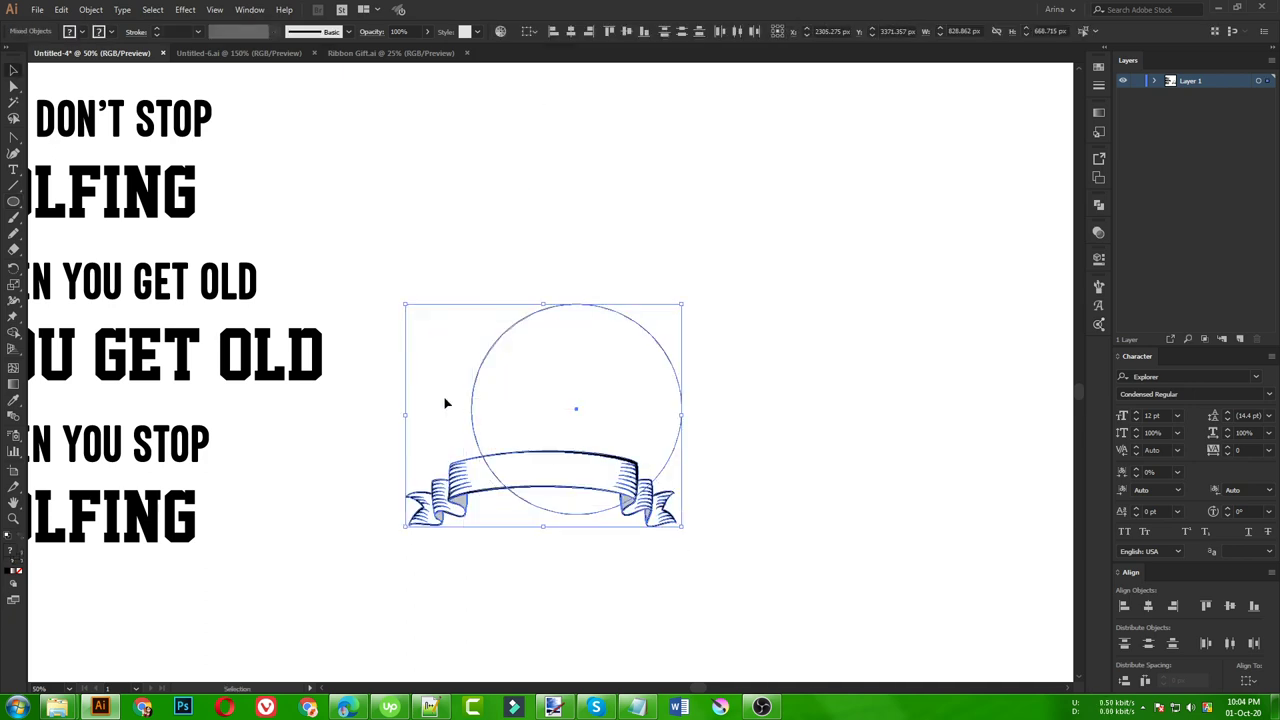
{"action": "left_click", "coordinate": [571, 31]}
{"action": "left_click", "coordinate": [576, 202]}
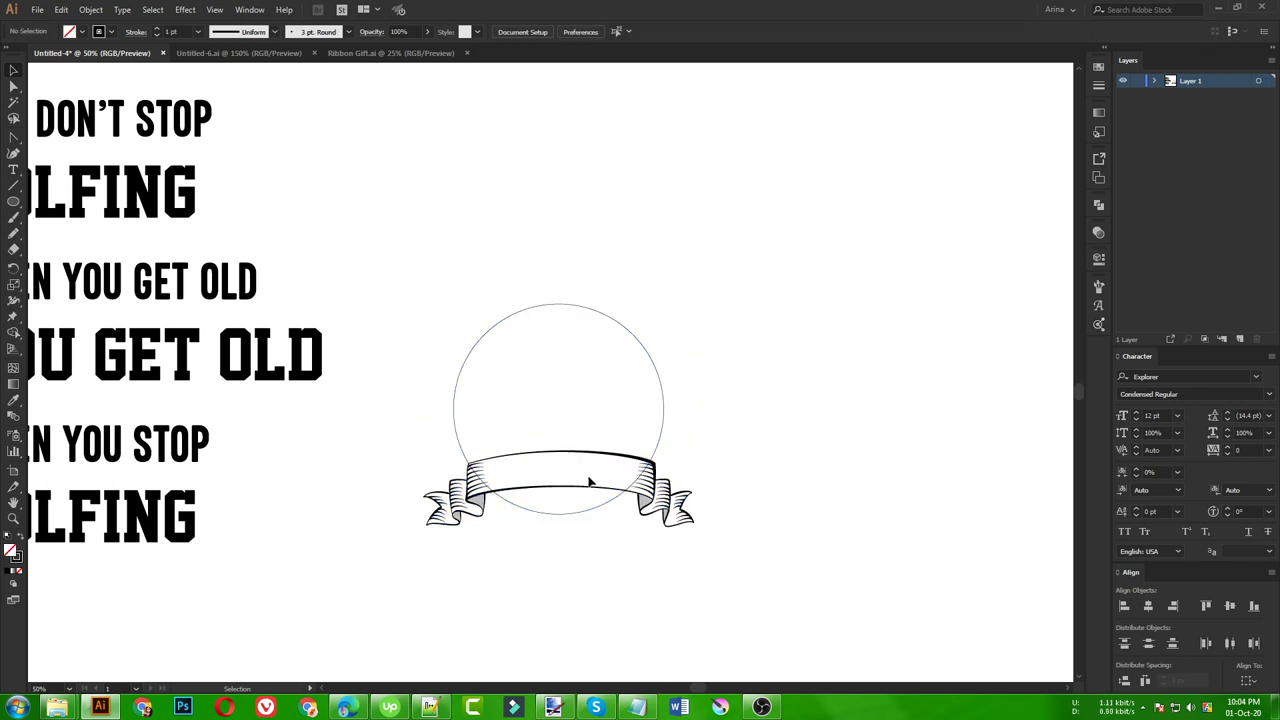
{"action": "left_click_drag", "start_coordinate": [434, 246], "coordinate": [719, 563]}
{"action": "left_click_drag", "start_coordinate": [779, 504], "coordinate": [754, 497]}
{"action": "left_click", "coordinate": [754, 497]}
{"action": "left_click_drag", "start_coordinate": [401, 283], "coordinate": [707, 580]}
{"action": "left_click", "coordinate": [560, 594]}
{"action": "left_click_drag", "start_coordinate": [405, 287], "coordinate": [682, 580]}
{"action": "left_click", "coordinate": [508, 294]}
{"action": "left_click_drag", "start_coordinate": [398, 271], "coordinate": [697, 572]}
{"action": "left_click", "coordinate": [539, 574]}
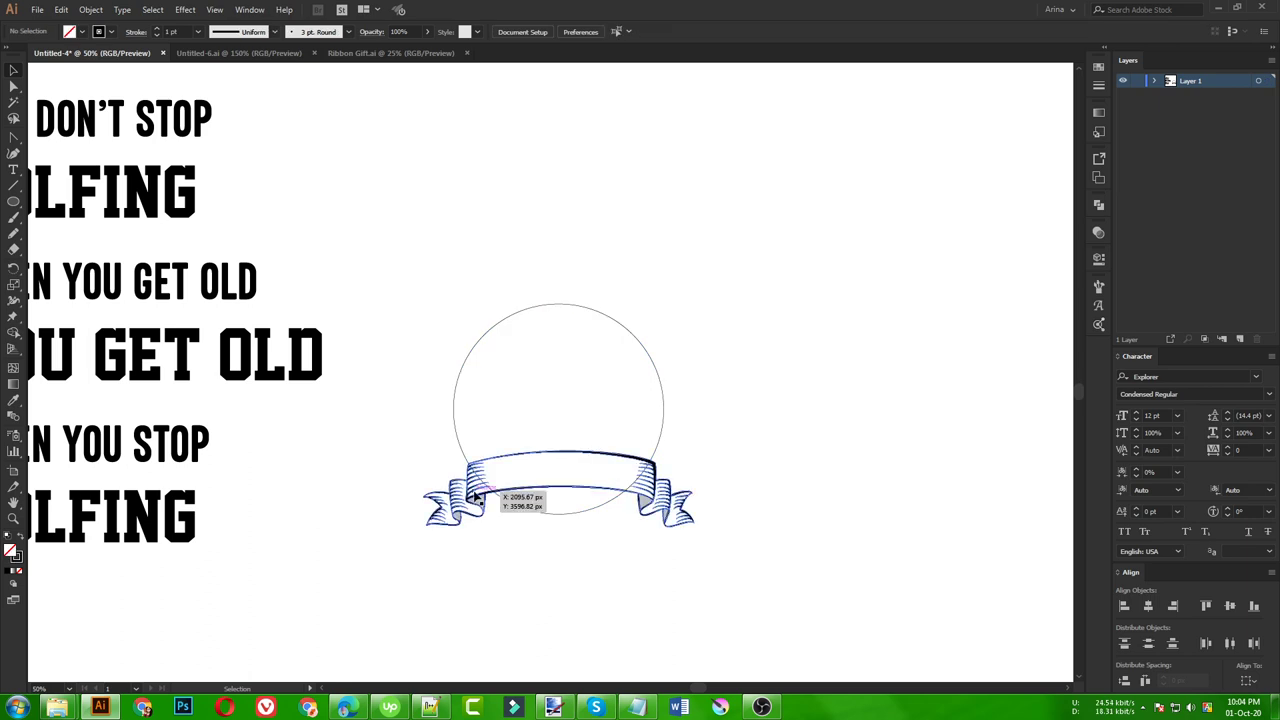
- Move the circle off the ribbon to the empty space above it
{"action": "left_click_drag", "start_coordinate": [572, 520], "coordinate": [516, 394]}
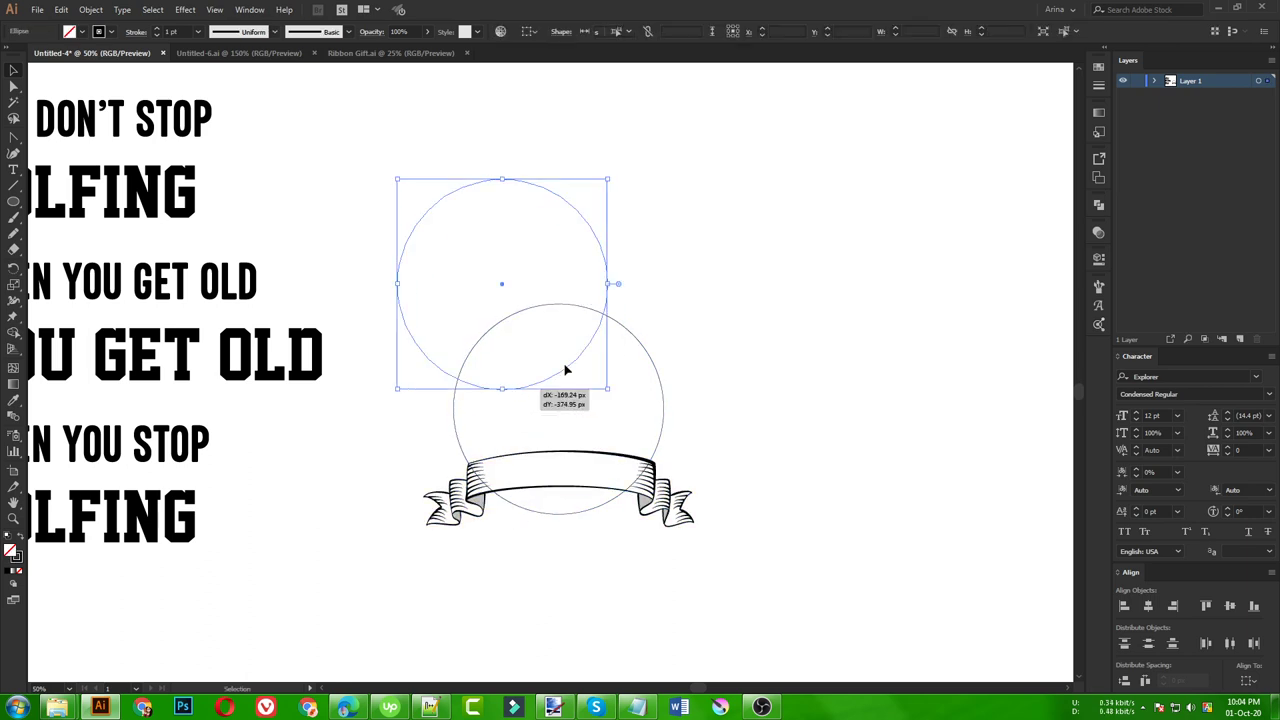
{"action": "scroll", "coordinate": [580, 386], "scroll_direction": "down", "scroll_amount": 1}
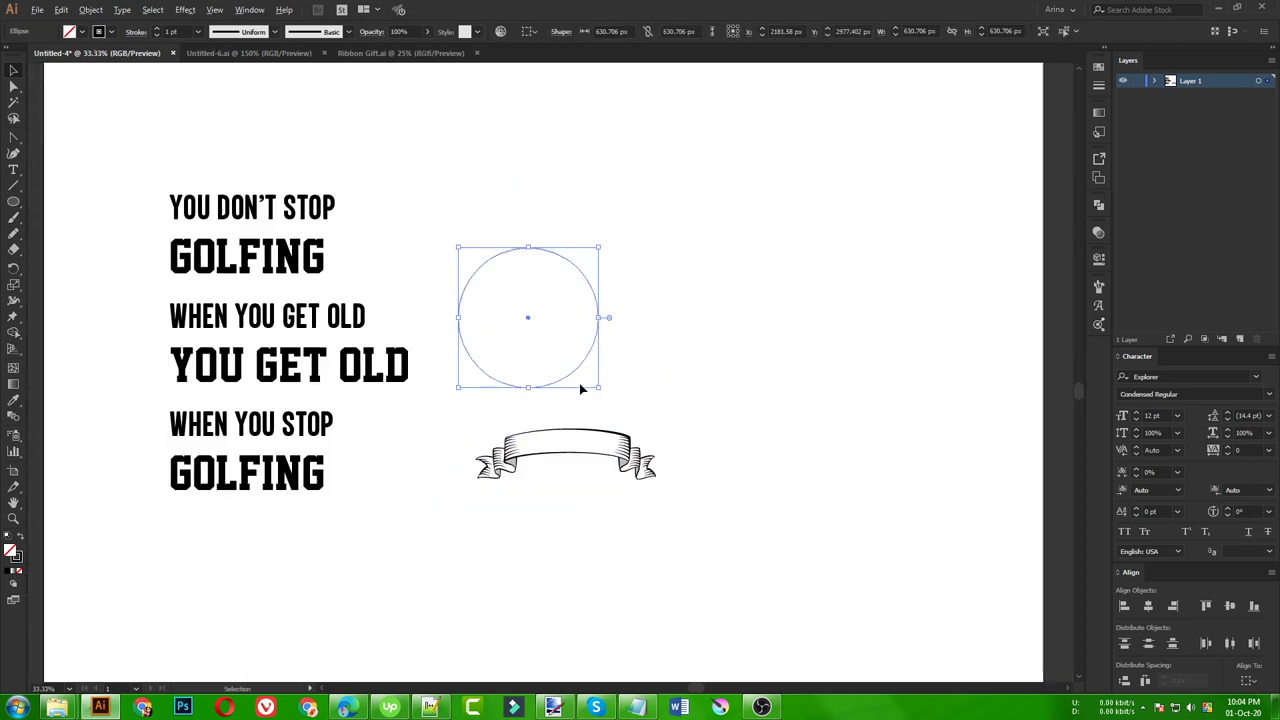
{"action": "left_click_drag", "start_coordinate": [154, 137], "coordinate": [349, 543]}
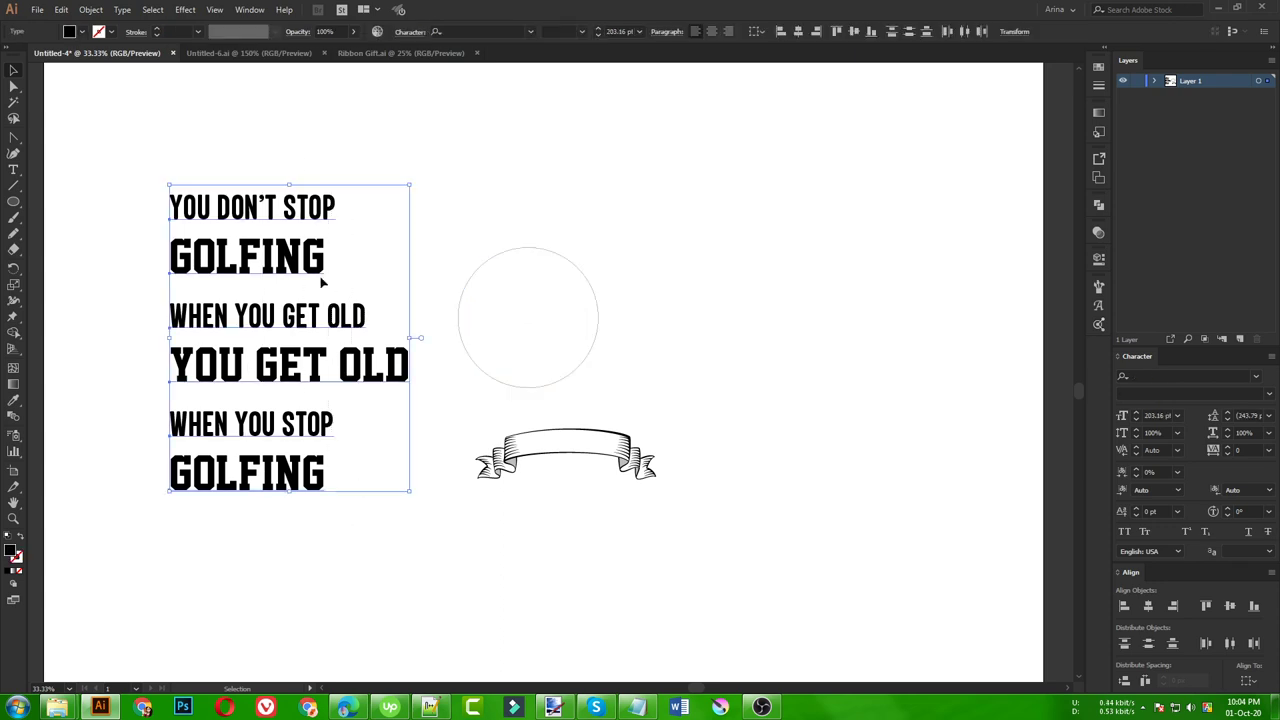
{"action": "left_click", "coordinate": [103, 294]}
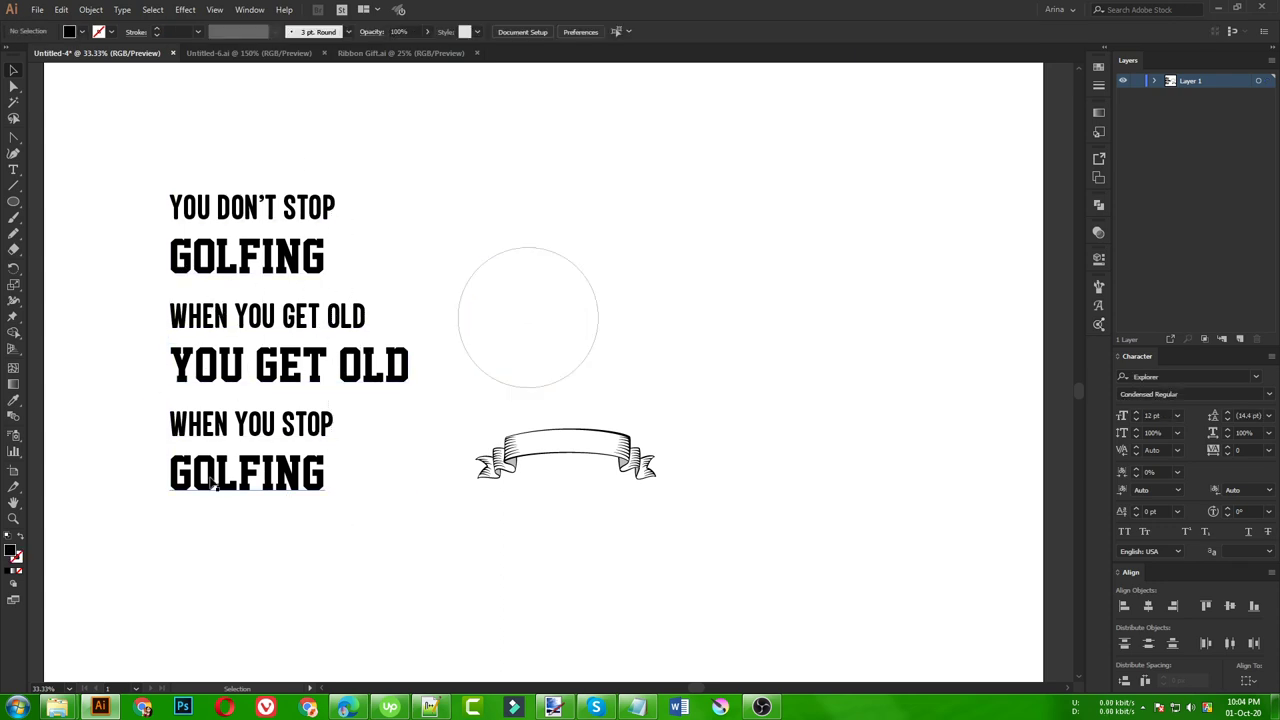
{"action": "left_click_drag", "start_coordinate": [387, 530], "coordinate": [114, 248]}
{"action": "left_click", "coordinate": [114, 248]}
{"action": "left_click_drag", "start_coordinate": [382, 552], "coordinate": [126, 171]}
{"action": "left_click", "coordinate": [126, 171]}
{"action": "left_click_drag", "start_coordinate": [142, 152], "coordinate": [383, 549]}
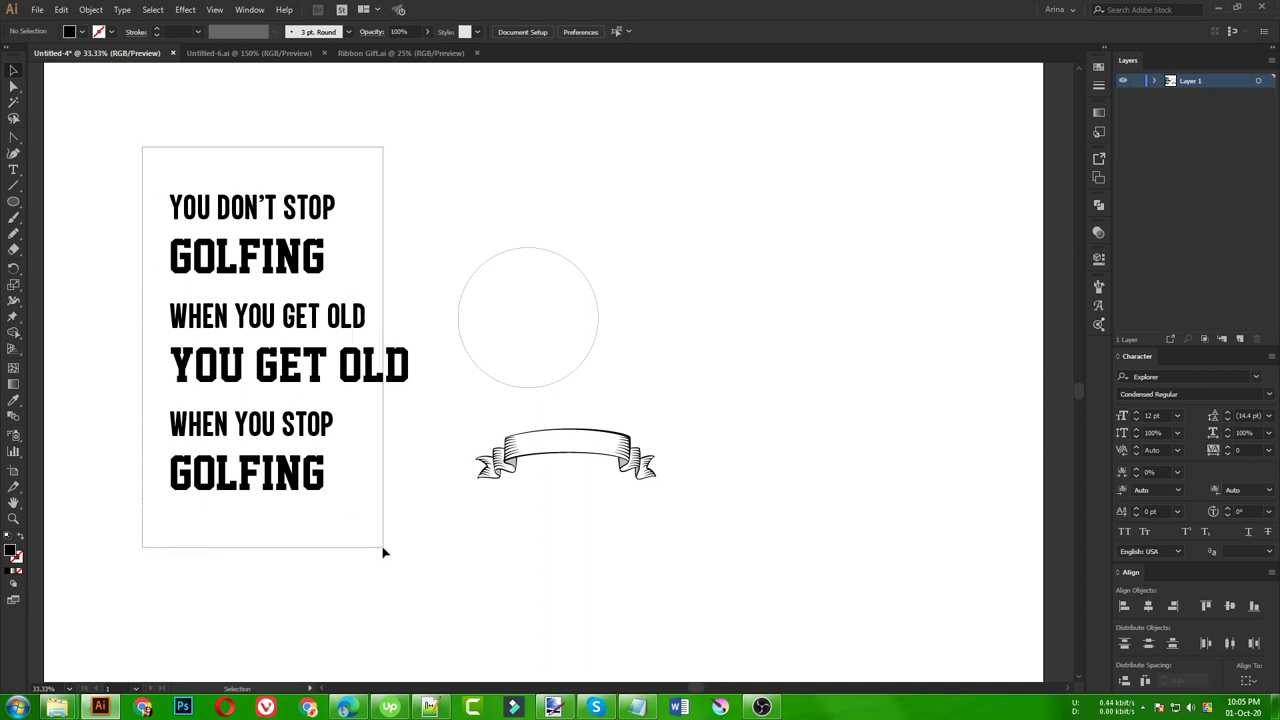
{"action": "left_click", "coordinate": [645, 567]}
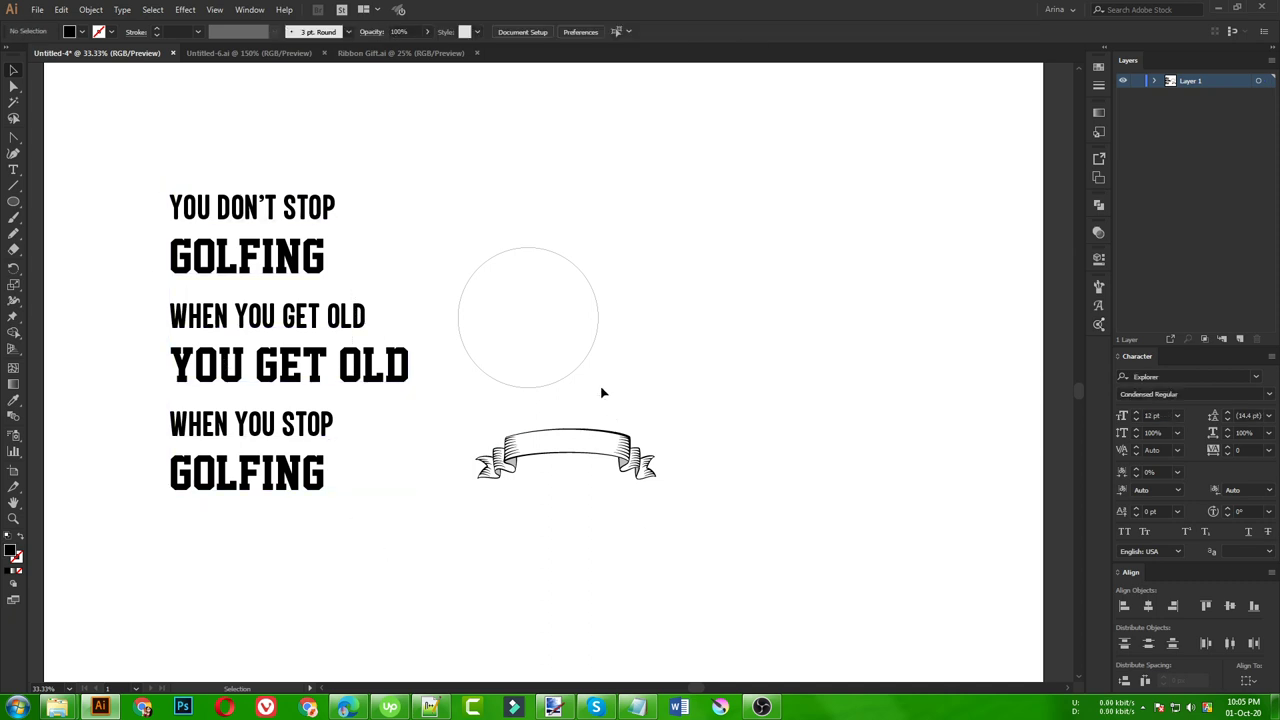
- Shrink the circle to about 545 px in diameter and set its stroke weight to 10 pt
{"action": "scroll", "coordinate": [606, 380], "scroll_direction": "up", "scroll_amount": 1}
{"action": "left_click_drag", "start_coordinate": [545, 369], "coordinate": [582, 394]}
{"action": "left_click_drag", "start_coordinate": [627, 283], "coordinate": [590, 281]}
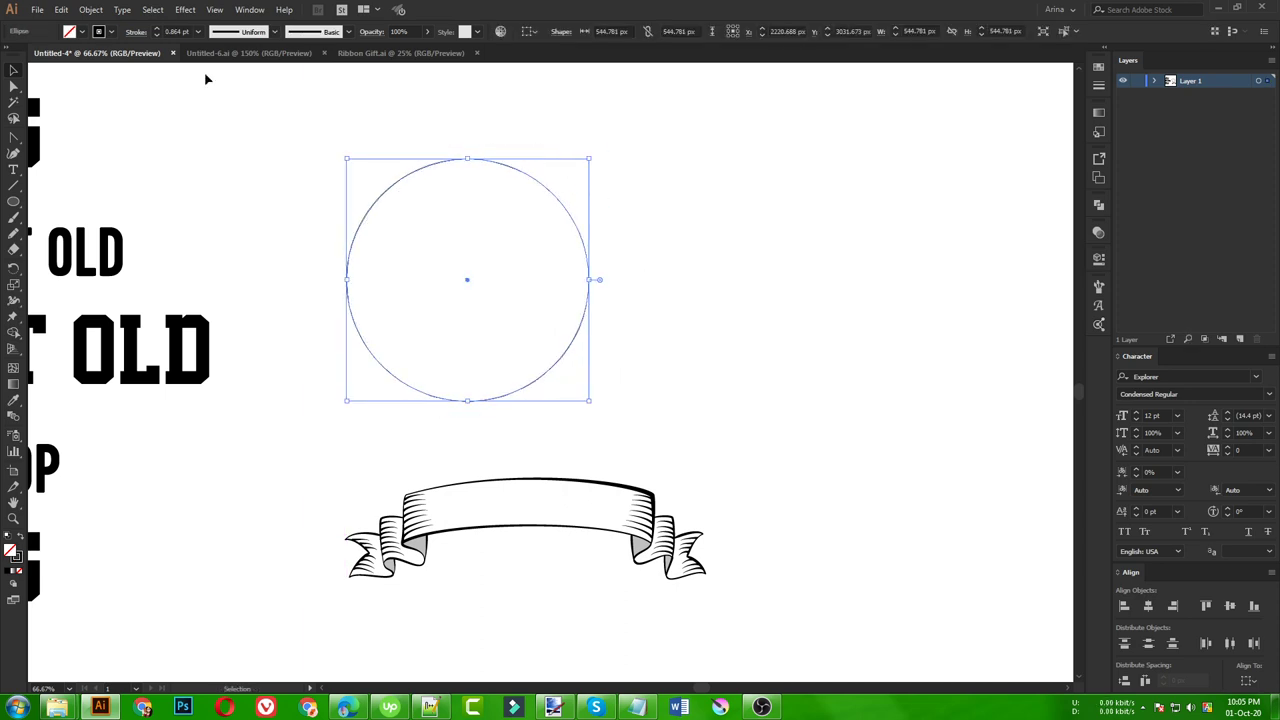
{"action": "type", "text": "10"}
{"action": "key", "text": "Return"}
- Move the outlined circle down onto the ribbon so it is centred and its lower edge overlaps the band
{"action": "left_click_drag", "start_coordinate": [543, 189], "coordinate": [603, 317]}
{"action": "left_click_drag", "start_coordinate": [358, 326], "coordinate": [704, 627]}
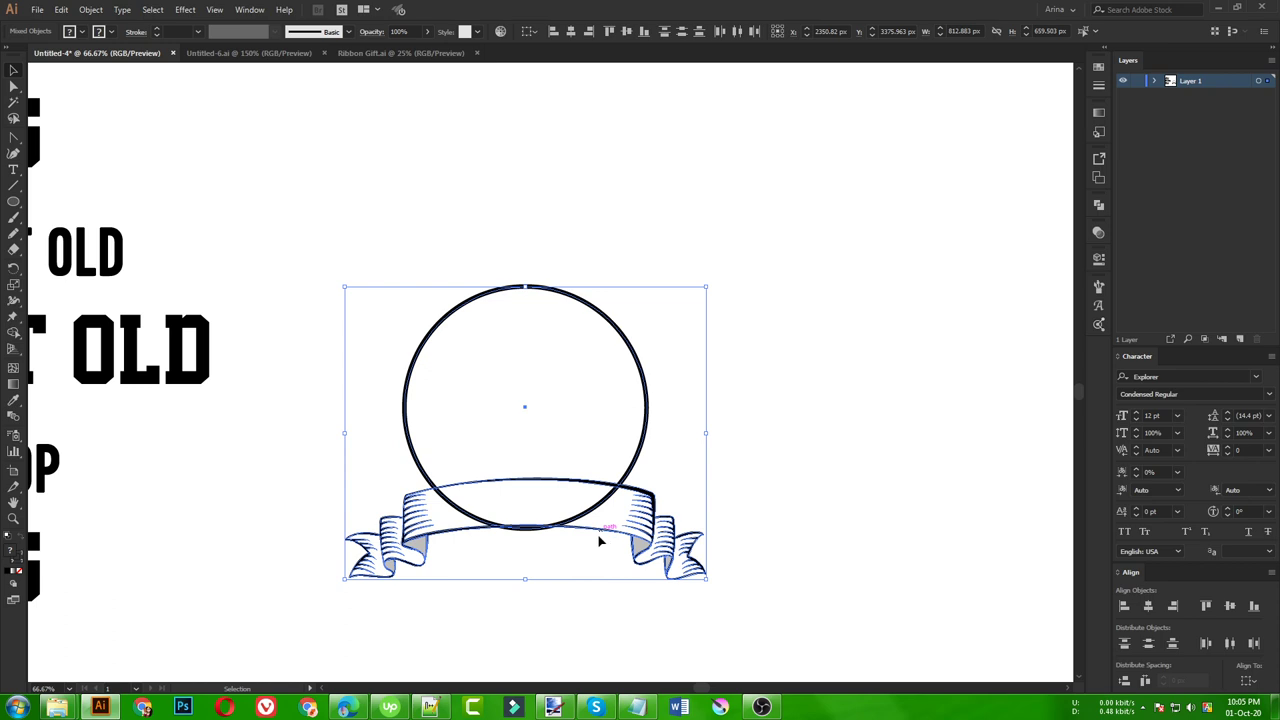
{"action": "left_click", "coordinate": [598, 558]}
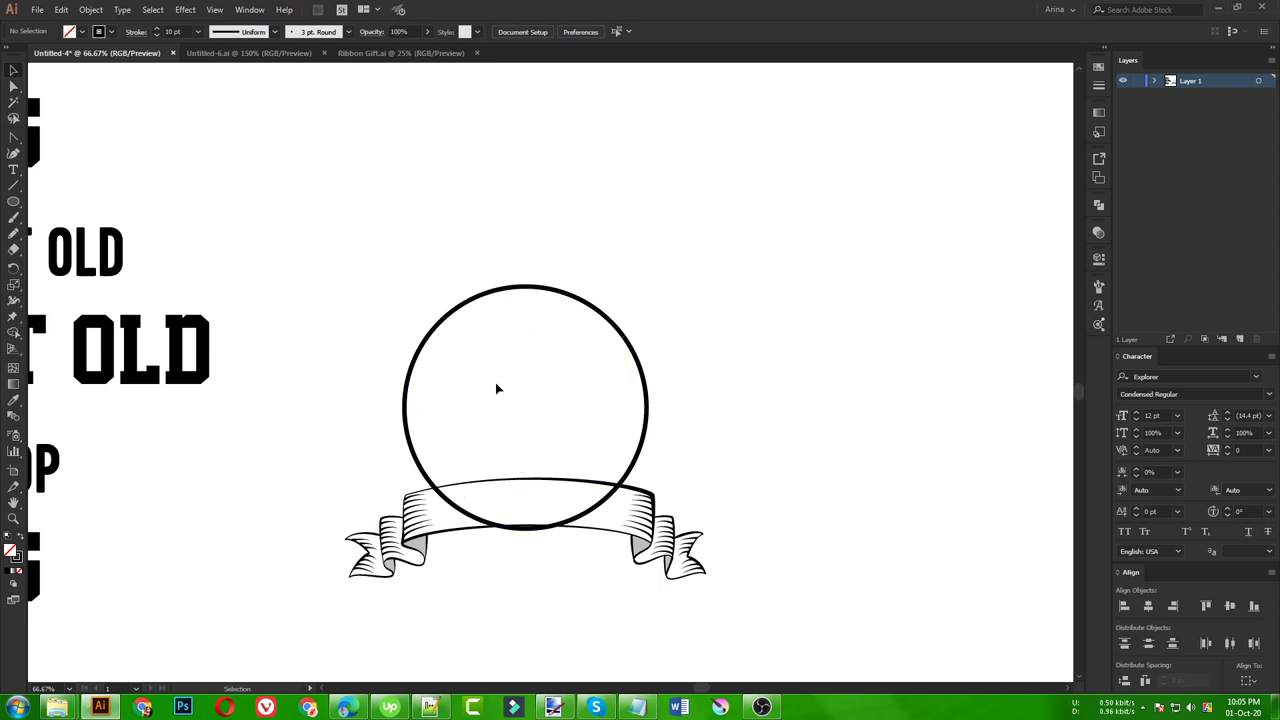
- Draw a small circle about 54 px wide above and left of the large one, with a solid black fill and no stroke
{"action": "left_click", "coordinate": [14, 201]}
{"action": "scroll", "coordinate": [302, 300], "scroll_direction": "up", "scroll_amount": 3}
{"action": "scroll", "coordinate": [293, 223], "scroll_direction": "up", "scroll_amount": 1}
{"action": "left_click_drag", "start_coordinate": [268, 188], "coordinate": [308, 228]}
{"action": "key", "text": "v"}
{"action": "scroll", "coordinate": [272, 158], "scroll_direction": "up", "scroll_amount": 2}
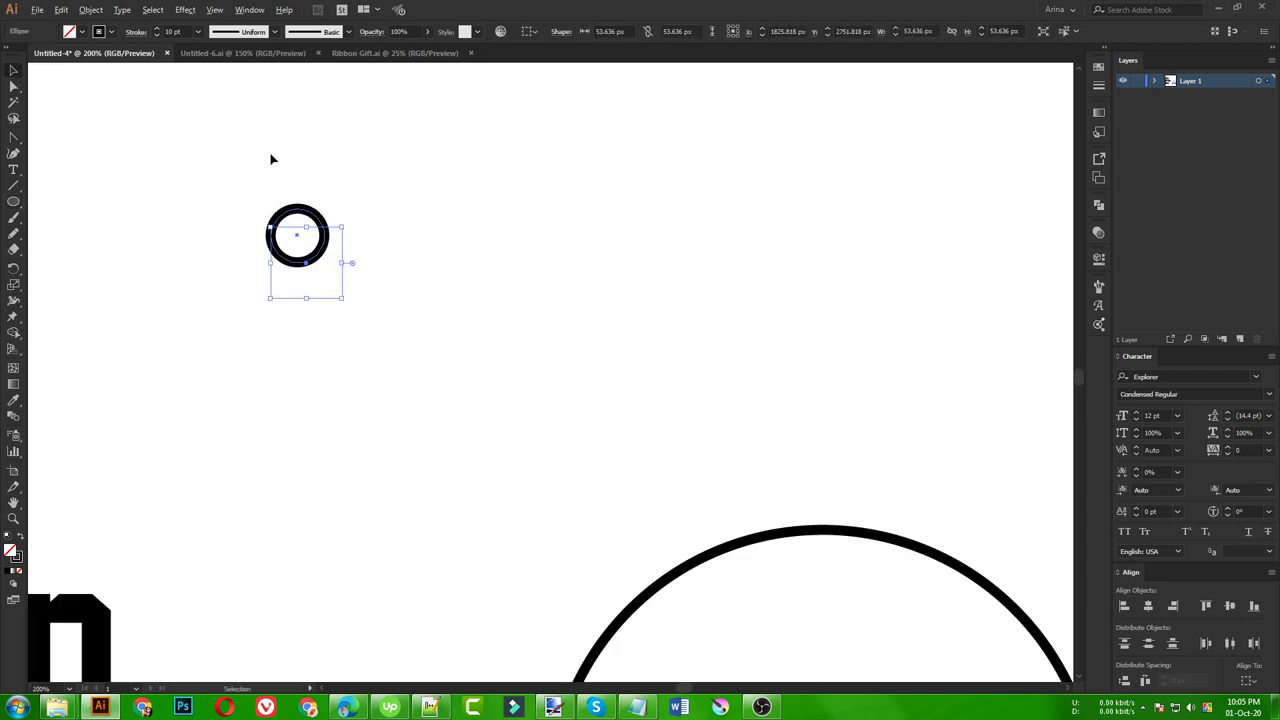
{"action": "key", "text": "shift+x"}
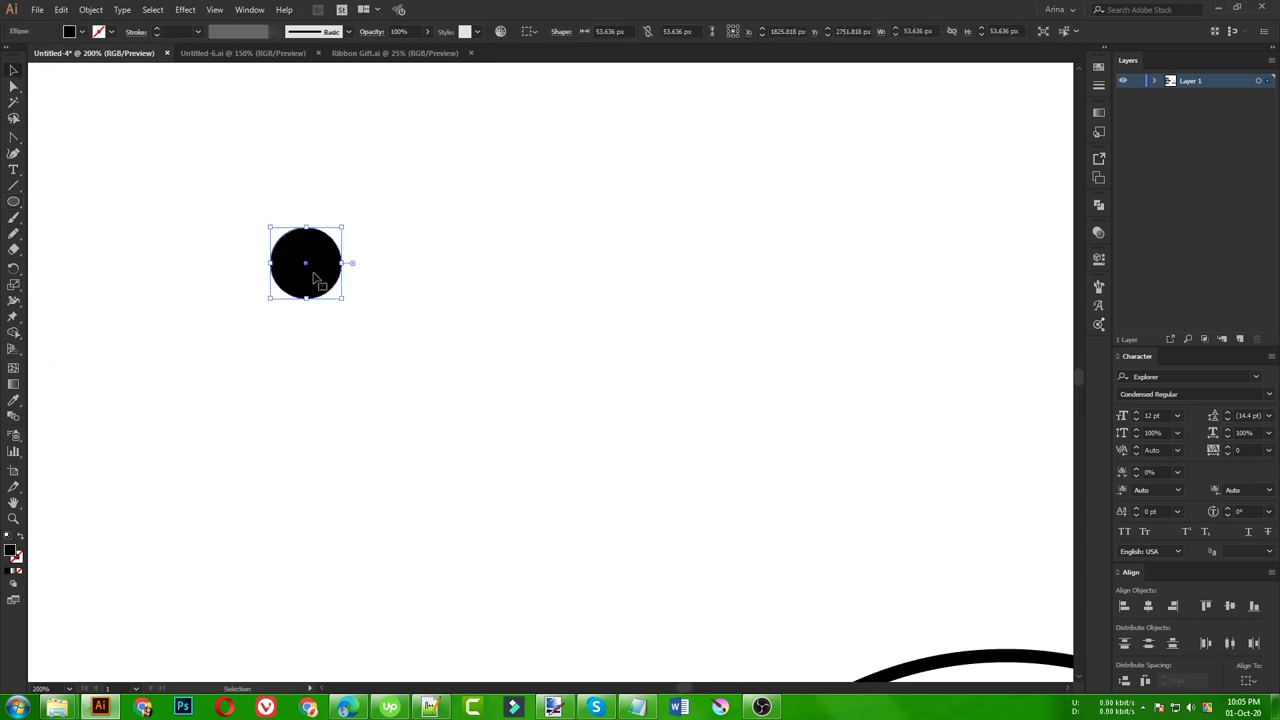
- Duplicate the small black circle sideways so the two overlap, and stretch both to about 72 px tall
{"action": "left_click_drag", "start_coordinate": [305, 268], "coordinate": [346, 266]}
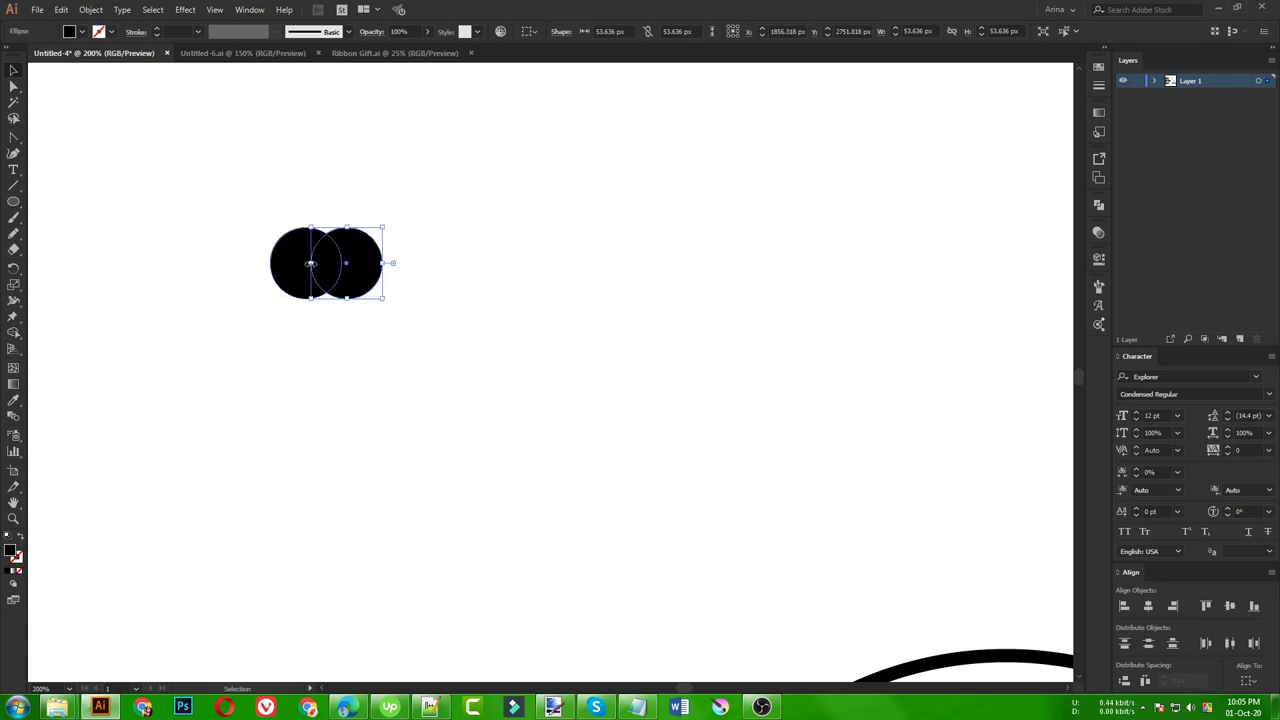
{"action": "left_click_drag", "start_coordinate": [366, 312], "coordinate": [209, 231]}
{"action": "left_click_drag", "start_coordinate": [327, 302], "coordinate": [326, 324]}
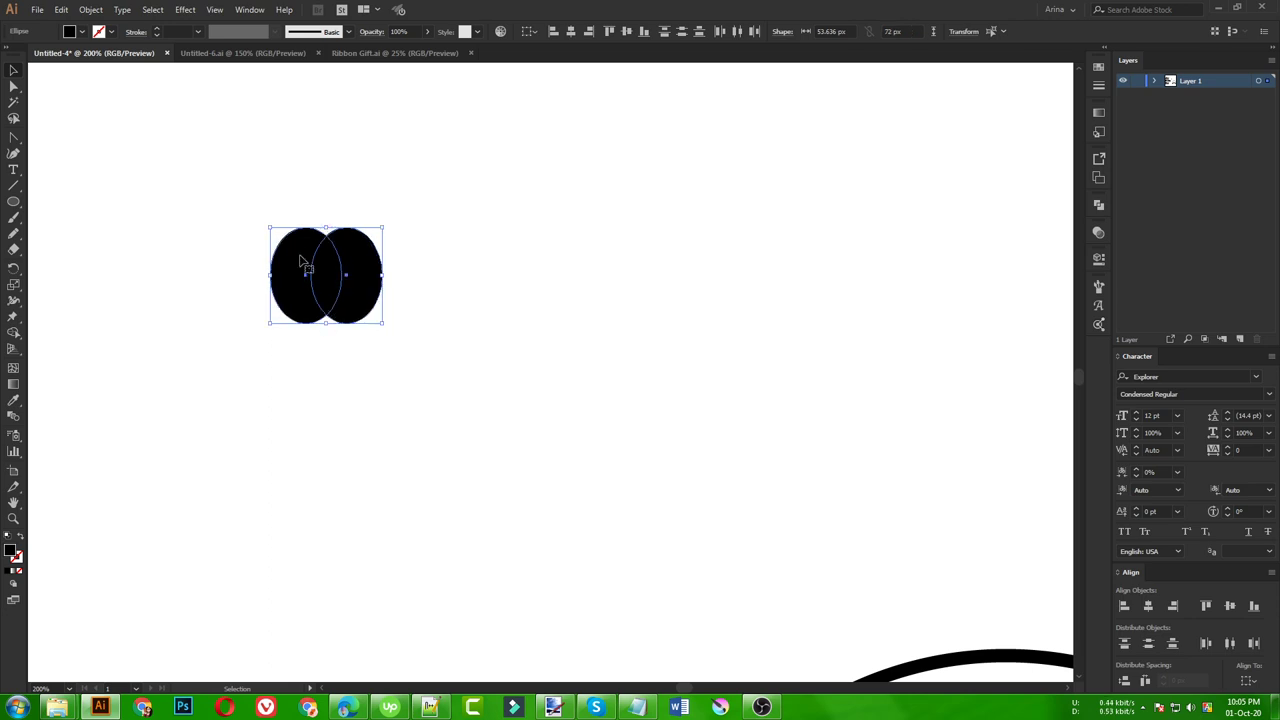
- Remove the outer parts of the two overlapping ellipses with the Shape Builder, keeping only the leaf-shaped intersection
{"action": "key", "text": "shift+m"}
{"action": "left_click", "coordinate": [352, 304], "text": "alt"}
{"action": "left_click", "coordinate": [302, 310], "text": "alt"}
{"action": "key", "text": "v"}
{"action": "left_click", "coordinate": [405, 309]}
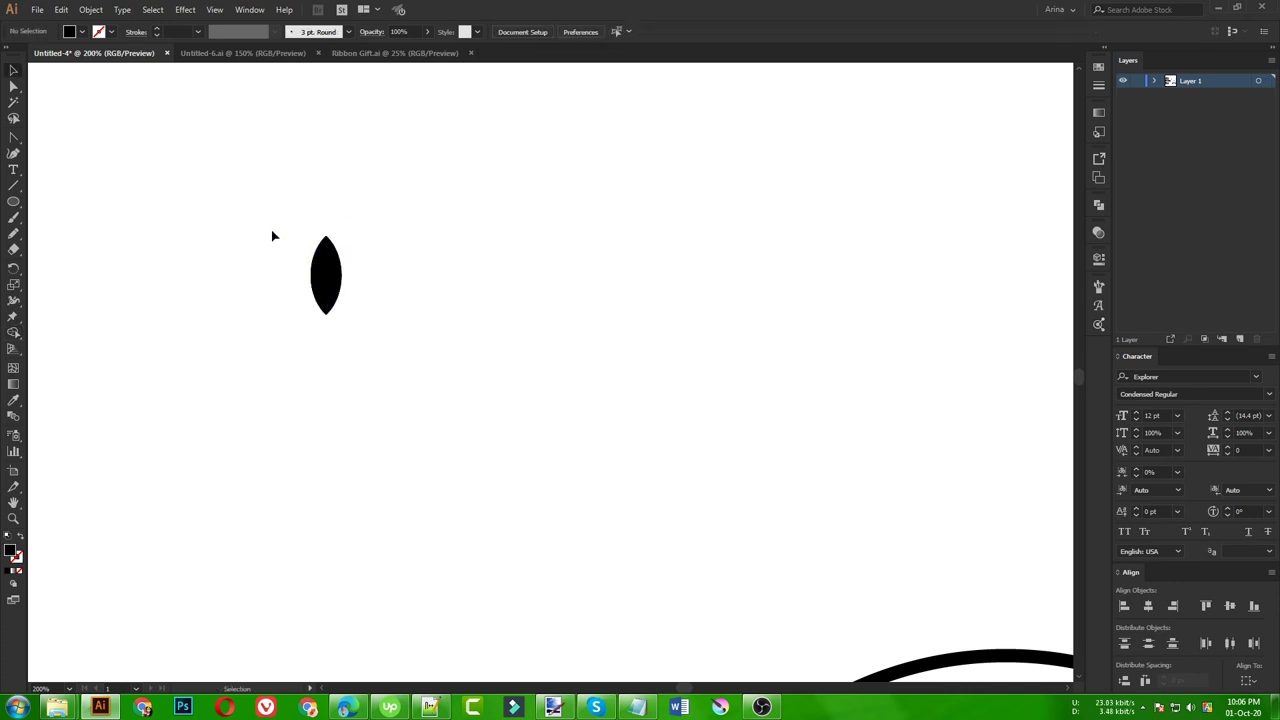
- Duplicate the leaf beside itself and tilt the two leaves about 45° in opposite directions to form a V-shaped pair
{"action": "left_click_drag", "start_coordinate": [324, 279], "coordinate": [362, 279], "text": "alt"}
{"action": "left_click_drag", "start_coordinate": [400, 344], "coordinate": [240, 204]}
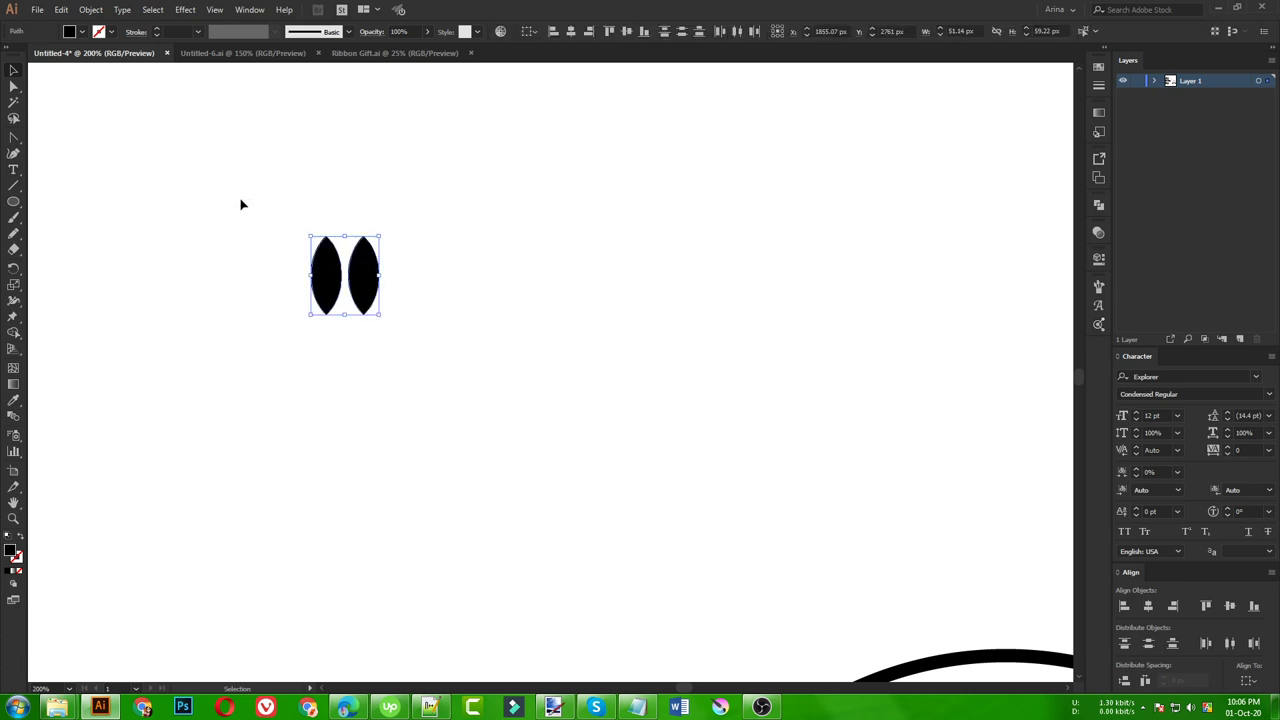
{"action": "left_click", "coordinate": [306, 260]}
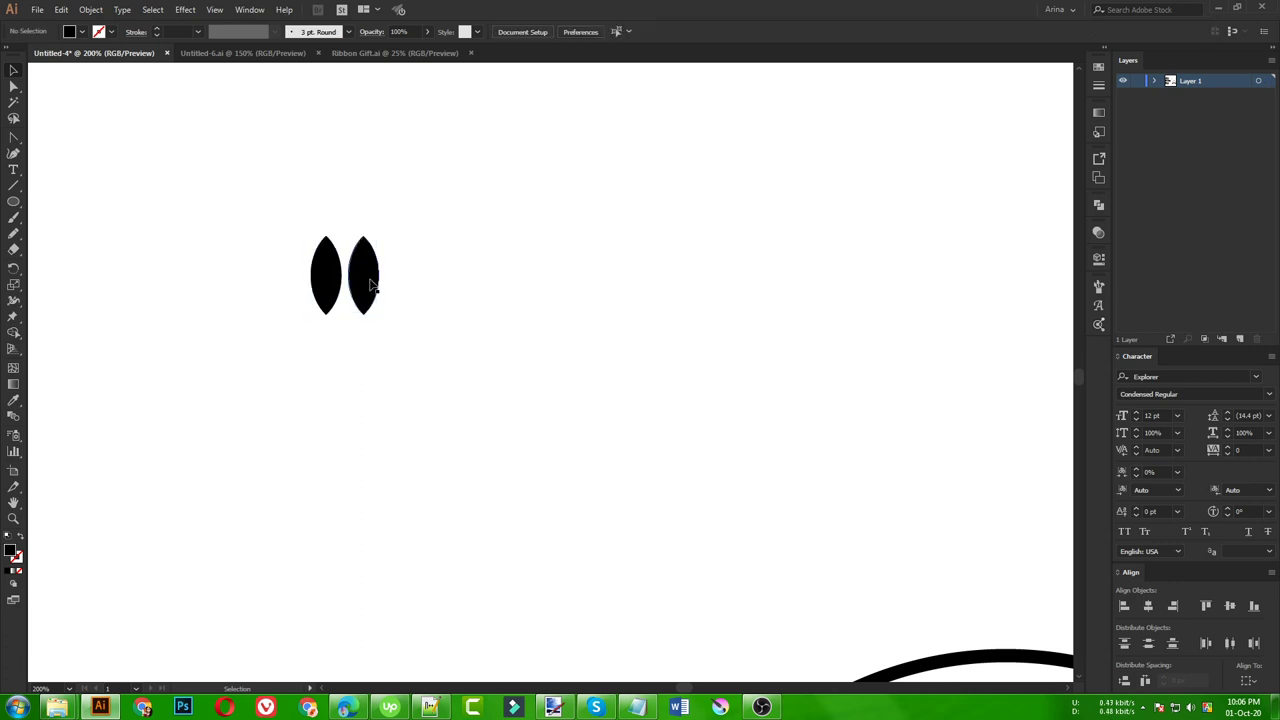
{"action": "left_click", "coordinate": [377, 287]}
{"action": "left_click_drag", "start_coordinate": [381, 277], "coordinate": [345, 328]}
{"action": "left_click", "coordinate": [319, 277]}
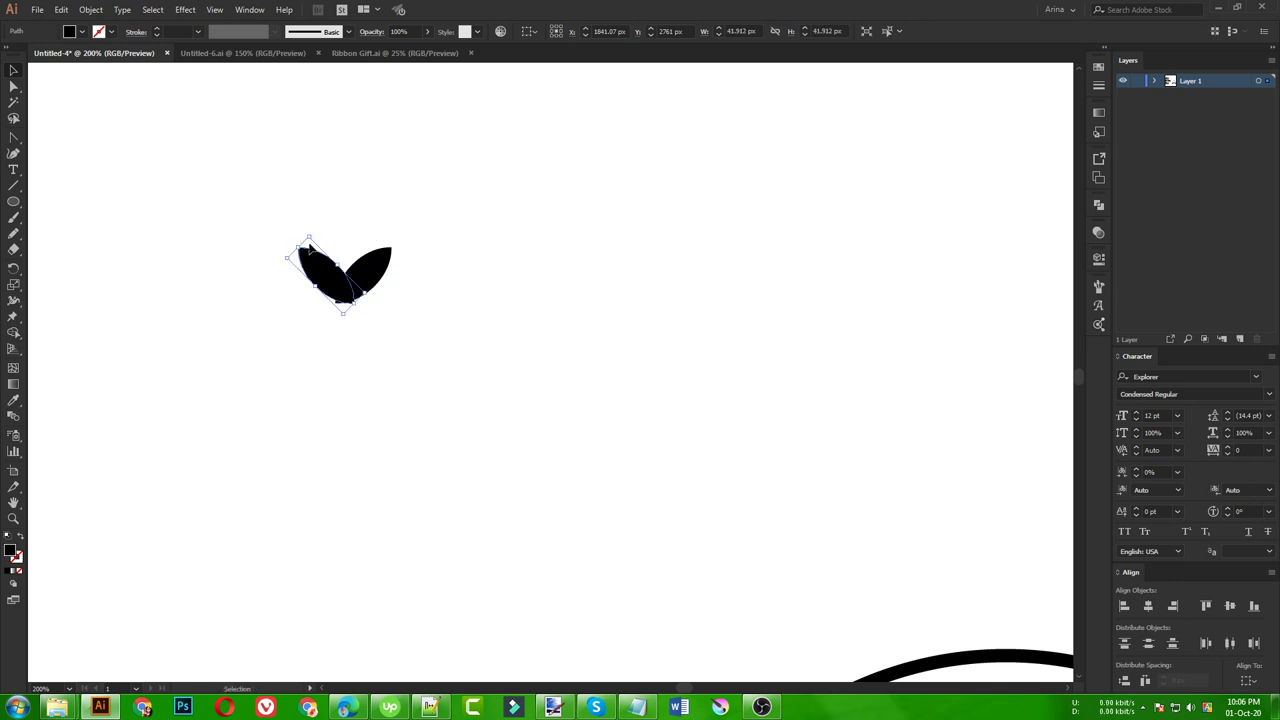
{"action": "left_click", "coordinate": [321, 192]}
- Place a spare copy of the right-hand tilted leaf to the right of the V-shaped pair
{"action": "left_click_drag", "start_coordinate": [369, 270], "coordinate": [499, 265]}
{"action": "left_click_drag", "start_coordinate": [443, 182], "coordinate": [574, 384]}
{"action": "scroll", "coordinate": [383, 256], "scroll_direction": "up", "scroll_amount": 1}
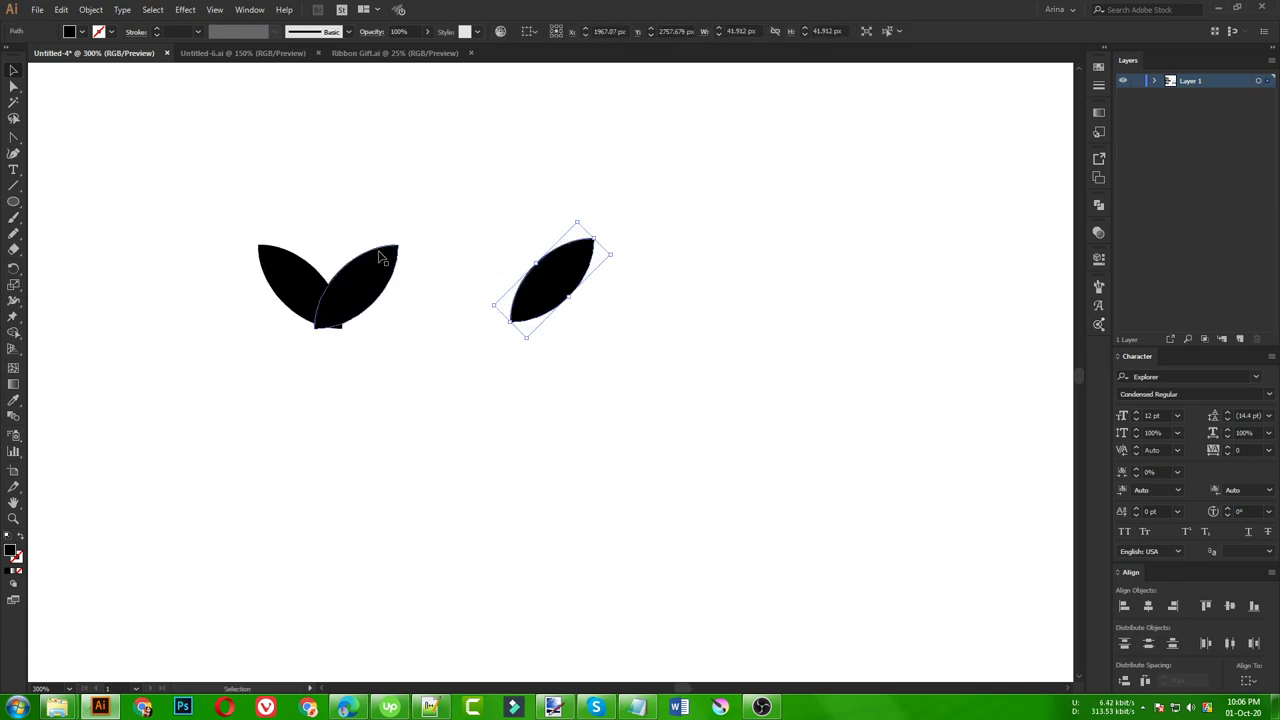
- Merge the two overlapping leaves of the V-shaped pair into one shape with Pathfinder Unite
{"action": "left_click_drag", "start_coordinate": [208, 206], "coordinate": [383, 428]}
{"action": "key", "text": "shift+m"}
{"action": "scroll", "coordinate": [314, 342], "scroll_direction": "up", "scroll_amount": 2}
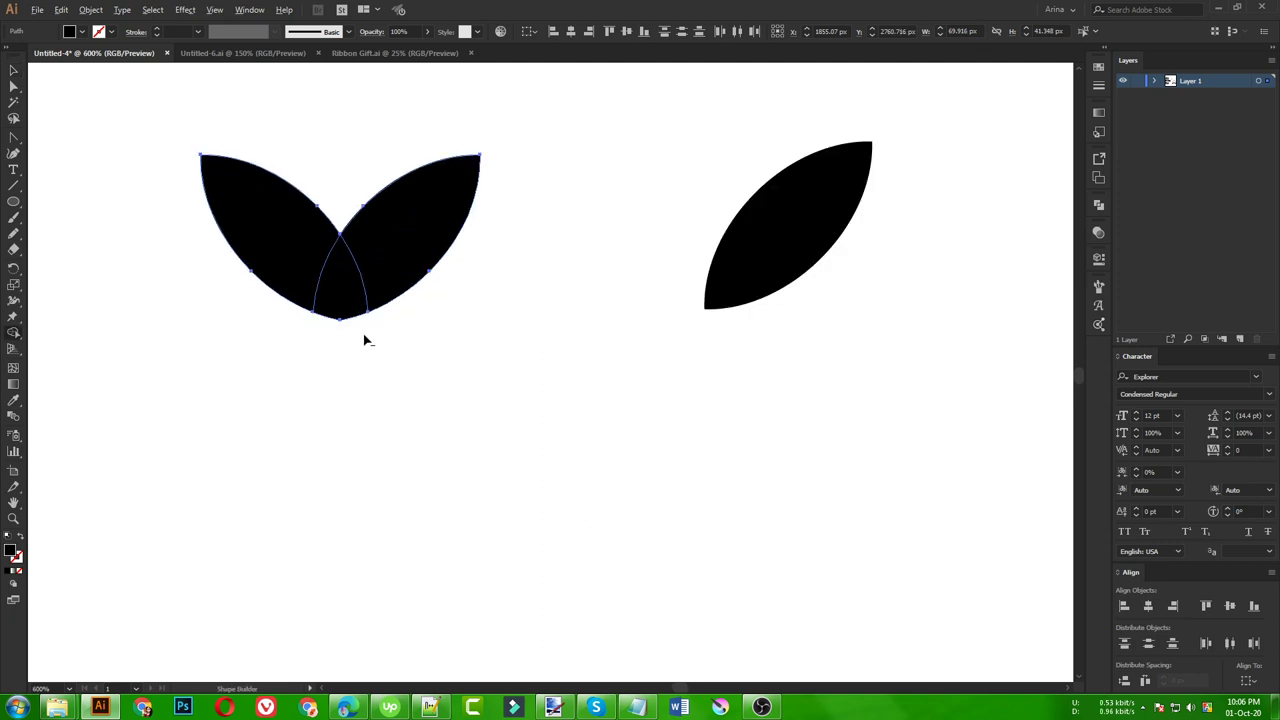
{"action": "scroll", "coordinate": [366, 337], "scroll_direction": "down", "scroll_amount": 2}
{"action": "key", "text": "v"}
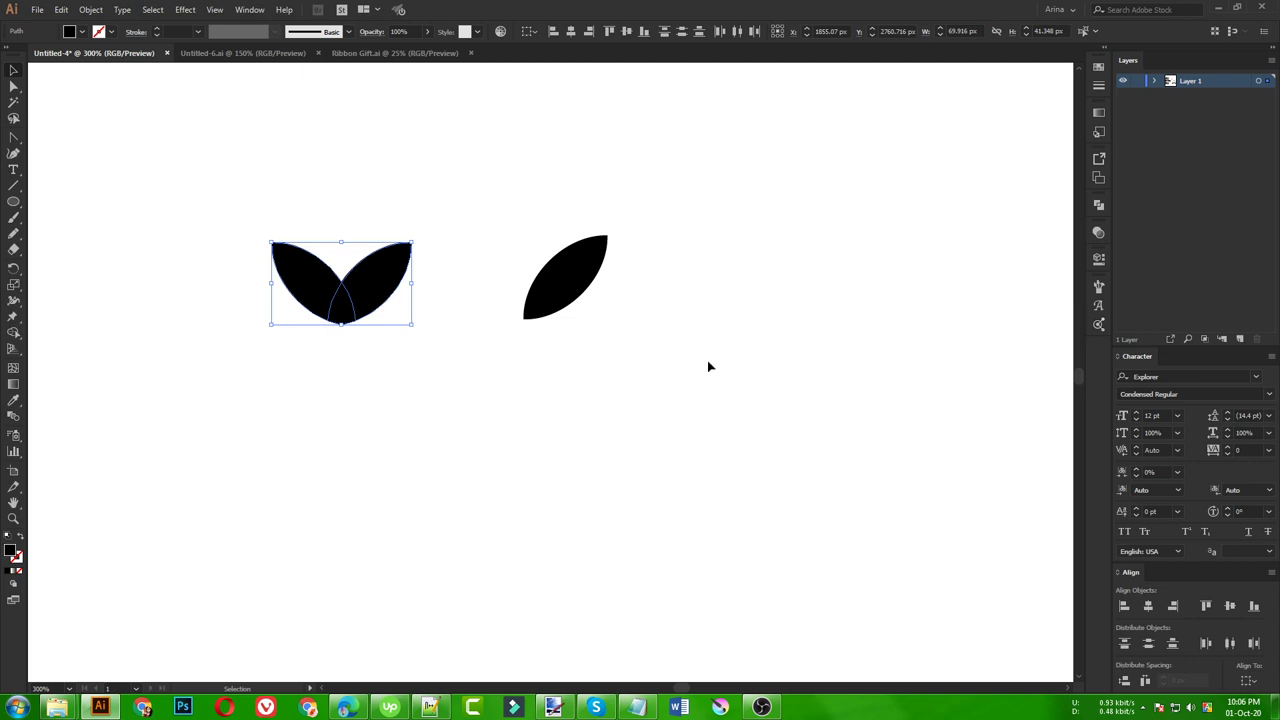
{"action": "left_click", "coordinate": [1099, 205]}
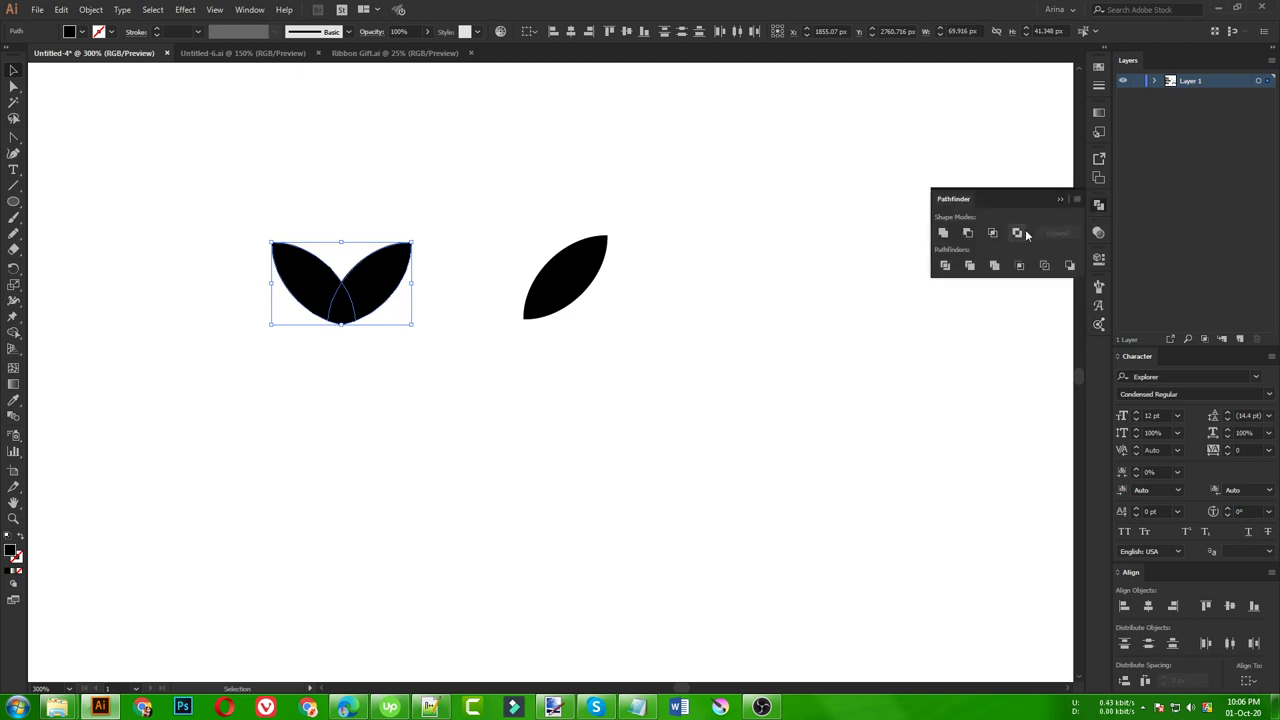
{"action": "left_click", "coordinate": [944, 233]}
{"action": "left_click", "coordinate": [366, 402]}
- Duplicate the merged leaf pair about 34 px downward and repeat the copy until the vertical column holds 15 pairs
{"action": "left_click", "coordinate": [360, 280]}
{"action": "scroll", "coordinate": [355, 278], "scroll_direction": "down", "scroll_amount": 1}
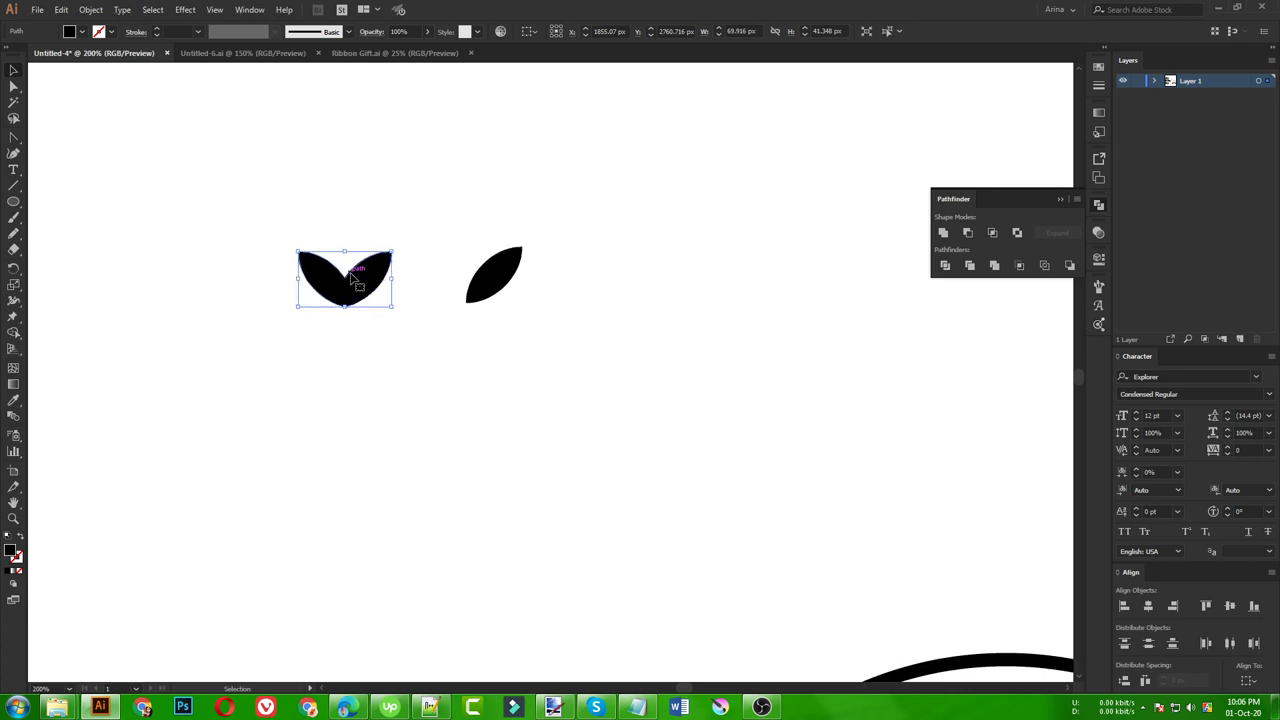
{"action": "left_click_drag", "start_coordinate": [354, 295], "coordinate": [353, 339]}
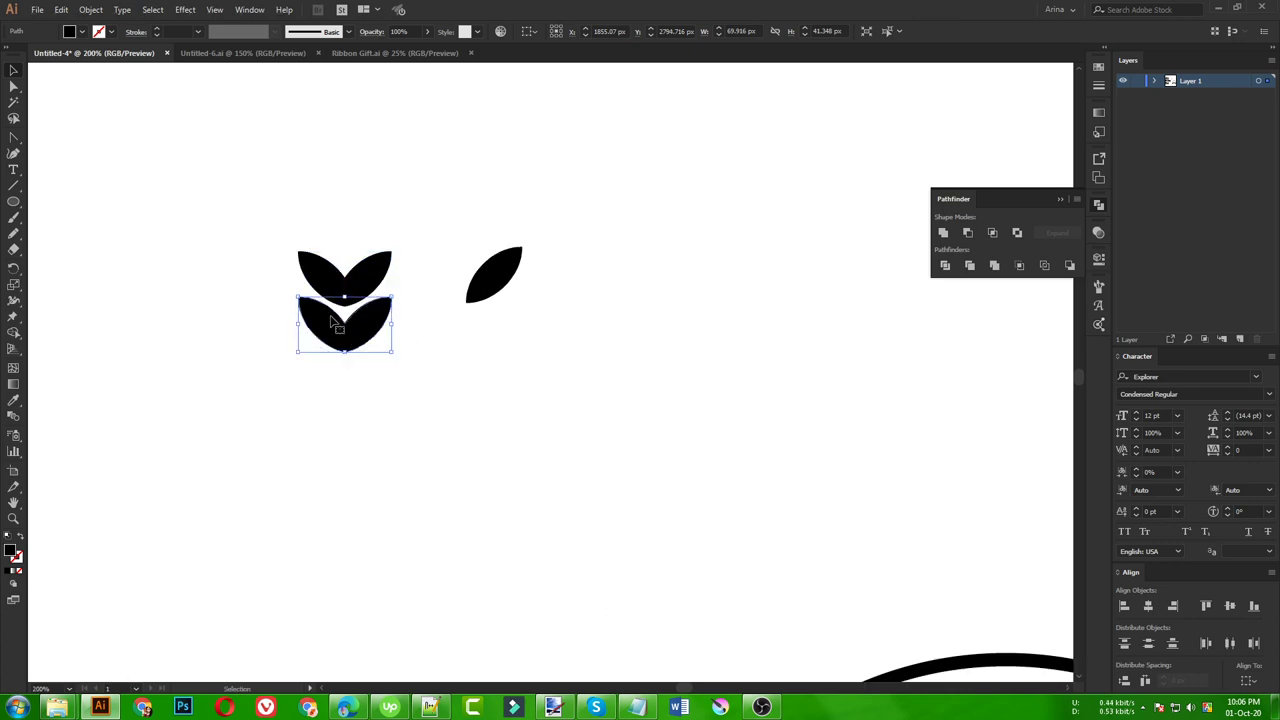
{"action": "scroll", "coordinate": [337, 236], "scroll_direction": "down", "scroll_amount": 3}
{"action": "key", "text": "ctrl+d"}
{"action": "key", "text": "ctrl+d"}
{"action": "key", "text": "ctrl+d"}
{"action": "key", "text": "ctrl+d"}
{"action": "key", "text": "ctrl+d"}
{"action": "key", "text": "ctrl+d"}
{"action": "key", "text": "ctrl+d"}
{"action": "key", "text": "ctrl+d"}
{"action": "key", "text": "ctrl+d"}
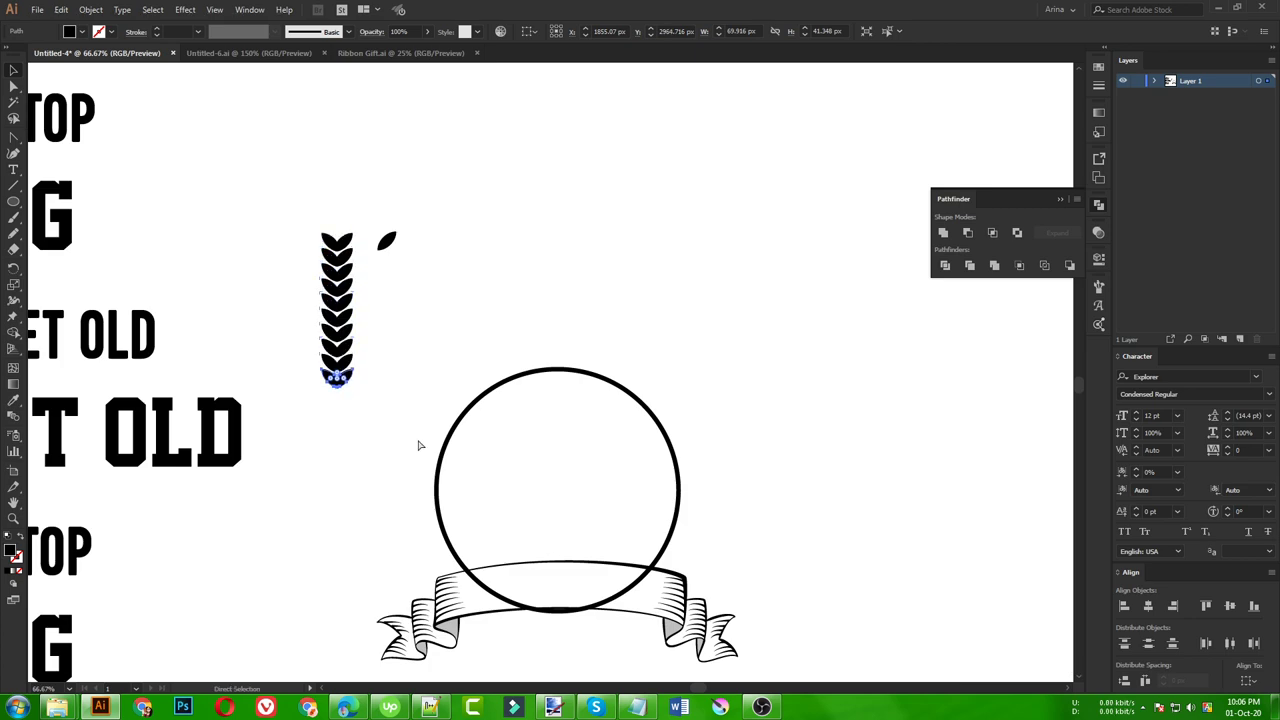
{"action": "key", "text": "ctrl+d"}
{"action": "key", "text": "ctrl+d"}
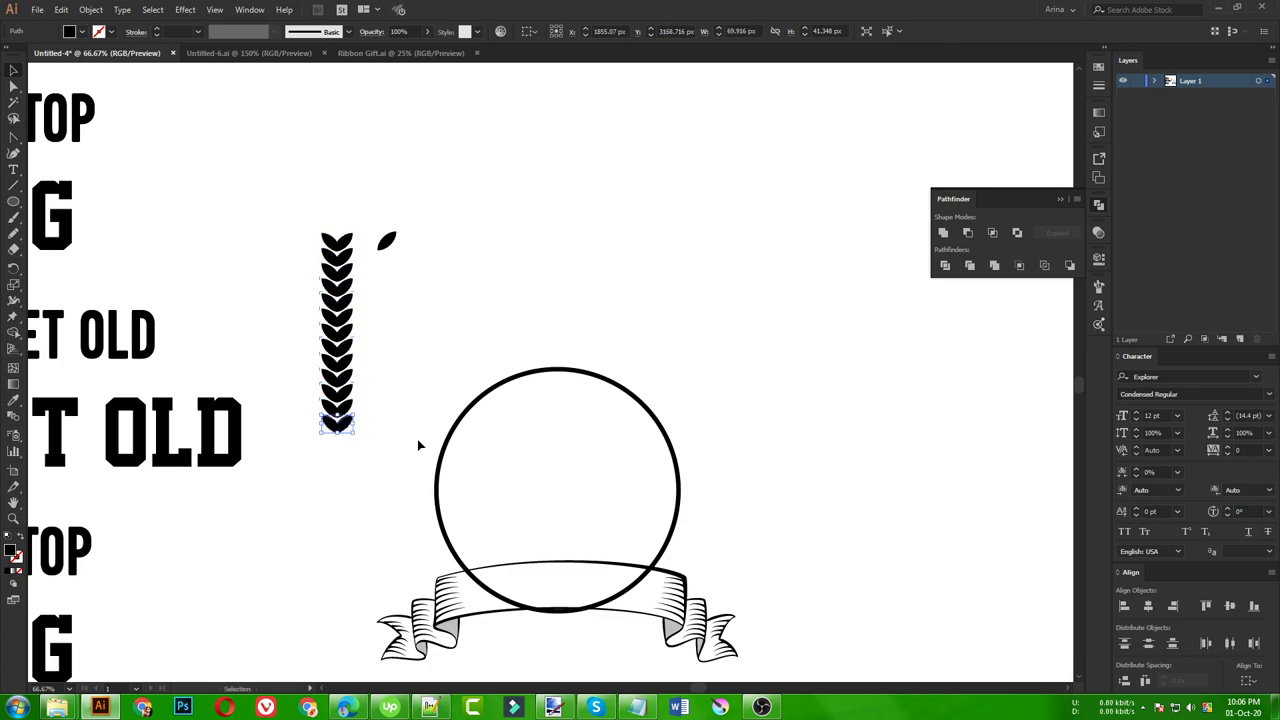
{"action": "key", "text": "a"}
{"action": "key", "text": "ctrl+d"}
{"action": "key", "text": "ctrl+d"}
- Turn the spare single leaf upright and place it centred on top of the leaf column as its tip
{"action": "left_click", "coordinate": [383, 363]}
{"action": "scroll", "coordinate": [335, 237], "scroll_direction": "up", "scroll_amount": 1}
{"action": "left_click", "coordinate": [412, 258]}
{"action": "scroll", "coordinate": [391, 217], "scroll_direction": "up", "scroll_amount": 1}
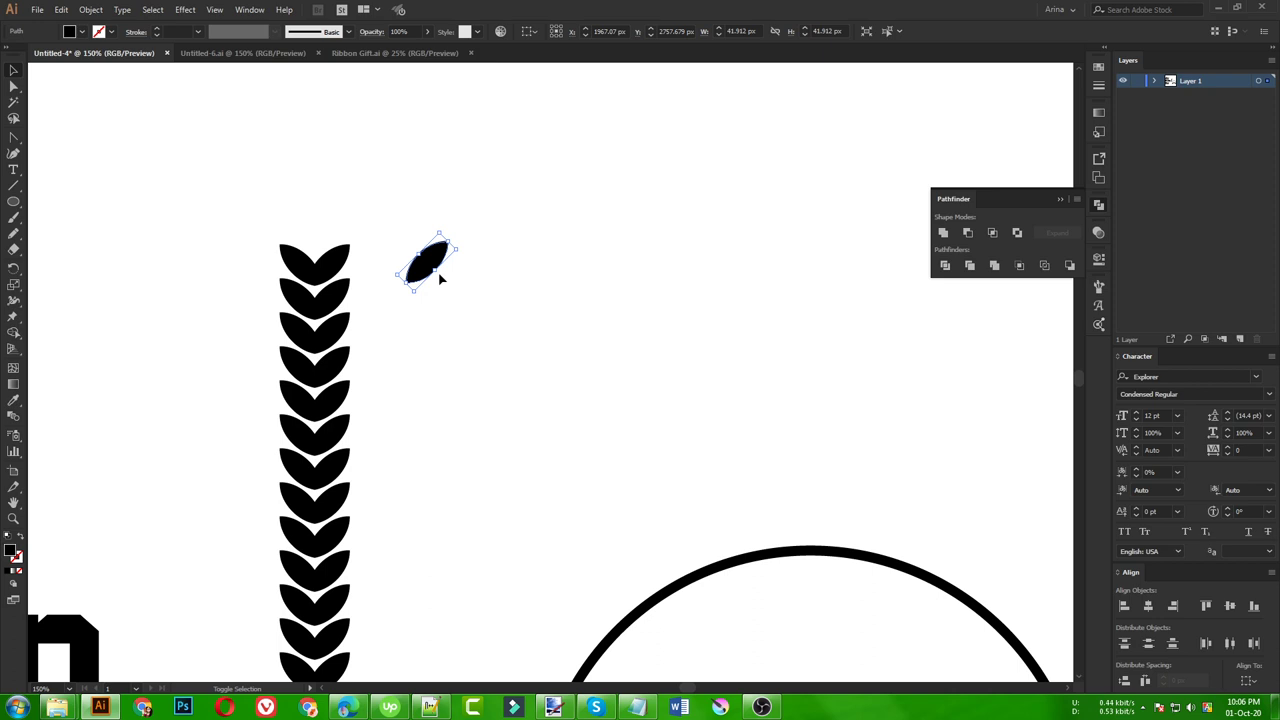
{"action": "left_click_drag", "start_coordinate": [442, 273], "coordinate": [318, 234]}
{"action": "left_click", "coordinate": [364, 240]}
{"action": "scroll", "coordinate": [364, 240], "scroll_direction": "down", "scroll_amount": 1}
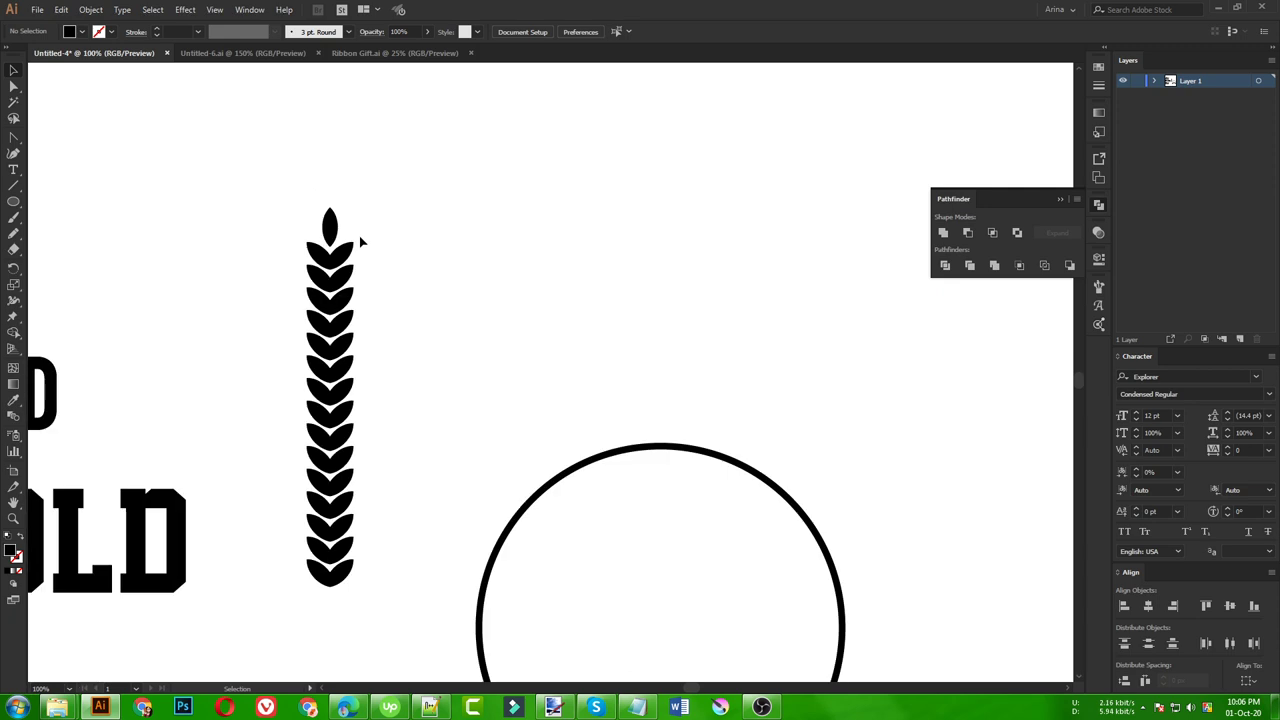
{"action": "scroll", "coordinate": [360, 244], "scroll_direction": "down", "scroll_amount": 2}
- Combine the tip leaf and the whole column of leaf pairs with Pathfinder Unite, and select the resulting branch
{"action": "left_click_drag", "start_coordinate": [269, 126], "coordinate": [408, 551]}
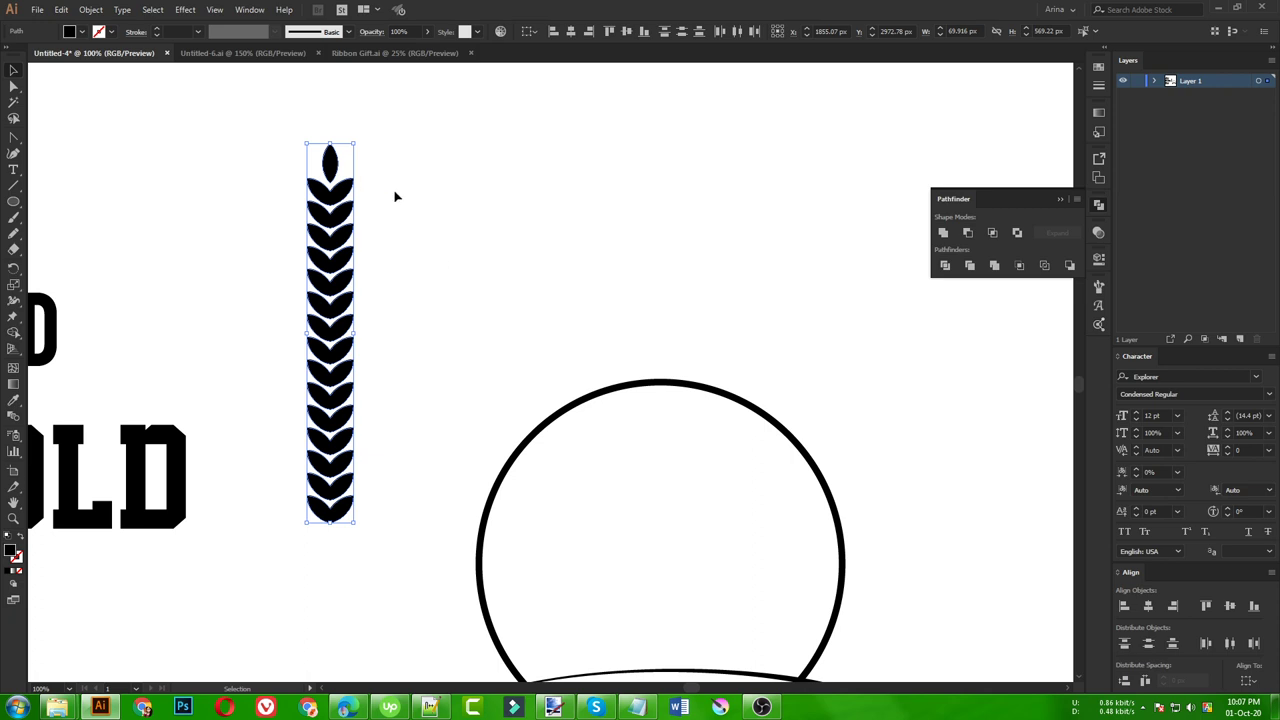
{"action": "left_click", "coordinate": [943, 233]}
{"action": "left_click", "coordinate": [460, 326]}
{"action": "left_click", "coordinate": [329, 157]}
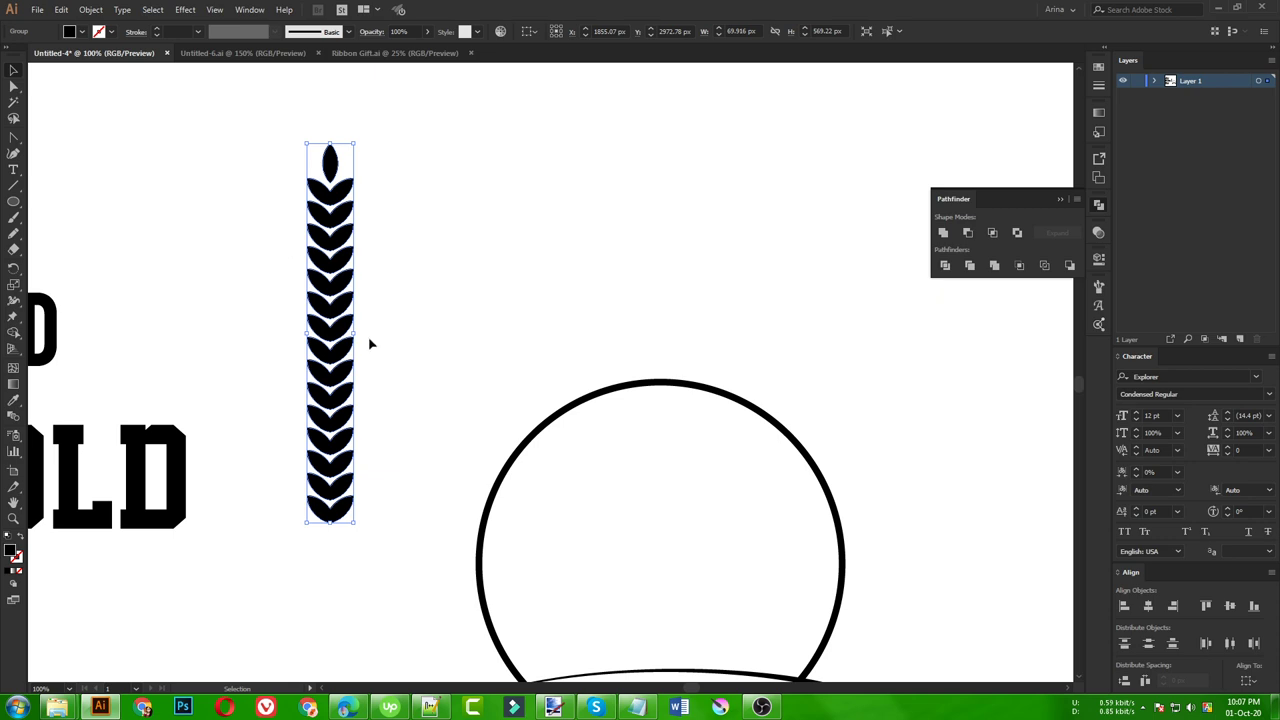
- Rotate the leaf branch 90° clockwise and bend it into an arc with a Warp effect
{"action": "left_click_drag", "start_coordinate": [357, 334], "coordinate": [380, 428]}
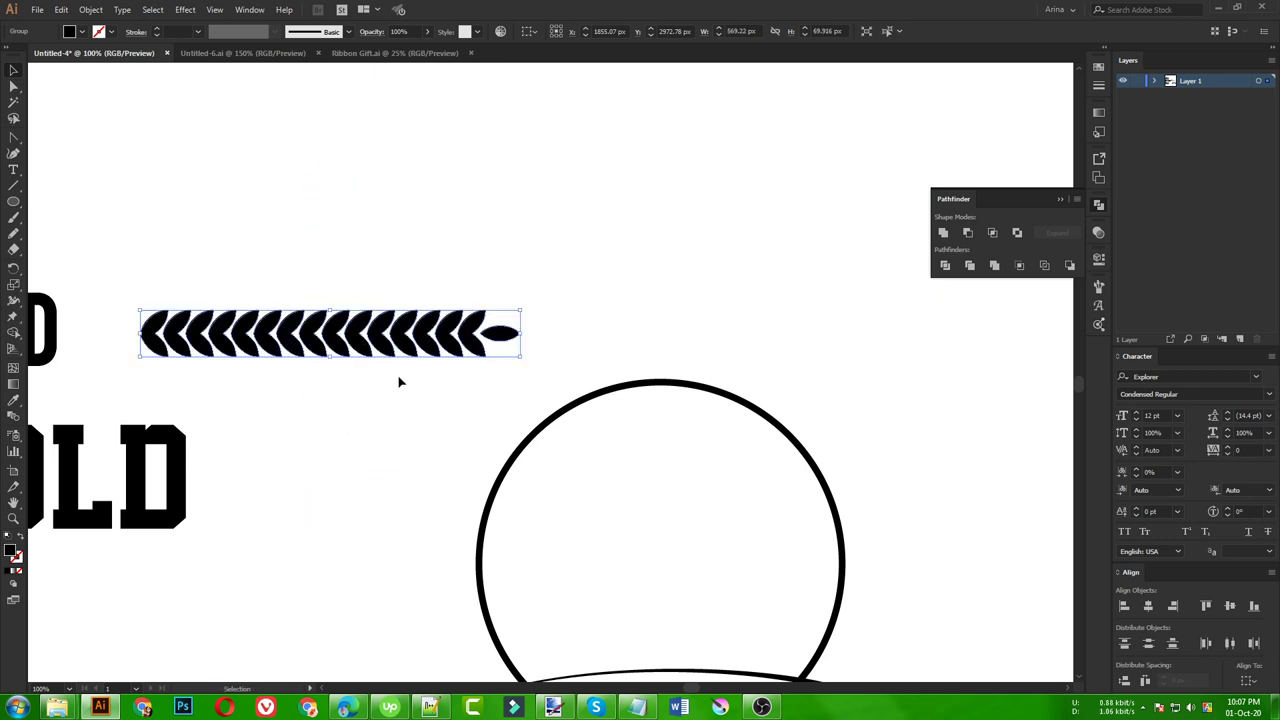
{"action": "left_click", "coordinate": [185, 9]}
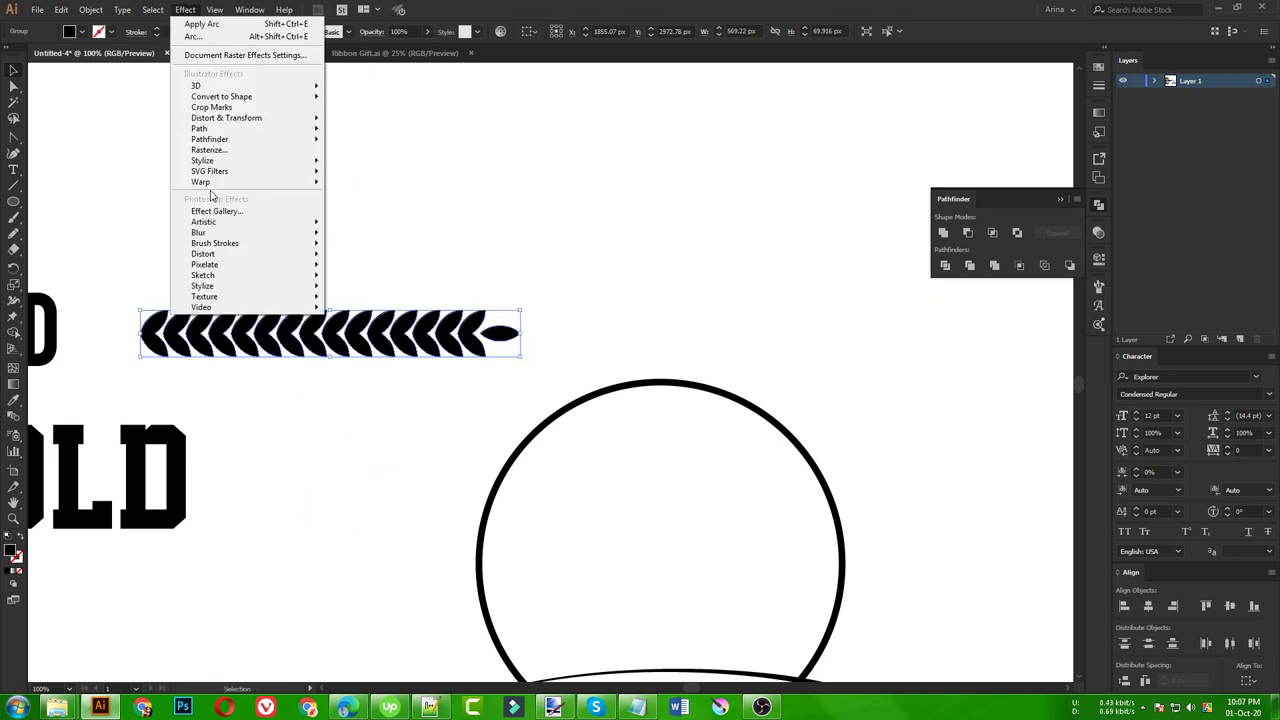
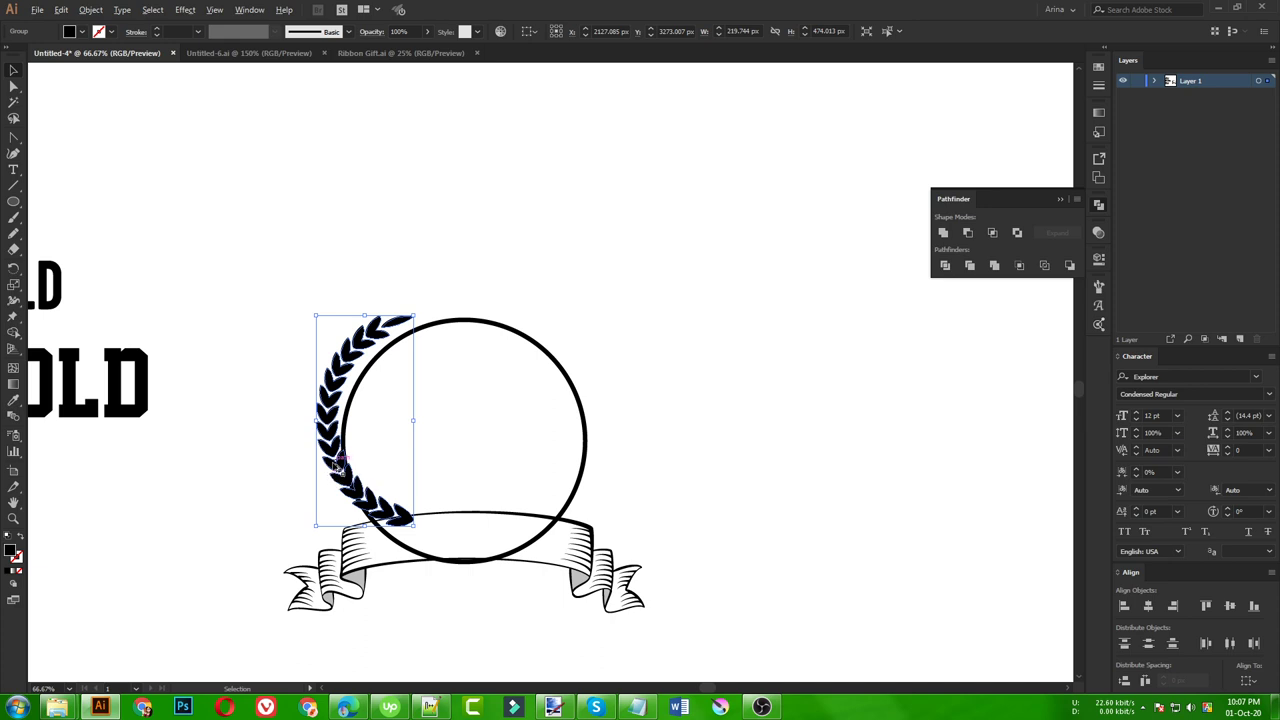
- Duplicate the curved branch to the other side of the circle, reflect the copy on the vertical axis and adjust its horizontal position
{"action": "left_click_drag", "start_coordinate": [337, 462], "coordinate": [533, 462]}
{"action": "right_click", "coordinate": [533, 462]}
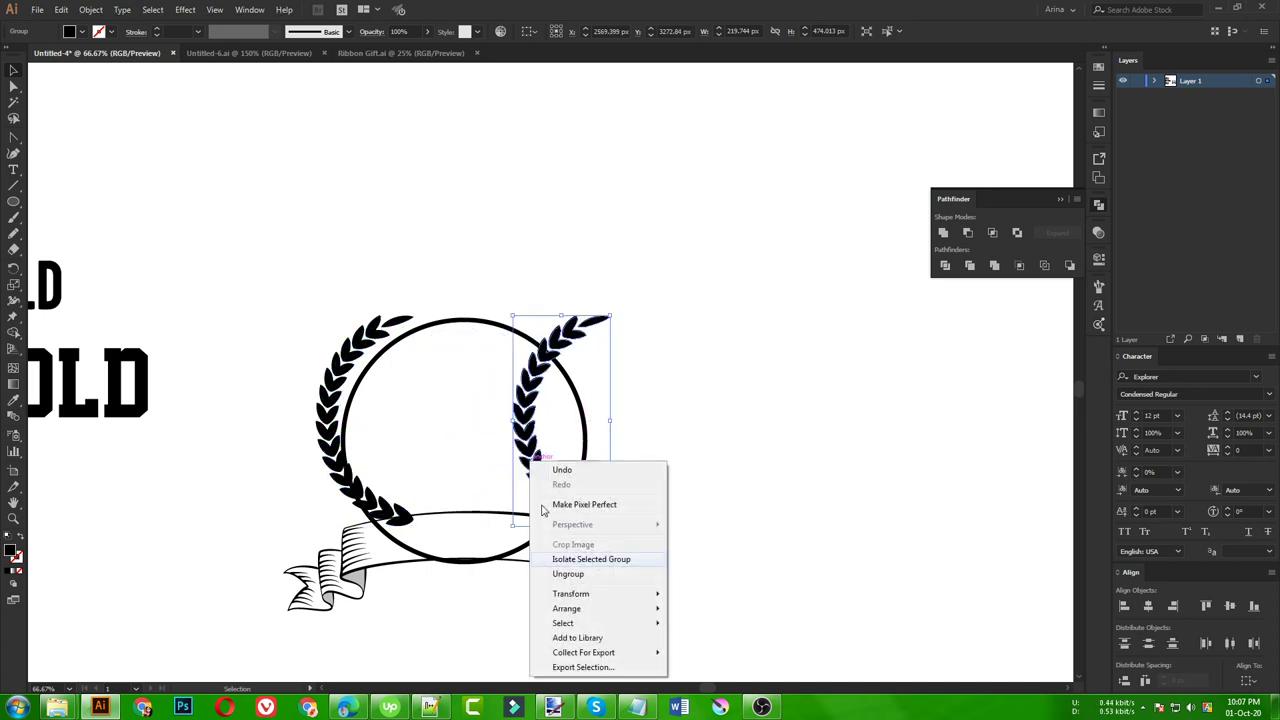
{"action": "mouse_move", "coordinate": [575, 594]}
{"action": "left_click", "coordinate": [700, 524]}
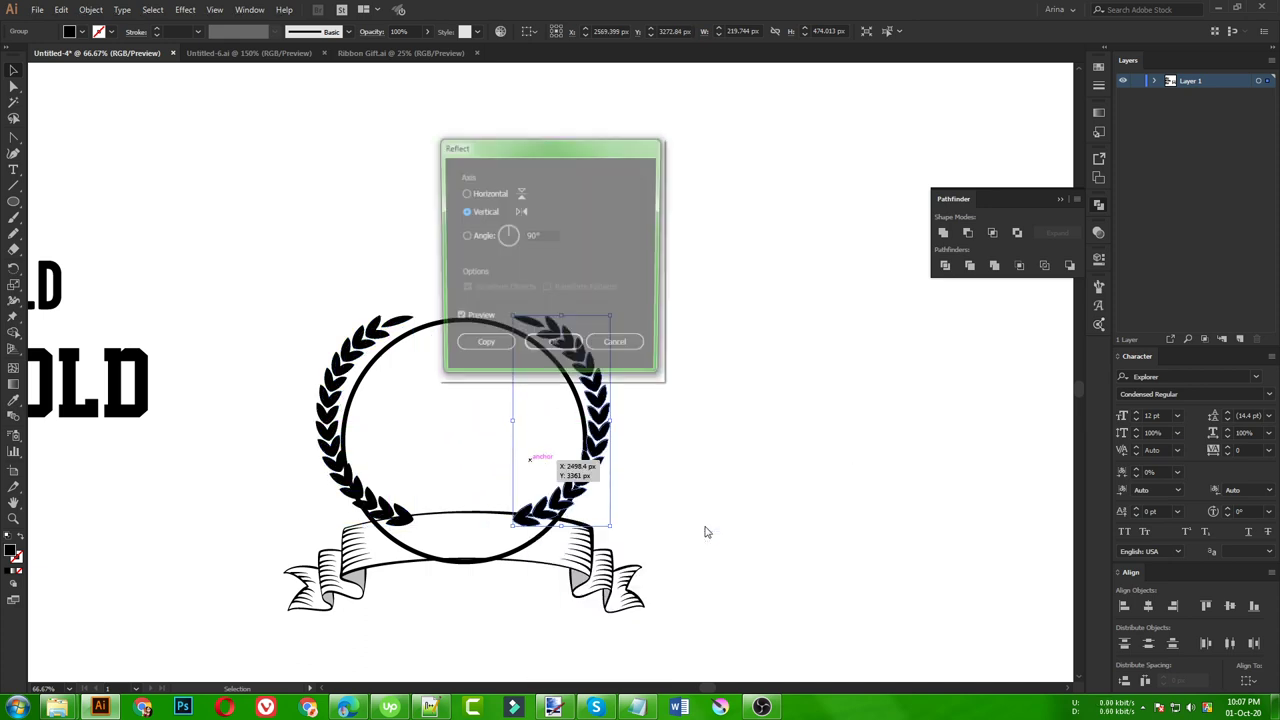
{"action": "left_click", "coordinate": [552, 348]}
{"action": "mouse_move", "coordinate": [560, 352]}
{"action": "left_mouse_down"}
{"action": "mouse_move", "coordinate": [544, 352]}
{"action": "mouse_move", "coordinate": [562, 353]}
{"action": "left_mouse_up"}
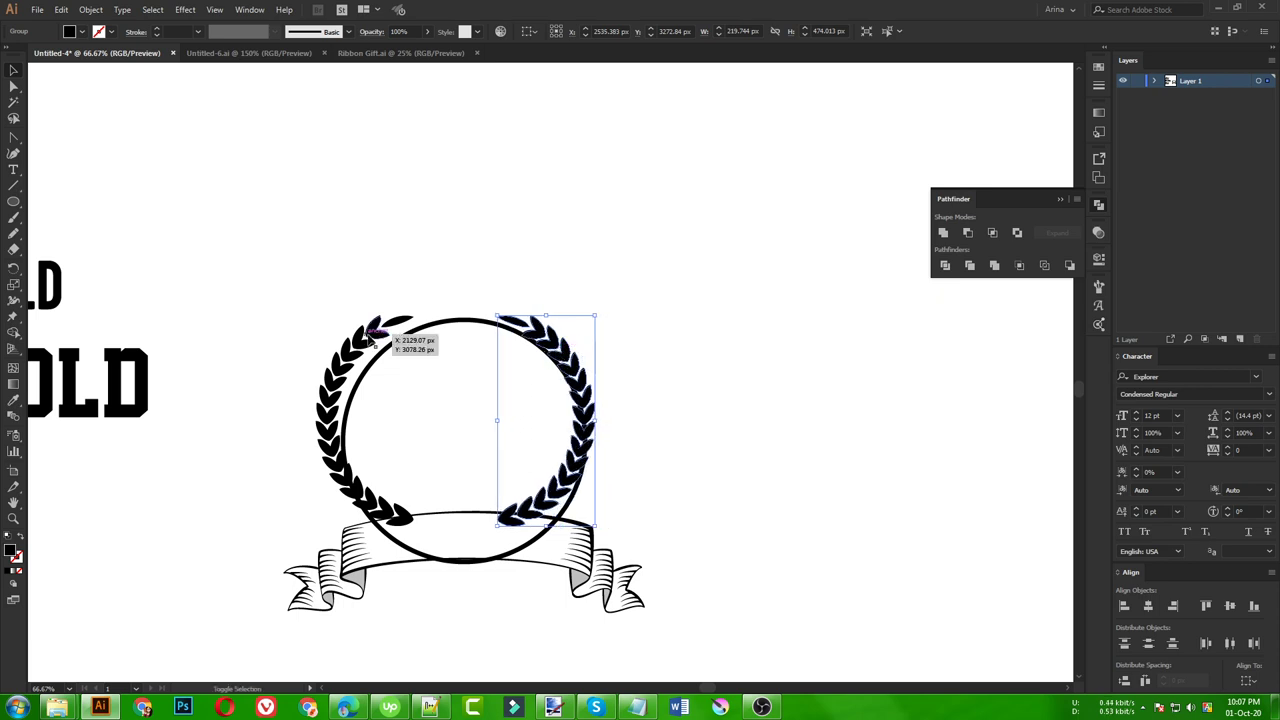
- Select both leaf branches, nudge them about 17 px to the right and group them as one wreath
{"action": "left_click", "coordinate": [385, 338], "text": "shift"}
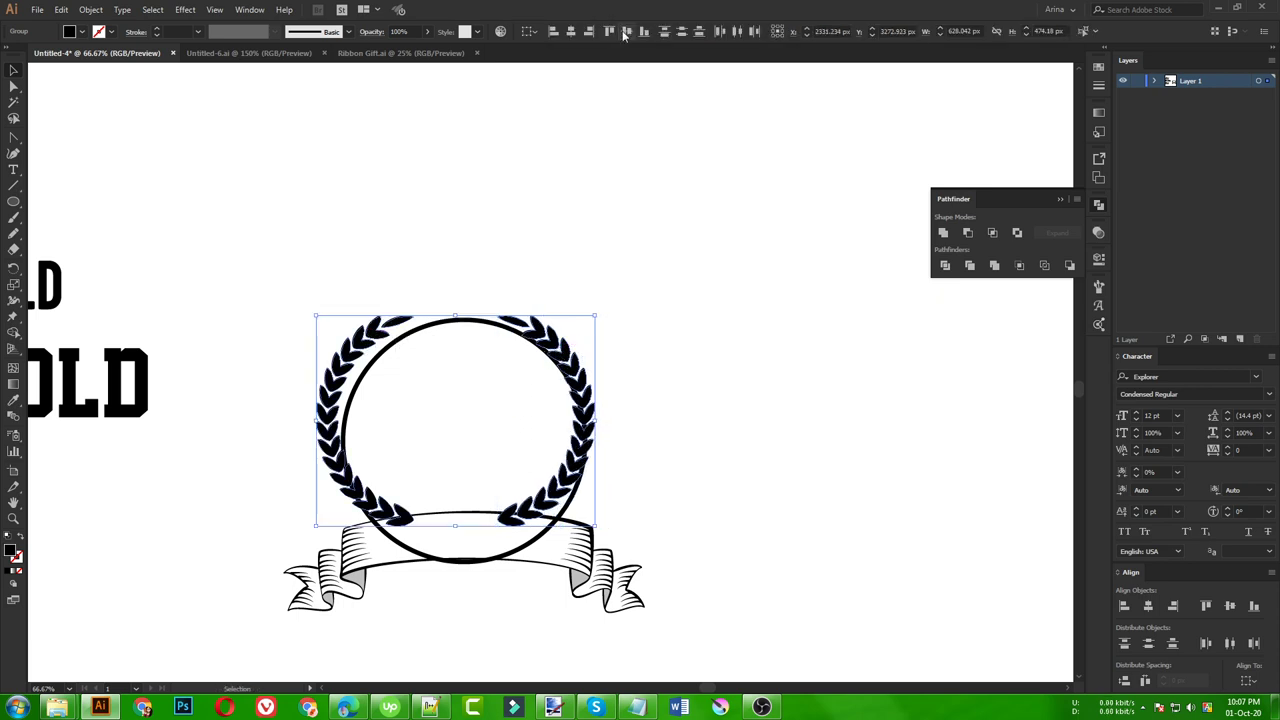
{"action": "key", "text": "Right"}
{"action": "key", "text": "Right"}
{"action": "key", "text": "Right"}
{"action": "key", "text": "Right"}
{"action": "key", "text": "Right"}
{"action": "key", "text": "Right"}
{"action": "key", "text": "Right"}
{"action": "key", "text": "Right"}
{"action": "key", "text": "Right"}
{"action": "key", "text": "Right"}
{"action": "key", "text": "Right"}
{"action": "key", "text": "Right"}
{"action": "key", "text": "Right"}
{"action": "key", "text": "Right"}
{"action": "key", "text": "Right"}
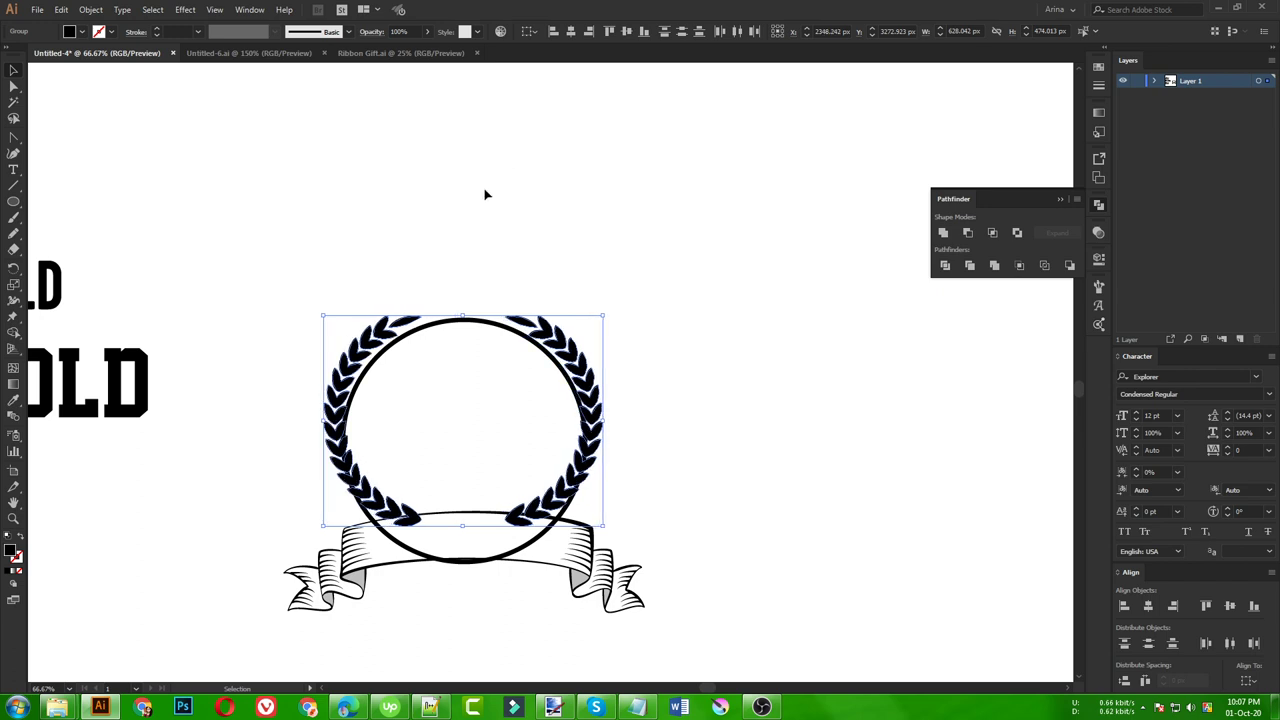
{"action": "key", "text": "a"}
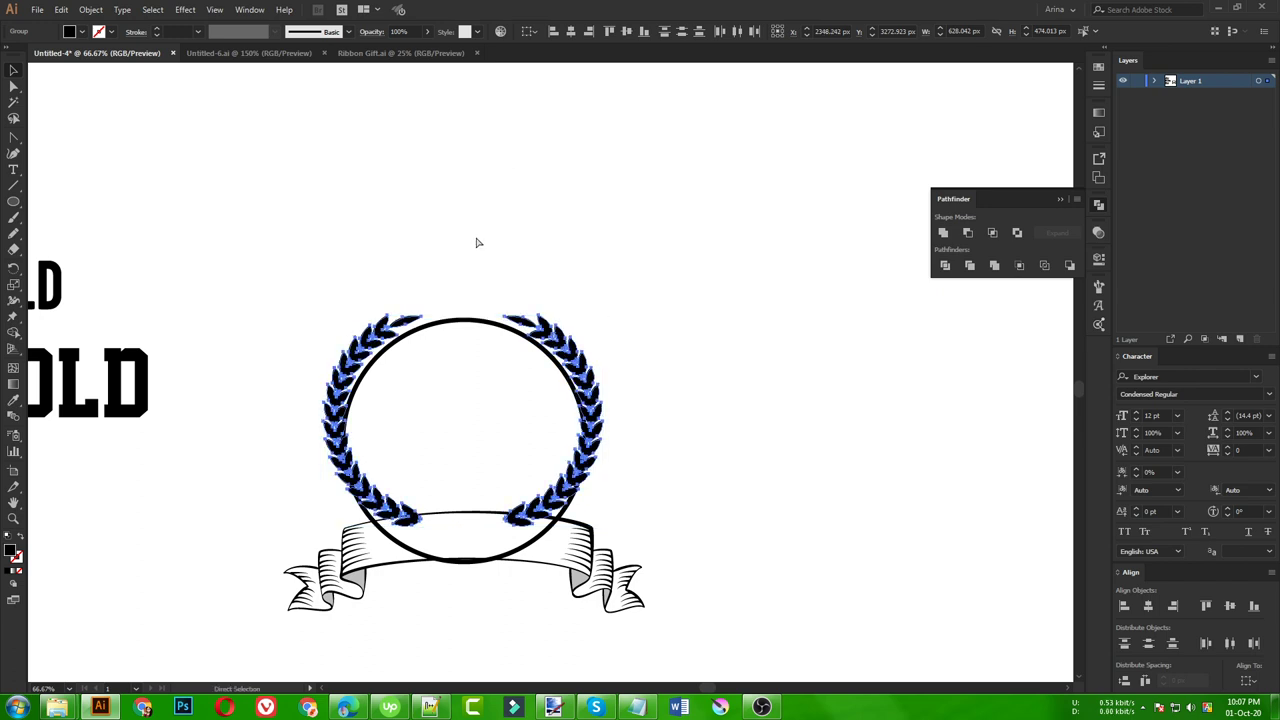
{"action": "key", "text": "v"}
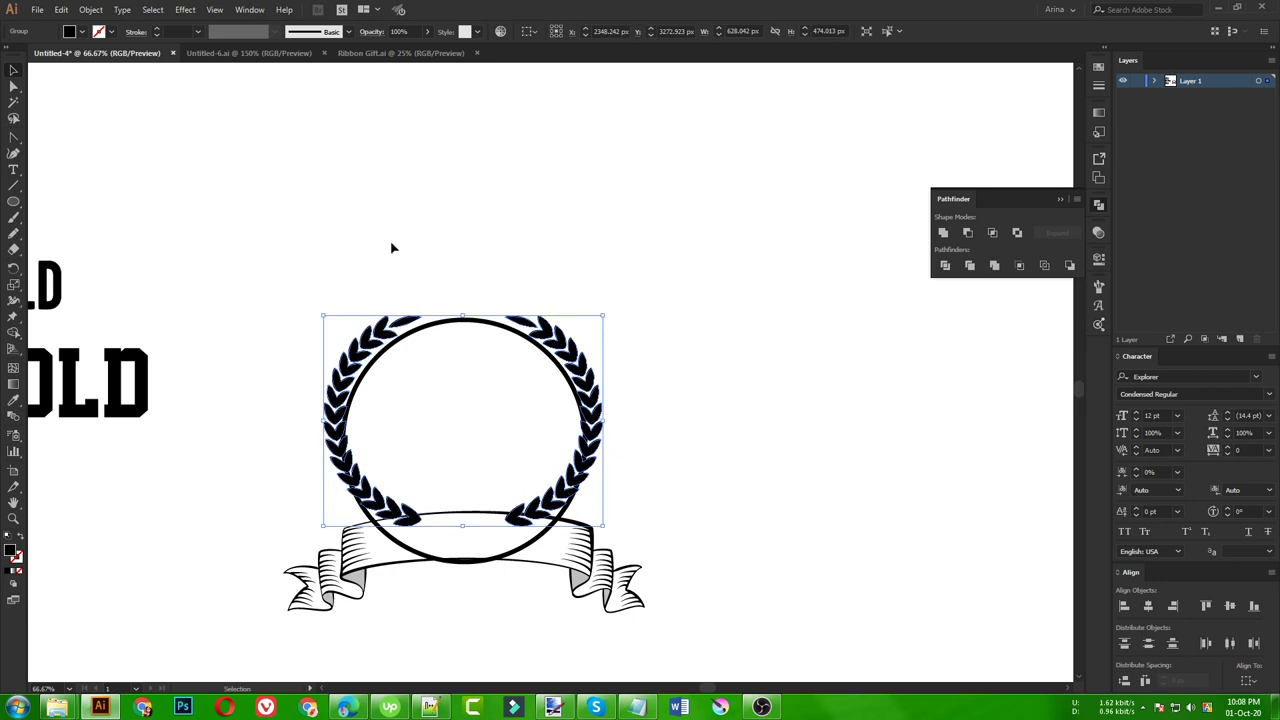
- Align the wreath, circle and ribbon banner to a common horizontal centre
{"action": "left_click_drag", "start_coordinate": [334, 250], "coordinate": [591, 625]}
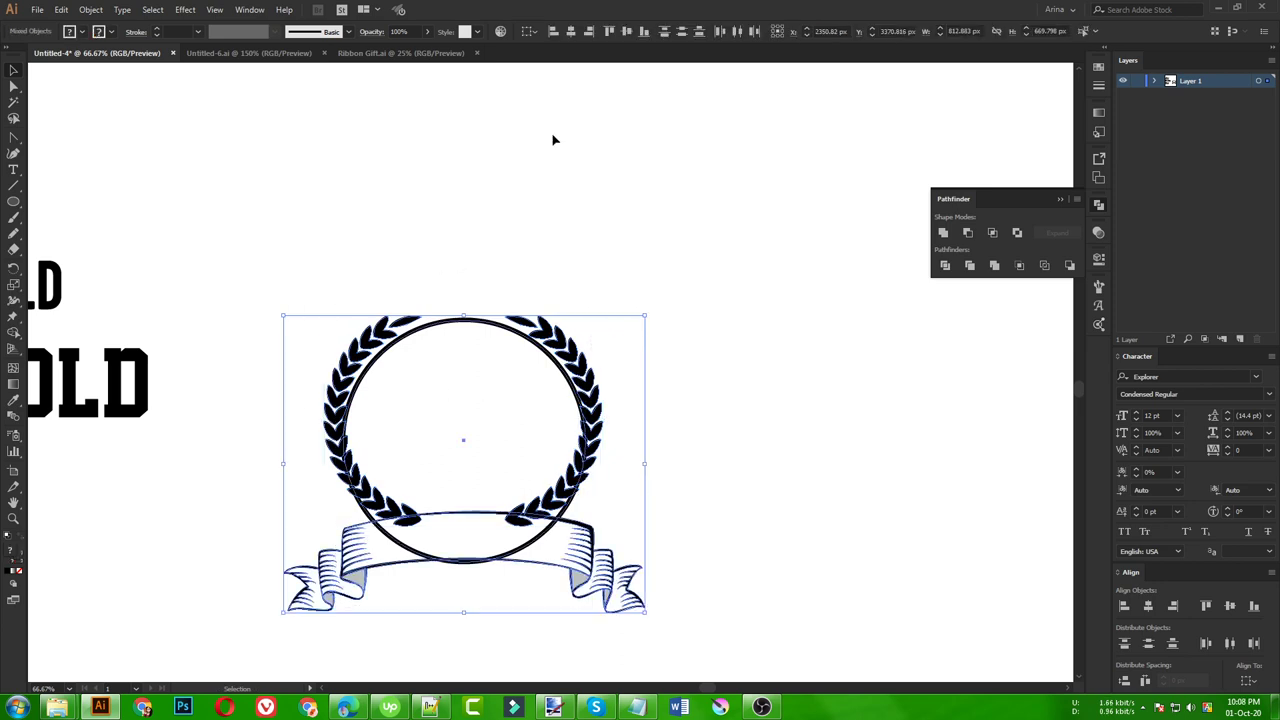
{"action": "left_click", "coordinate": [571, 31]}
{"action": "left_click", "coordinate": [464, 243]}
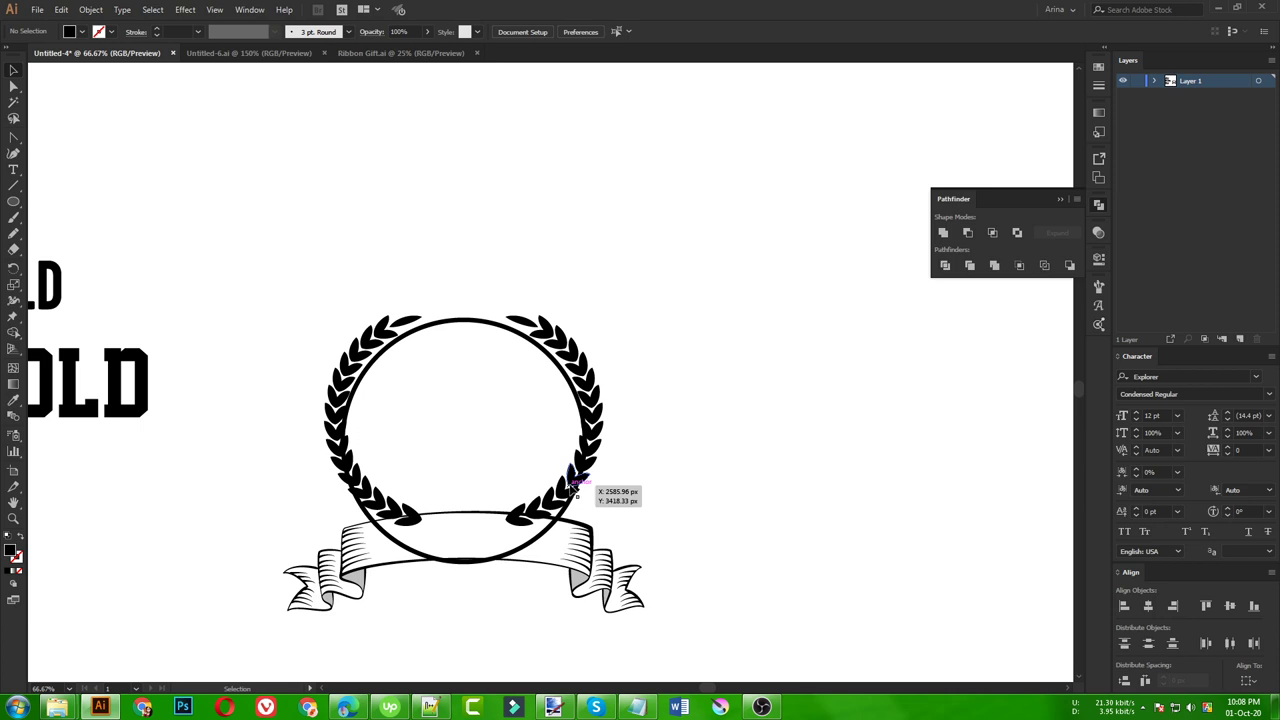
- Move the leaf wreath about 62 px downward over the circle and ribbon
{"action": "left_click", "coordinate": [548, 506]}
{"action": "key", "text": "Down"}
{"action": "key", "text": "Down"}
{"action": "key", "text": "Down"}
{"action": "key", "text": "Down"}
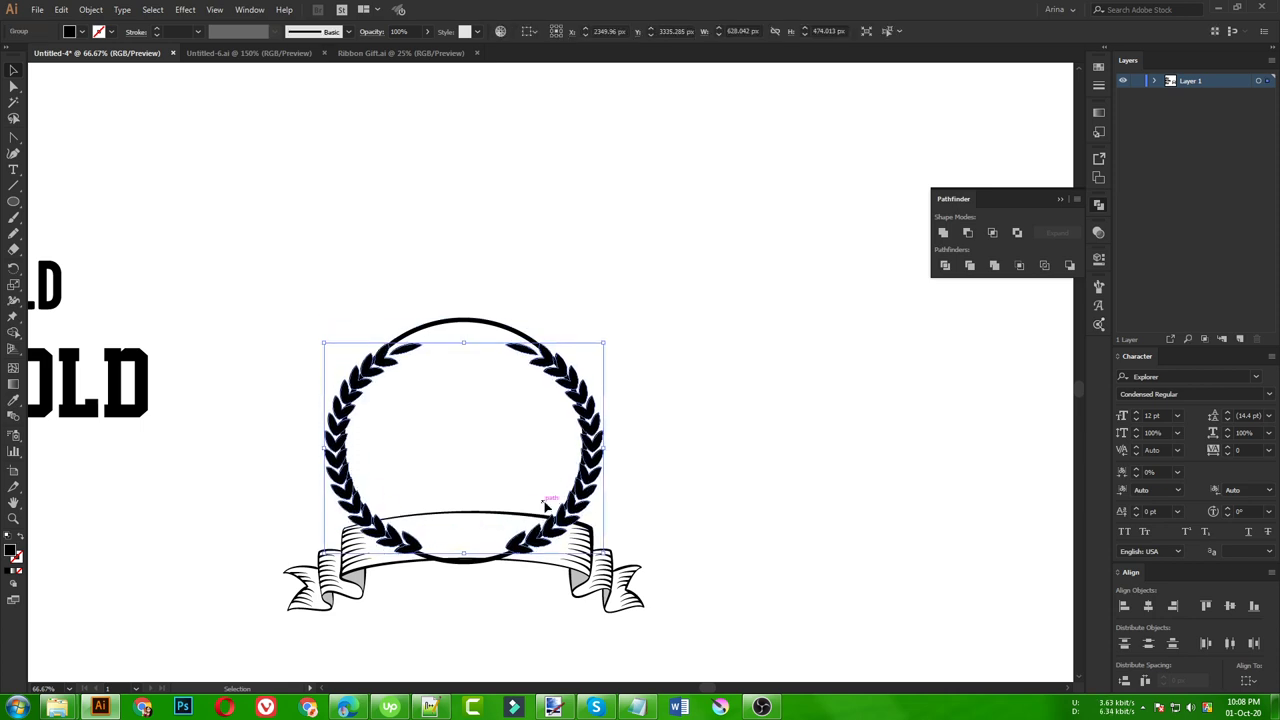
{"action": "left_click", "coordinate": [518, 393]}
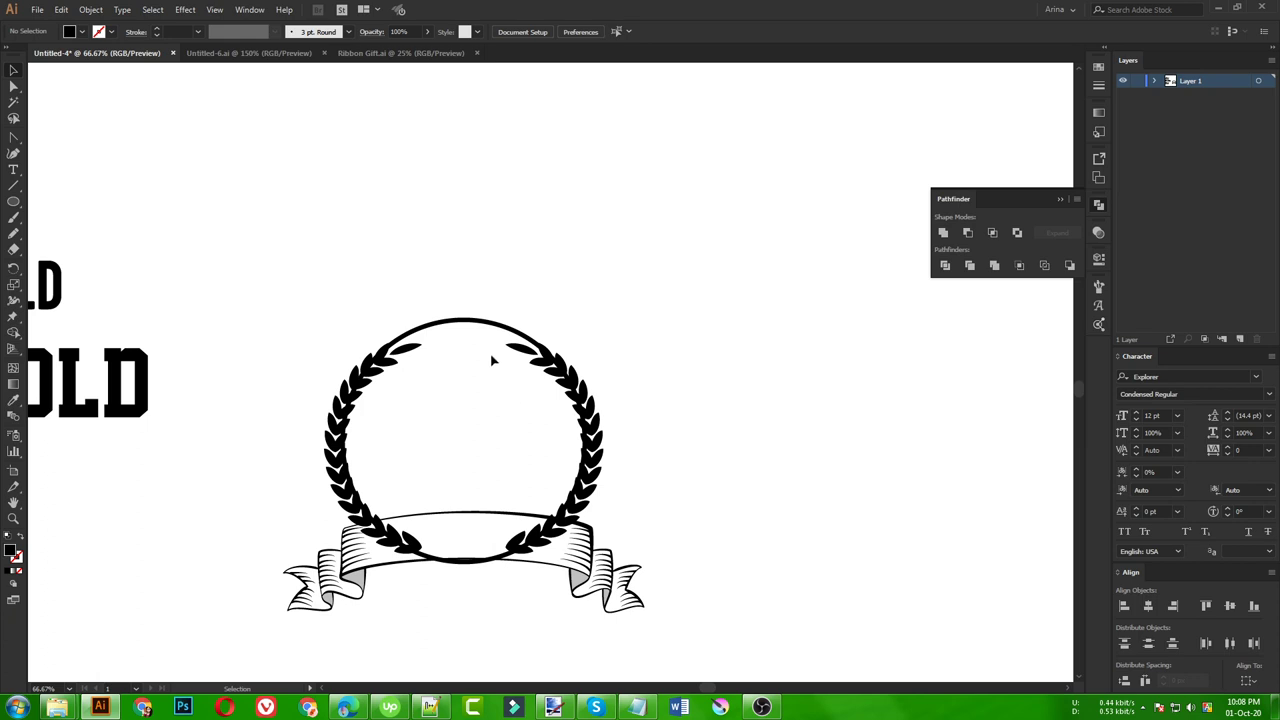
- Shrink the badge circle to a diameter of about 434.6 px so it sits inside the leaf wreath
{"action": "scroll", "coordinate": [480, 406], "scroll_direction": "up", "scroll_amount": 1}
{"action": "scroll", "coordinate": [478, 404], "scroll_direction": "down", "scroll_amount": 1}
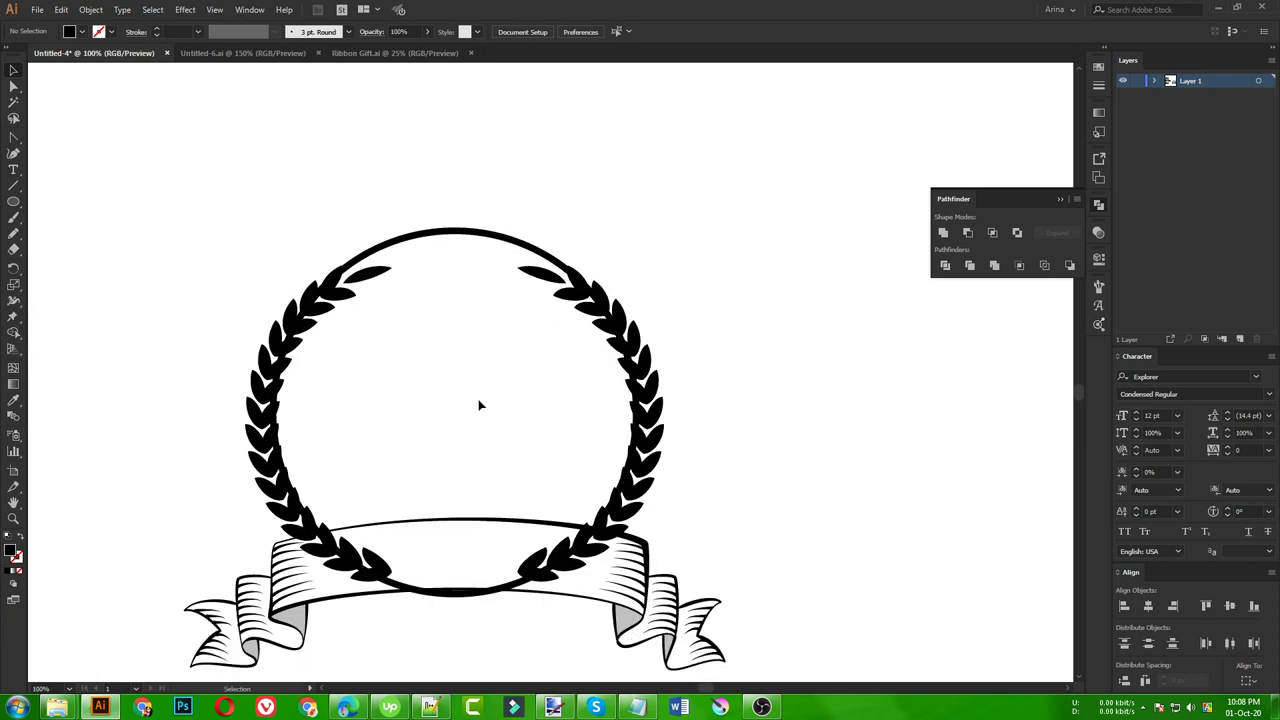
{"action": "left_click", "coordinate": [452, 236]}
{"action": "left_click_drag", "start_coordinate": [457, 232], "coordinate": [451, 276]}
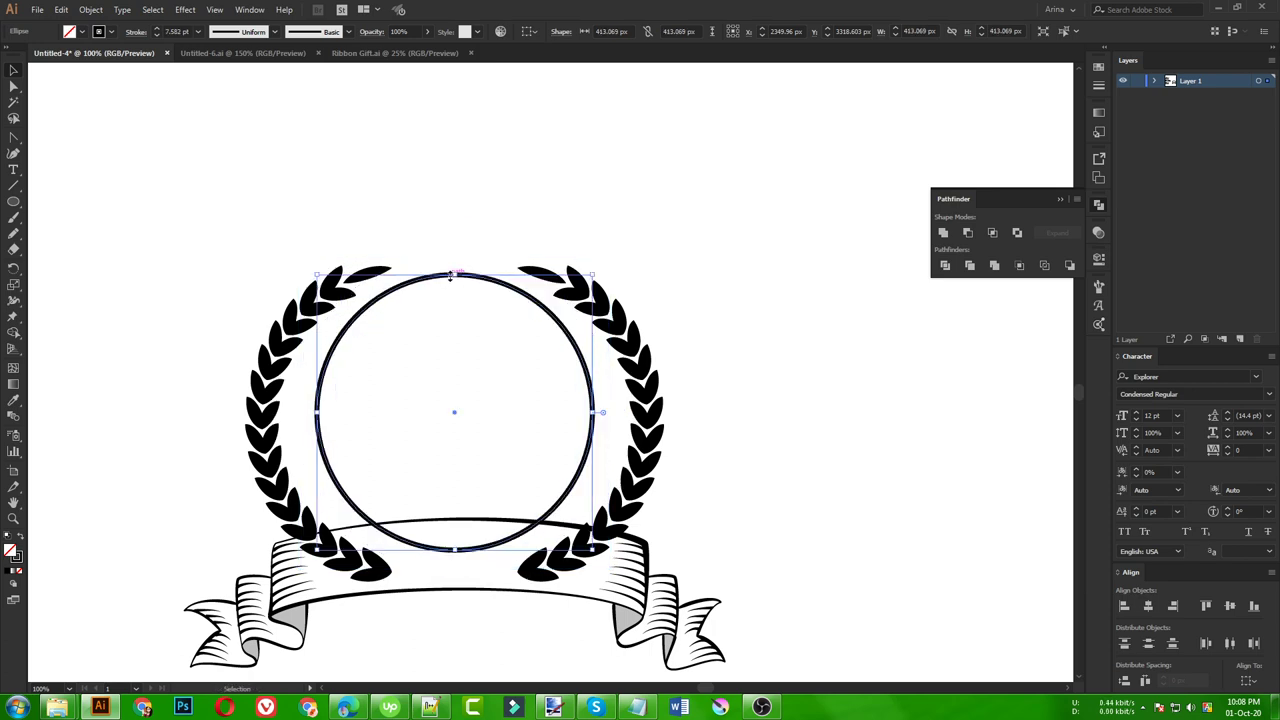
{"action": "left_click_drag", "start_coordinate": [455, 549], "coordinate": [452, 564]}
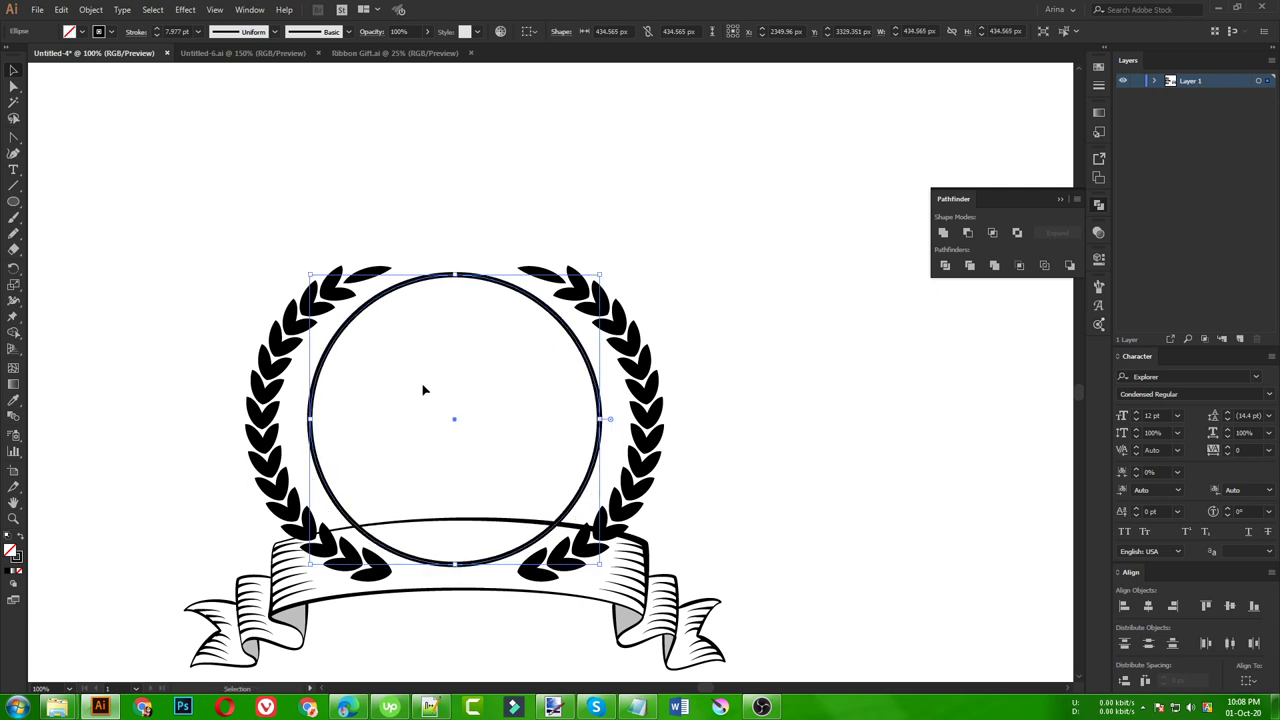
{"action": "left_click", "coordinate": [423, 192]}
- Duplicate the first GOLFING text line and place the copy above the wreath badge
{"action": "scroll", "coordinate": [455, 402], "scroll_direction": "down", "scroll_amount": 2}
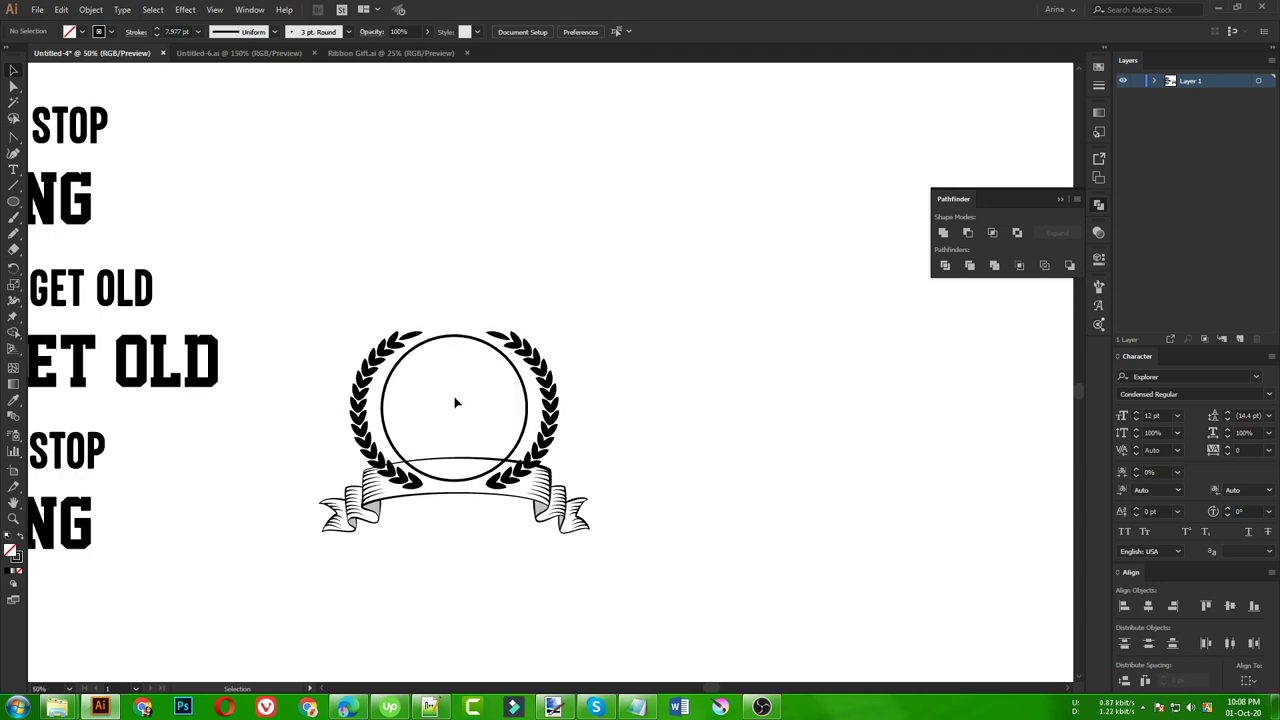
{"action": "scroll", "coordinate": [455, 402], "scroll_direction": "down", "scroll_amount": 1}
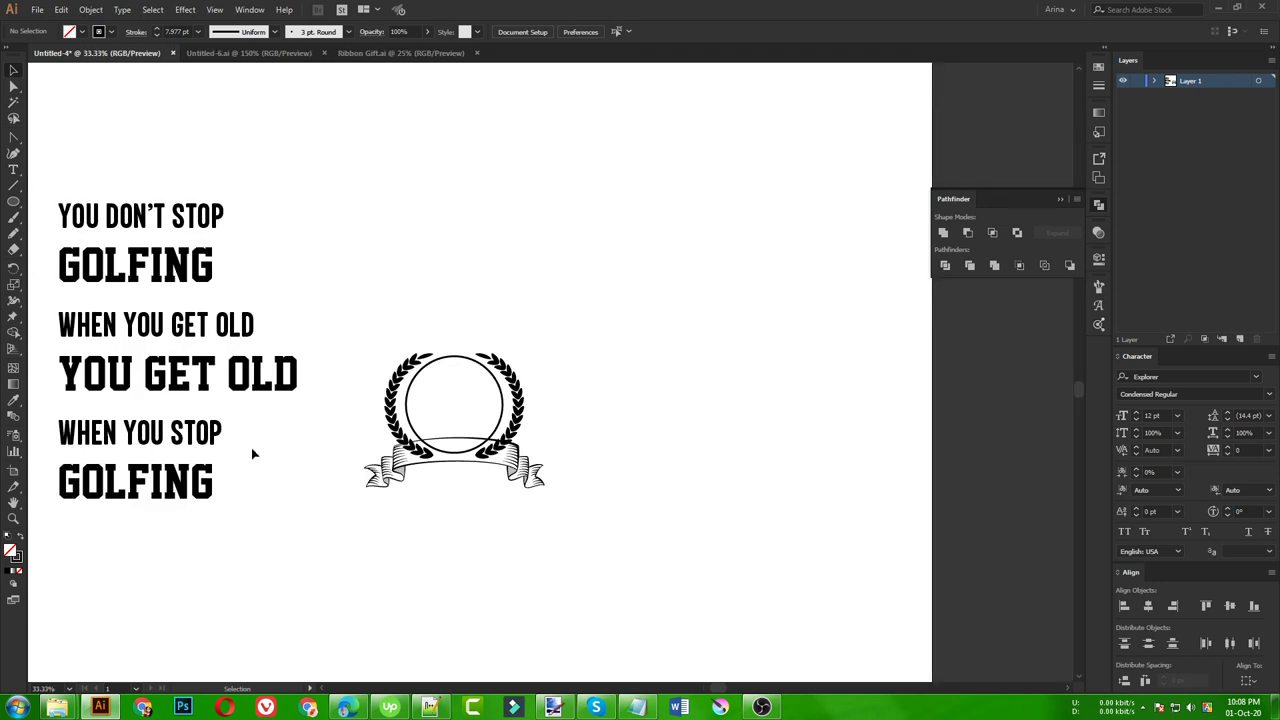
{"action": "left_click_drag", "start_coordinate": [172, 272], "coordinate": [495, 270]}
{"action": "left_click_drag", "start_coordinate": [361, 203], "coordinate": [363, 204]}
- Change the font of the copied GOLFING text to Golf Icons
{"action": "scroll", "coordinate": [455, 219], "scroll_direction": "up", "scroll_amount": 1}
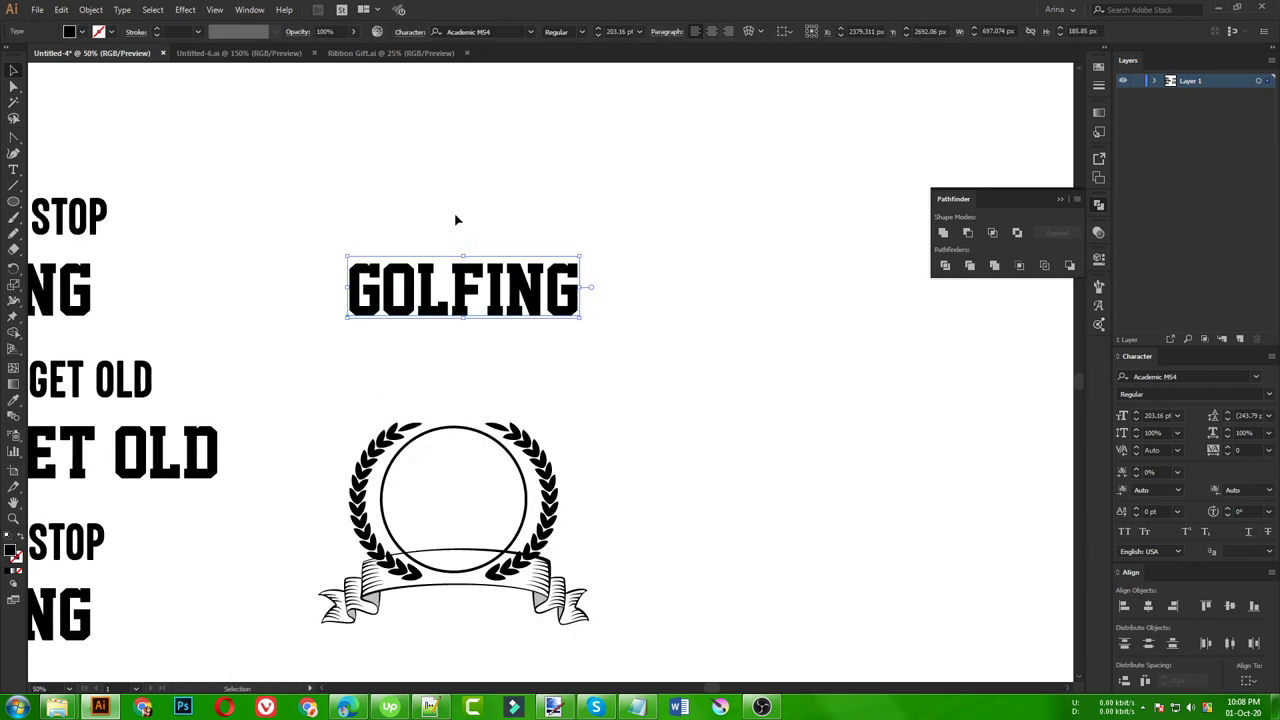
{"action": "scroll", "coordinate": [455, 219], "scroll_direction": "up", "scroll_amount": 1}
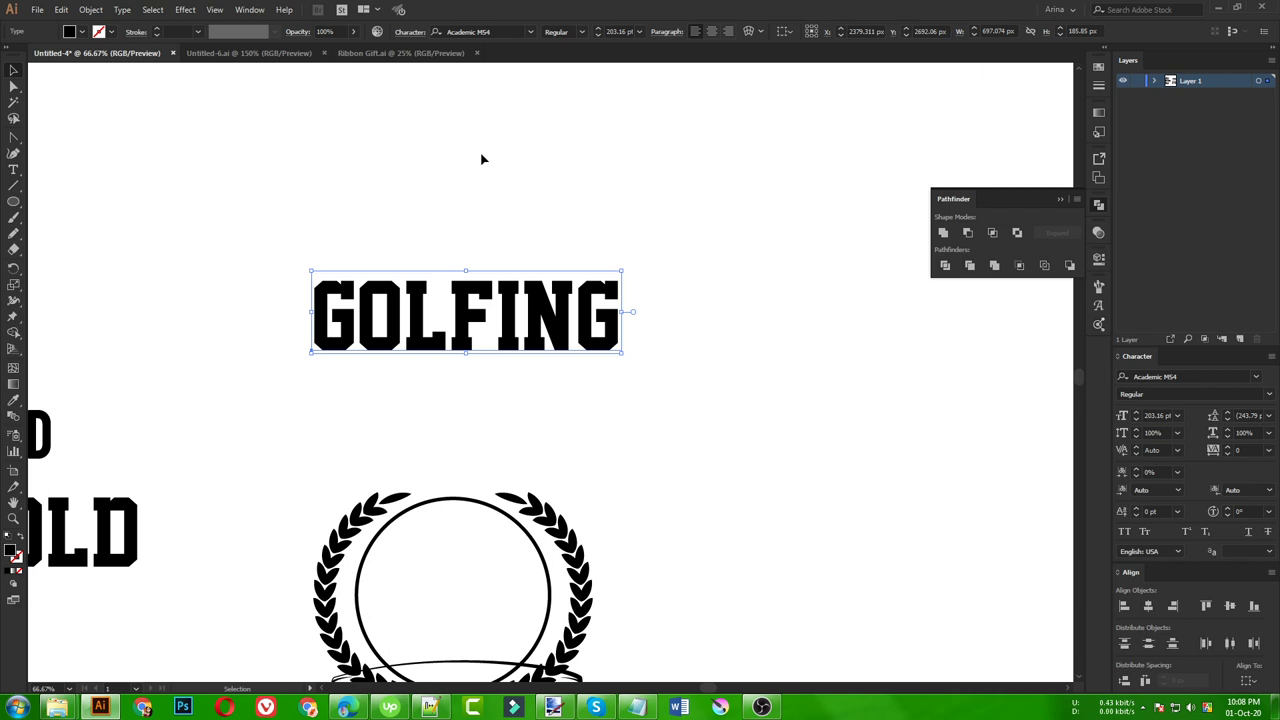
{"action": "left_click", "coordinate": [498, 25]}
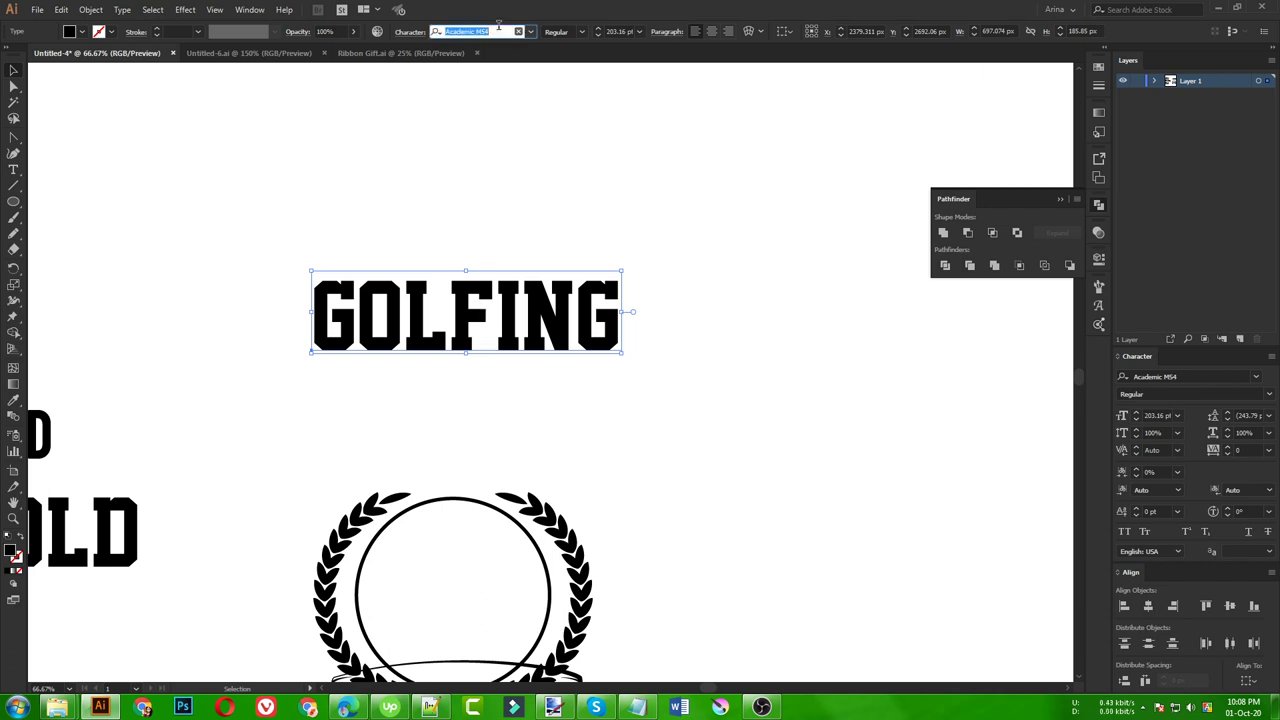
{"action": "type", "text": "golf"}
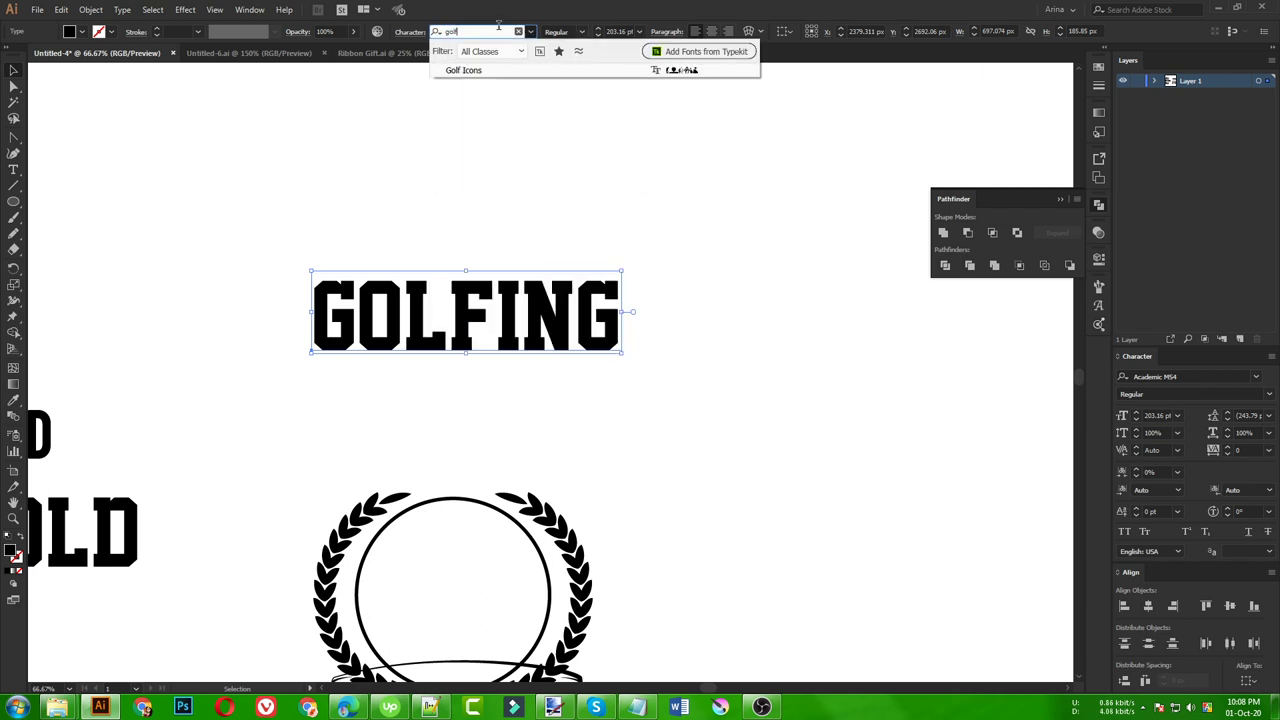
{"action": "left_click", "coordinate": [472, 74]}
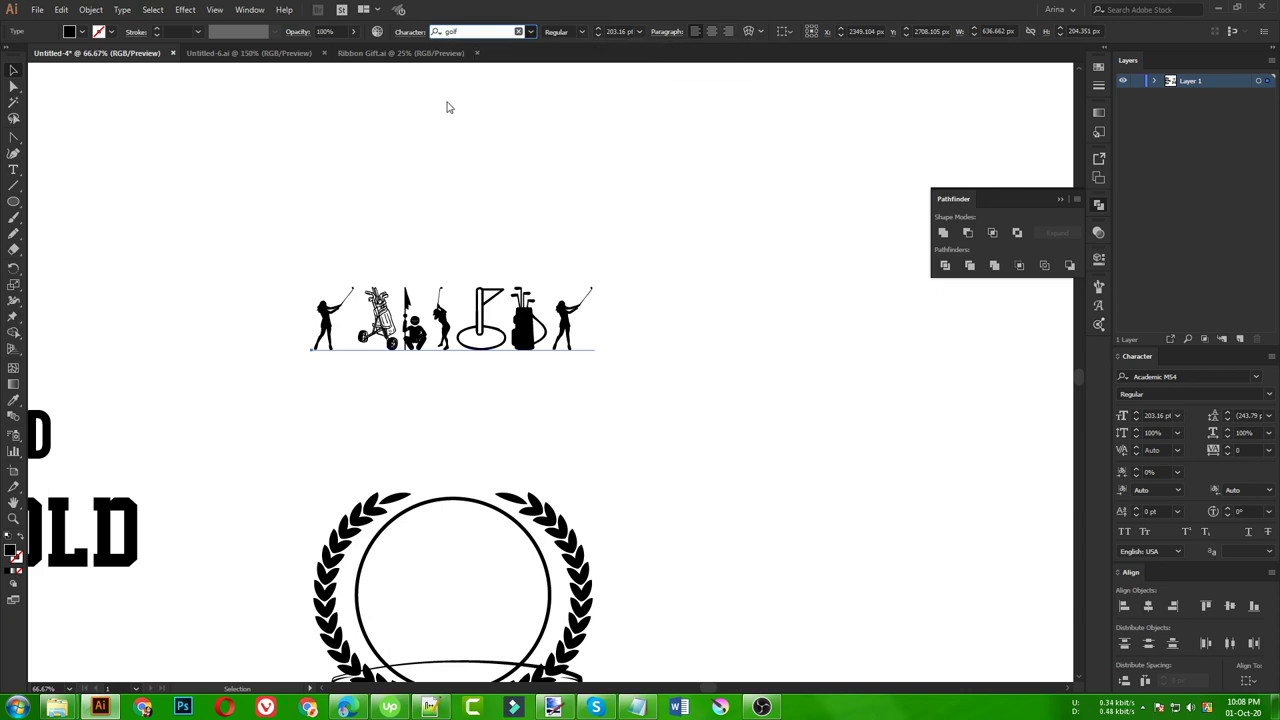
- Enlarge the golf icon row to about 537 pt and move it to the empty area above the quote text
{"action": "left_click_drag", "start_coordinate": [596, 318], "coordinate": [873, 357]}
{"action": "scroll", "coordinate": [313, 308], "scroll_direction": "down", "scroll_amount": 1}
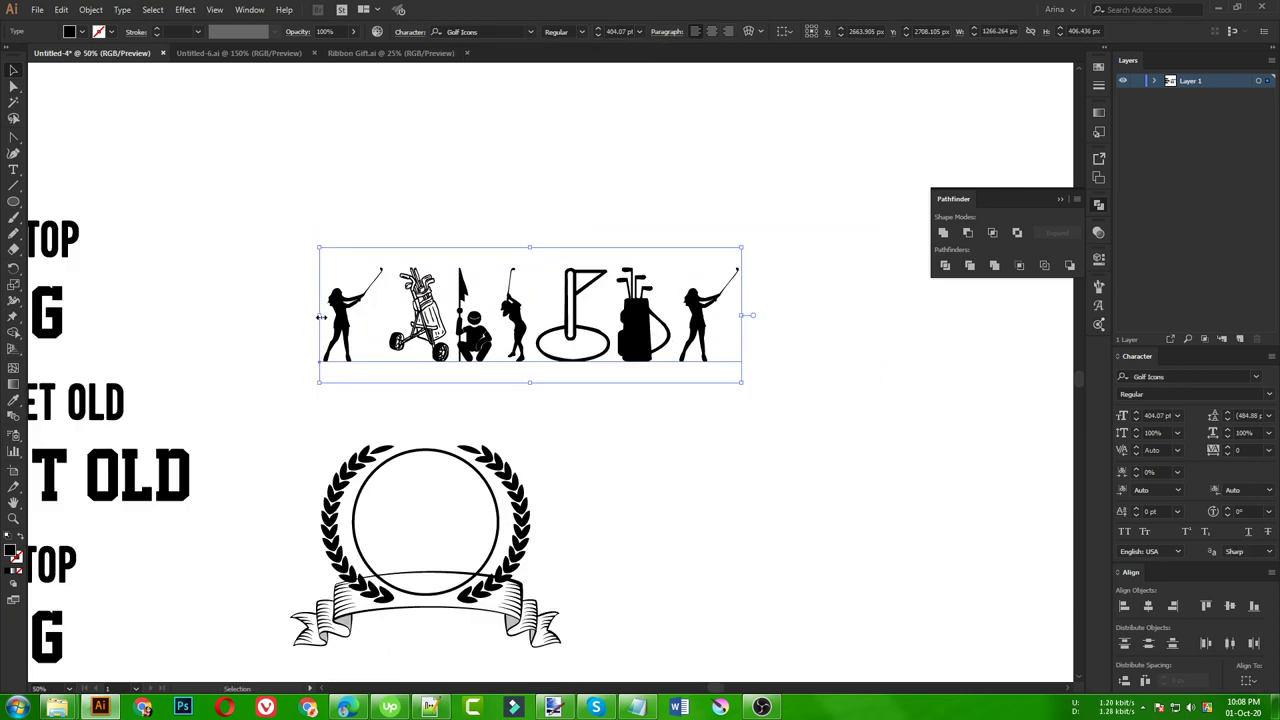
{"action": "left_click_drag", "start_coordinate": [321, 317], "coordinate": [180, 315]}
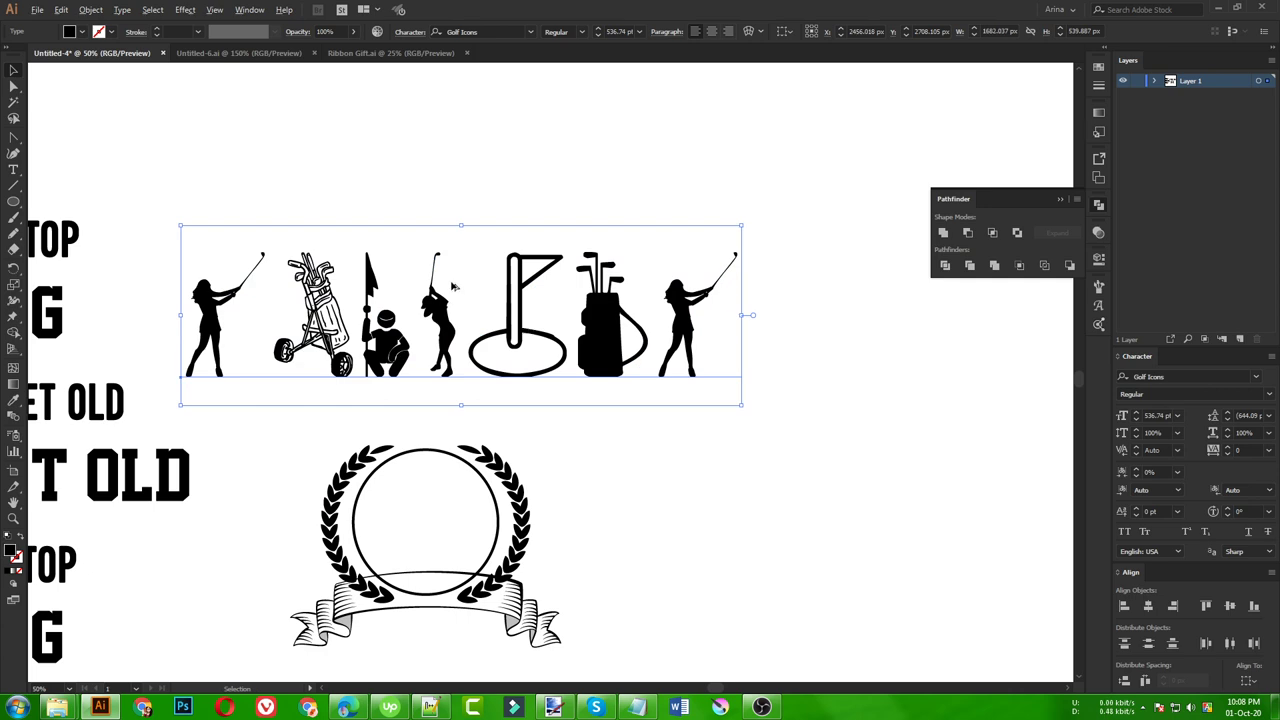
{"action": "scroll", "coordinate": [452, 286], "scroll_direction": "down", "scroll_amount": 1}
{"action": "scroll", "coordinate": [451, 286], "scroll_direction": "up", "scroll_amount": 2}
{"action": "scroll", "coordinate": [451, 286], "scroll_direction": "down", "scroll_amount": 1}
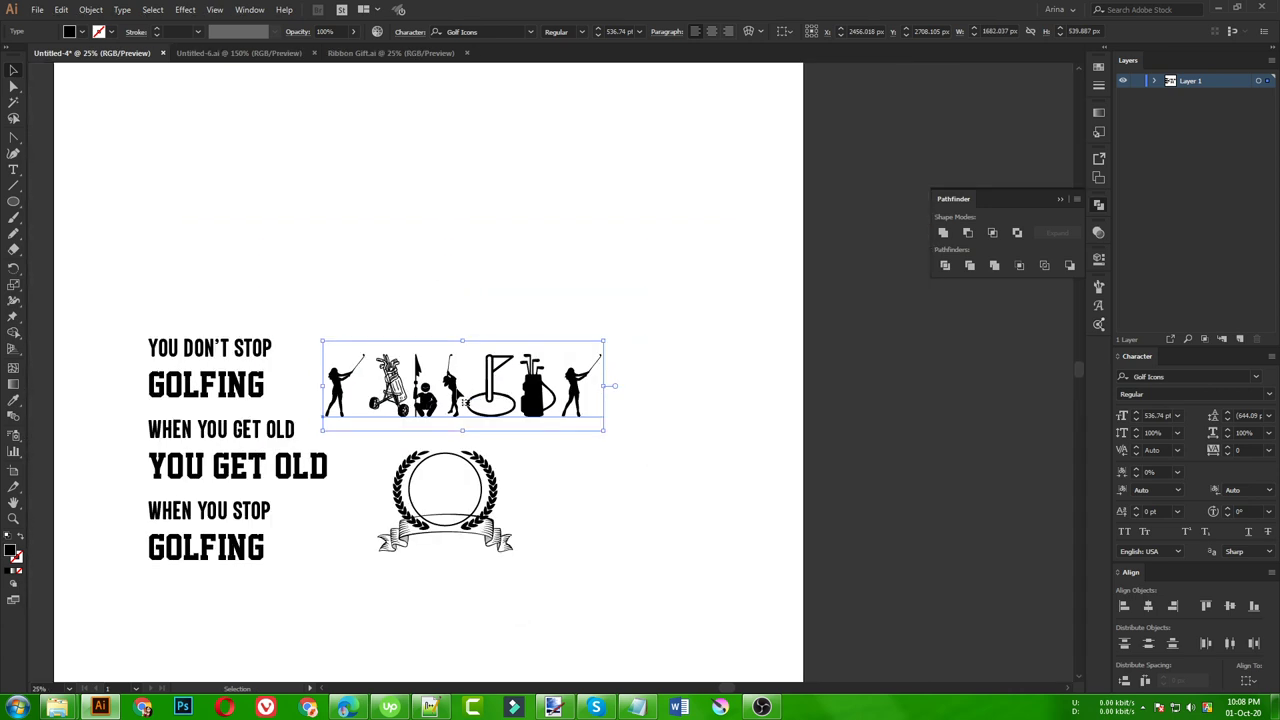
{"action": "left_click_drag", "start_coordinate": [462, 404], "coordinate": [436, 244]}
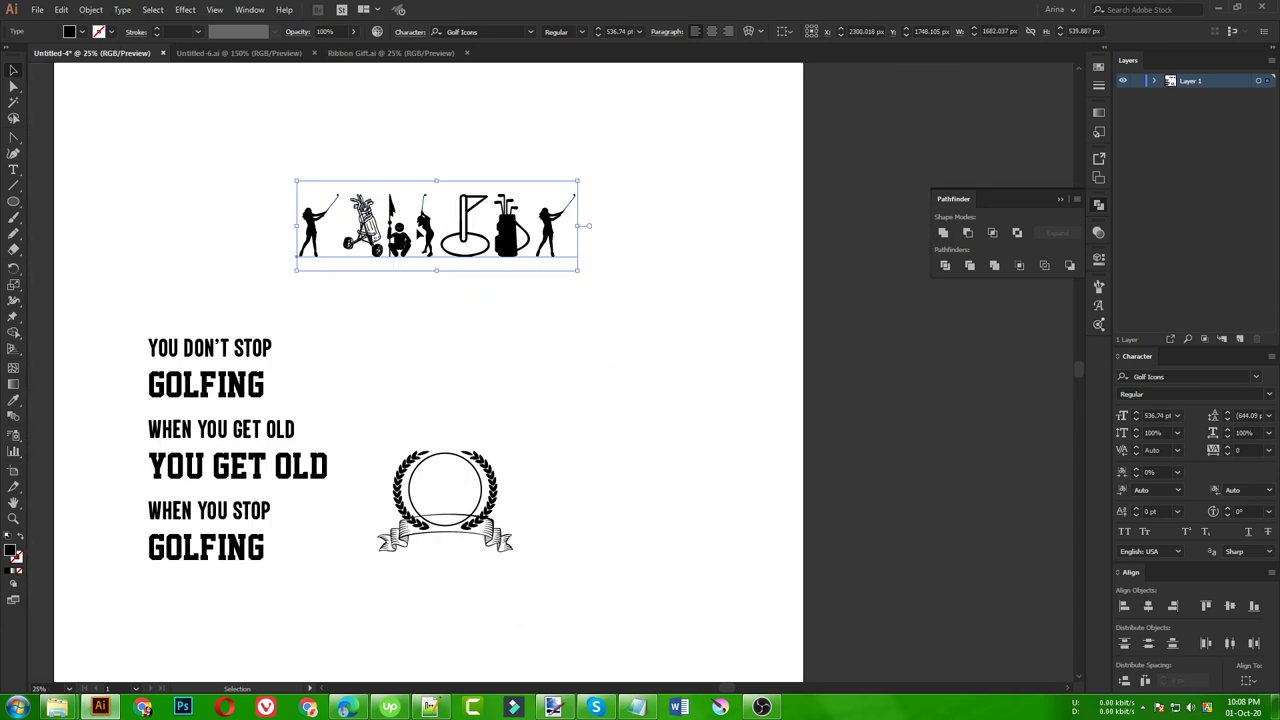
- Replace the icon row's text with the letters a to w in order to lay out the font's golf symbols
{"action": "double_click", "coordinate": [416, 232]}
{"action": "key", "text": "ctrl+a"}
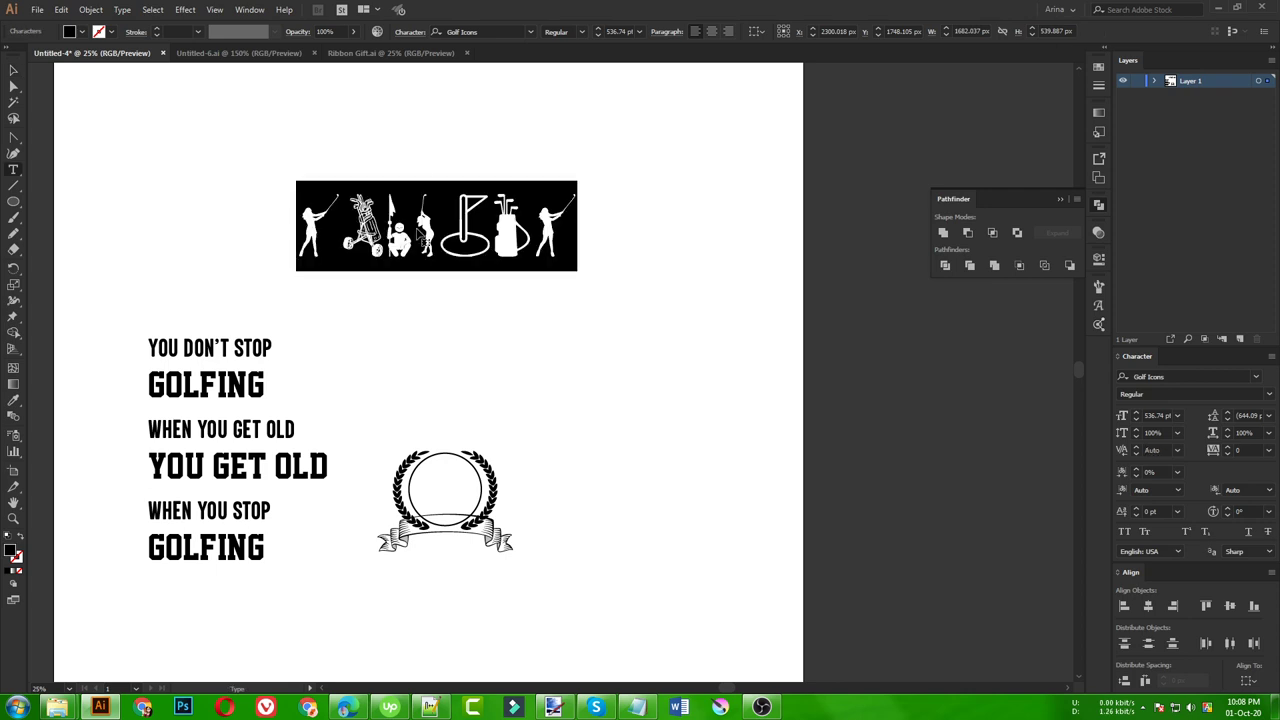
{"action": "type", "text": "abcd"}
{"action": "key", "text": "BackSpace"}
{"action": "type", "text": "e"}
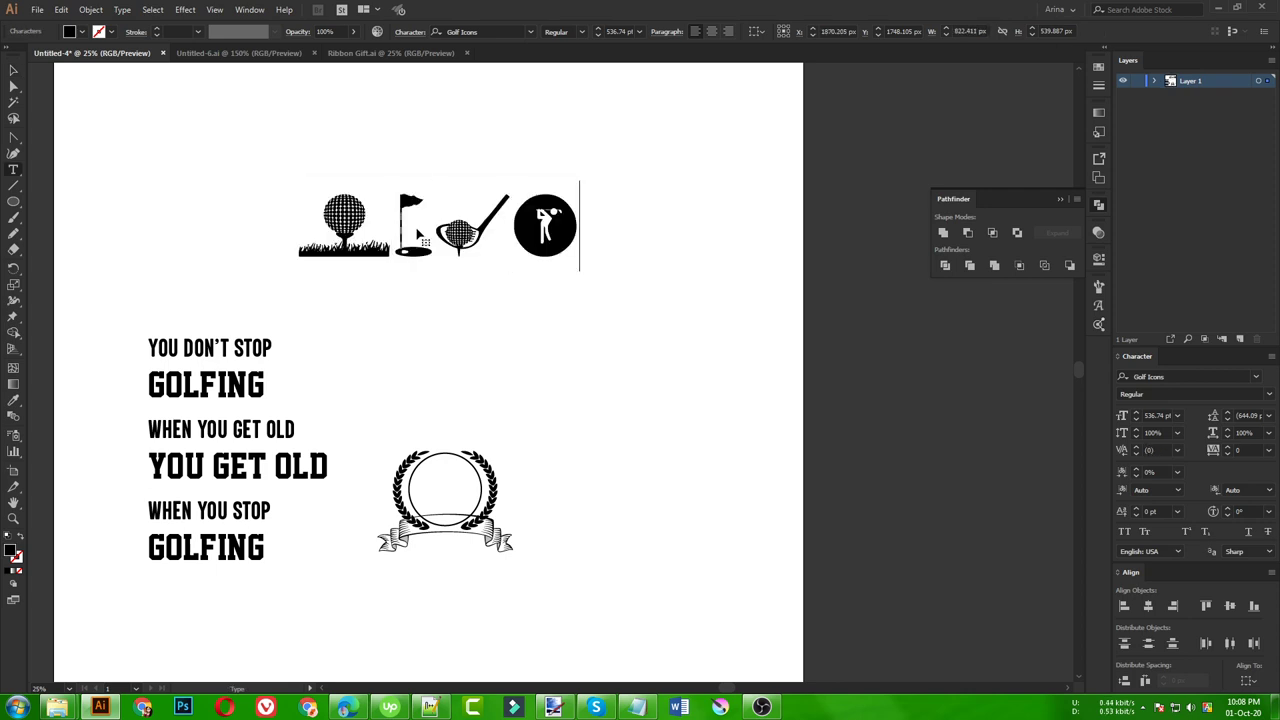
{"action": "type", "text": "fghijkl"}
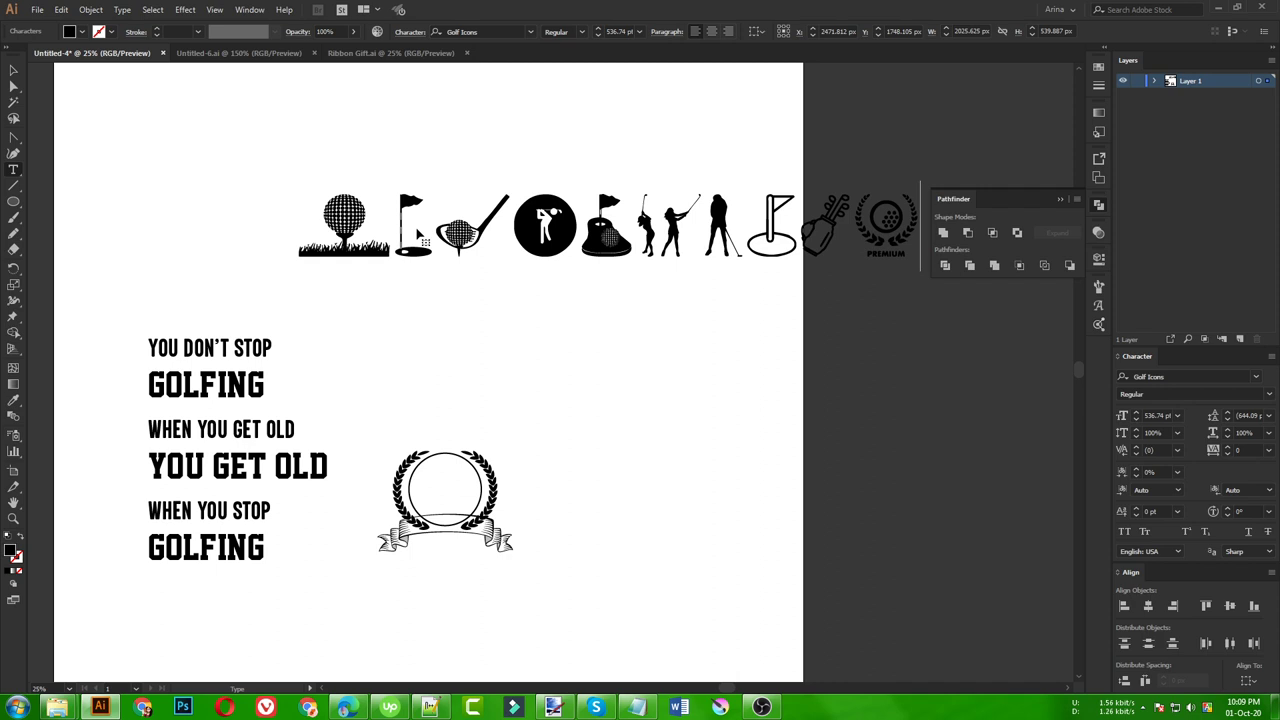
{"action": "type", "text": "mnopqr"}
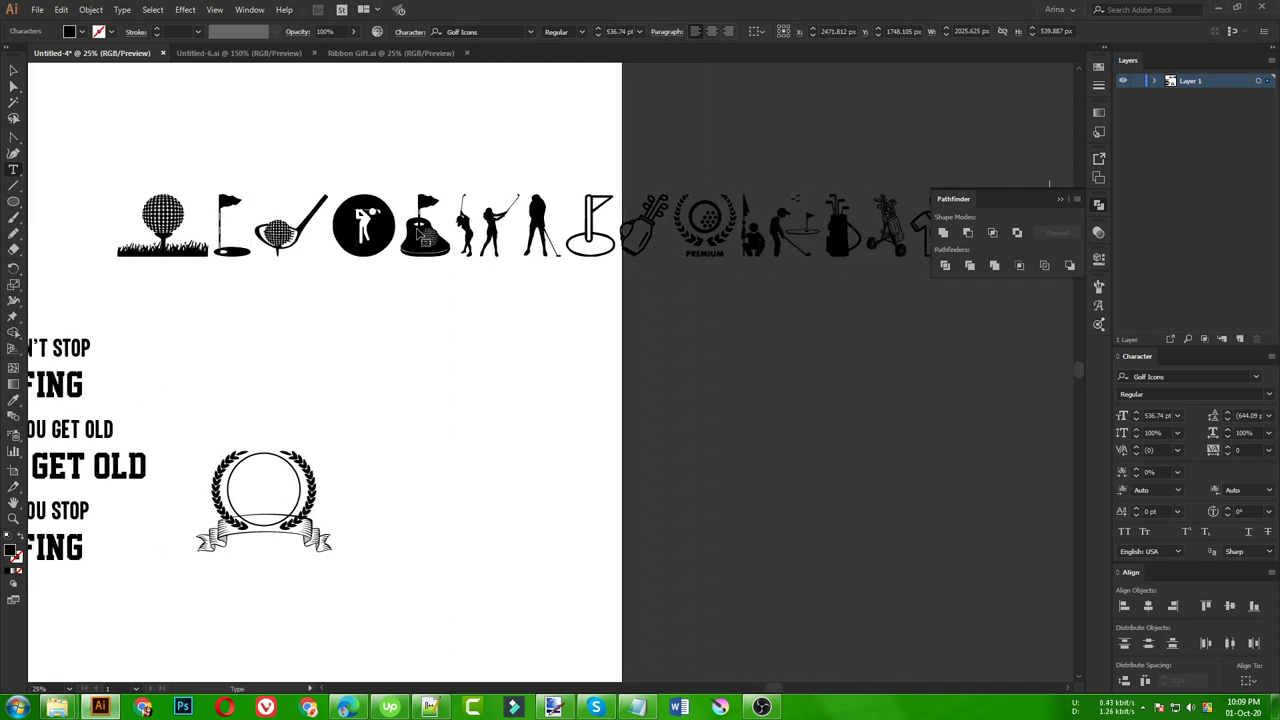
{"action": "type", "text": "stu"}
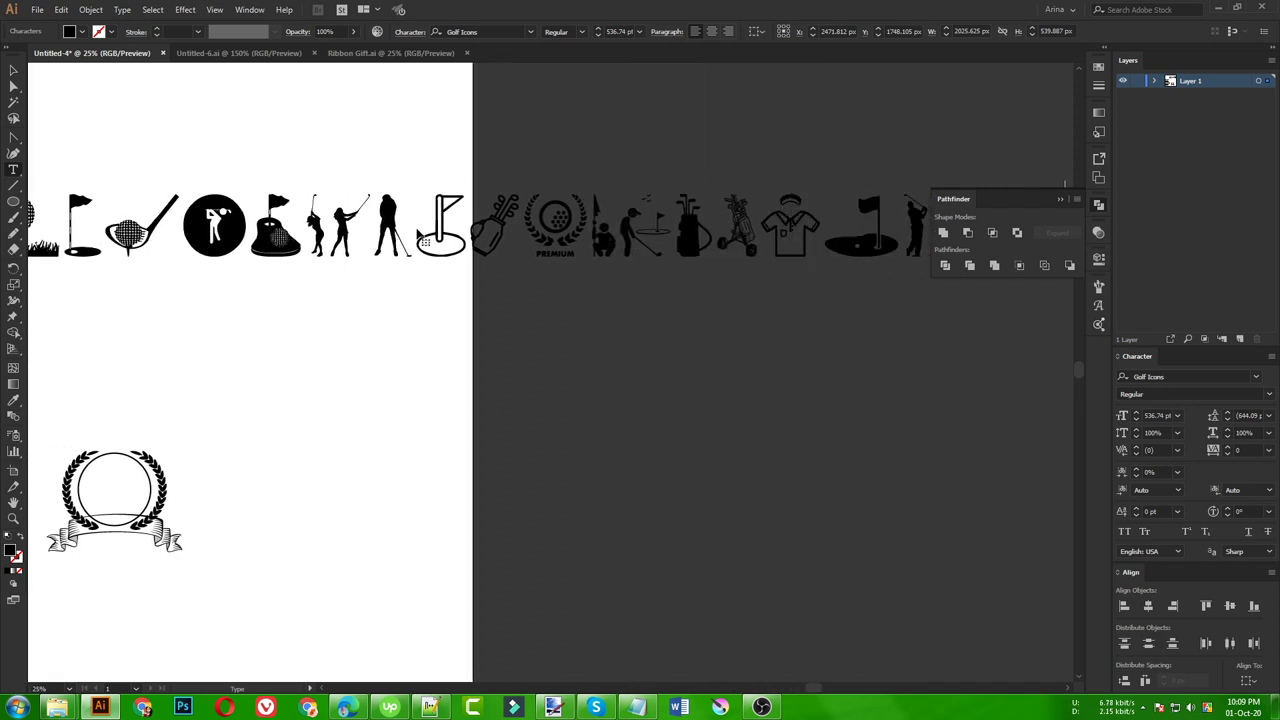
{"action": "type", "text": "vw"}
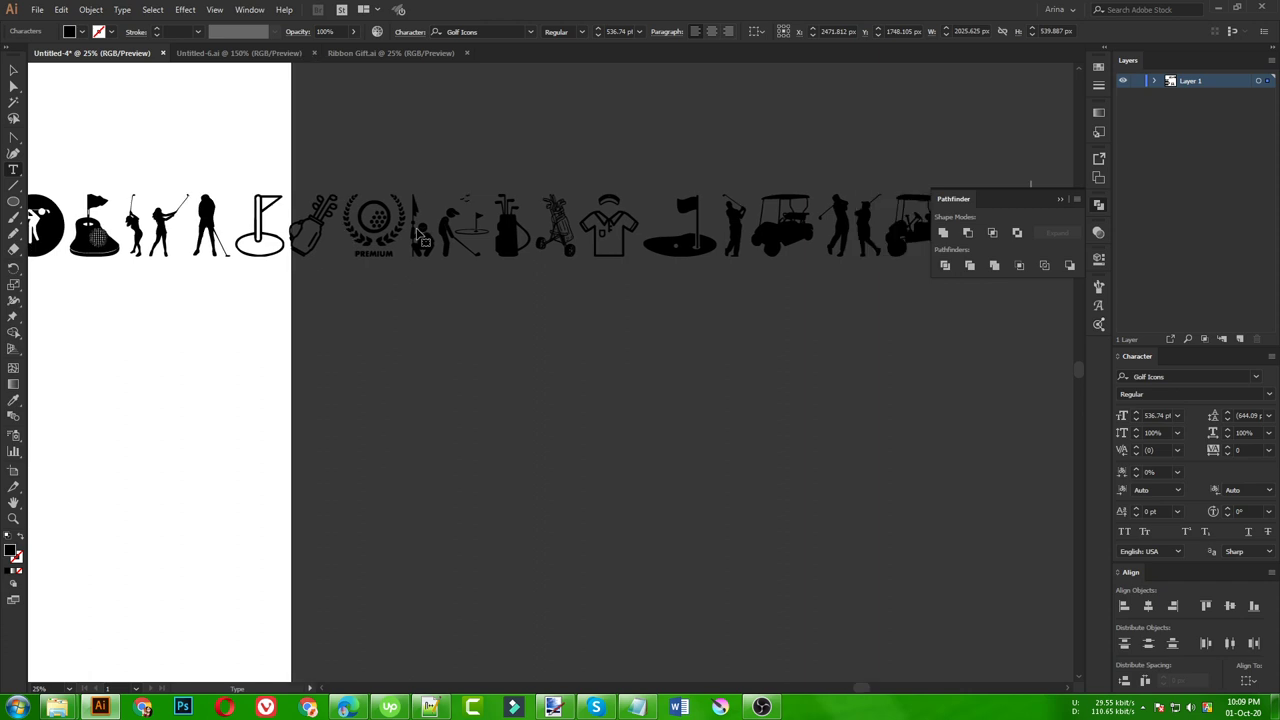
{"action": "key", "text": "Escape"}
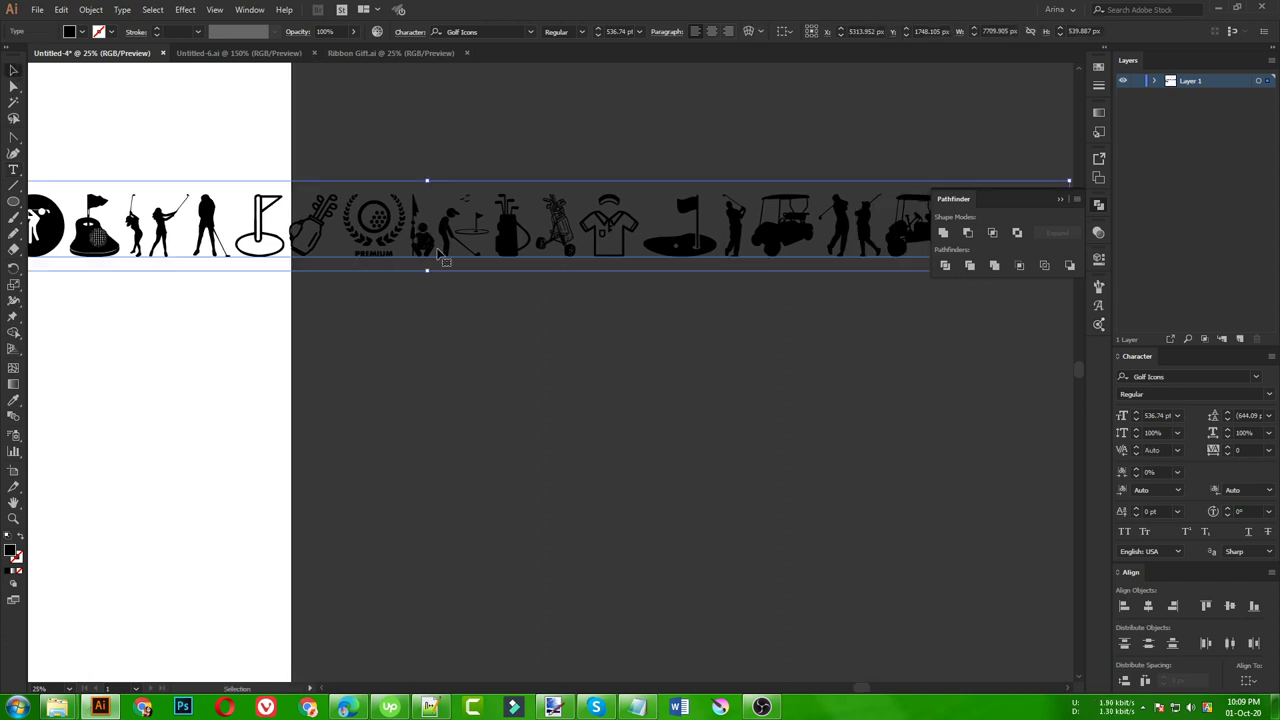
- Shrink the golf icon row to about 237 pt and move it above the quote text and wreath badge
{"action": "left_click_drag", "start_coordinate": [427, 183], "coordinate": [484, 207]}
{"action": "left_click_drag", "start_coordinate": [483, 304], "coordinate": [745, 298]}
{"action": "left_click_drag", "start_coordinate": [670, 215], "coordinate": [305, 195]}
{"action": "left_click_drag", "start_coordinate": [251, 234], "coordinate": [430, 240]}
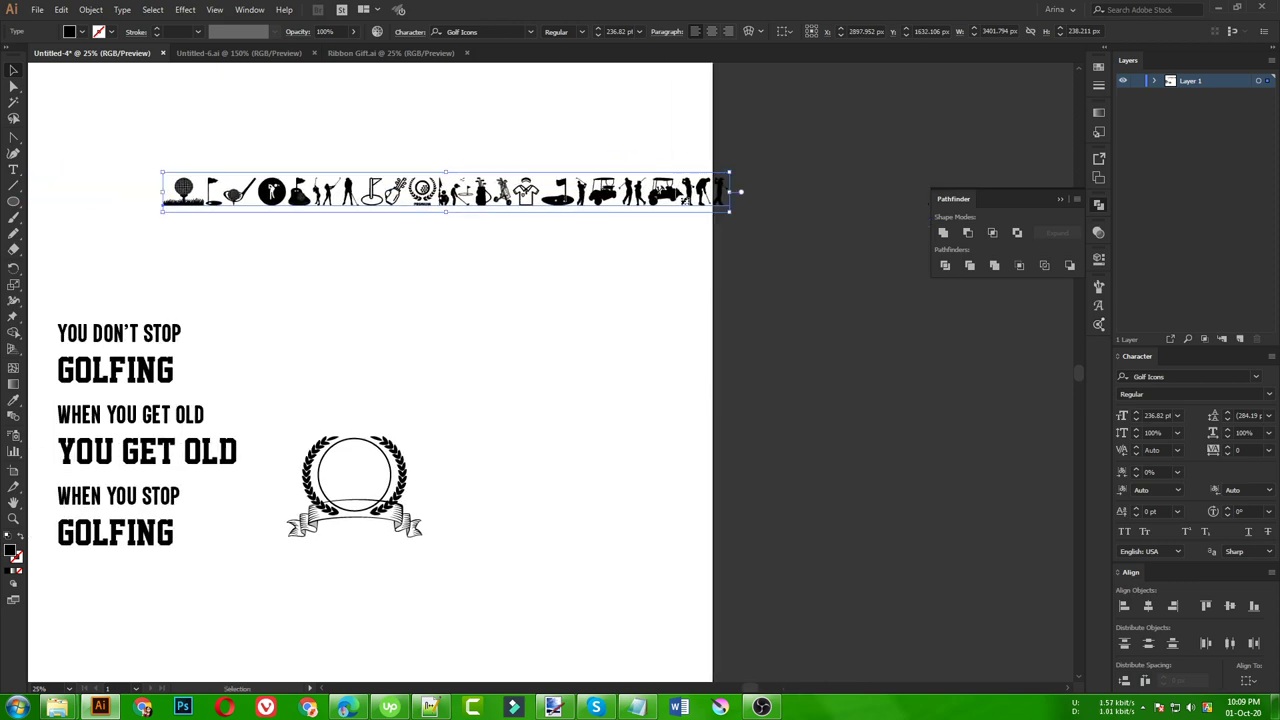
- Examine the golf symbols in the icon row closely in order to choose one for the badge
{"action": "scroll", "coordinate": [567, 209], "scroll_direction": "up", "scroll_amount": 3}
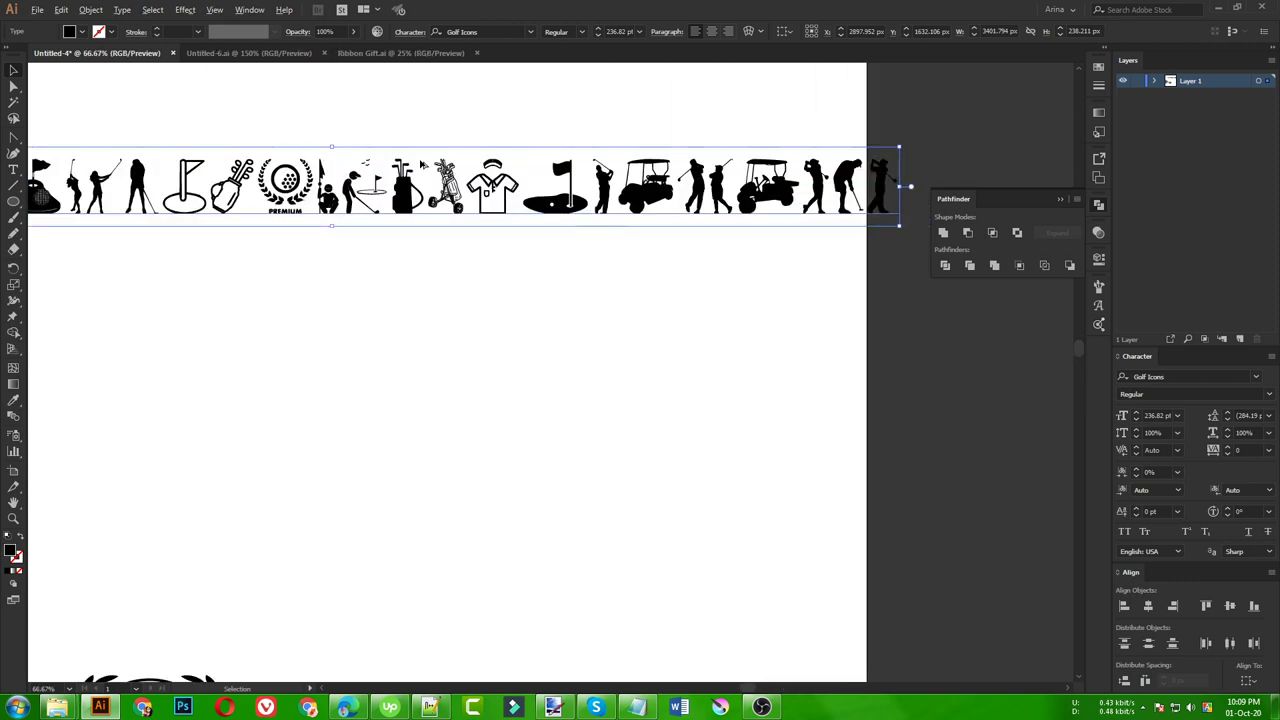
{"action": "scroll", "coordinate": [425, 165], "scroll_direction": "up", "scroll_amount": 2}
{"action": "scroll", "coordinate": [552, 238], "scroll_direction": "down", "scroll_amount": 1}
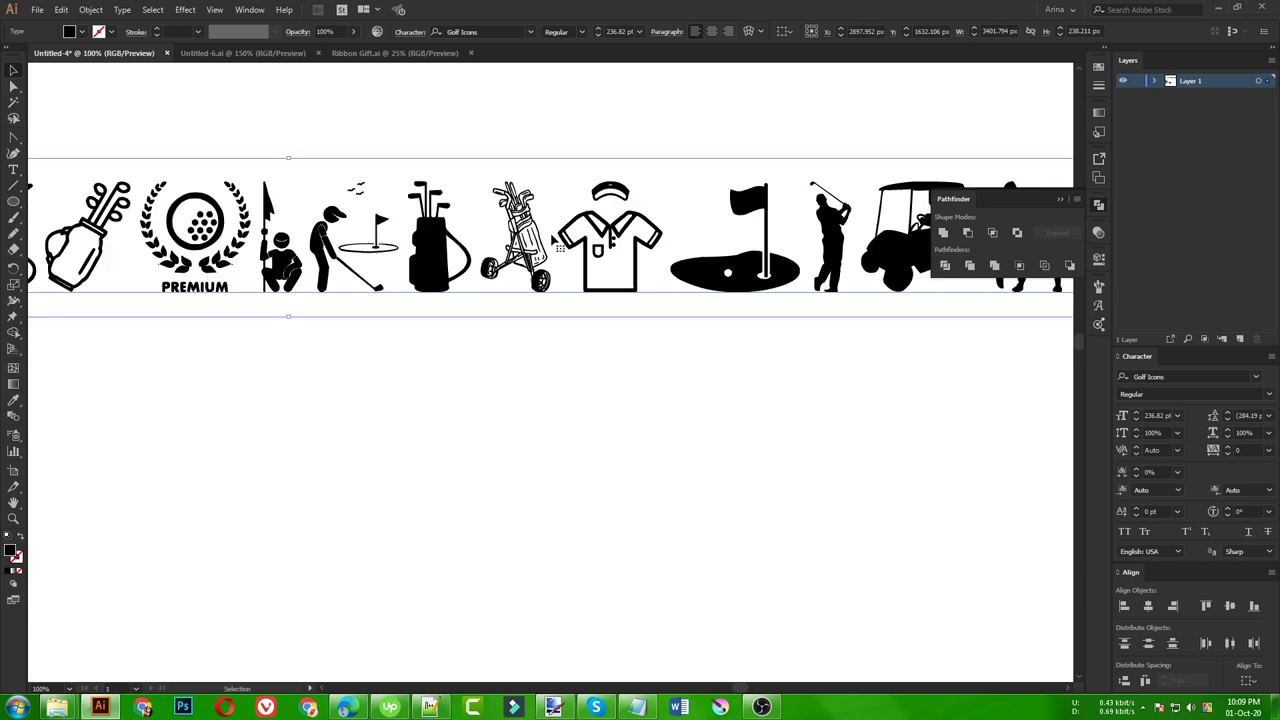
{"action": "scroll", "coordinate": [553, 238], "scroll_direction": "down", "scroll_amount": 1}
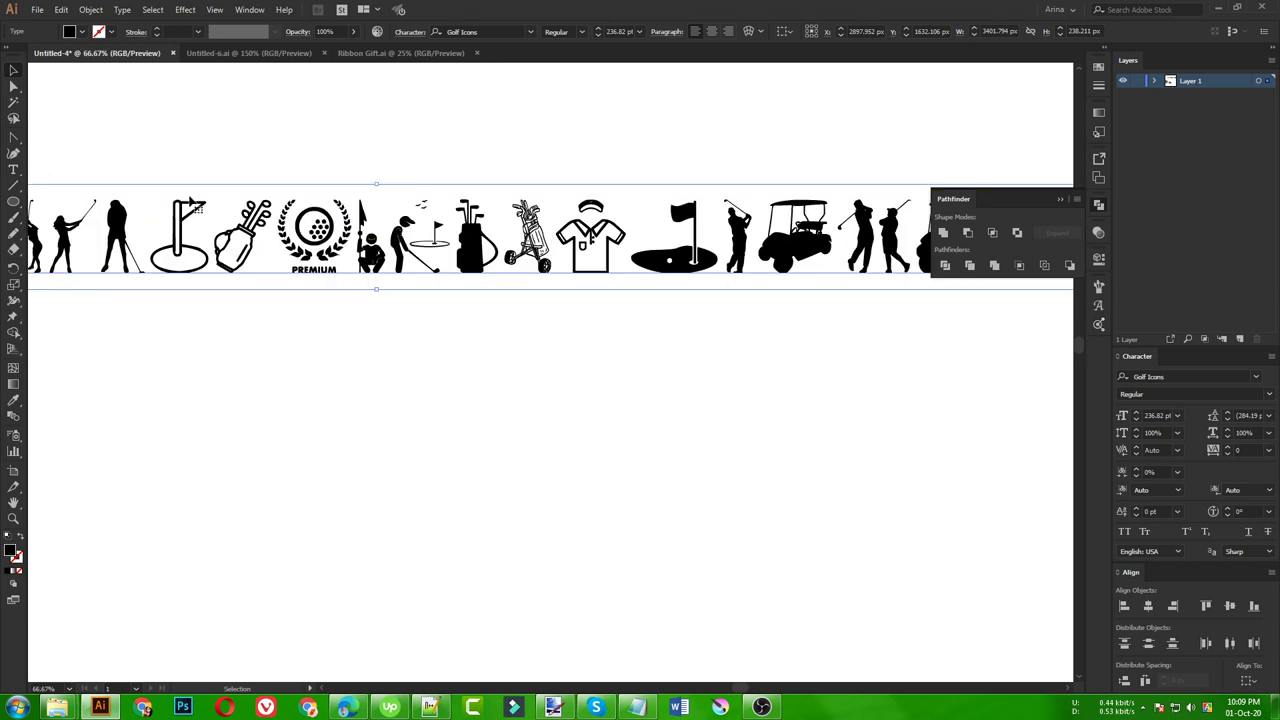
{"action": "scroll", "coordinate": [553, 239], "scroll_direction": "up", "scroll_amount": 3}
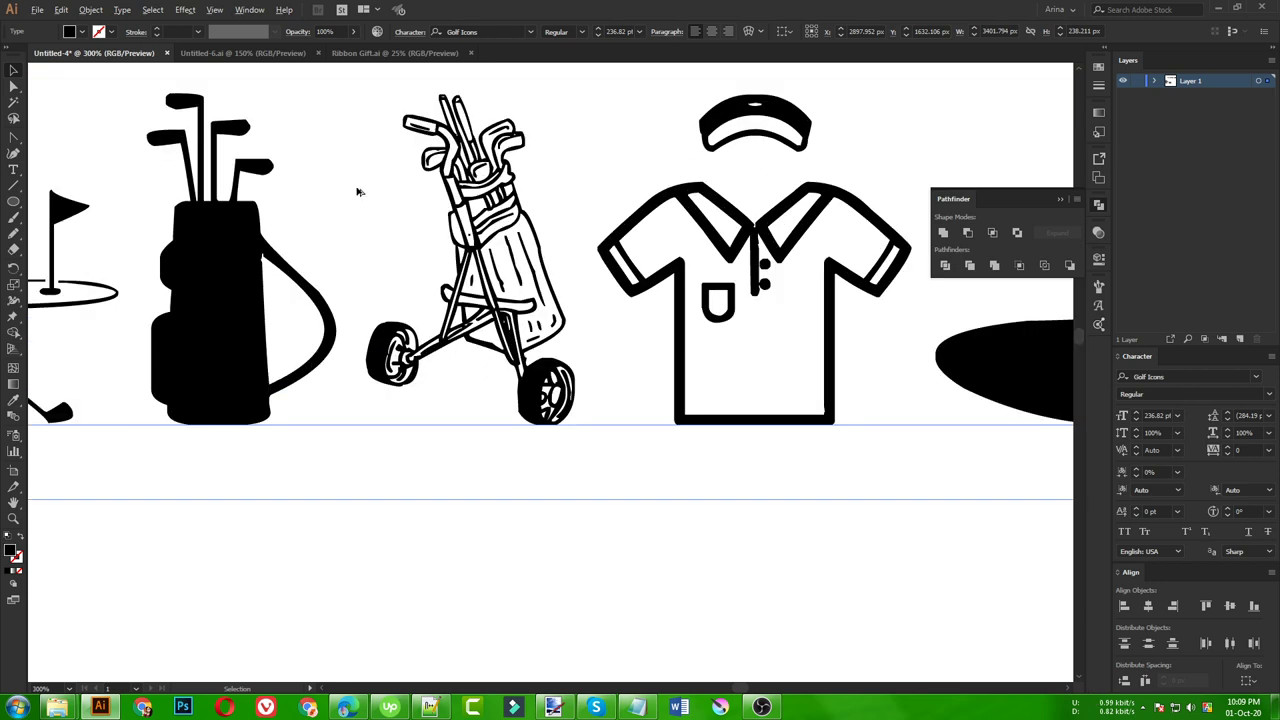
{"action": "scroll", "coordinate": [358, 193], "scroll_direction": "down", "scroll_amount": 2}
{"action": "scroll", "coordinate": [358, 193], "scroll_direction": "down", "scroll_amount": 3}
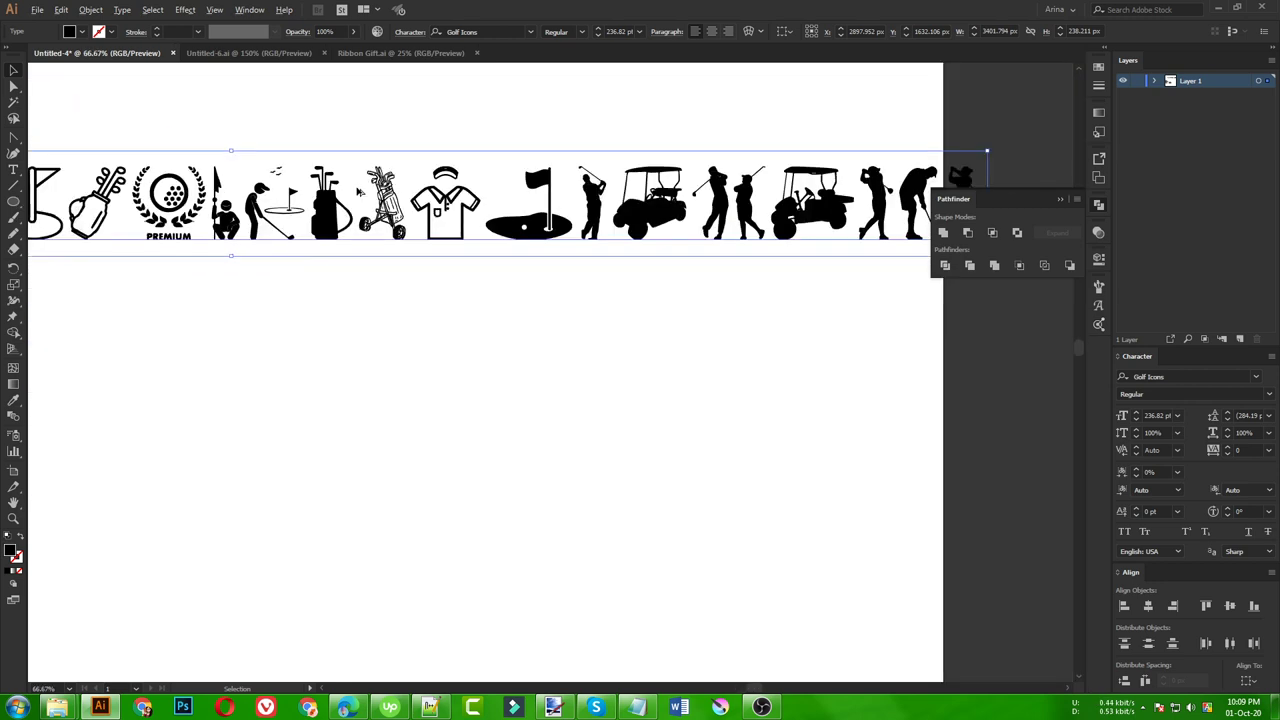
{"action": "scroll", "coordinate": [358, 193], "scroll_direction": "down", "scroll_amount": 1}
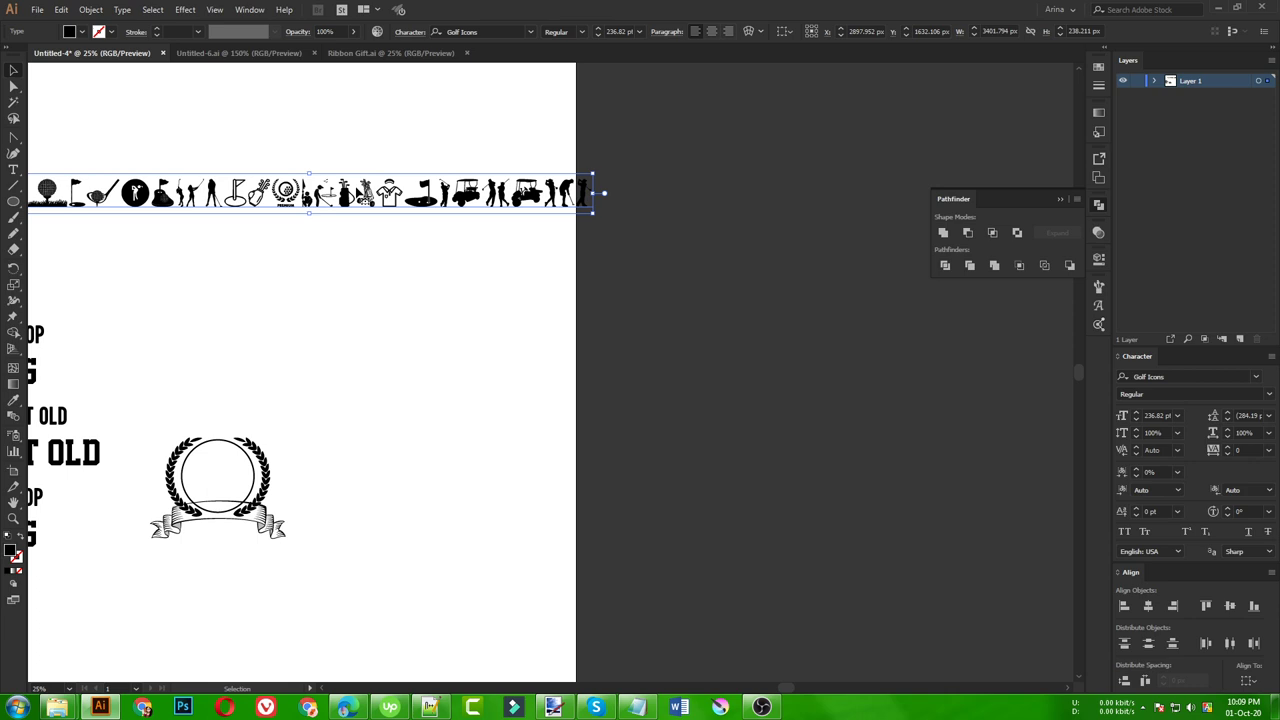
{"action": "scroll", "coordinate": [380, 212], "scroll_direction": "up", "scroll_amount": 6}
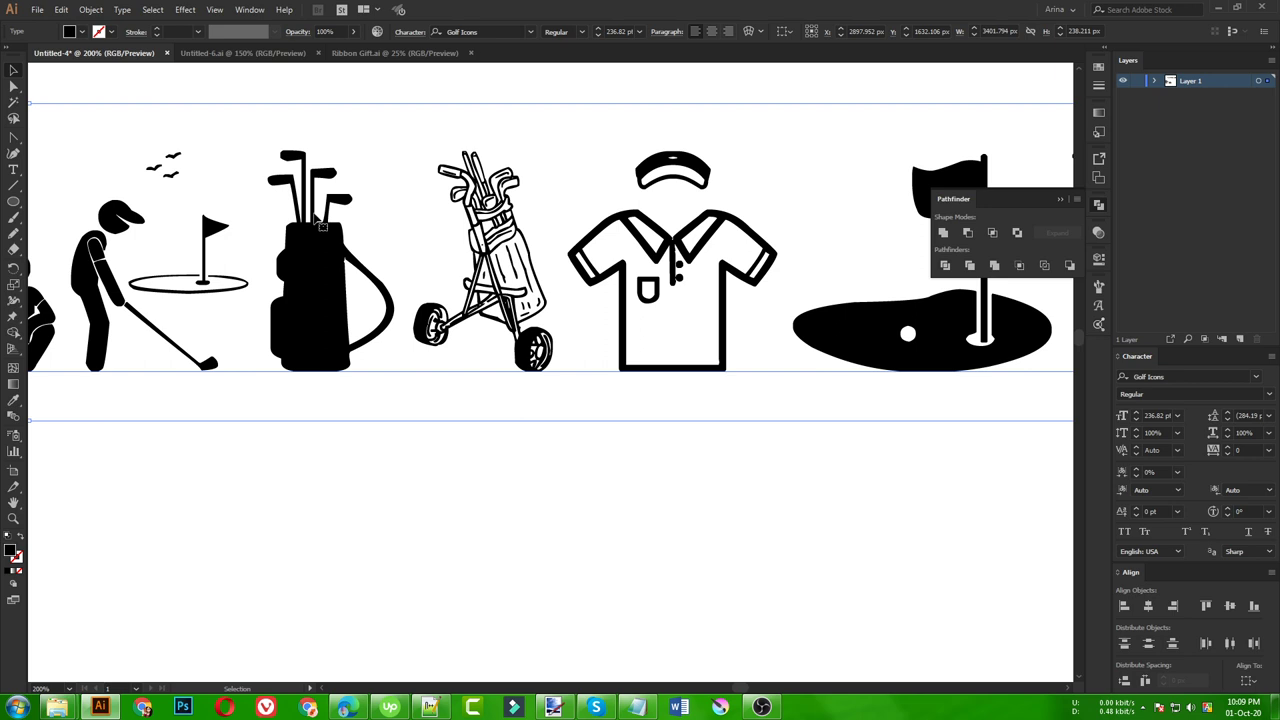
- Copy the wheeled golf bag symbol out of the icon row and paste it as a separate text object below the row
{"action": "double_click", "coordinate": [490, 238]}
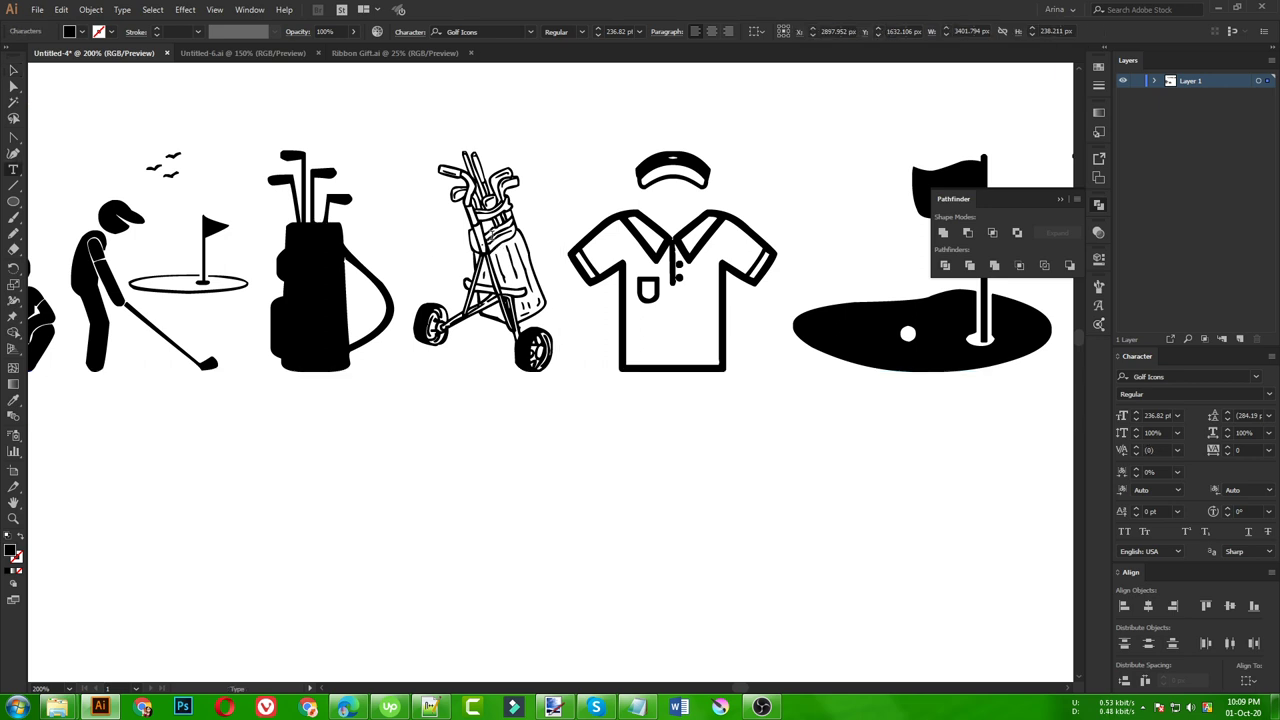
{"action": "double_click", "coordinate": [523, 242]}
{"action": "key", "text": "Escape"}
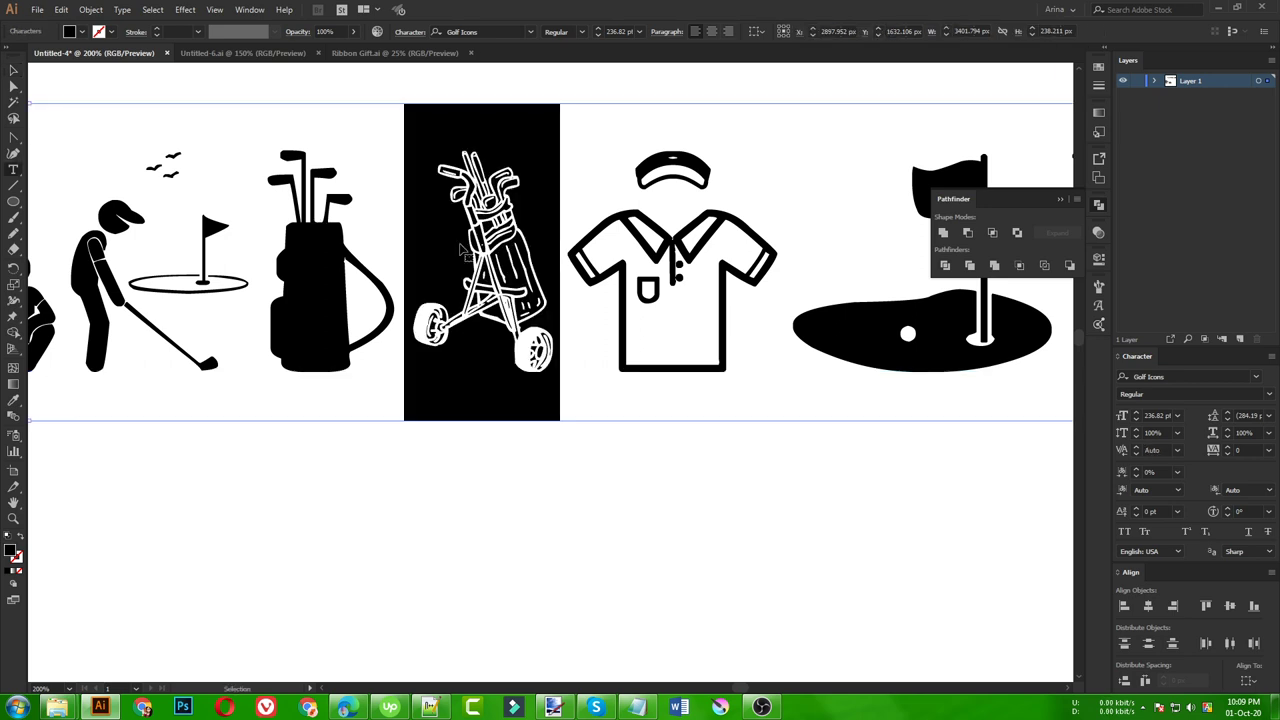
{"action": "key", "text": "t"}
{"action": "left_click", "coordinate": [12, 70]}
{"action": "scroll", "coordinate": [471, 437], "scroll_direction": "down", "scroll_amount": 6}
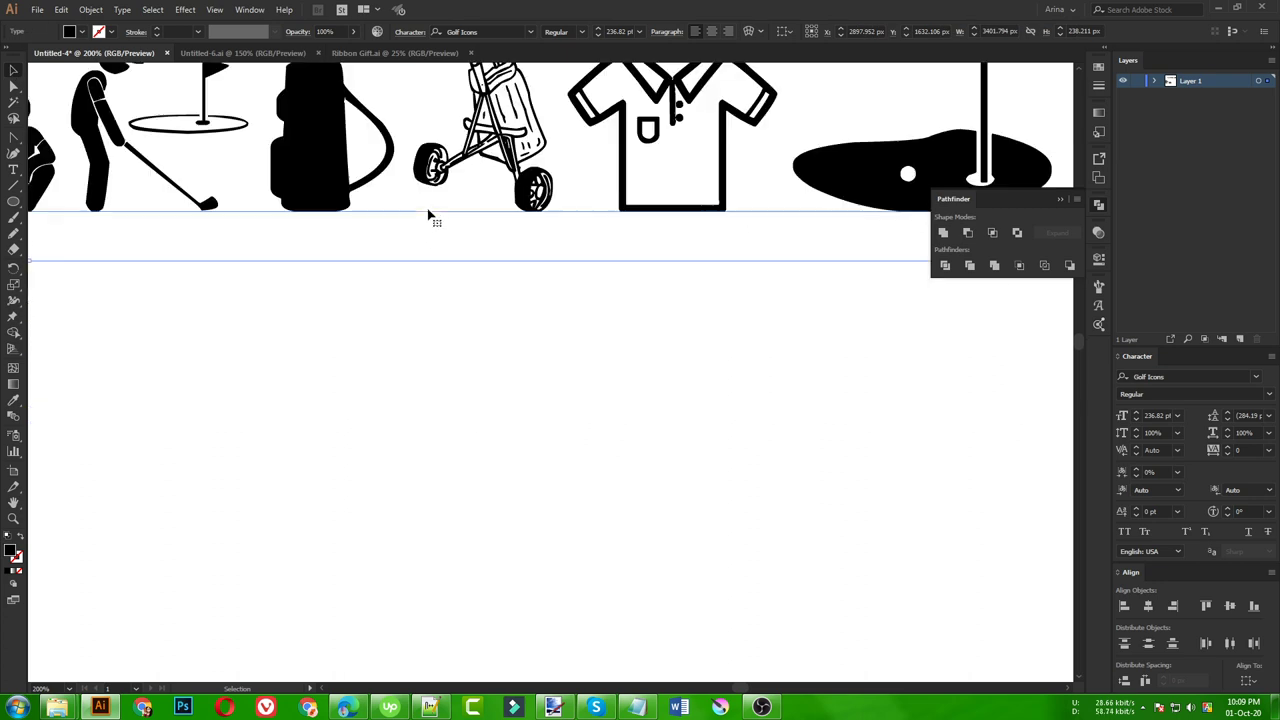
{"action": "key", "text": "ctrl+v"}
- Convert the pasted golf bag trolley symbol to outlines
{"action": "right_click", "coordinate": [471, 340]}
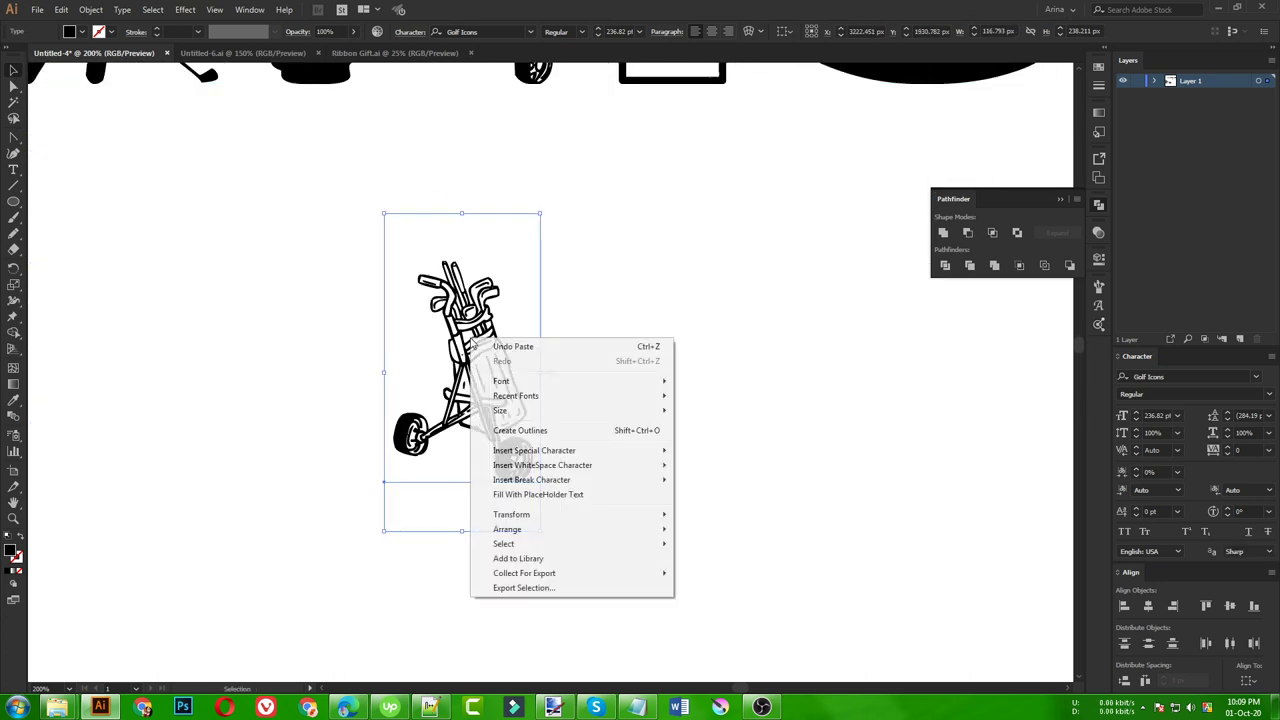
{"action": "left_click", "coordinate": [147, 273]}
{"action": "left_click_drag", "start_coordinate": [254, 274], "coordinate": [588, 512]}
{"action": "right_click", "coordinate": [488, 358]}
{"action": "left_click", "coordinate": [530, 448]}
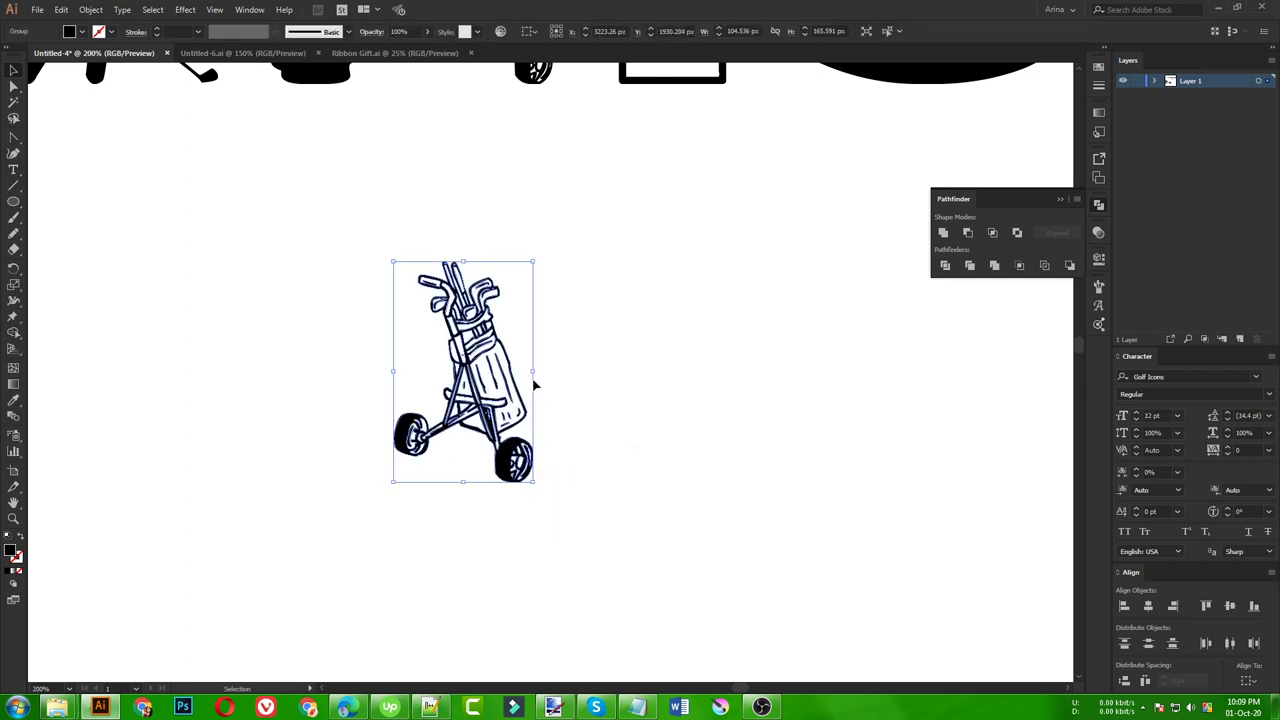
- Rotate the outlined golf bag trolley clockwise until the bag is nearly upright and enlarge it to about 548 × 915 px
{"action": "left_click_drag", "start_coordinate": [539, 371], "coordinate": [534, 391]}
{"action": "scroll", "coordinate": [414, 291], "scroll_direction": "down", "scroll_amount": 4}
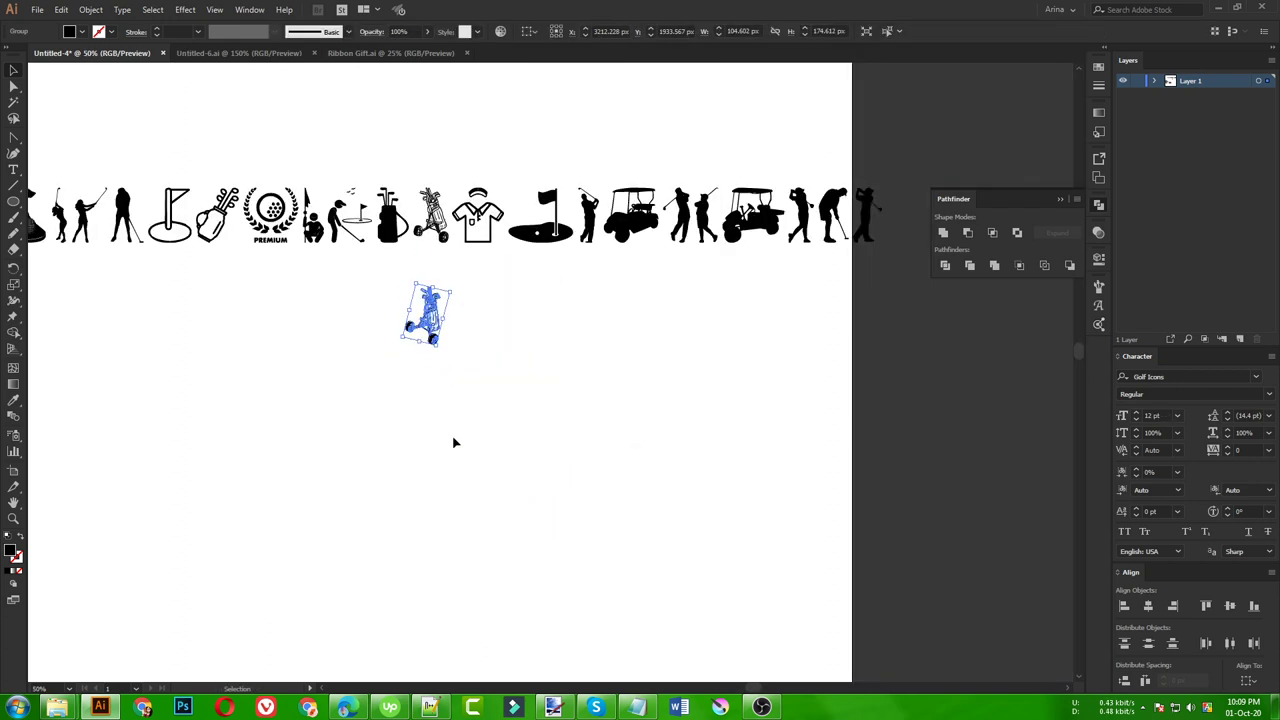
{"action": "left_click_drag", "start_coordinate": [423, 343], "coordinate": [391, 577]}
{"action": "scroll", "coordinate": [410, 377], "scroll_direction": "down", "scroll_amount": 5}
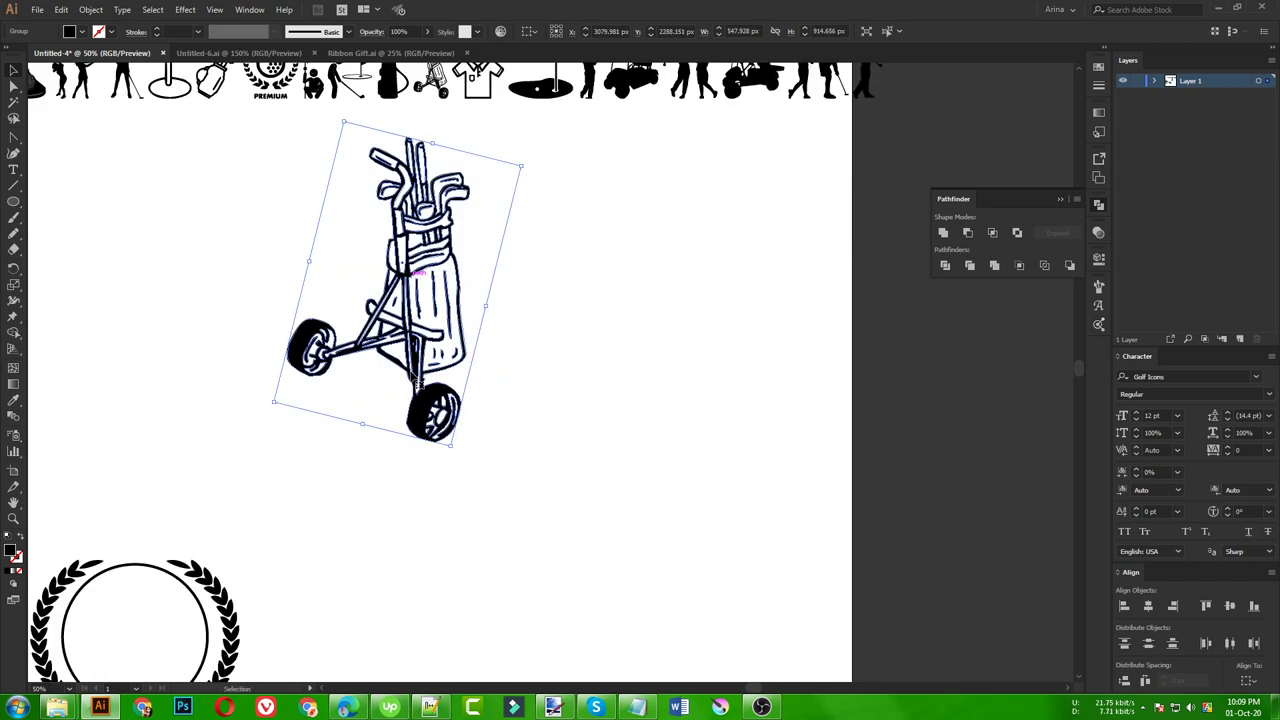
- Move the golf bag trolley onto the wreath badge, tilt it slightly further clockwise and resize it to about 553 × 855 px
{"action": "scroll", "coordinate": [571, 357], "scroll_direction": "down", "scroll_amount": 1}
{"action": "left_click_drag", "start_coordinate": [495, 255], "coordinate": [300, 528]}
{"action": "scroll", "coordinate": [240, 527], "scroll_direction": "up", "scroll_amount": 2}
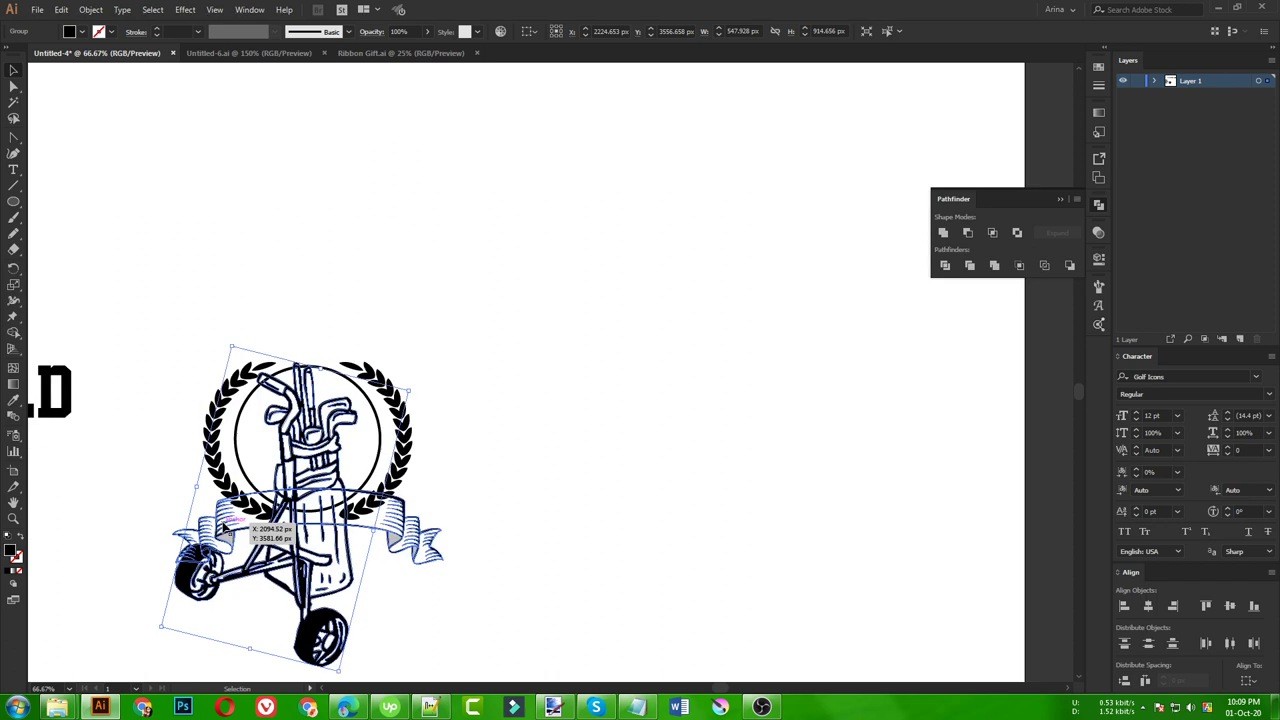
{"action": "left_click_drag", "start_coordinate": [353, 320], "coordinate": [350, 345]}
{"action": "left_click_drag", "start_coordinate": [418, 546], "coordinate": [418, 565]}
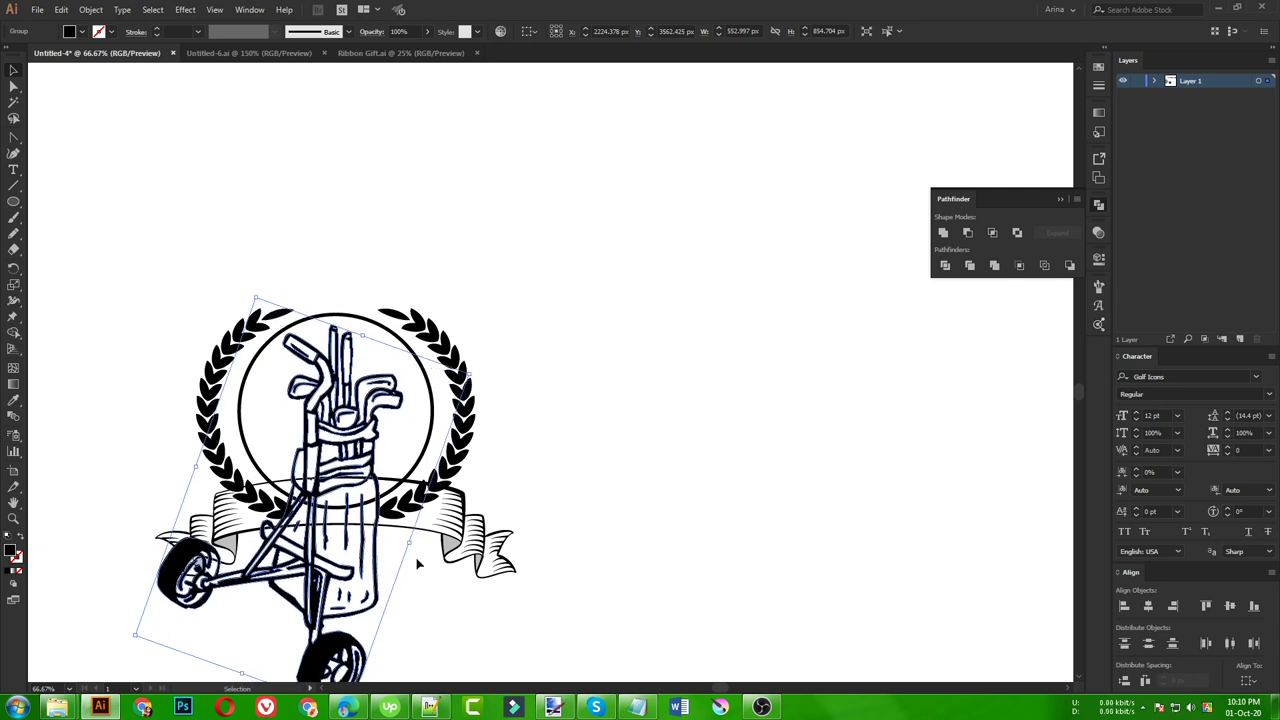
- Scale the trolley down to about 497 × 768 px and nudge it slightly right and down inside the circle
{"action": "scroll", "coordinate": [486, 289], "scroll_direction": "down", "scroll_amount": 2}
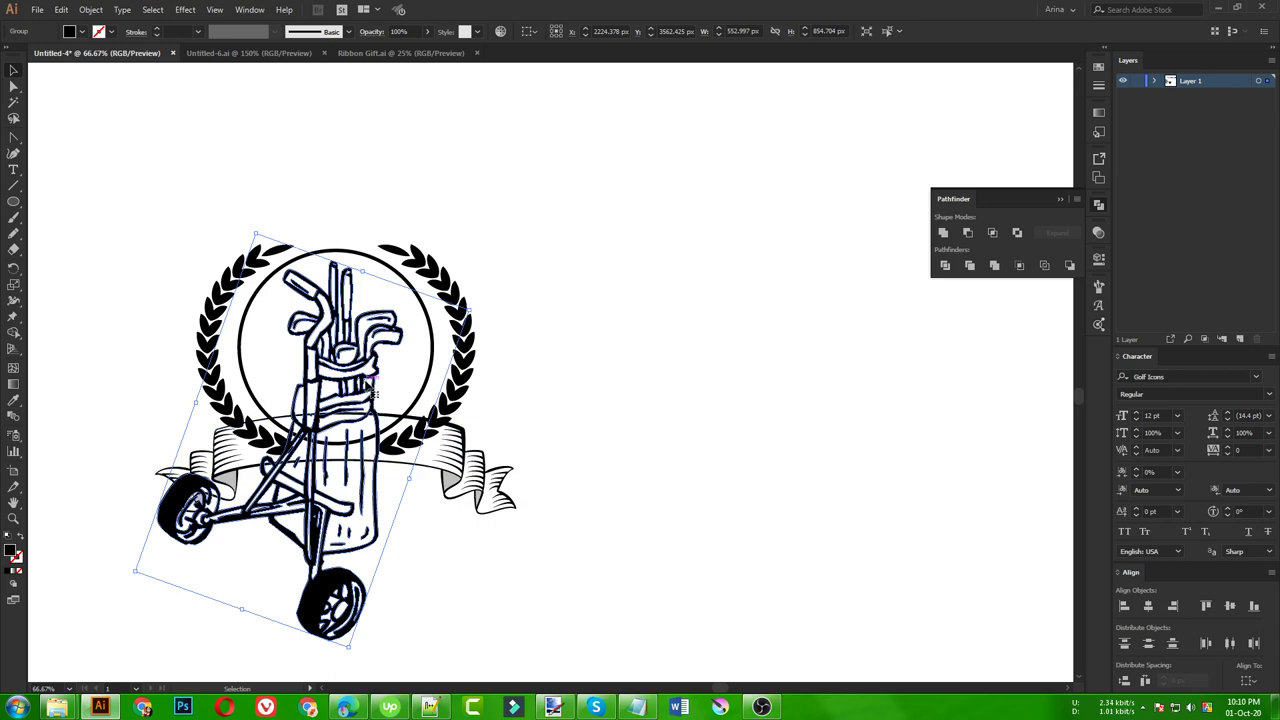
{"action": "left_click_drag", "start_coordinate": [347, 645], "coordinate": [349, 607]}
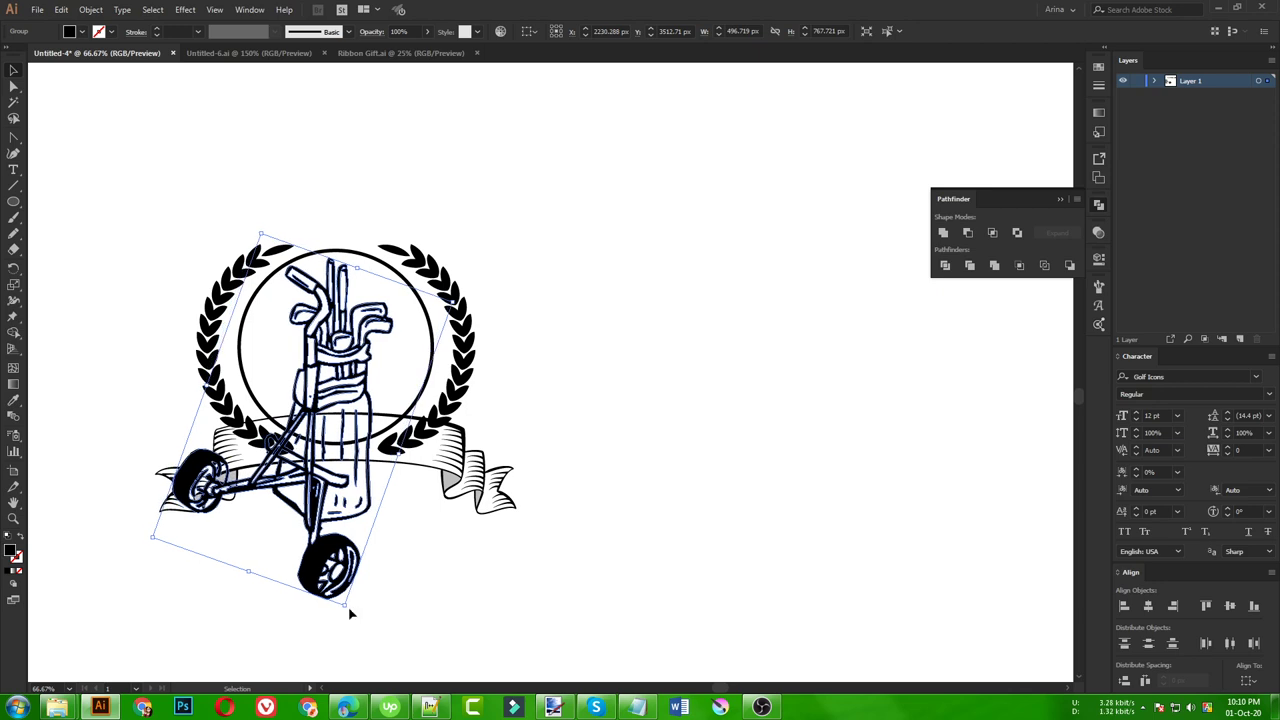
{"action": "key", "text": "Right"}
{"action": "key", "text": "Down"}
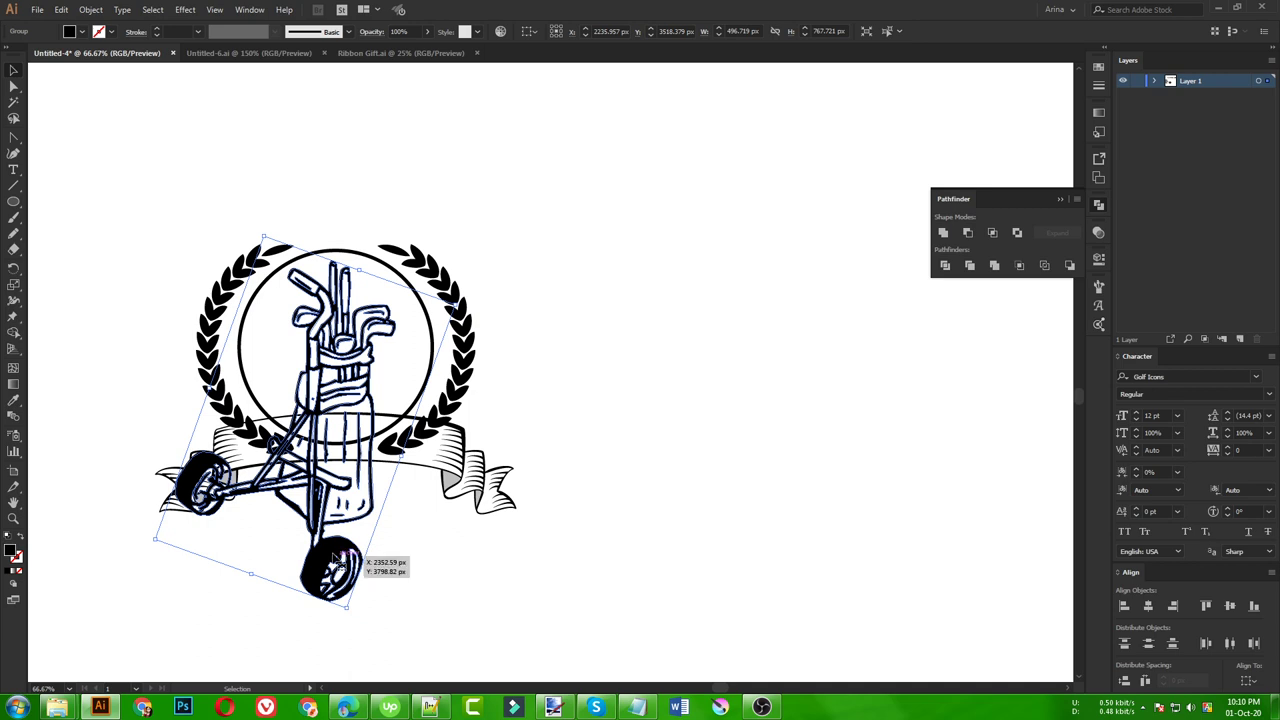
{"action": "left_click", "coordinate": [405, 560]}
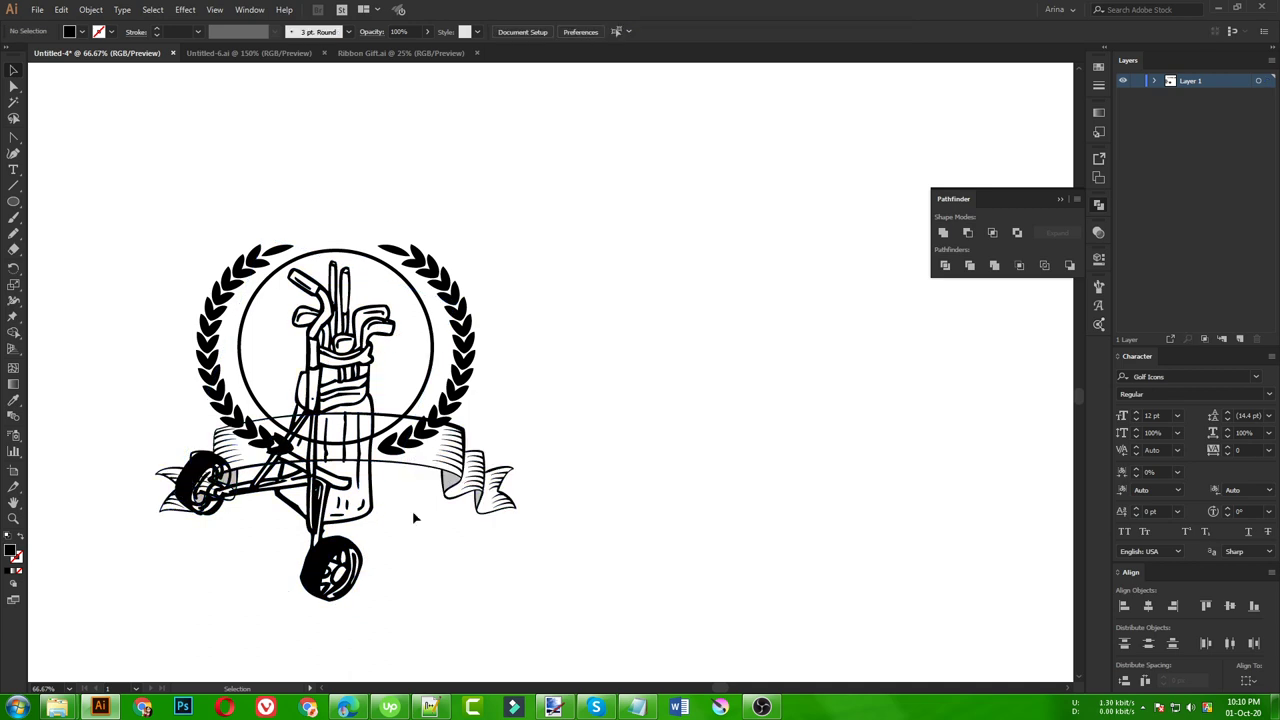
- Try to offset the ribbon banner's path by 10 px with miter joins
{"action": "left_click", "coordinate": [460, 480]}
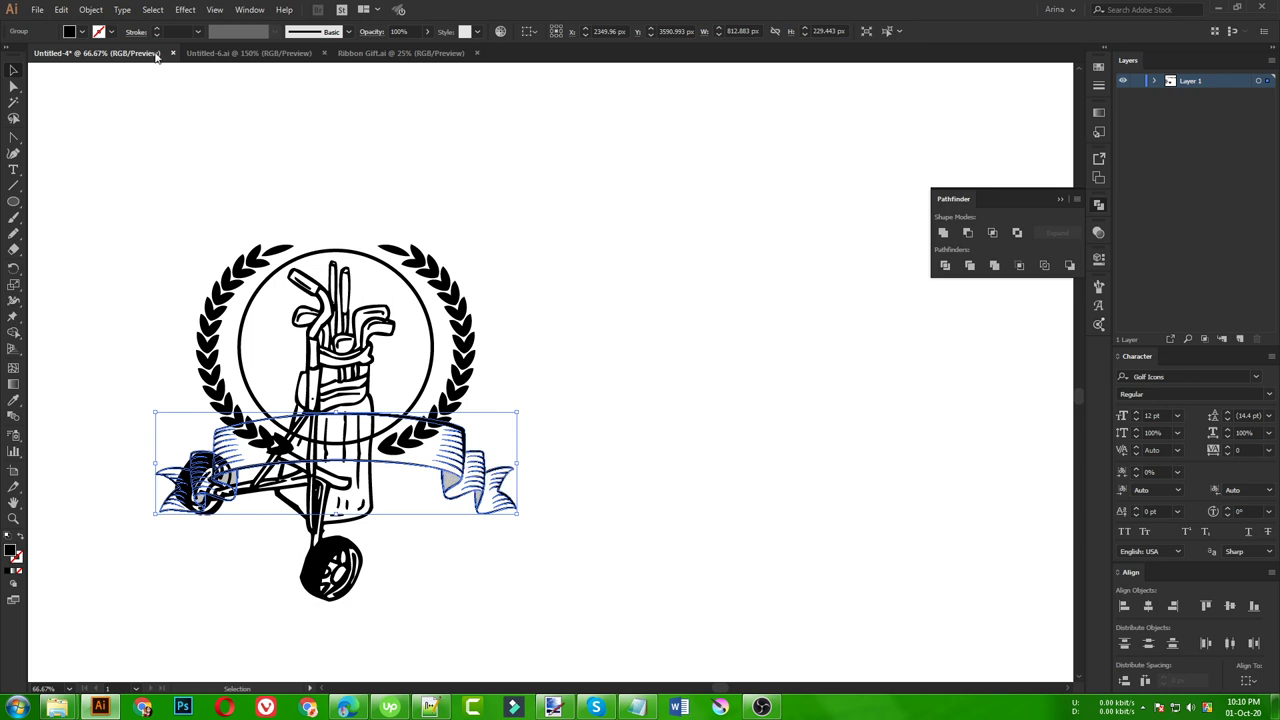
{"action": "left_click", "coordinate": [90, 9]}
{"action": "mouse_move", "coordinate": [126, 316]}
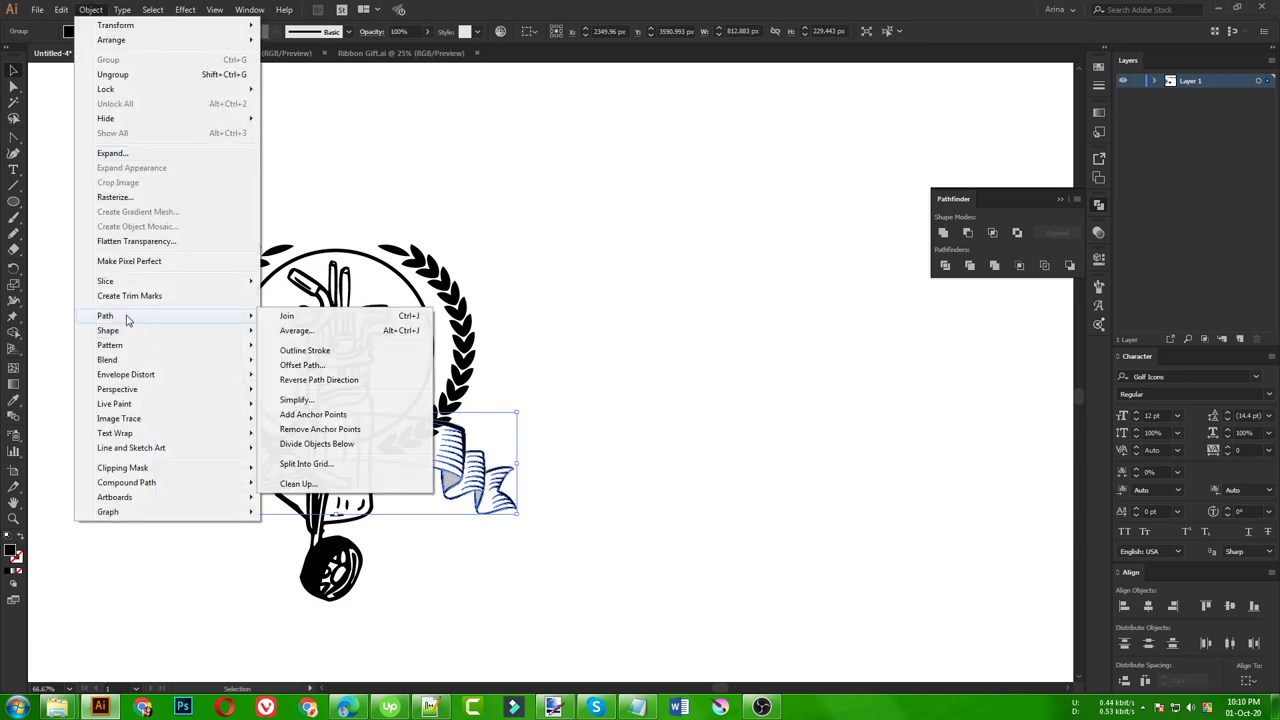
{"action": "left_click", "coordinate": [316, 366]}
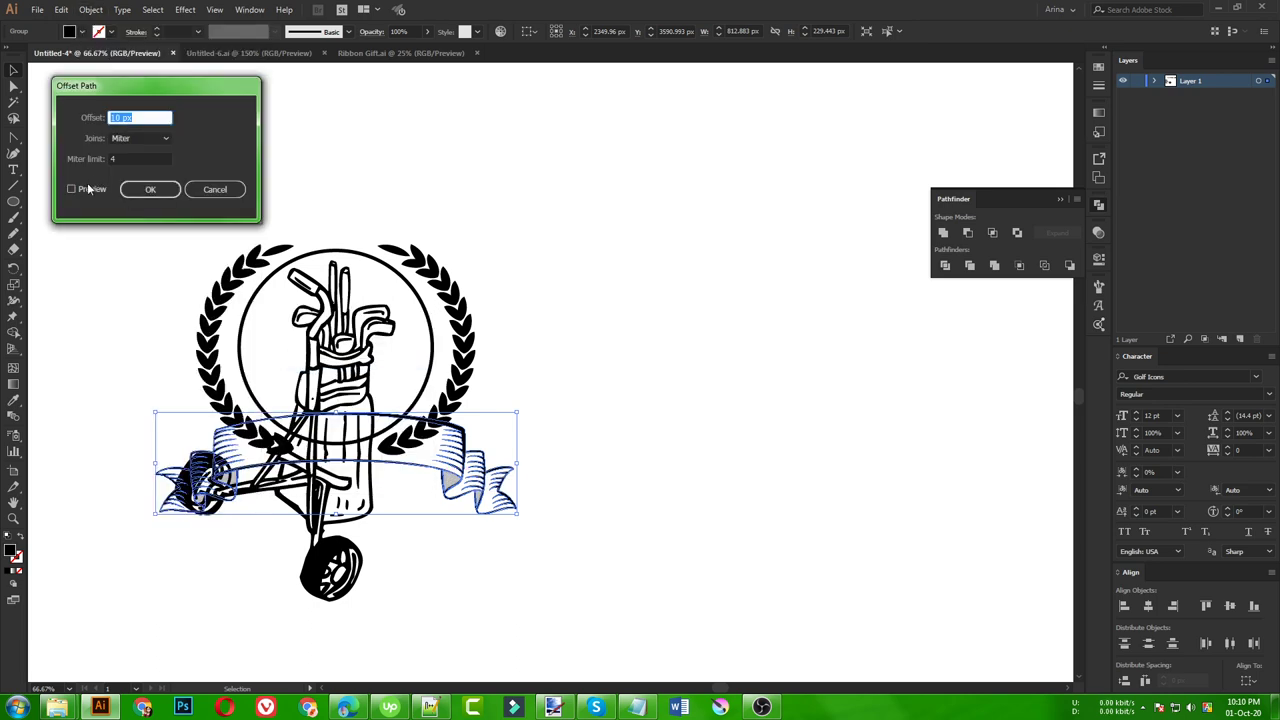
{"action": "left_click", "coordinate": [71, 189]}
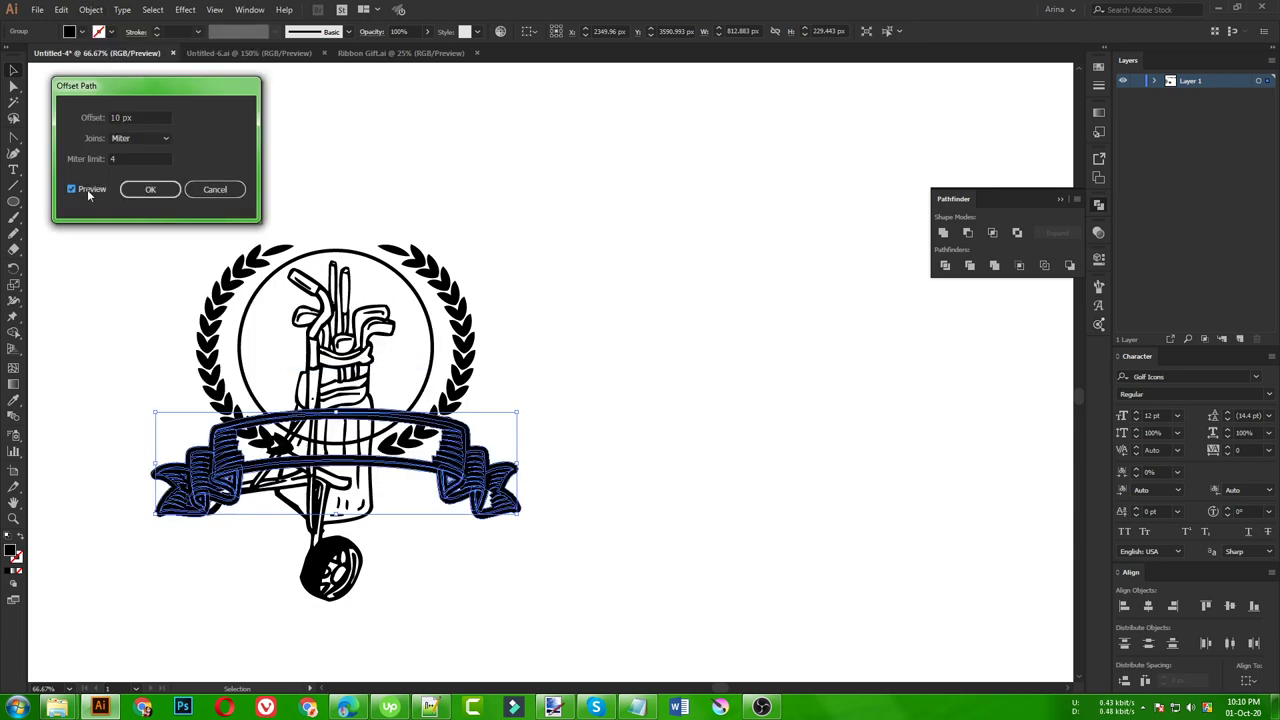
{"action": "left_click", "coordinate": [150, 189]}
{"action": "key", "text": "a"}
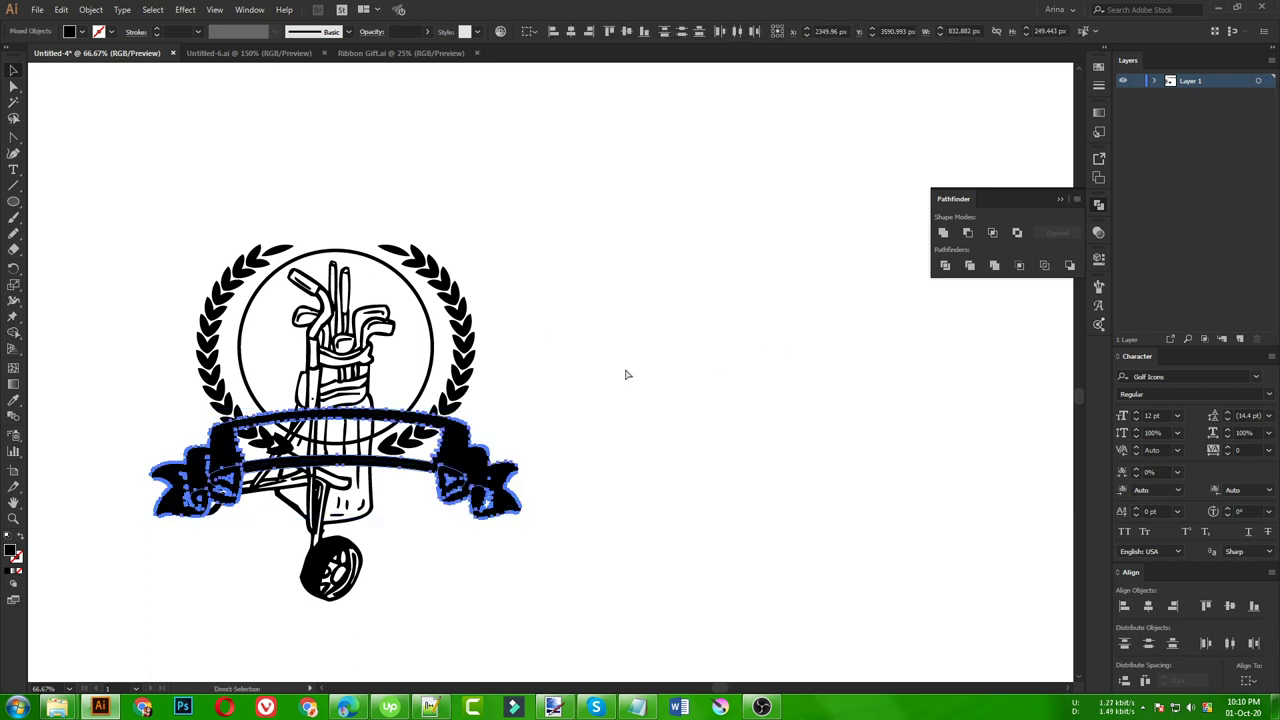
{"action": "key", "text": "Delete"}
{"action": "key", "text": "v"}
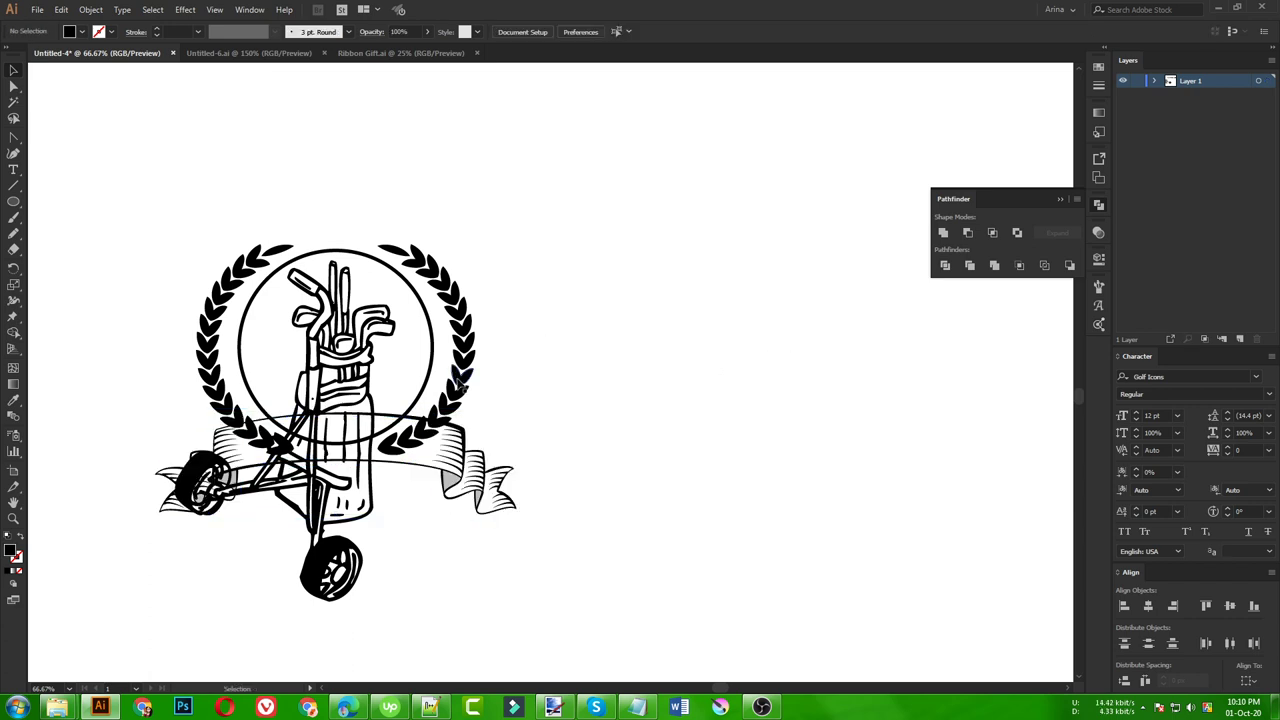
- Try nudging the leaf wreath slightly upward around the circle
{"action": "left_click", "coordinate": [456, 385]}
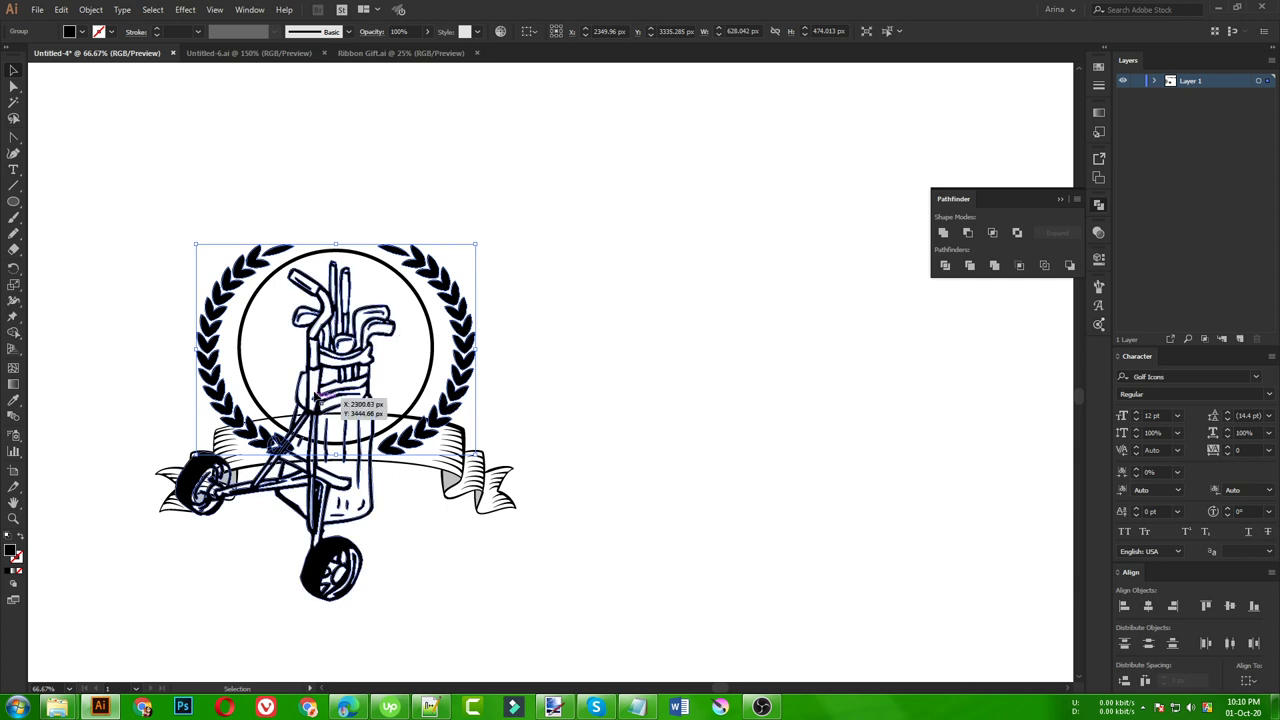
{"action": "key", "text": "Up"}
{"action": "key", "text": "Up"}
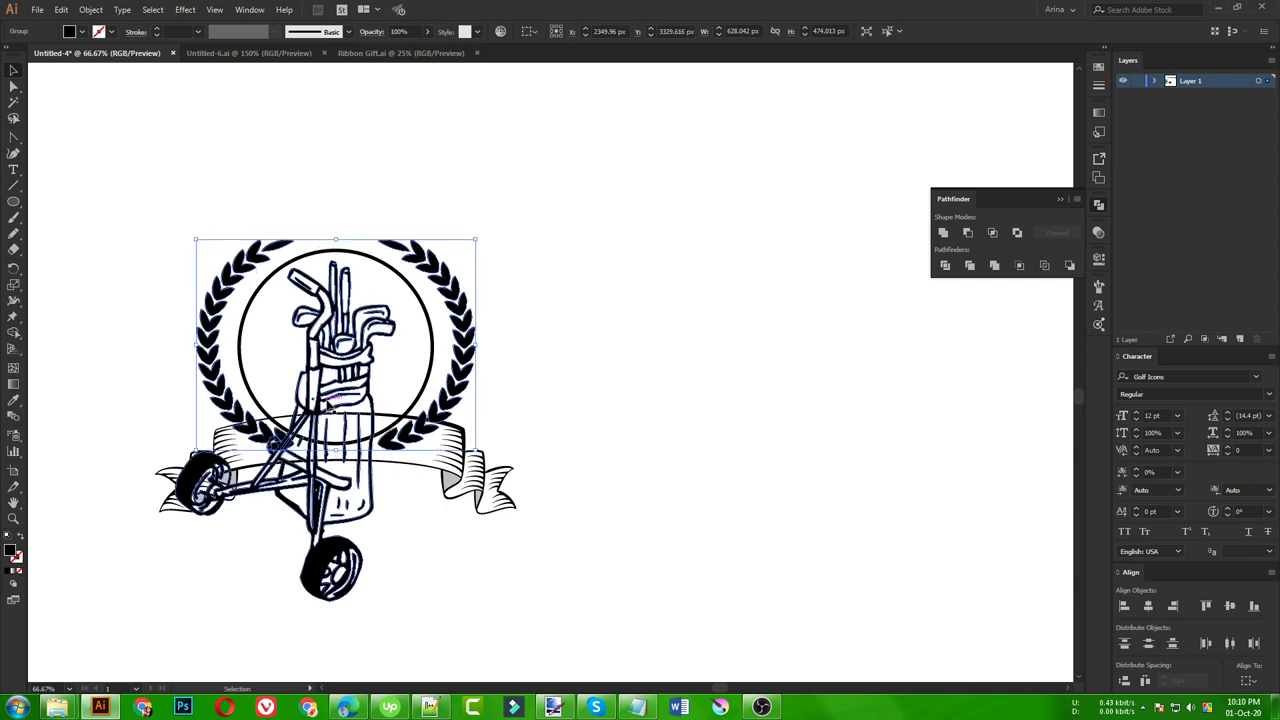
{"action": "key", "text": "Down"}
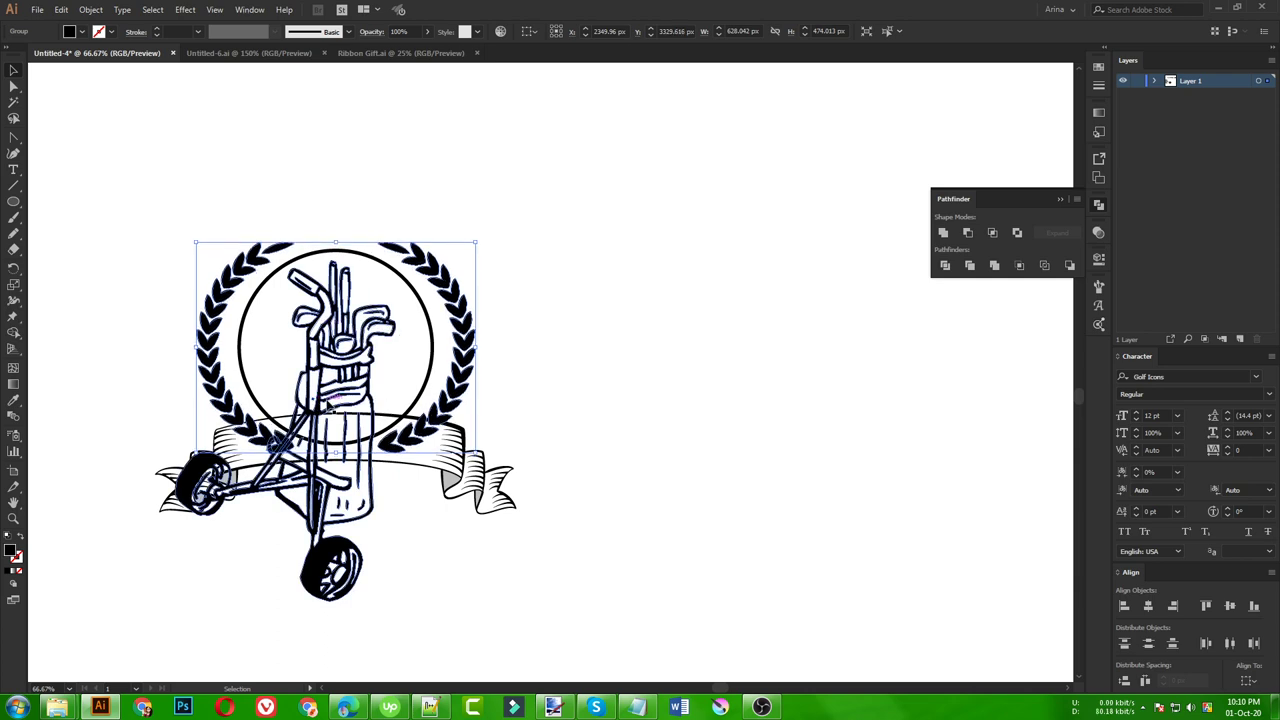
{"action": "key", "text": "Down"}
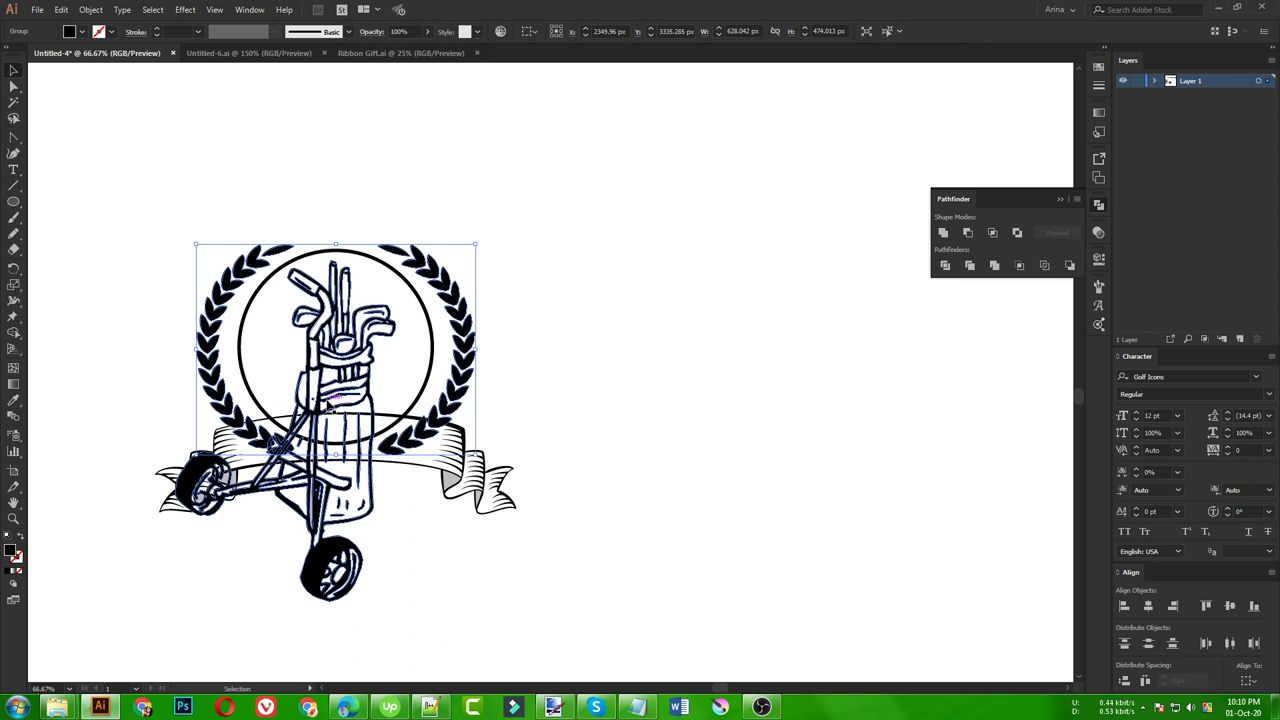
- Isolate the wreath group and move its right and left leaf branches inward toward the circle
{"action": "double_click", "coordinate": [461, 364]}
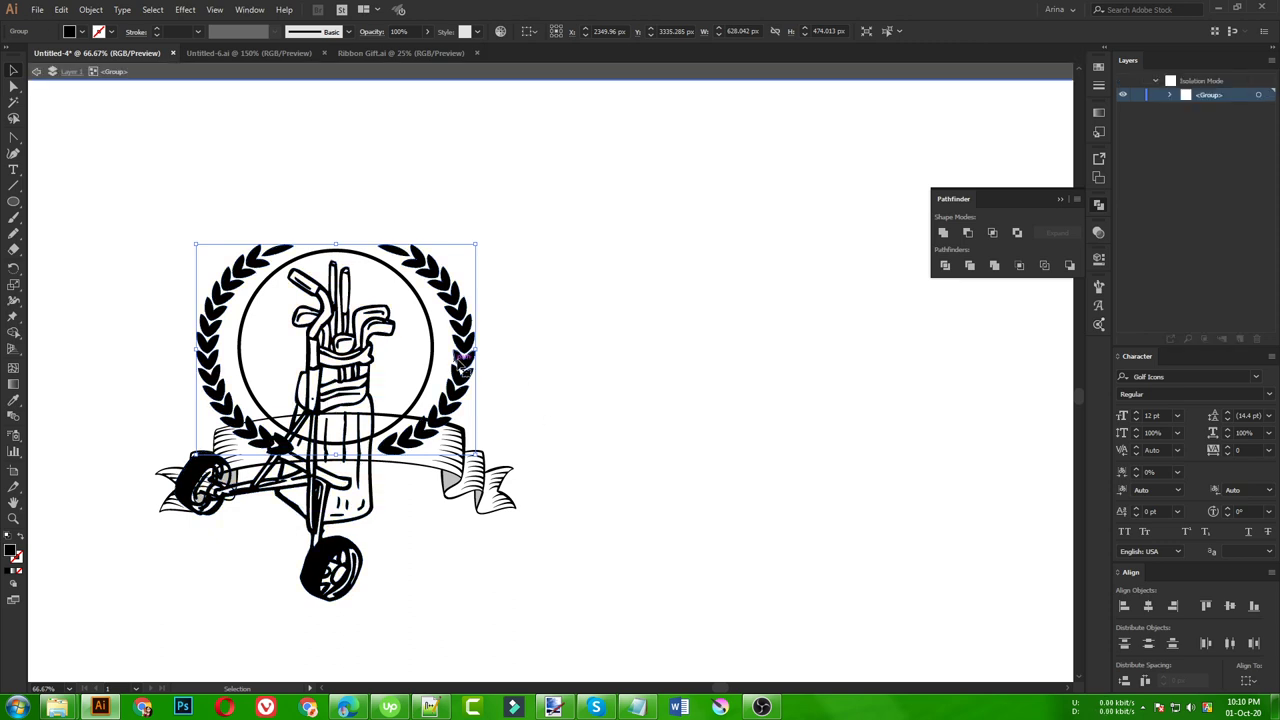
{"action": "left_click_drag", "start_coordinate": [462, 365], "coordinate": [452, 369]}
{"action": "left_click_drag", "start_coordinate": [201, 376], "coordinate": [202, 376]}
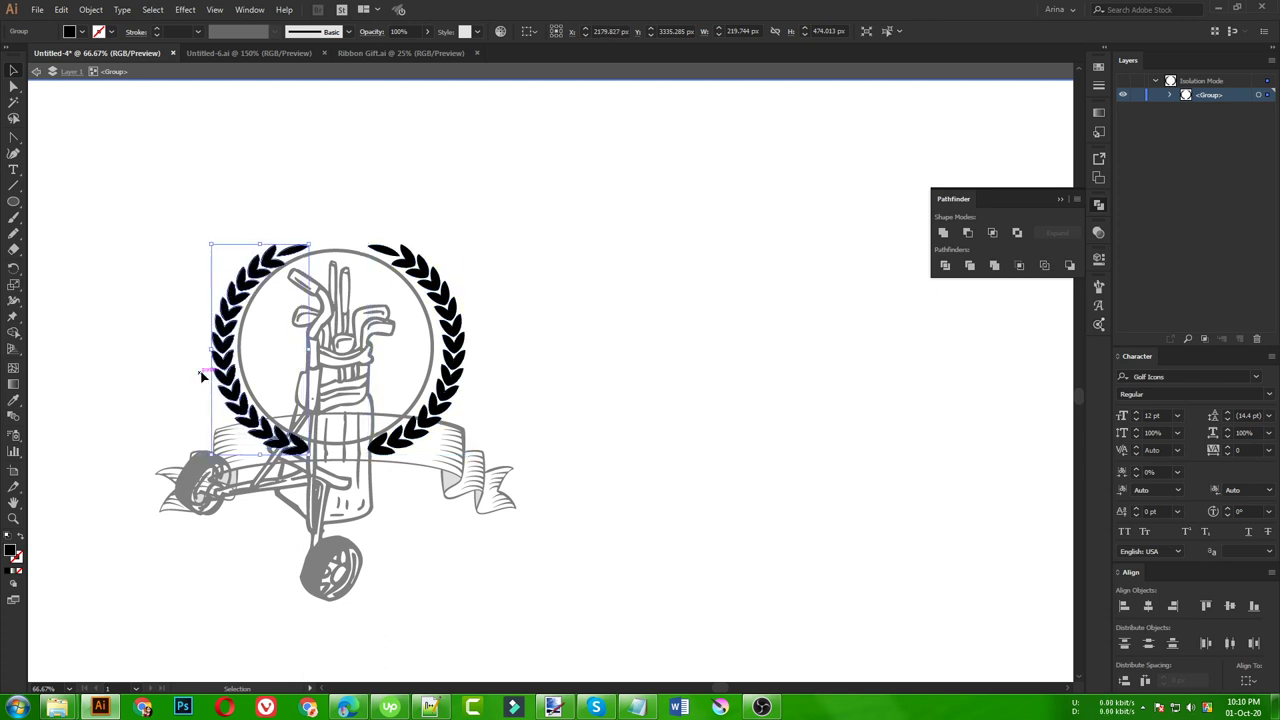
- Nudge the right leaf branch further left so its spacing from the circle matches the left branch
{"action": "left_click", "coordinate": [440, 372]}
{"action": "key", "text": "Left"}
{"action": "key", "text": "Left"}
{"action": "key", "text": "Left"}
{"action": "key", "text": "Left"}
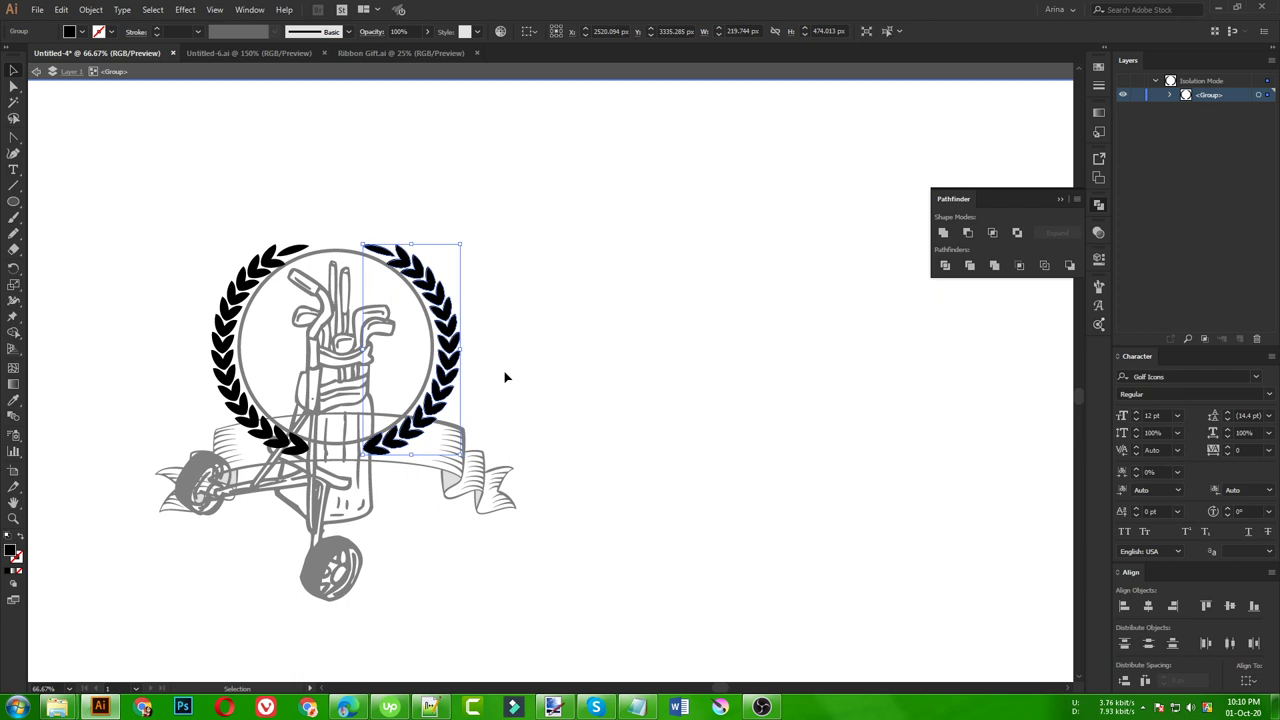
{"action": "key", "text": "Left"}
{"action": "key", "text": "Left"}
{"action": "key", "text": "Left"}
{"action": "key", "text": "Left"}
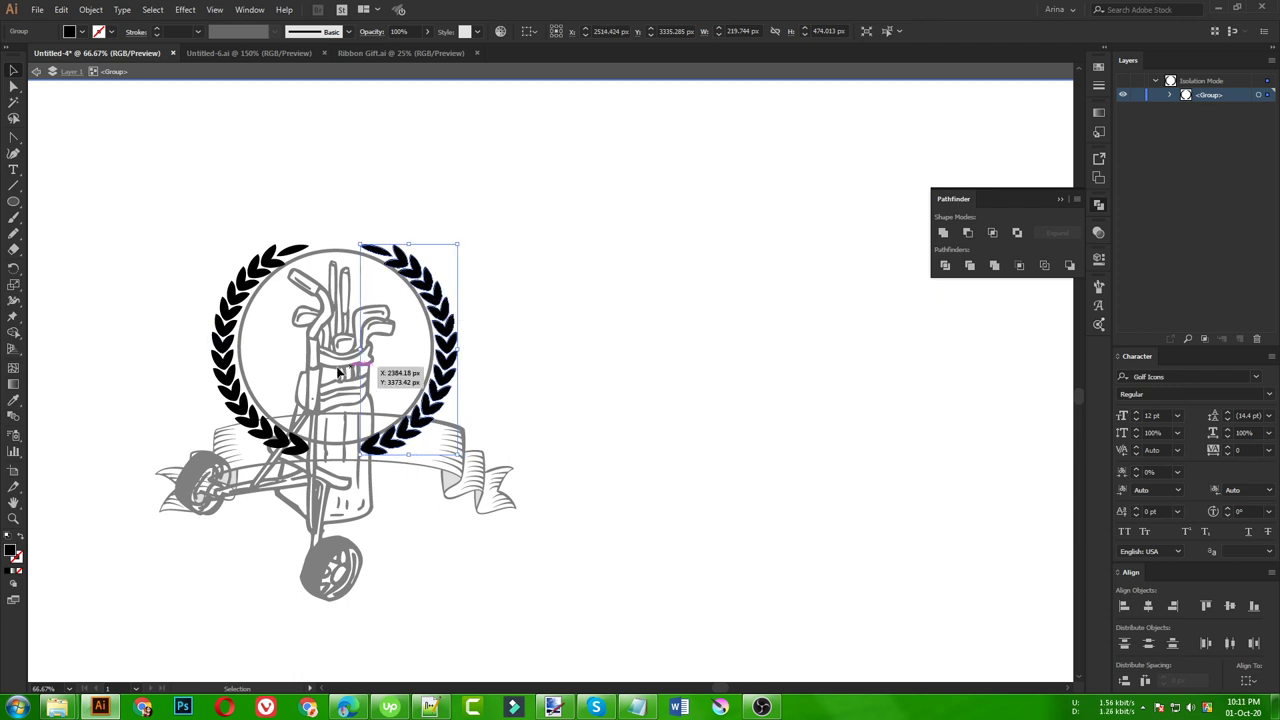
- Add a non-clipping opacity mask to the leaf wreath and paste the copied ribbon with its offset outline in front inside it
{"action": "double_click", "coordinate": [493, 380]}
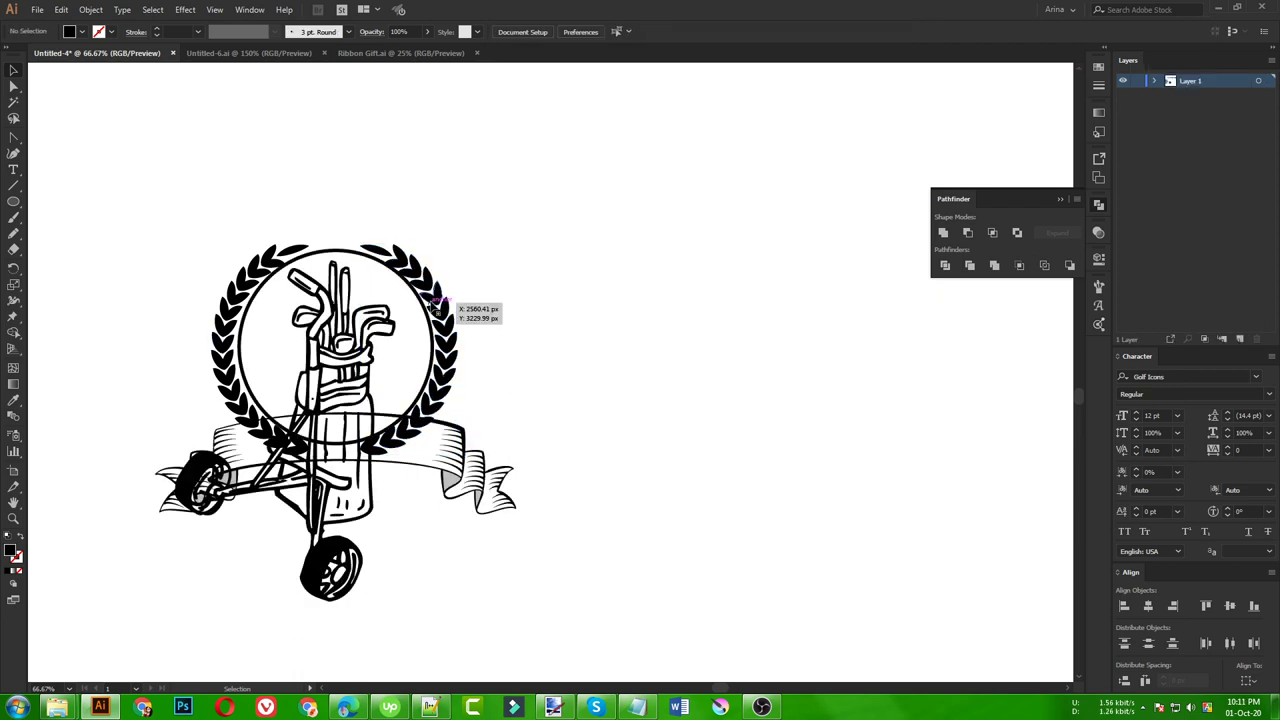
{"action": "left_click", "coordinate": [252, 340]}
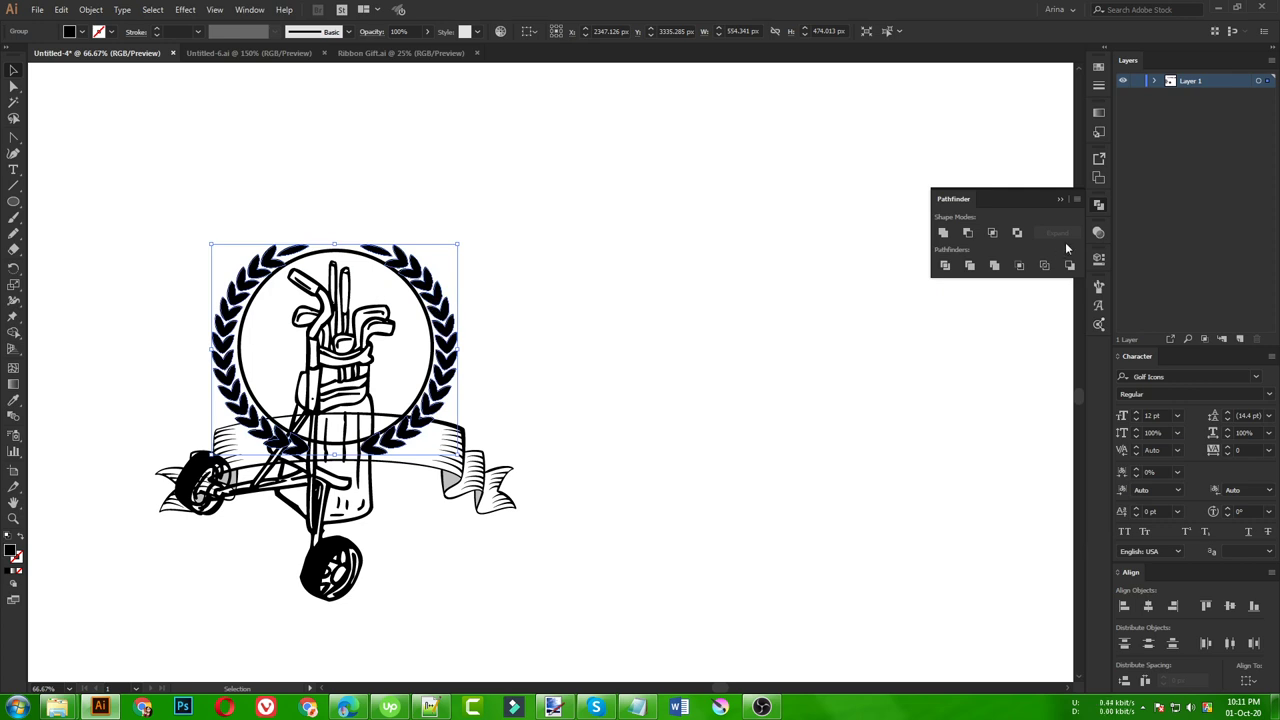
{"action": "left_click", "coordinate": [1099, 232]}
{"action": "left_click", "coordinate": [1007, 283]}
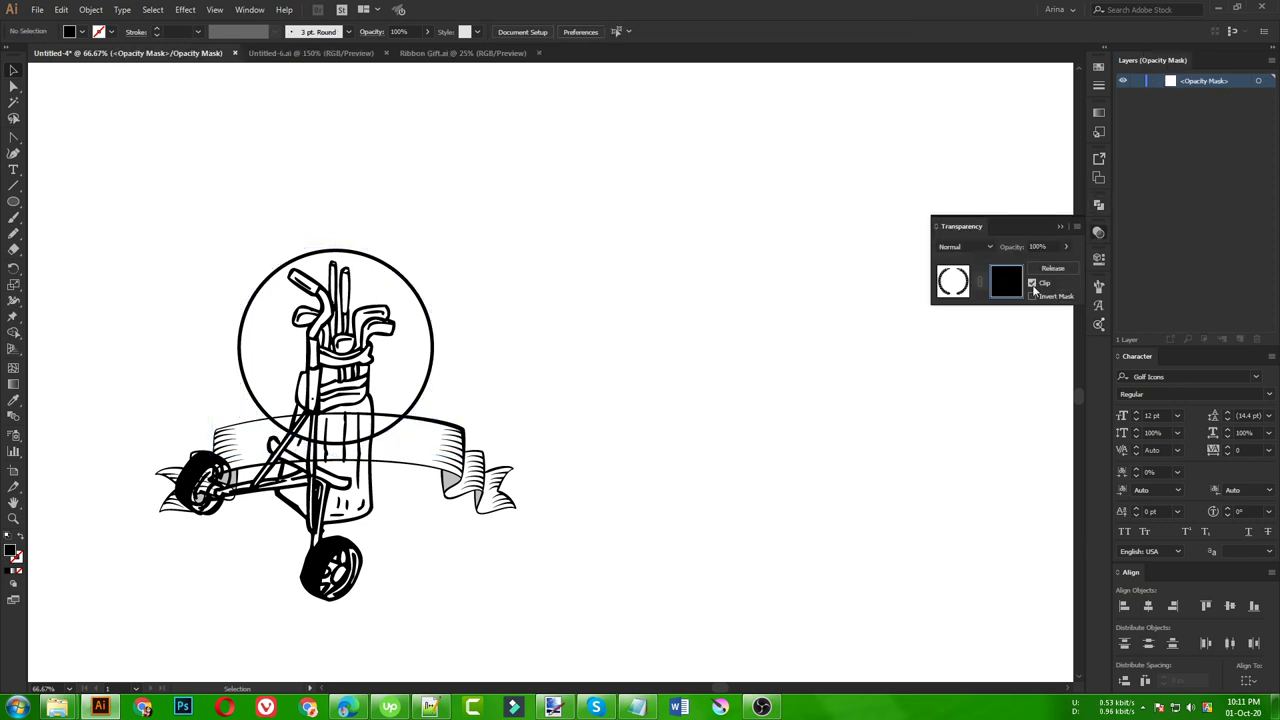
{"action": "left_click", "coordinate": [1033, 284]}
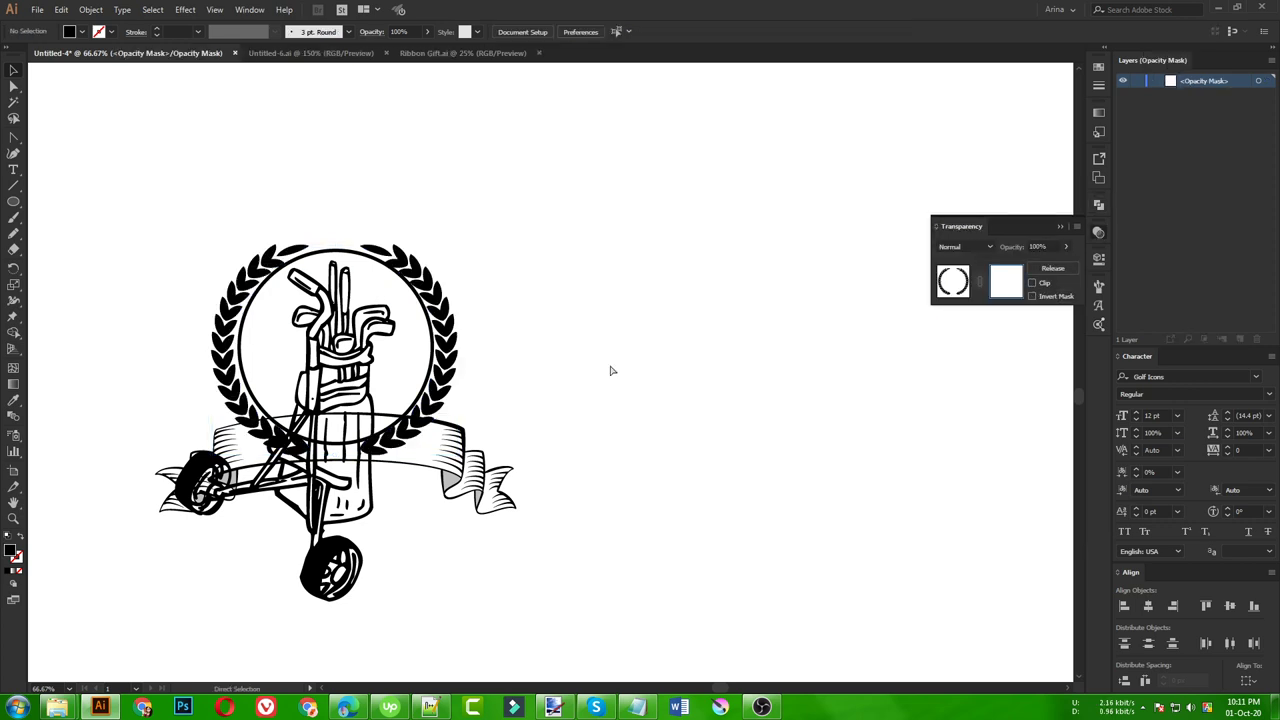
{"action": "key", "text": "ctrl+f"}
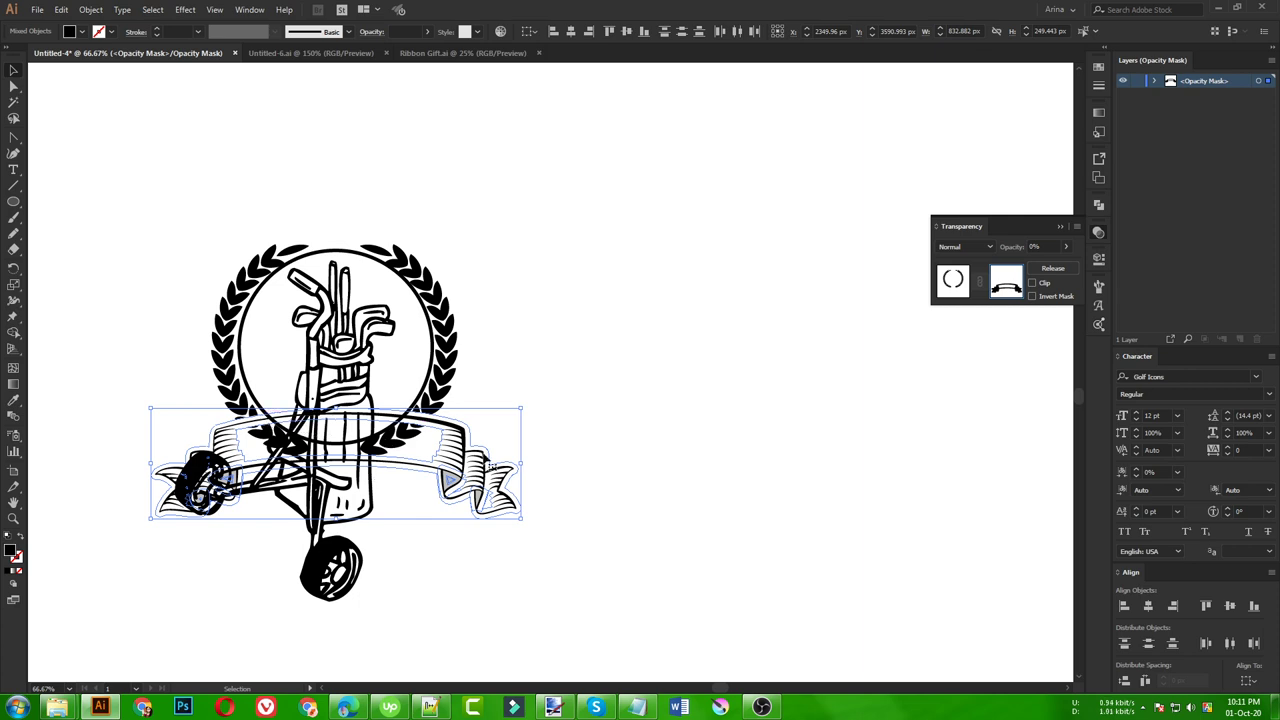
- Unite the pasted ribbon pieces into one solid shape inside the wreath's opacity mask and return to the wreath artwork
{"action": "left_click", "coordinate": [1099, 205]}
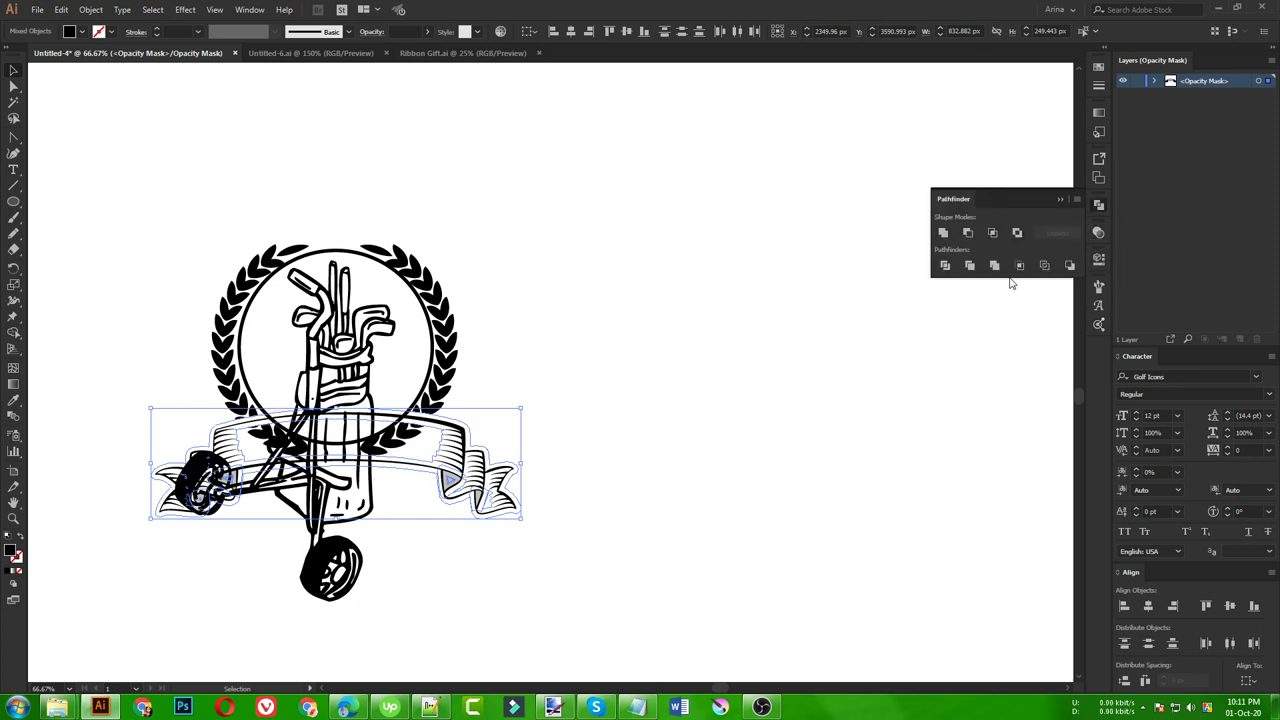
{"action": "left_click", "coordinate": [994, 265]}
{"action": "left_click", "coordinate": [944, 234]}
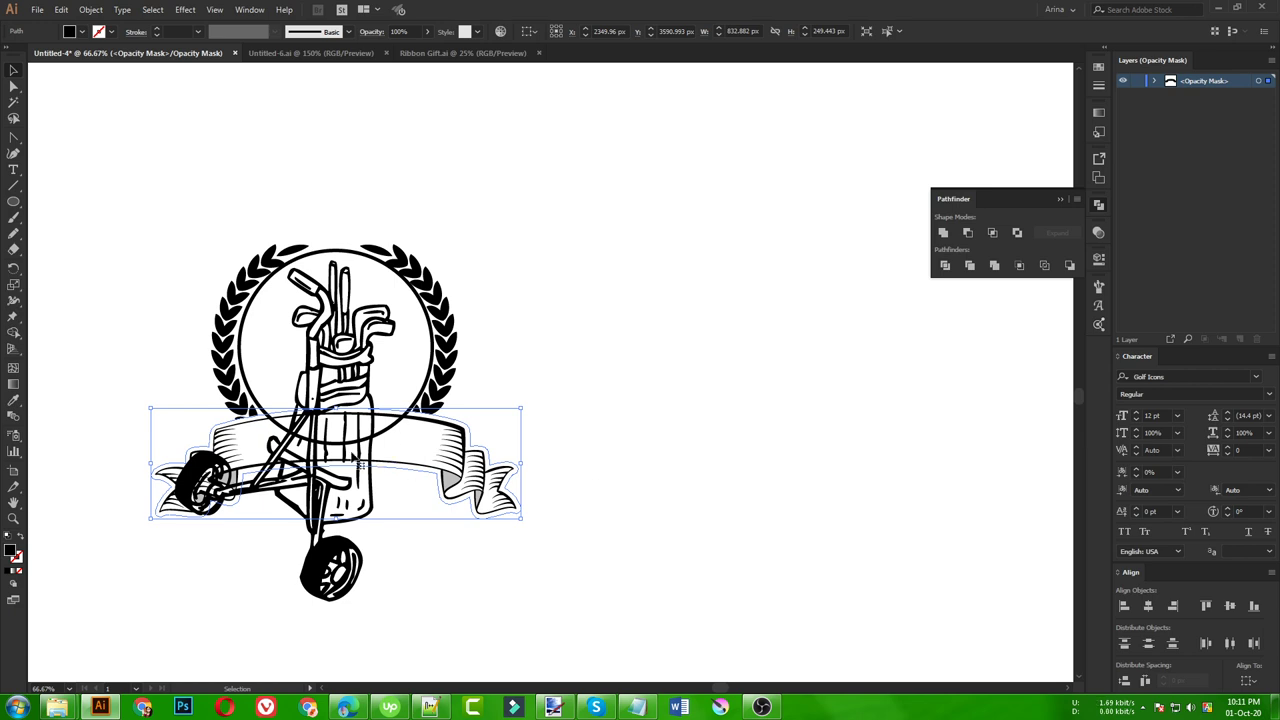
{"action": "left_click", "coordinate": [1099, 232]}
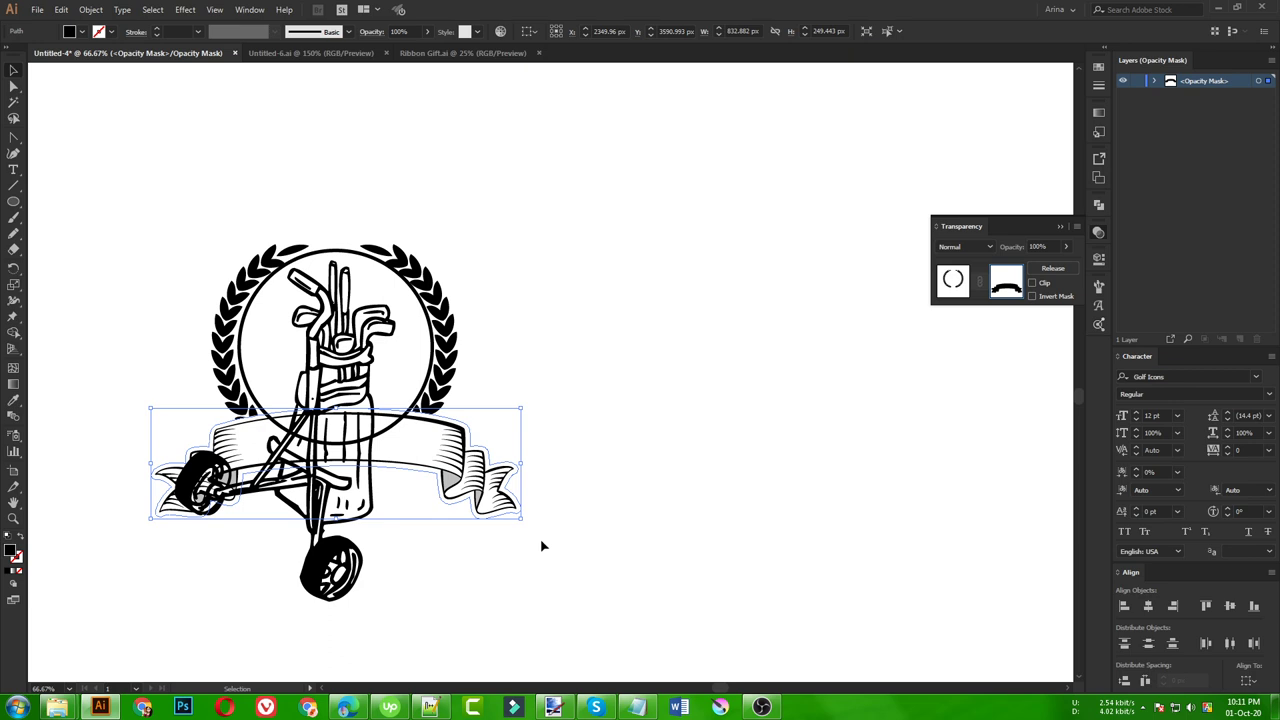
{"action": "key", "text": "a"}
{"action": "key", "text": "v"}
{"action": "left_click", "coordinate": [954, 285]}
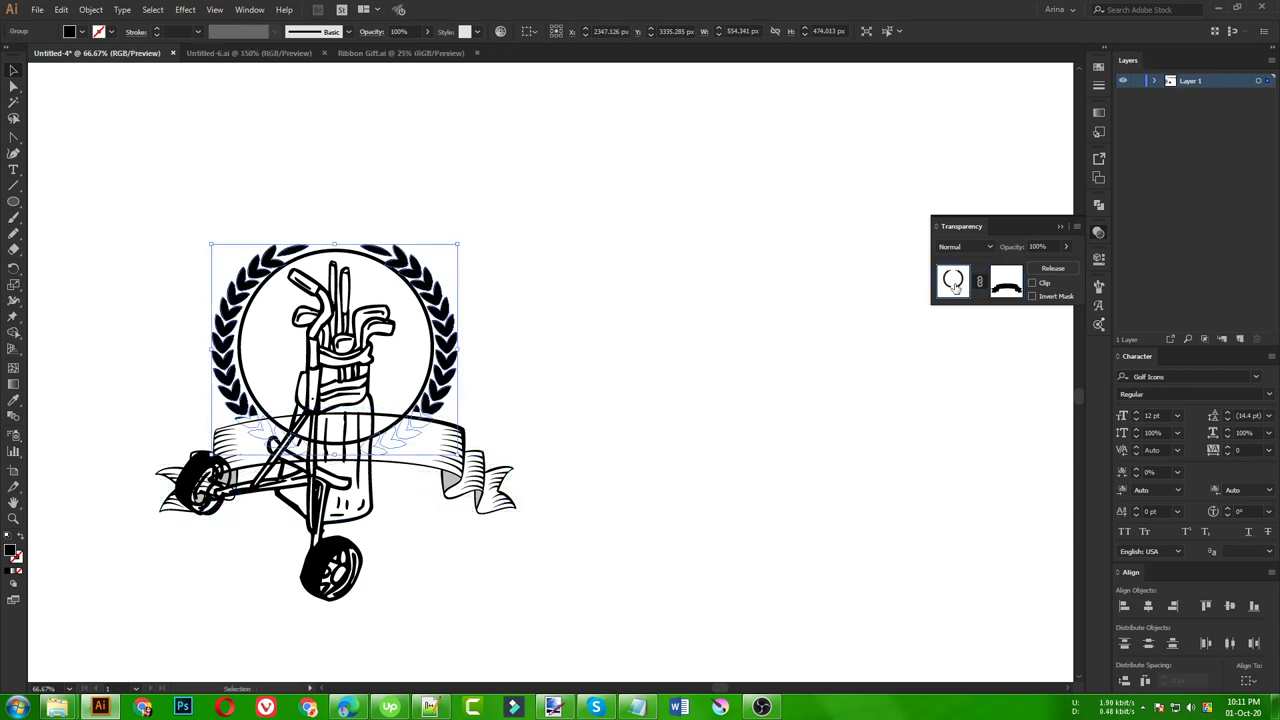
{"action": "left_click", "coordinate": [643, 466]}
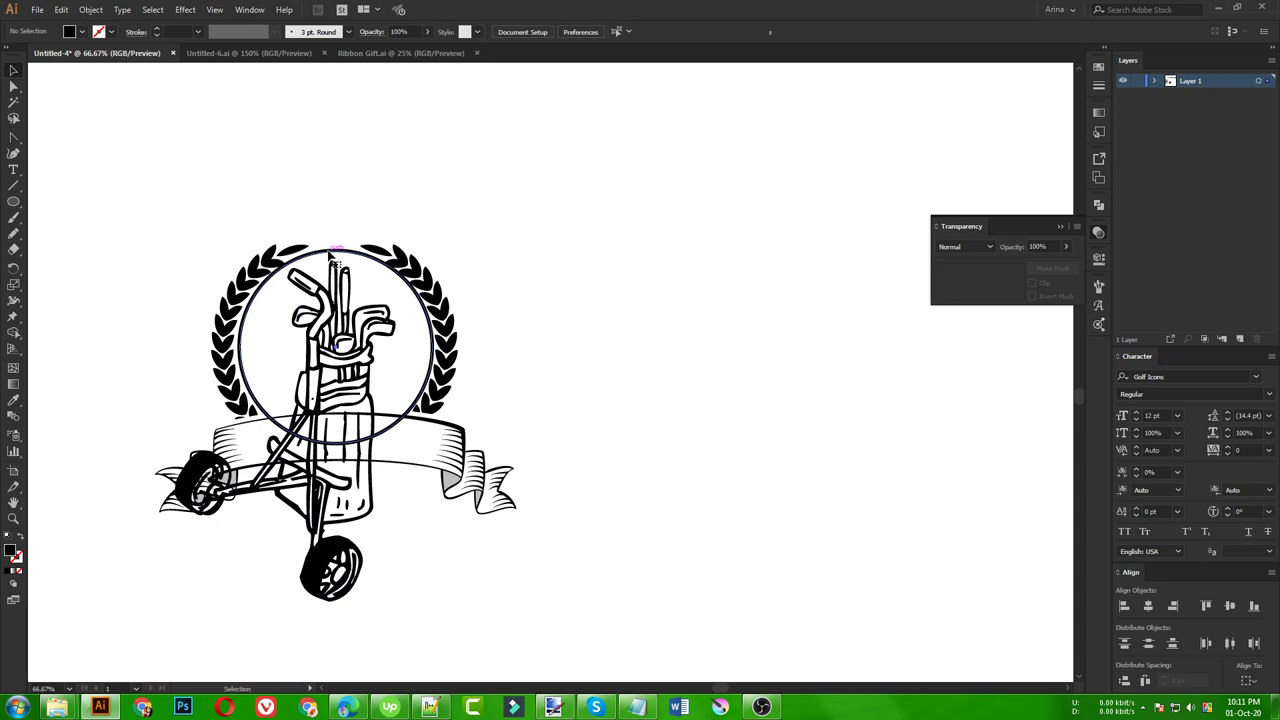
- Scale the badge circle down to about 419 px in diameter and adjust its vertical position within the wreath
{"action": "left_click", "coordinate": [330, 256]}
{"action": "left_click_drag", "start_coordinate": [338, 445], "coordinate": [341, 437]}
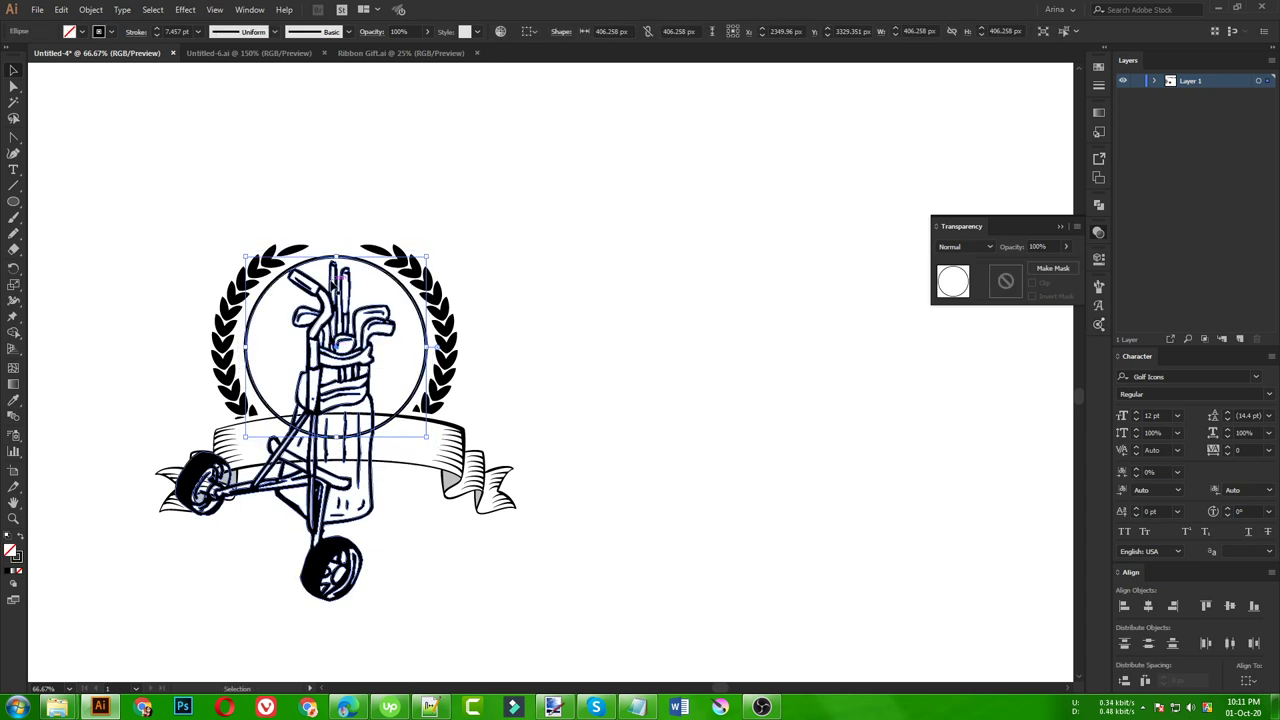
{"action": "key", "text": "Up"}
{"action": "key", "text": "Up"}
{"action": "key", "text": "Up"}
{"action": "key", "text": "Up"}
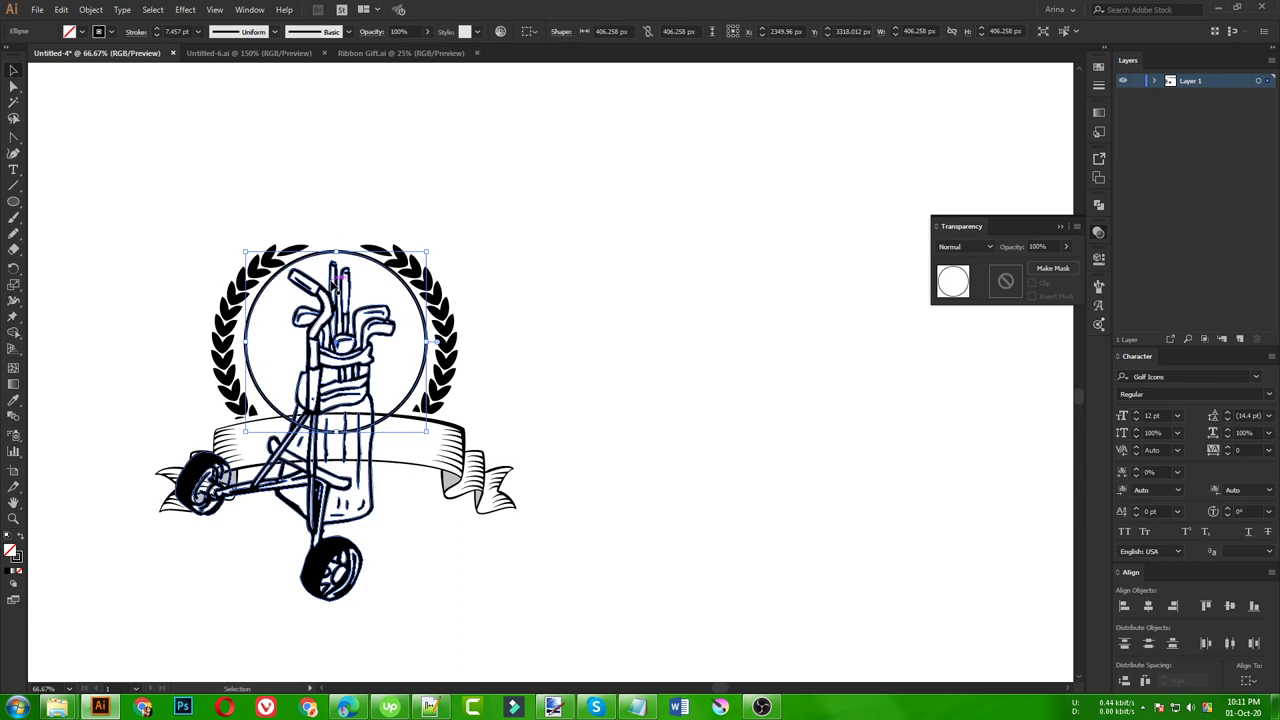
{"action": "key", "text": "Up"}
{"action": "key", "text": "Up"}
{"action": "key", "text": "Up"}
{"action": "key", "text": "Up"}
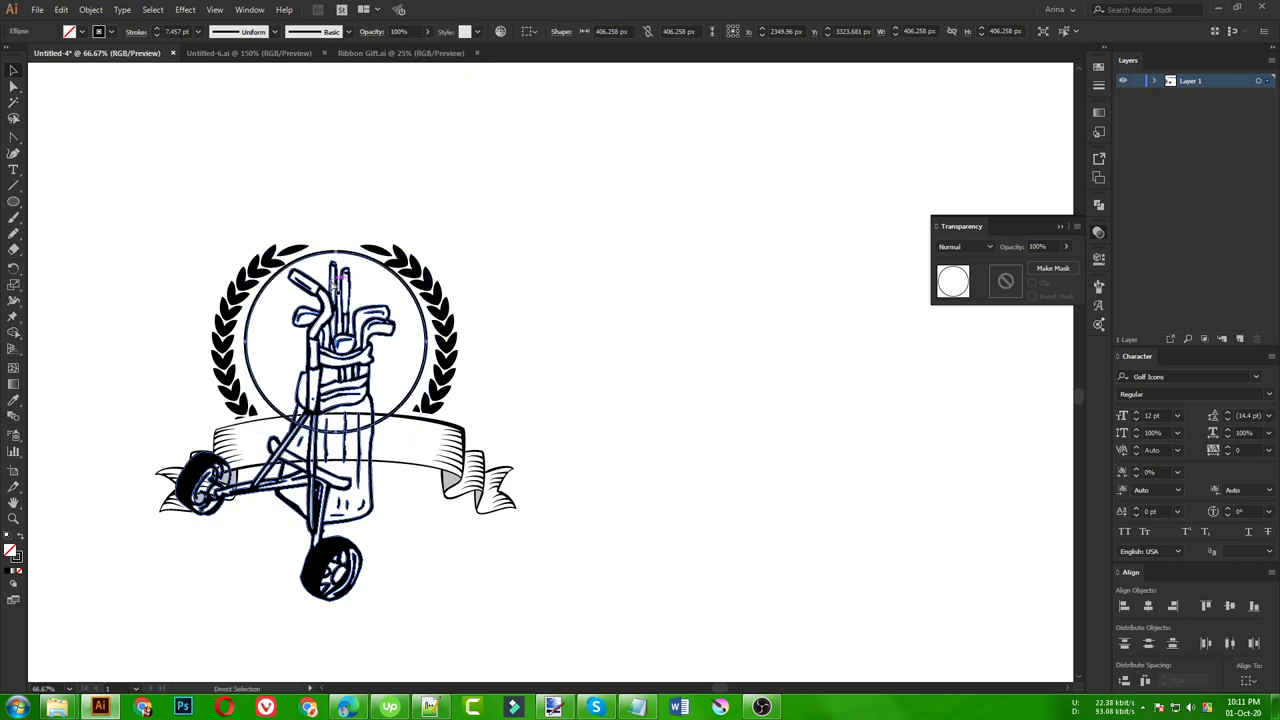
{"action": "key", "text": "Down"}
{"action": "key", "text": "Down"}
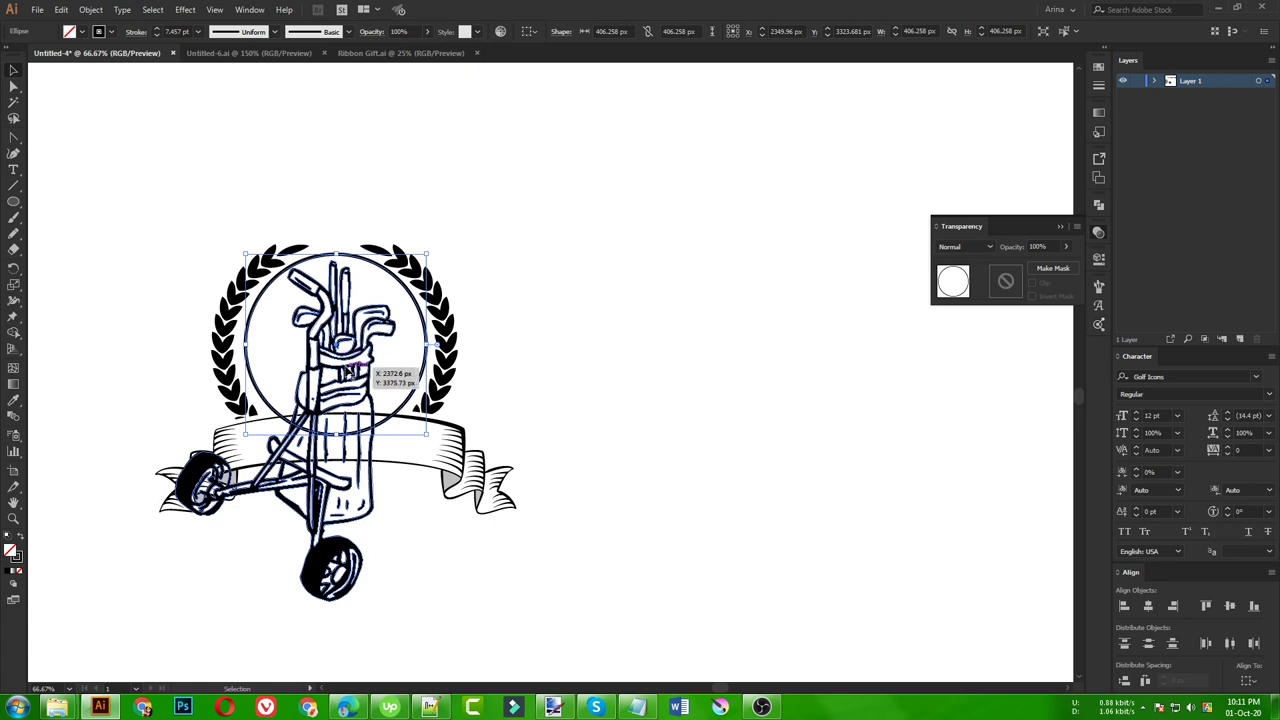
{"action": "left_click_drag", "start_coordinate": [340, 438], "coordinate": [340, 444]}
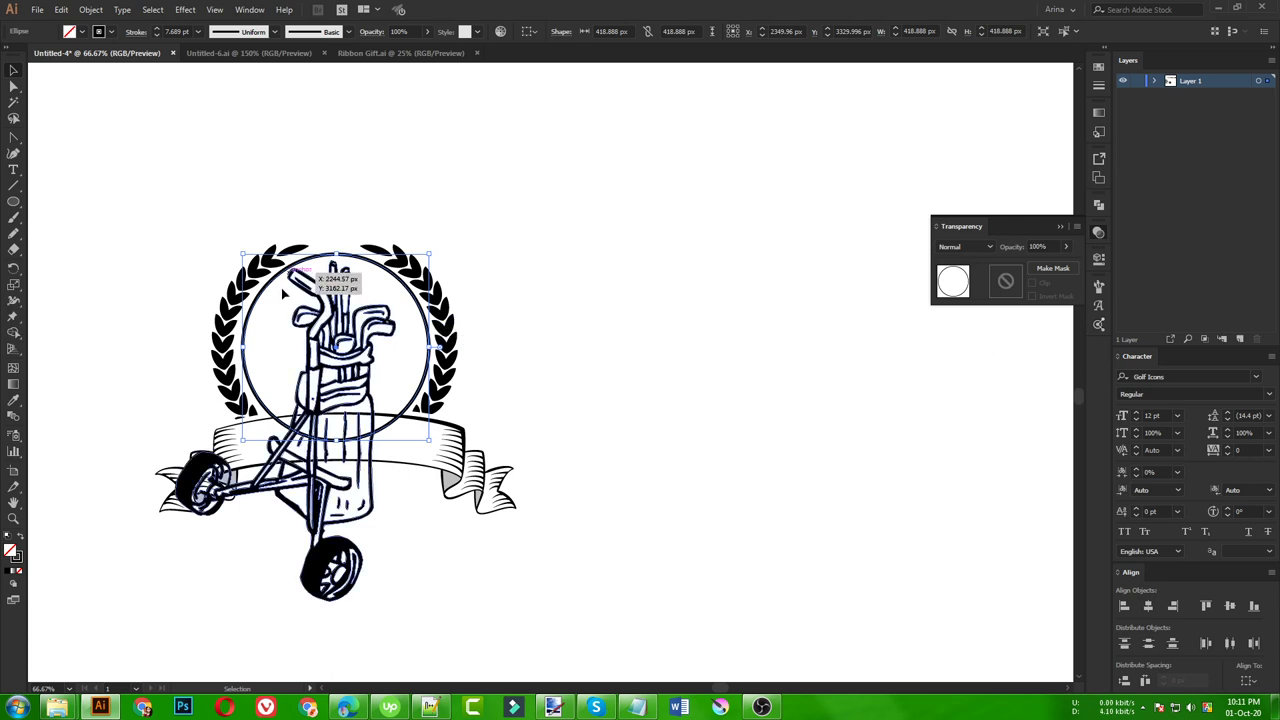
- Mask the circle behind the ribbon with a non-clipping opacity mask containing the pasted solid ribbon shape
{"action": "left_click", "coordinate": [999, 289]}
{"action": "left_click", "coordinate": [999, 289]}
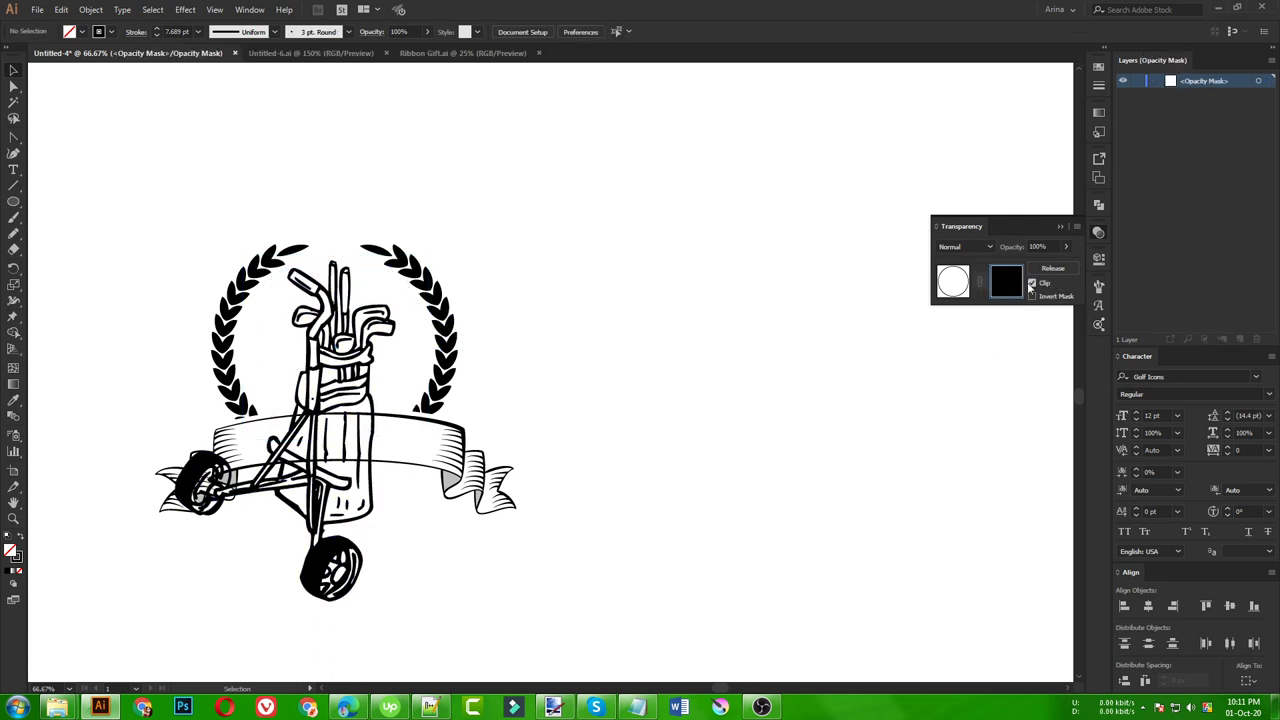
{"action": "left_click", "coordinate": [1032, 283]}
{"action": "key", "text": "ctrl+f"}
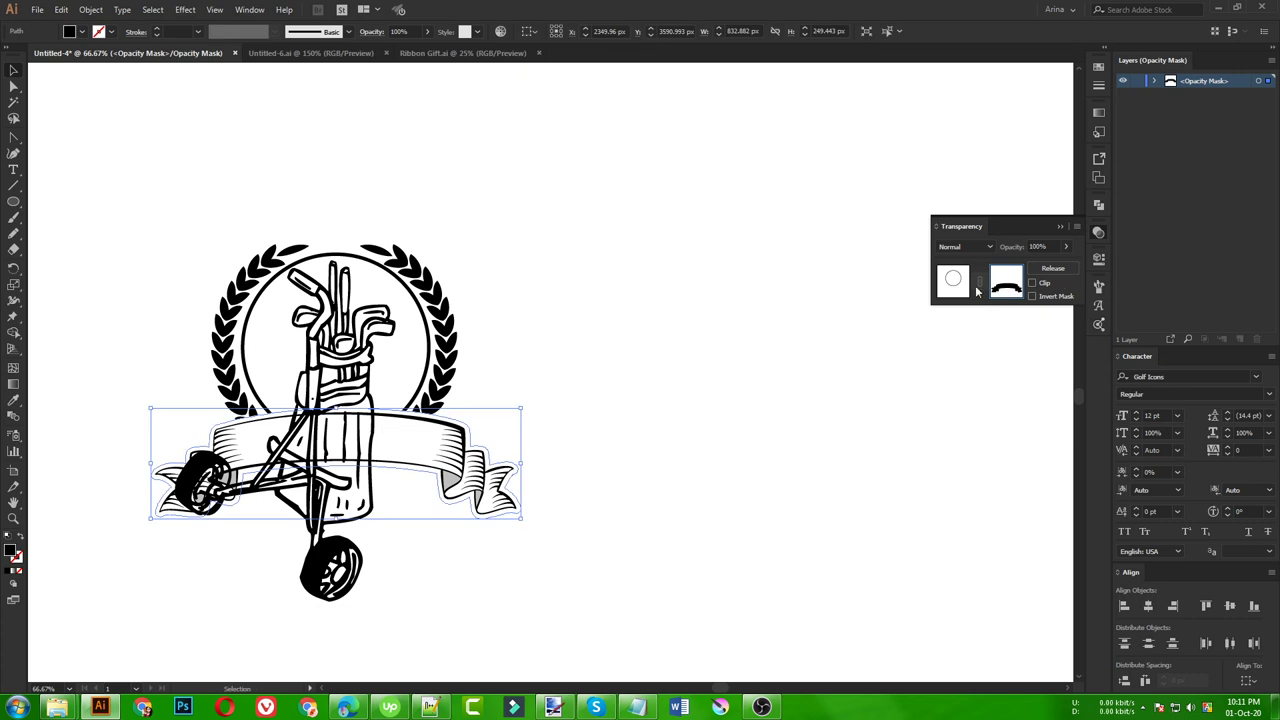
{"action": "left_click", "coordinate": [945, 285]}
{"action": "left_click", "coordinate": [521, 346]}
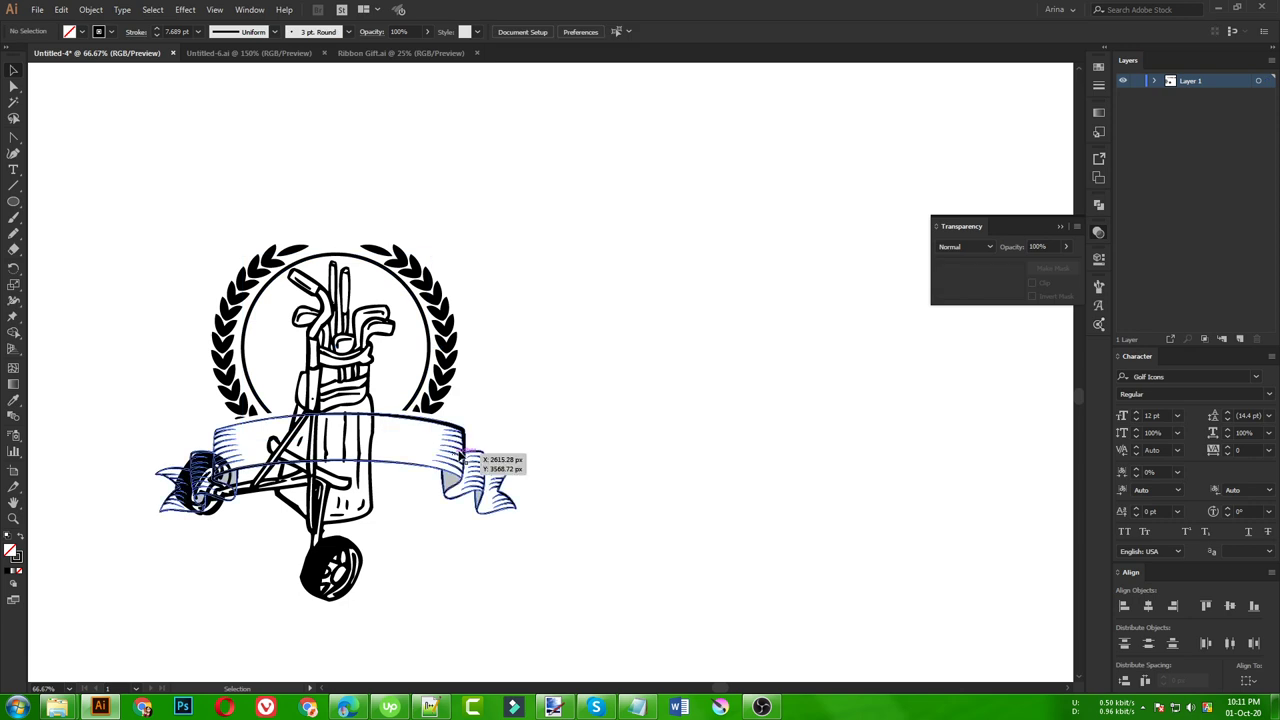
- Scale the golf bag trolley to about 489 by 756 px and nudge it slightly right and up within the circle
{"action": "left_click", "coordinate": [360, 360]}
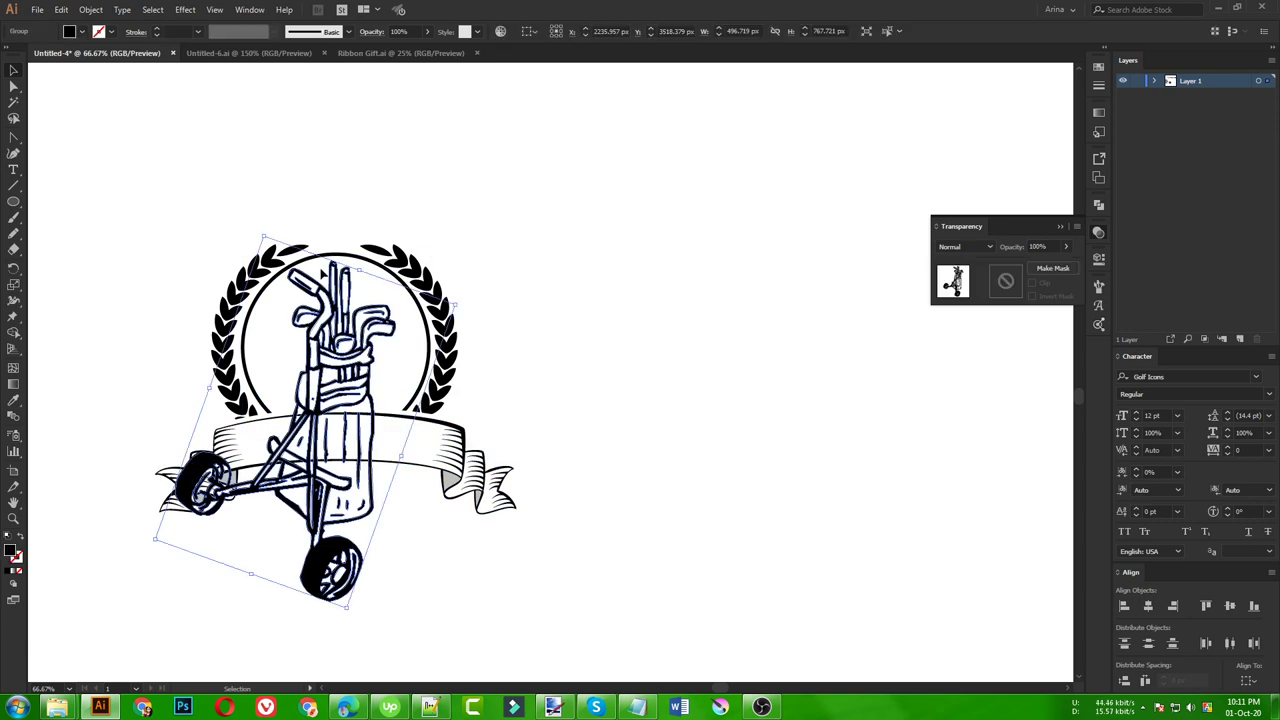
{"action": "left_click_drag", "start_coordinate": [352, 270], "coordinate": [358, 272]}
{"action": "key", "text": "Right"}
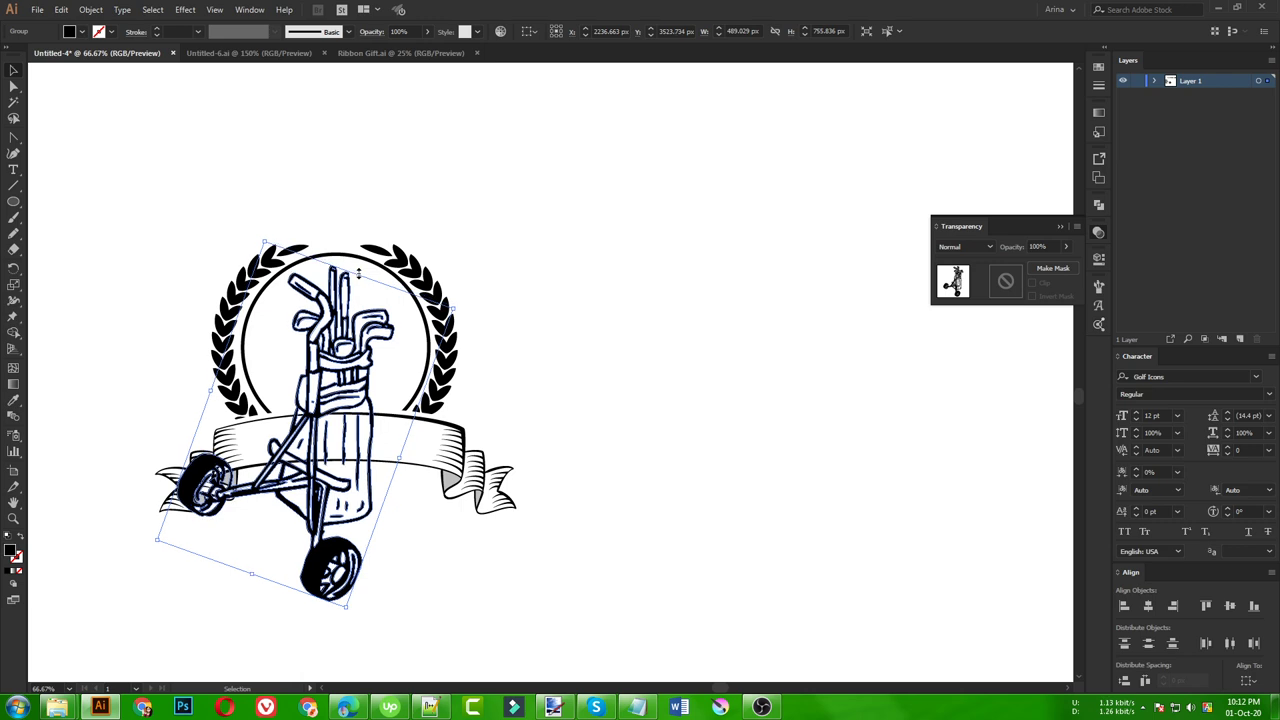
{"action": "key", "text": "Down"}
{"action": "key", "text": "Up"}
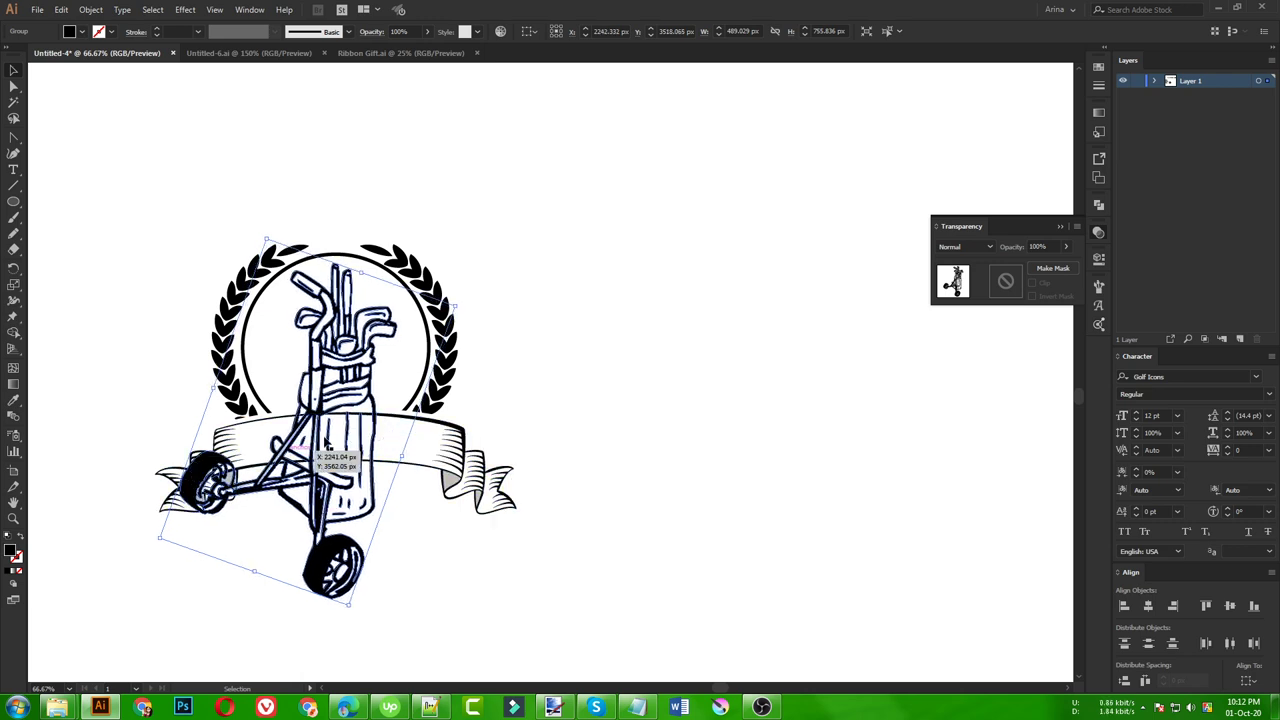
- Add a non-clipping opacity mask to the golf bag trolley and paste the solid ribbon shape in front inside it
{"action": "left_click", "coordinate": [1006, 281]}
{"action": "left_click", "coordinate": [1041, 283]}
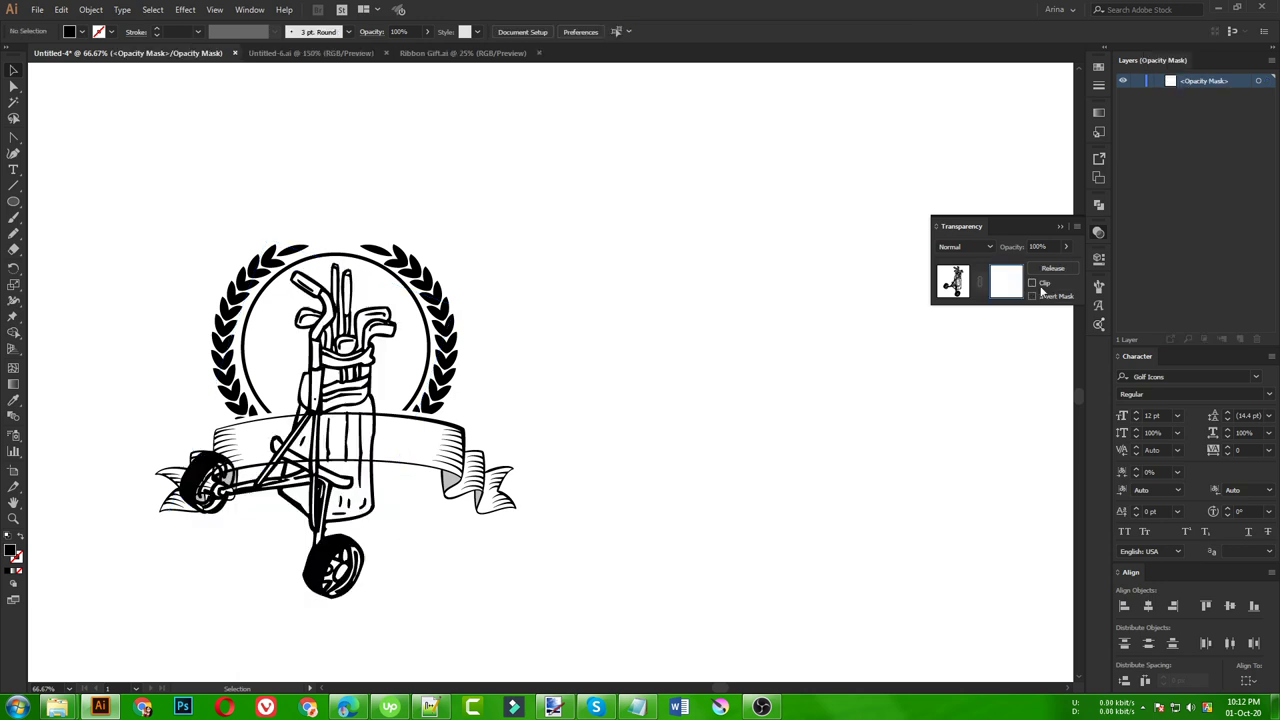
{"action": "key", "text": "ctrl+f"}
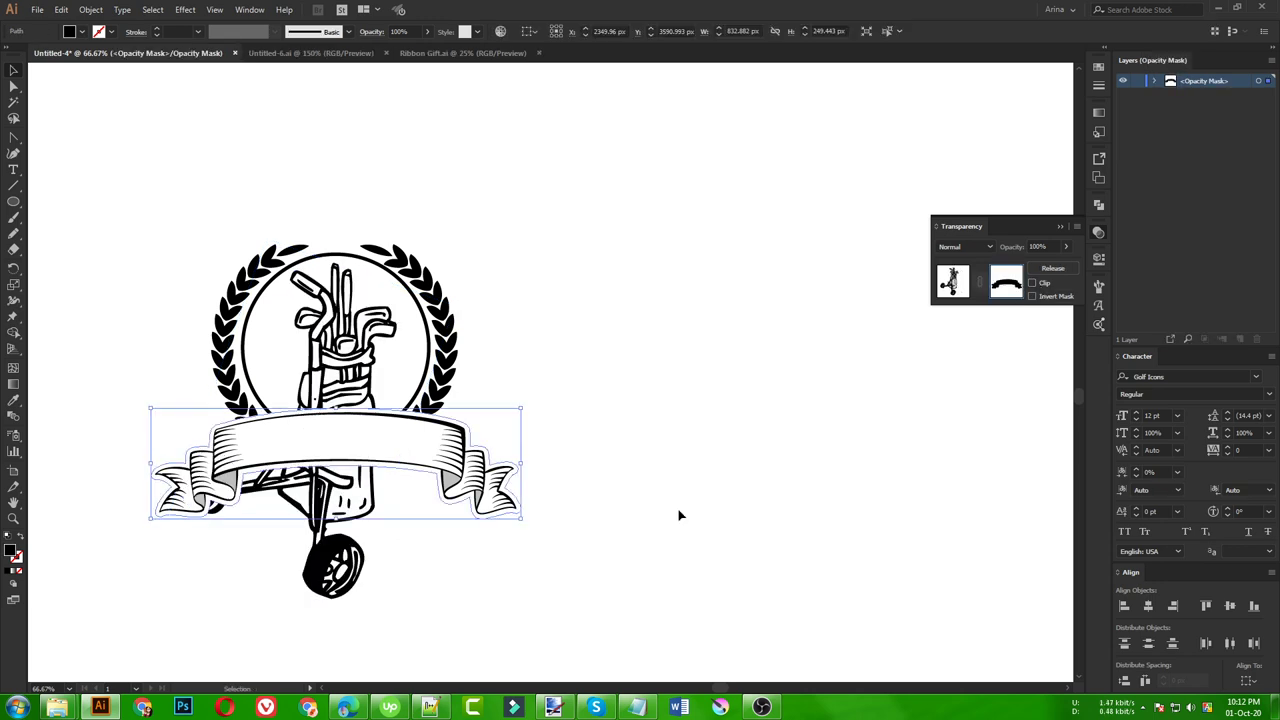
{"action": "key", "text": "ctrl+shift+a"}
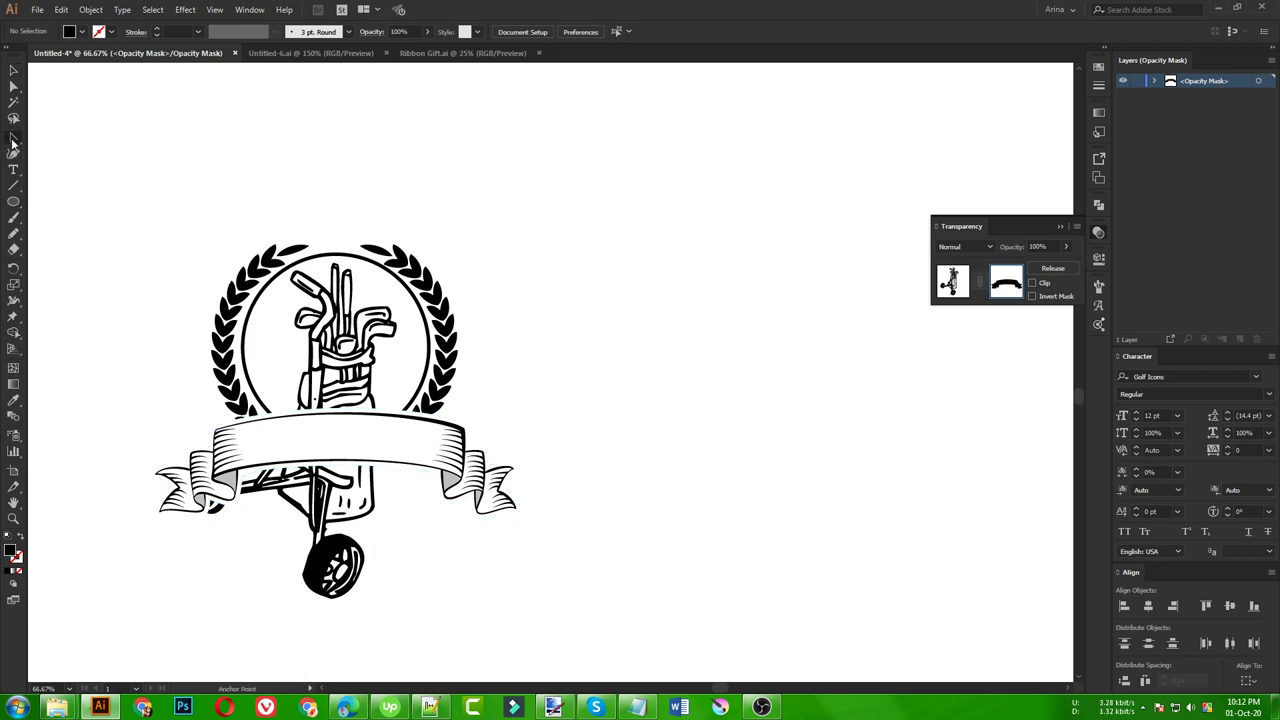
- Draw a closed black Pen polygon in the trolley's opacity mask to hide everything below the ribbon, including the wheels, and exit the mask
{"action": "left_click_drag", "start_coordinate": [13, 137], "coordinate": [50, 137]}
{"action": "left_click", "coordinate": [132, 530]}
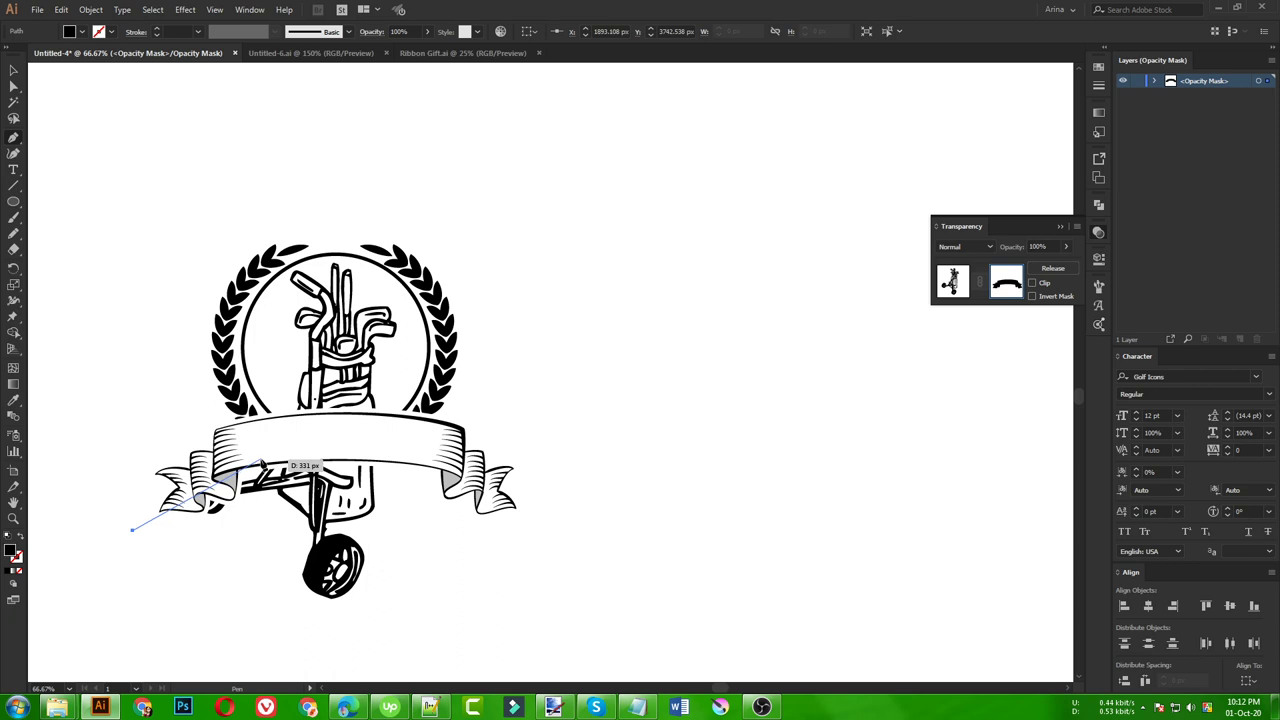
{"action": "left_click", "coordinate": [256, 437]}
{"action": "left_click", "coordinate": [416, 440]}
{"action": "left_click", "coordinate": [456, 553]}
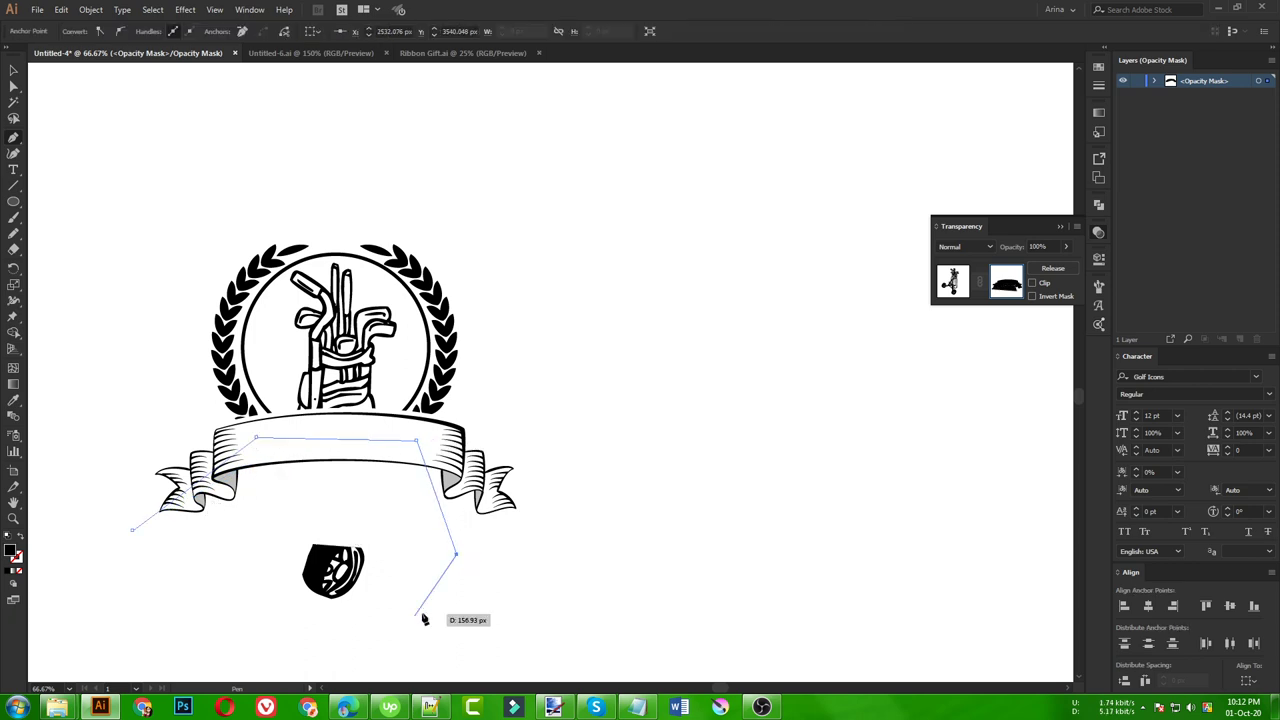
{"action": "left_click", "coordinate": [321, 634]}
{"action": "left_click", "coordinate": [156, 577]}
{"action": "left_click", "coordinate": [133, 532]}
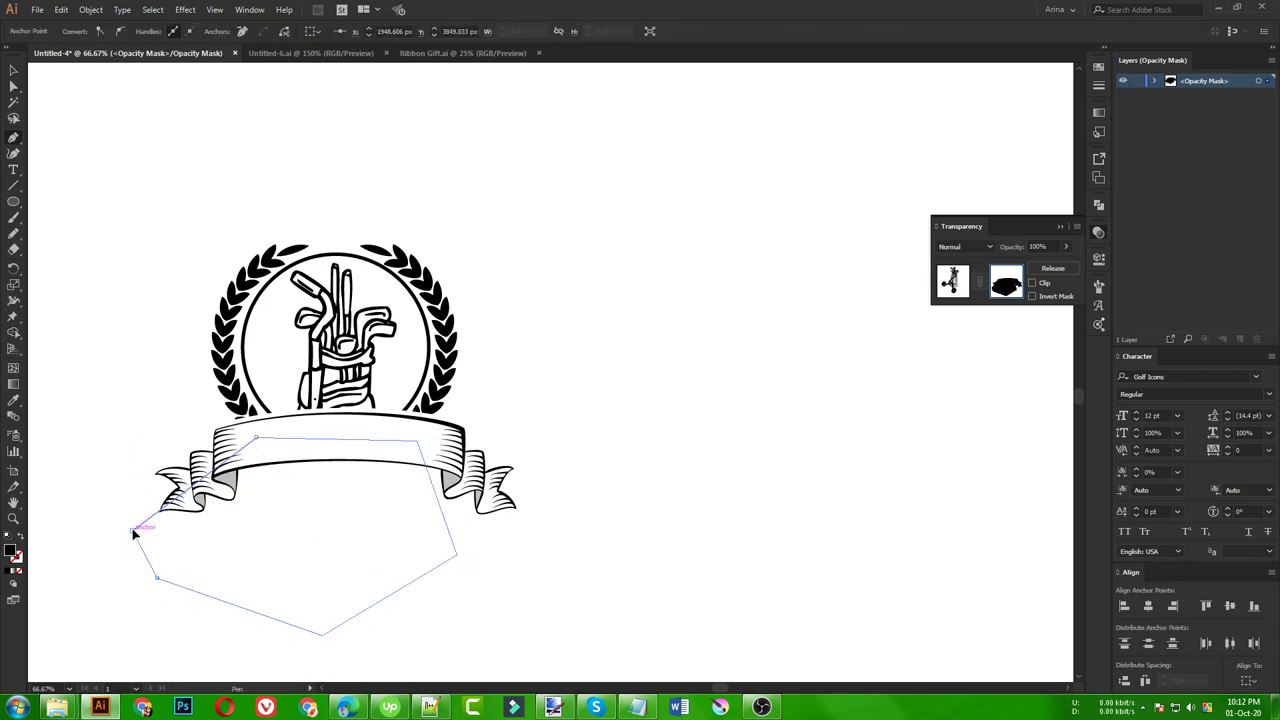
{"action": "key", "text": "v"}
{"action": "left_click", "coordinate": [552, 570]}
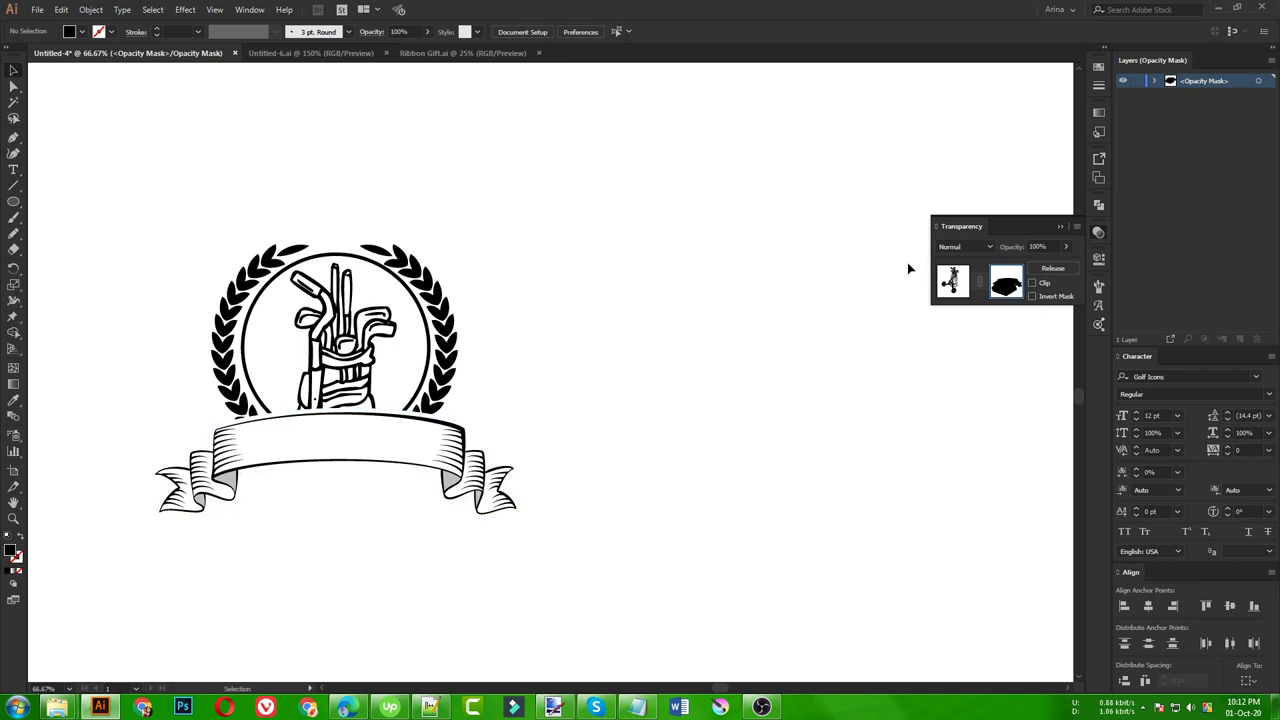
{"action": "left_click", "coordinate": [952, 281]}
{"action": "left_click", "coordinate": [559, 370]}
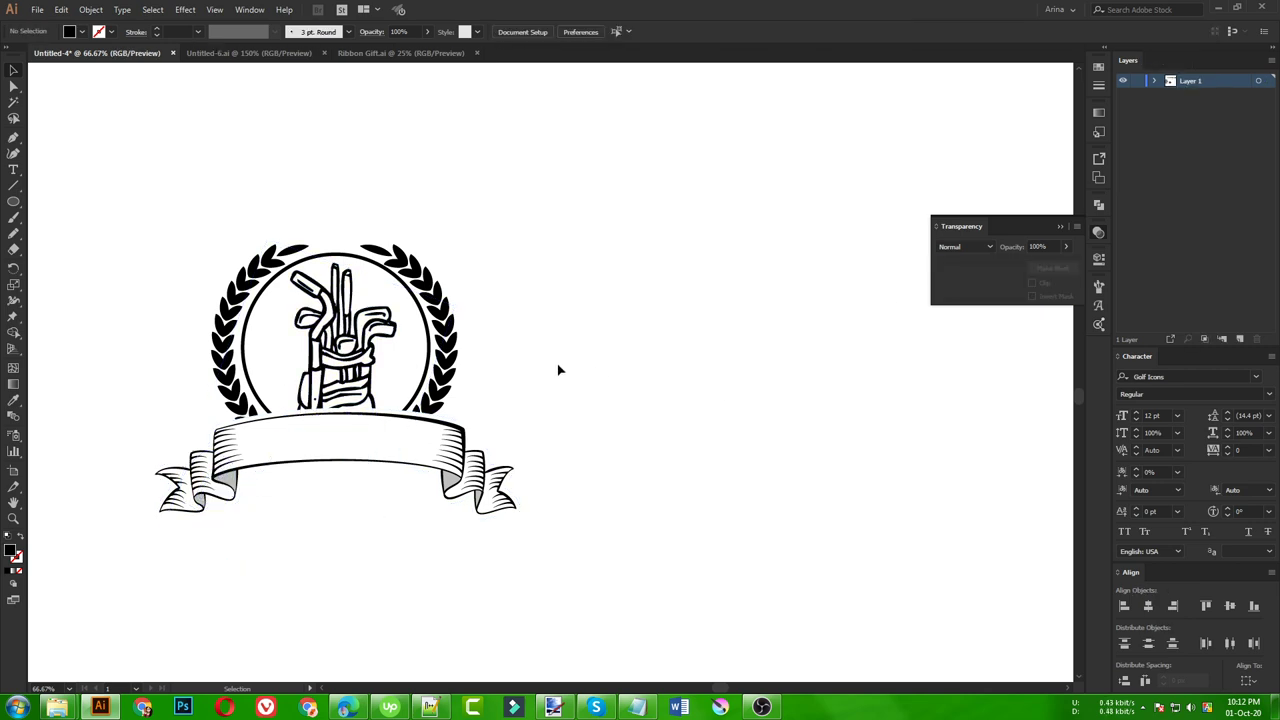
- Nudge the masked leaf wreath slightly upward around the circle
{"action": "left_click", "coordinate": [450, 314]}
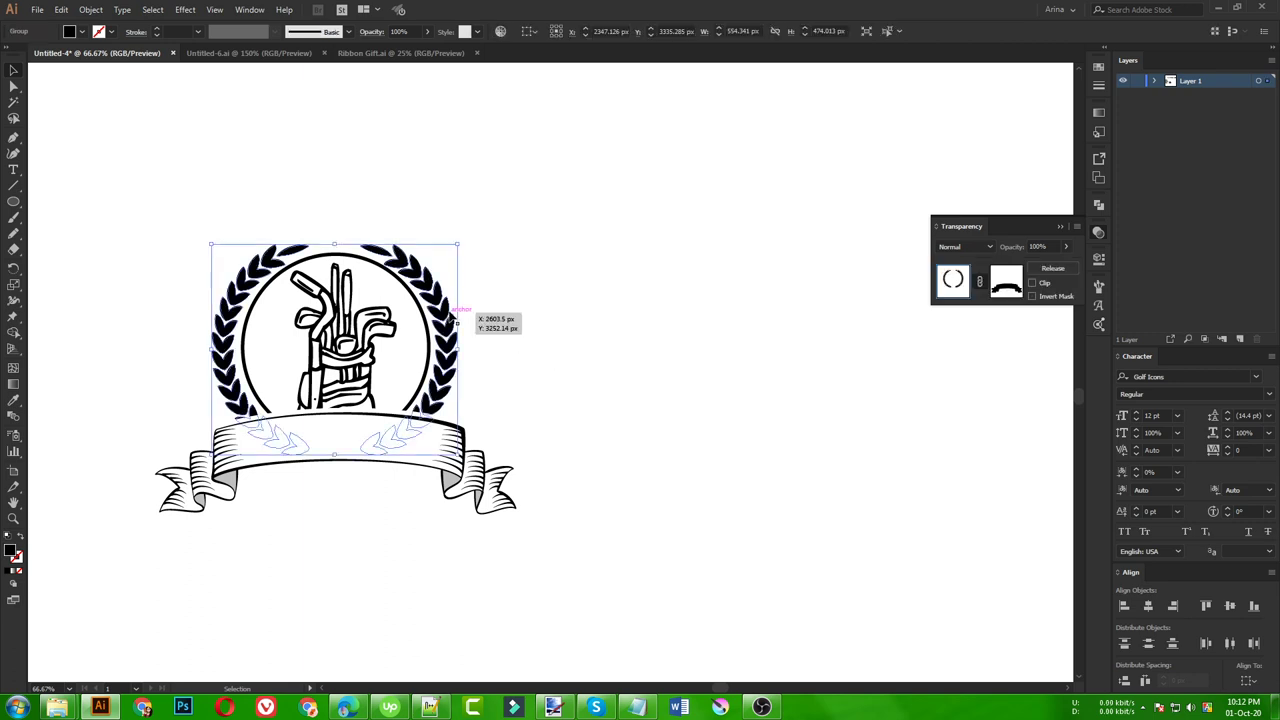
{"action": "key", "text": "Up"}
{"action": "key", "text": "Up"}
{"action": "key", "text": "Up"}
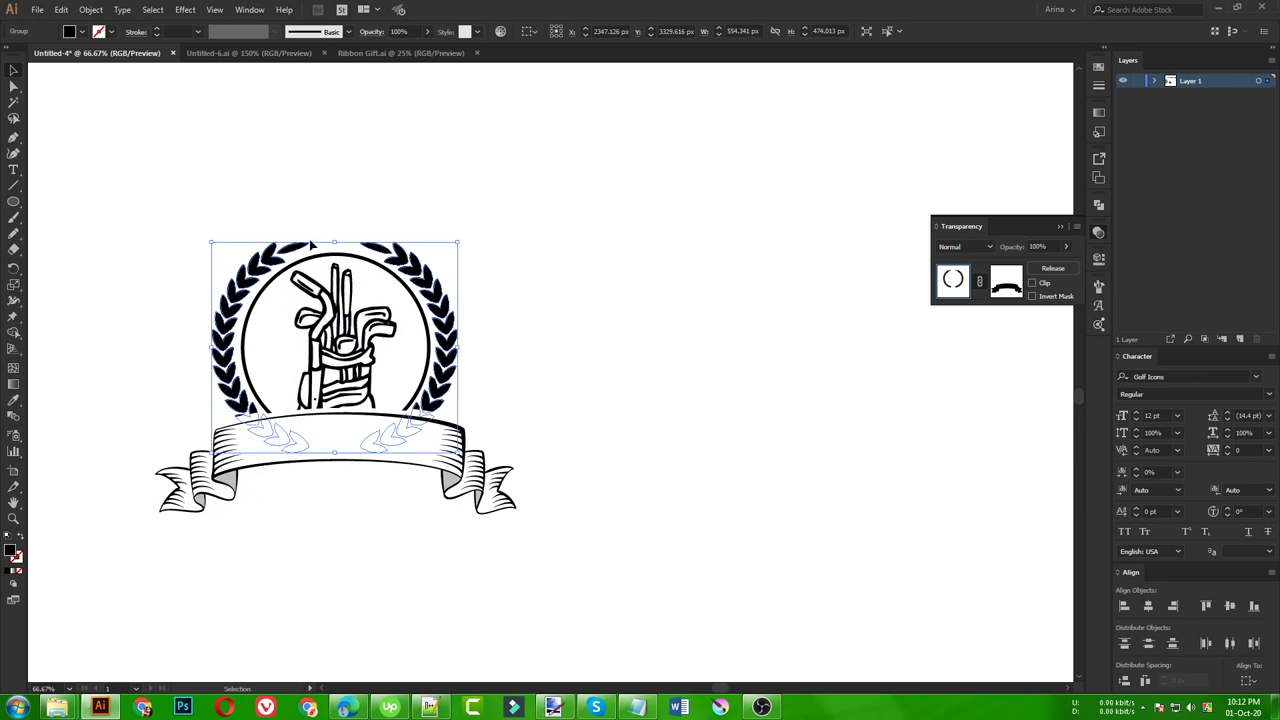
- Nudge the ribbon shape inside the leaf wreath's opacity mask slightly downward to realign it with the ribbon banner
{"action": "scroll", "coordinate": [245, 272], "scroll_direction": "up", "scroll_amount": 1}
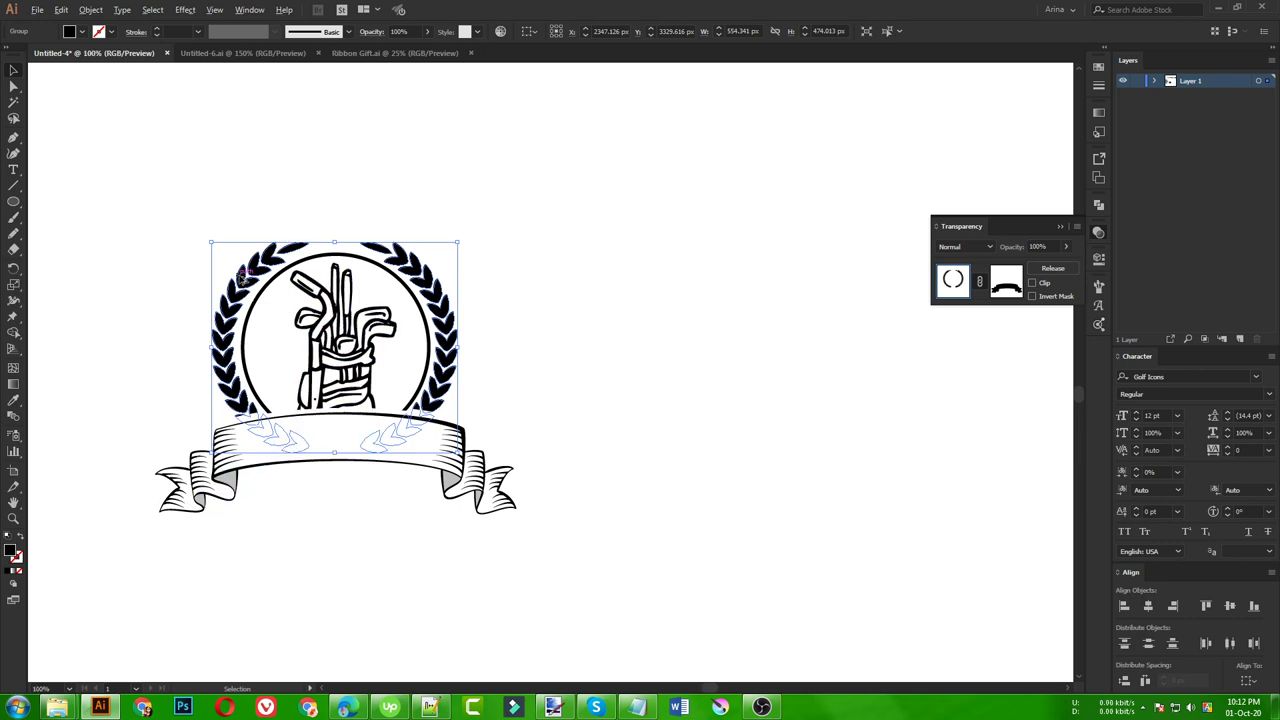
{"action": "left_click", "coordinate": [611, 354]}
{"action": "left_click", "coordinate": [428, 427]}
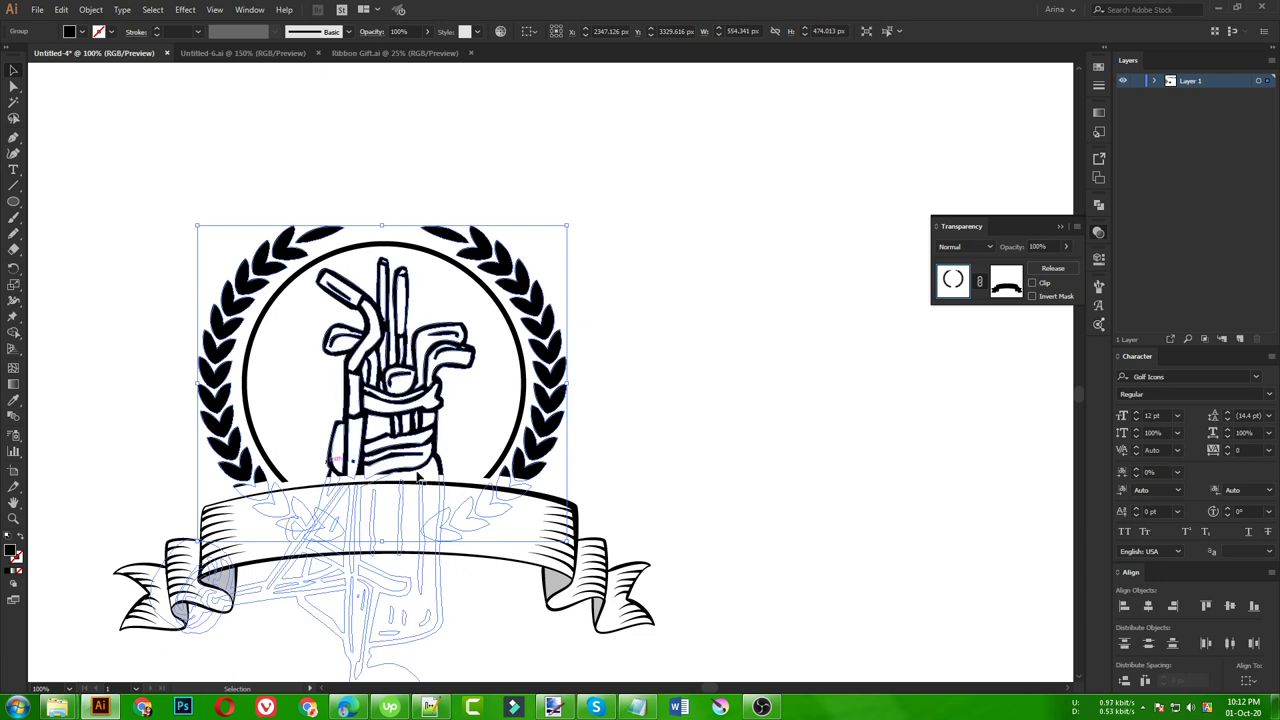
{"action": "left_click", "coordinate": [1006, 286]}
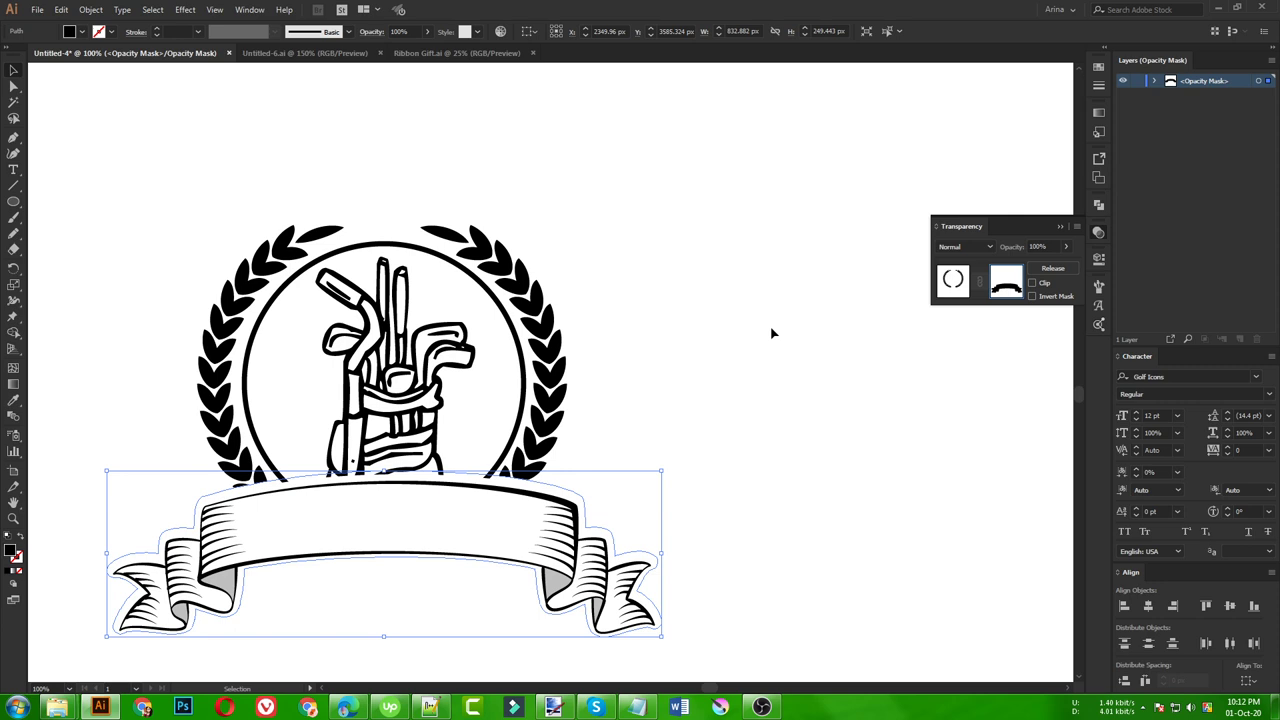
{"action": "key", "text": "Down"}
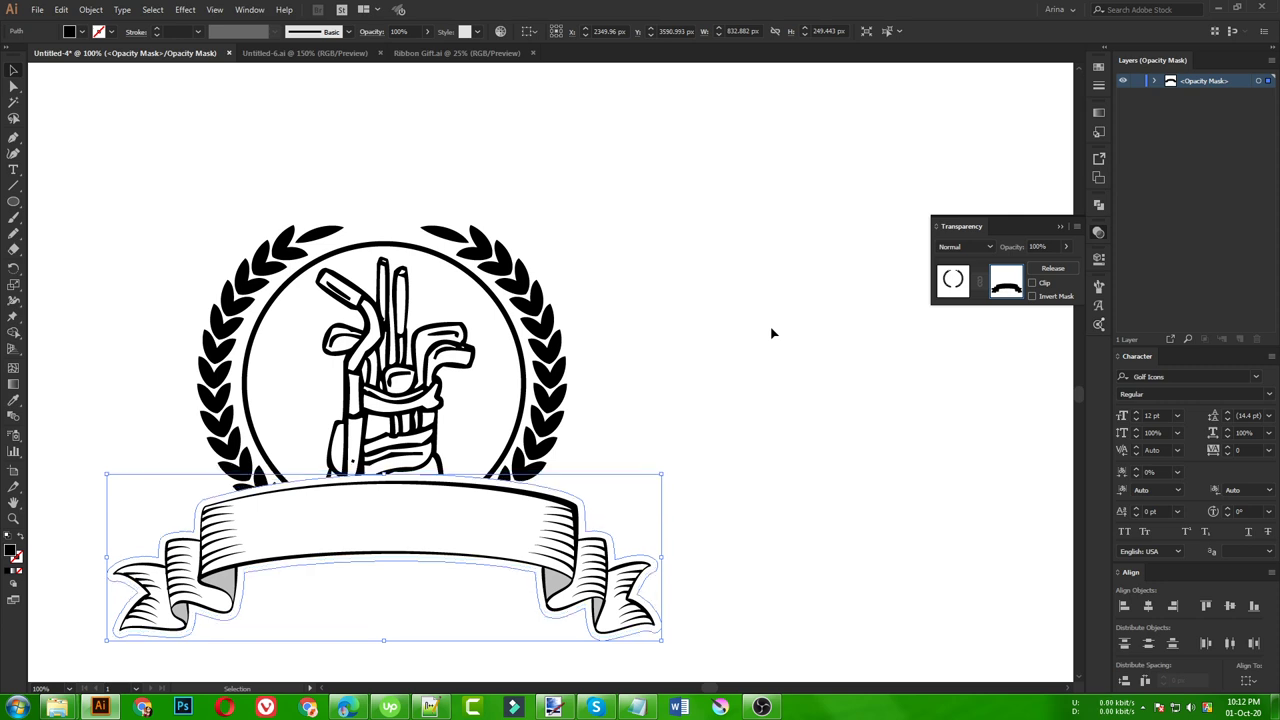
- Exit the leaf wreath's opacity mask and deselect the artwork
{"action": "left_click", "coordinate": [960, 296]}
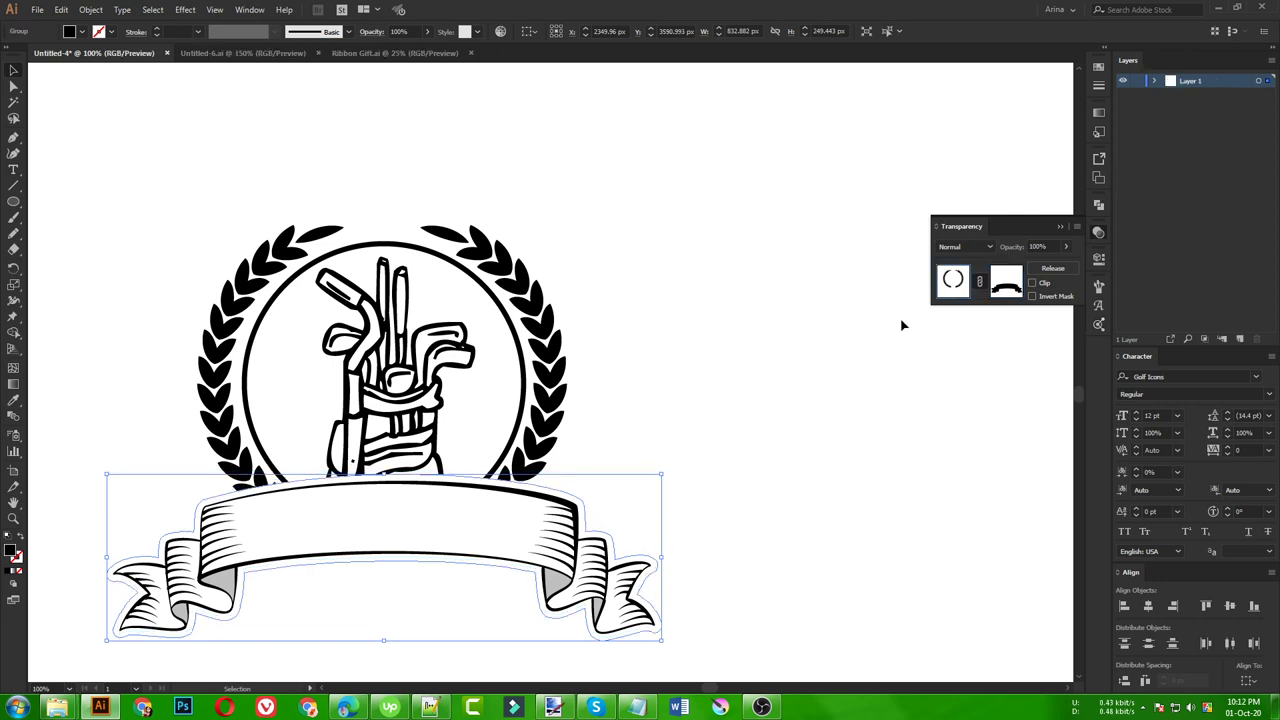
{"action": "left_click_drag", "start_coordinate": [390, 370], "coordinate": [355, 332]}
{"action": "scroll", "coordinate": [587, 376], "scroll_direction": "down", "scroll_amount": 2}
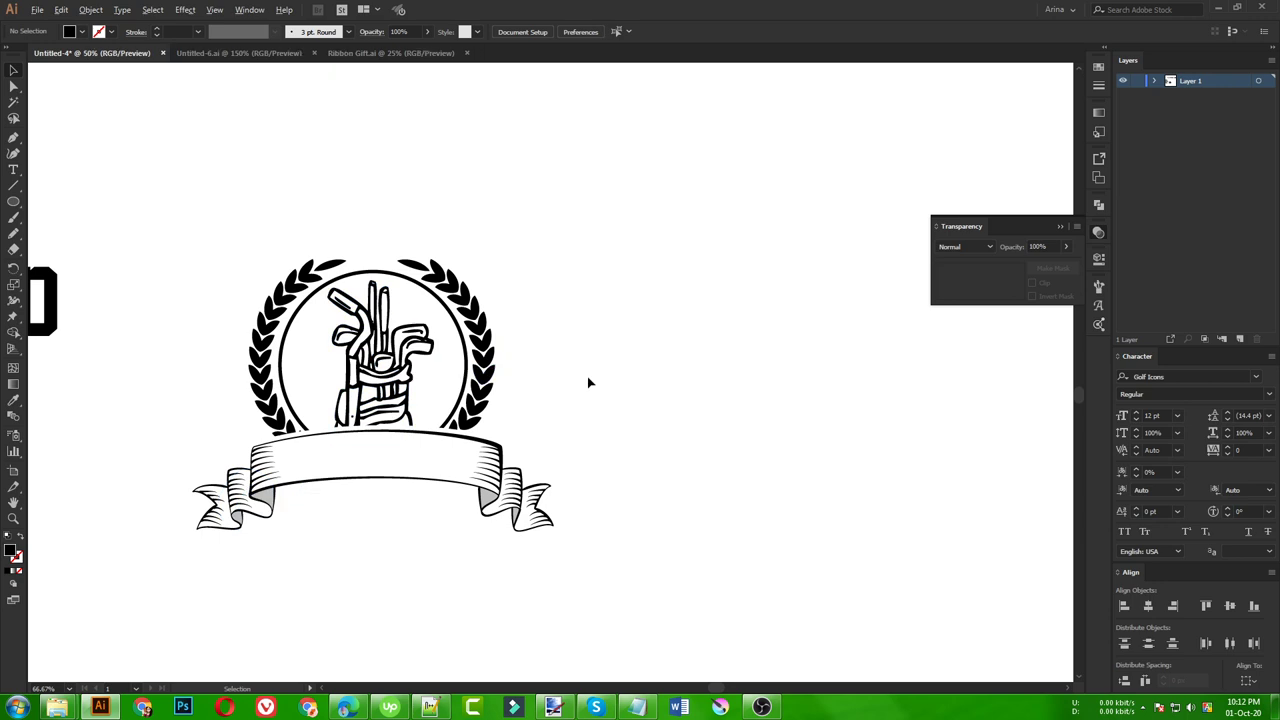
- Examine how the wreath, golf bag and ribbon banner fit together in the masked badge
{"action": "left_click_drag", "start_coordinate": [480, 500], "coordinate": [591, 529]}
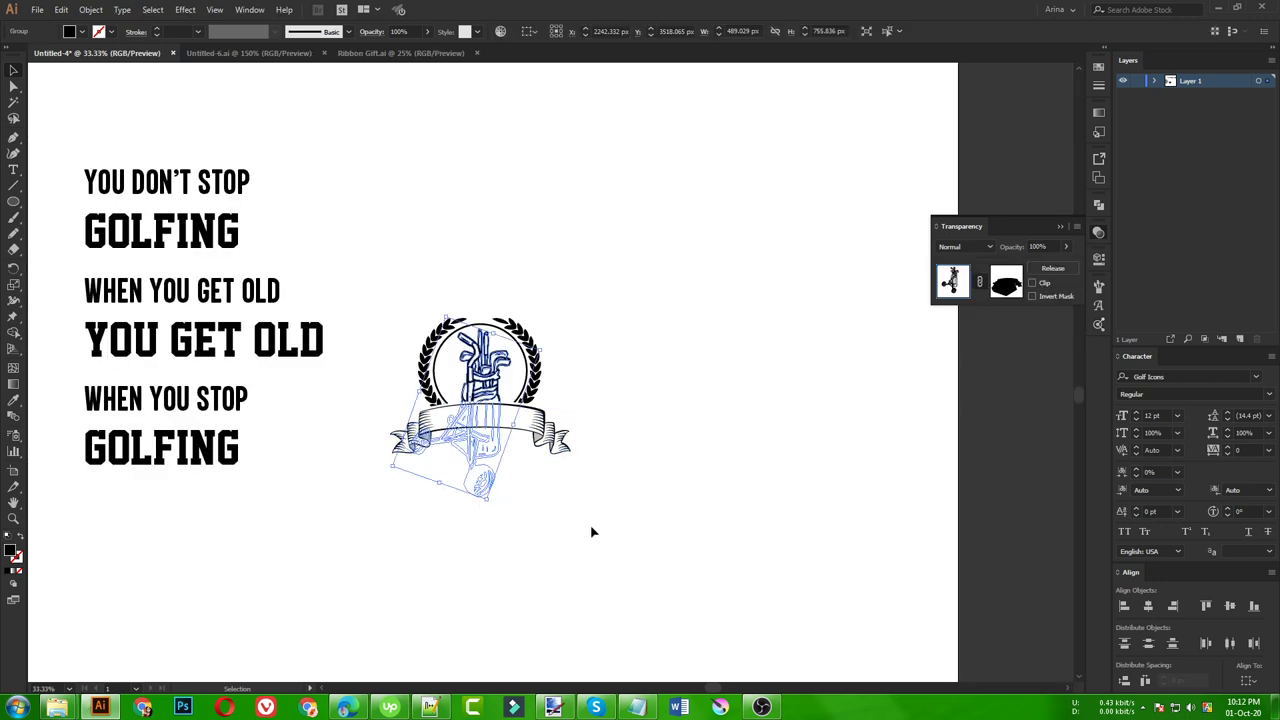
{"action": "left_click", "coordinate": [409, 337]}
{"action": "left_click_drag", "start_coordinate": [360, 282], "coordinate": [669, 574]}
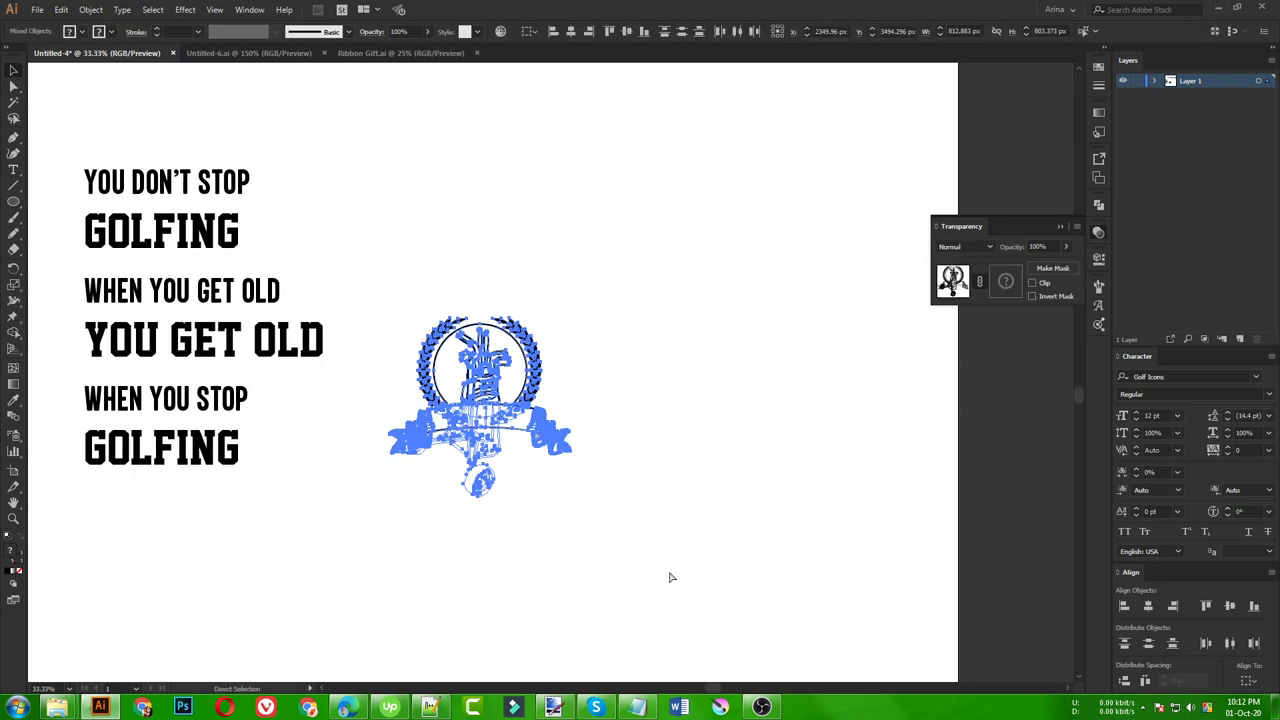
{"action": "left_click", "coordinate": [367, 432]}
{"action": "scroll", "coordinate": [367, 432], "scroll_direction": "up", "scroll_amount": 2}
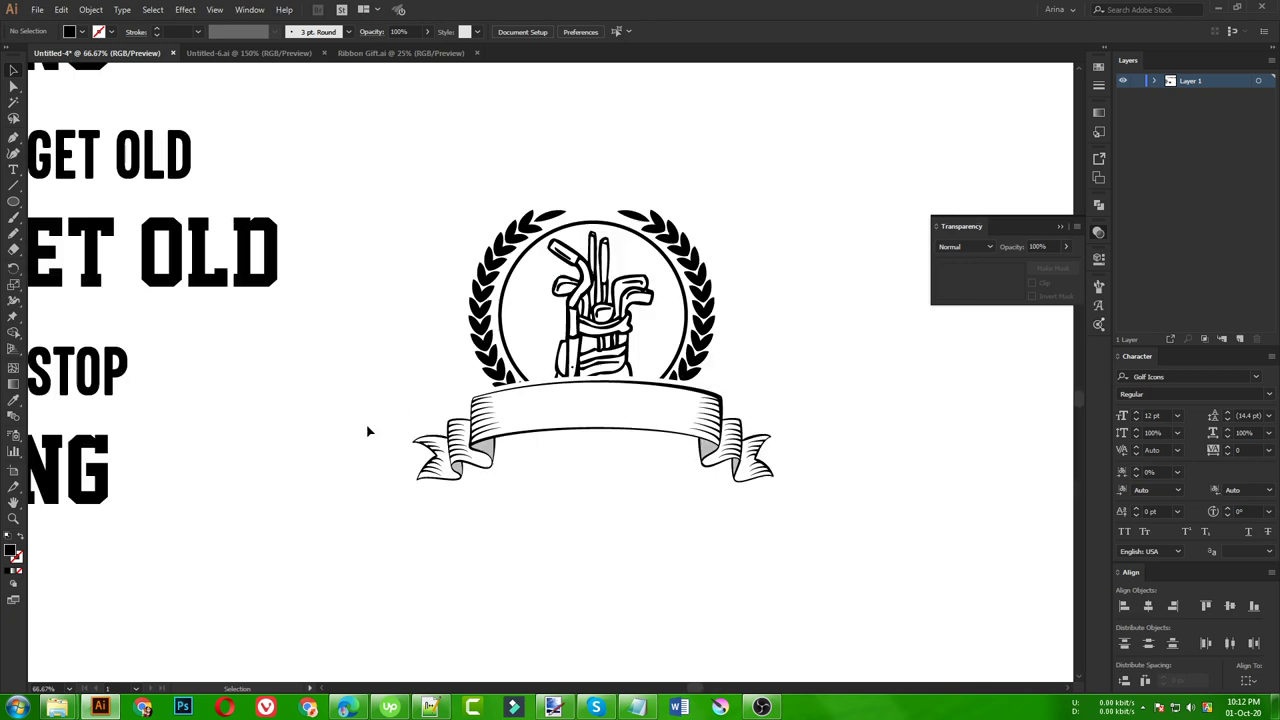
{"action": "mouse_move", "coordinate": [615, 278]}
{"action": "left_mouse_down"}
{"action": "mouse_move", "coordinate": [606, 322]}
{"action": "mouse_move", "coordinate": [590, 300]}
{"action": "mouse_move", "coordinate": [632, 296]}
{"action": "left_mouse_up"}
{"action": "left_click", "coordinate": [405, 322]}
{"action": "scroll", "coordinate": [409, 319], "scroll_direction": "down", "scroll_amount": 1}
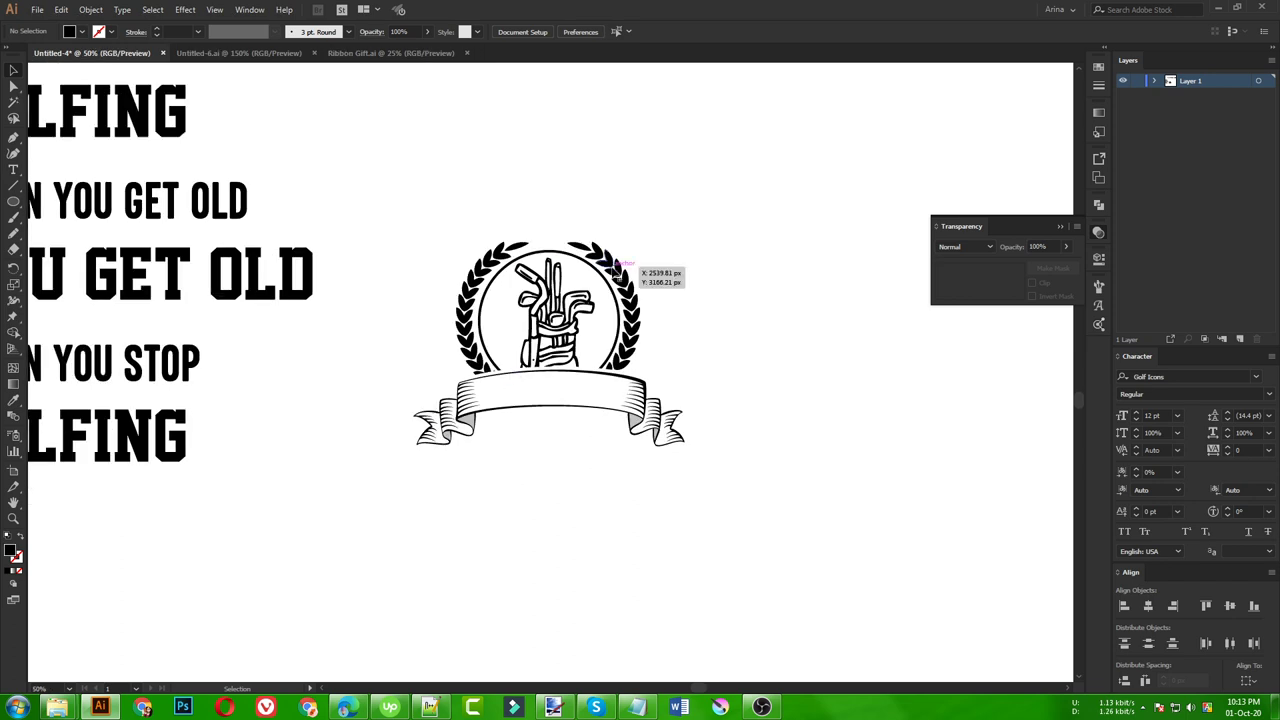
{"action": "scroll", "coordinate": [613, 273], "scroll_direction": "up", "scroll_amount": 1}
- Place a placeholder text line above the badge and set its font to Space
{"action": "key", "text": "t"}
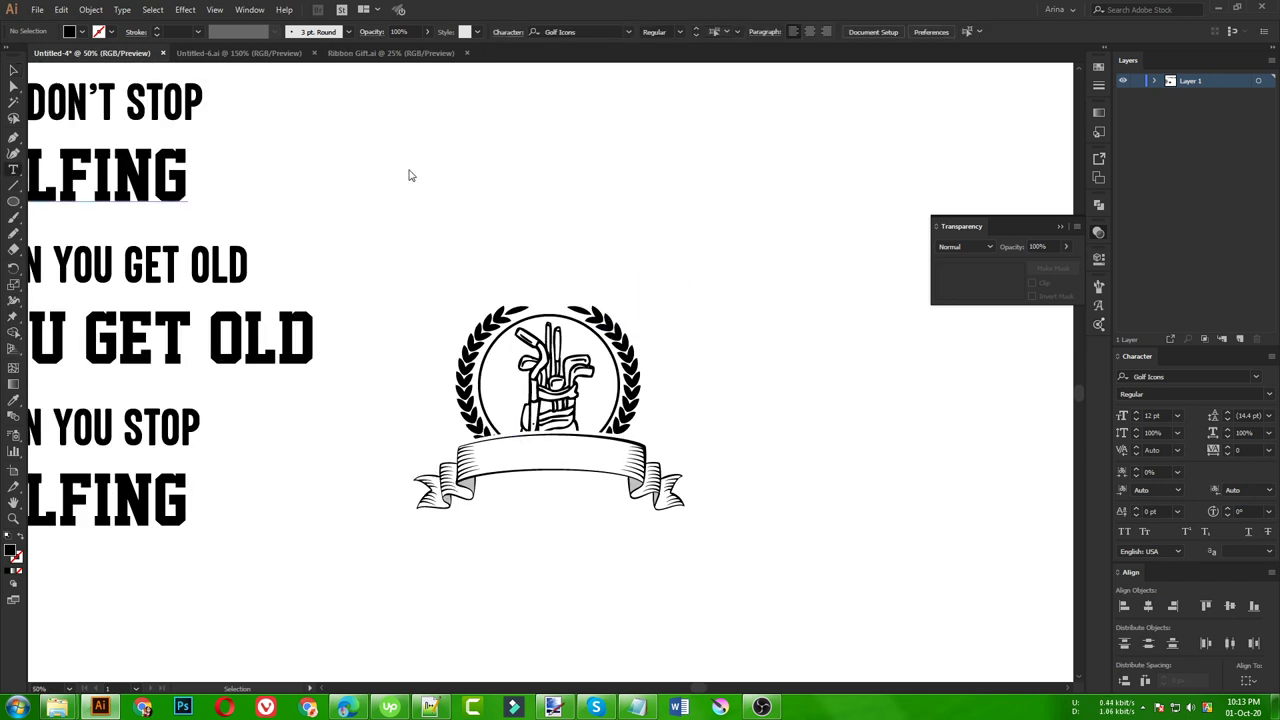
{"action": "left_click", "coordinate": [467, 170]}
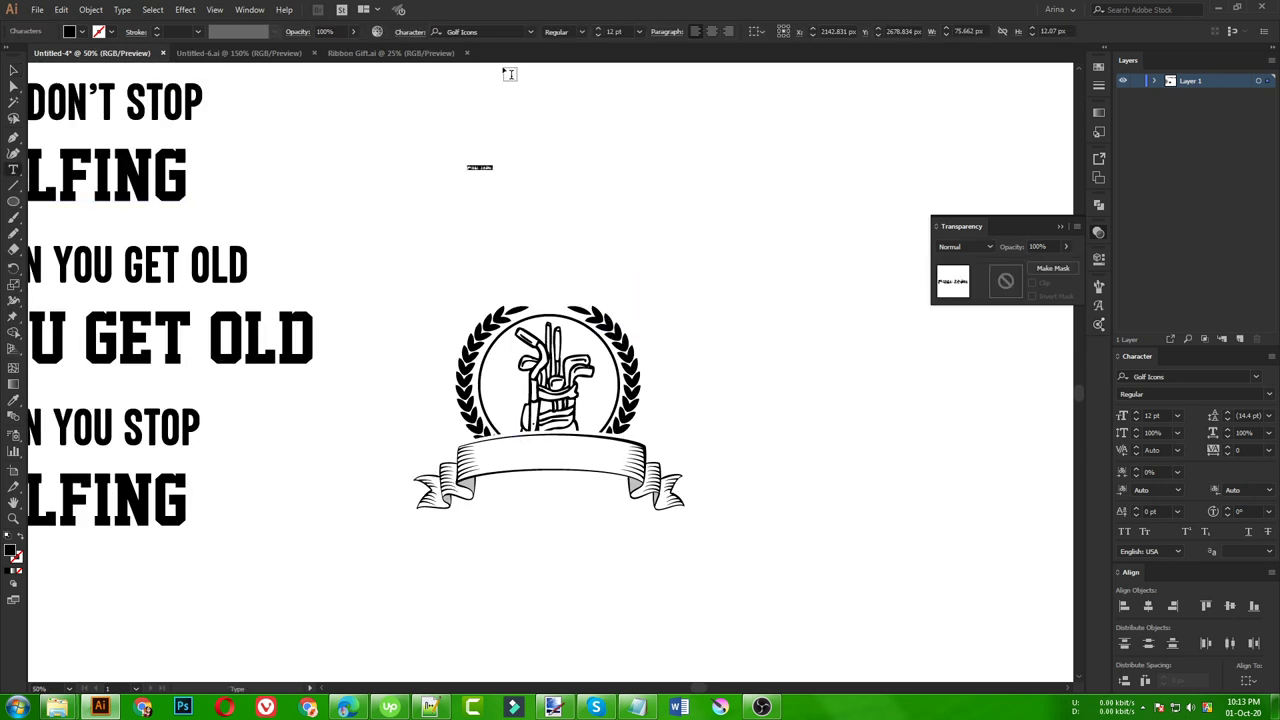
{"action": "left_click", "coordinate": [459, 34]}
{"action": "type", "text": "s"}
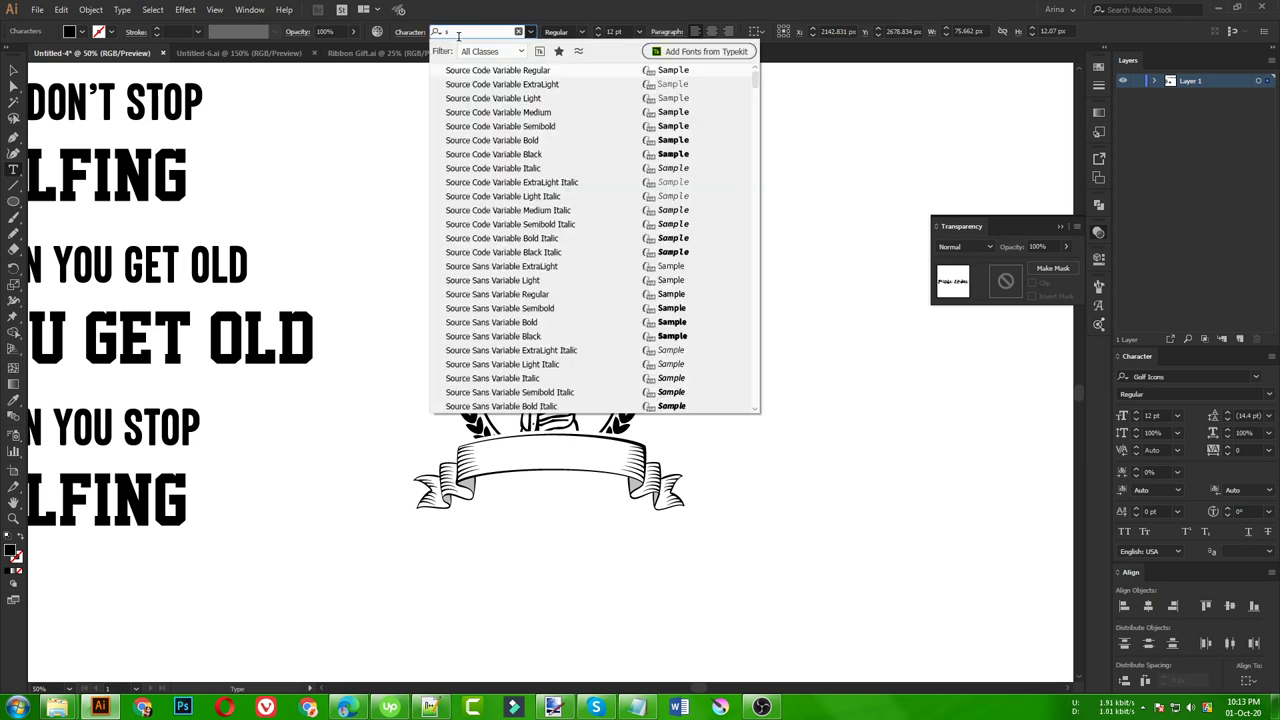
{"action": "type", "text": "pace"}
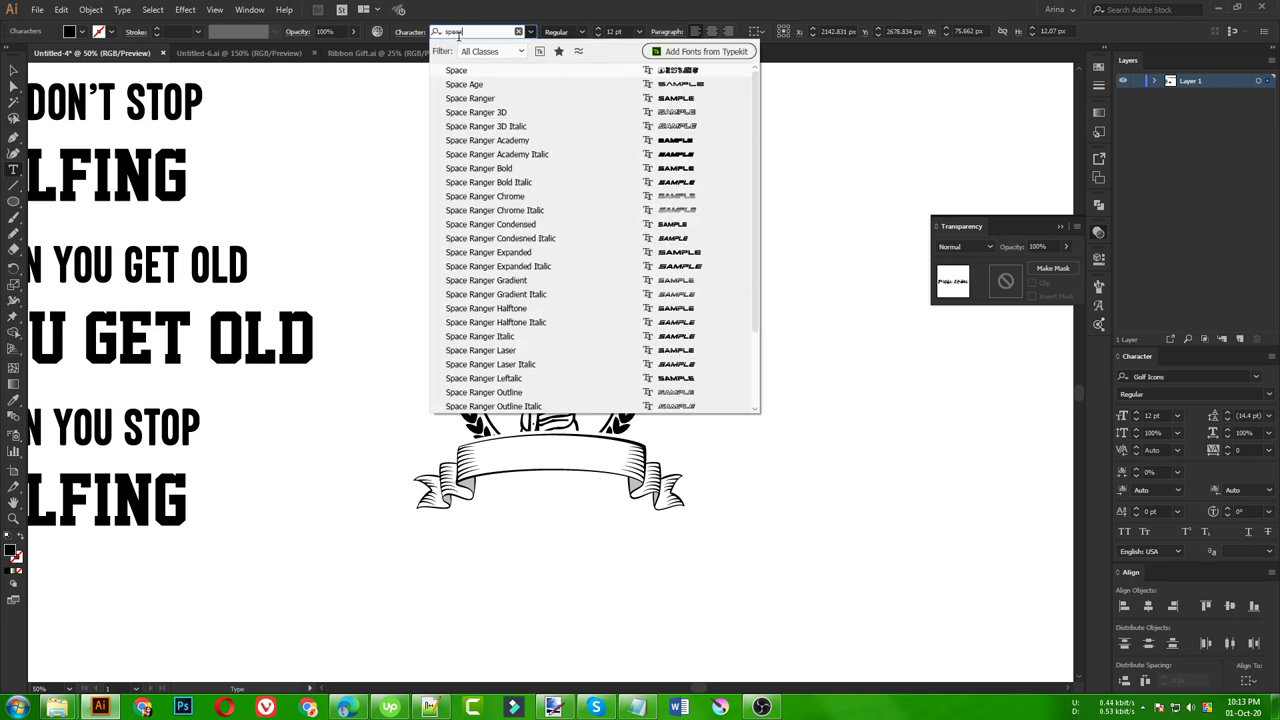
{"action": "left_click", "coordinate": [457, 71]}
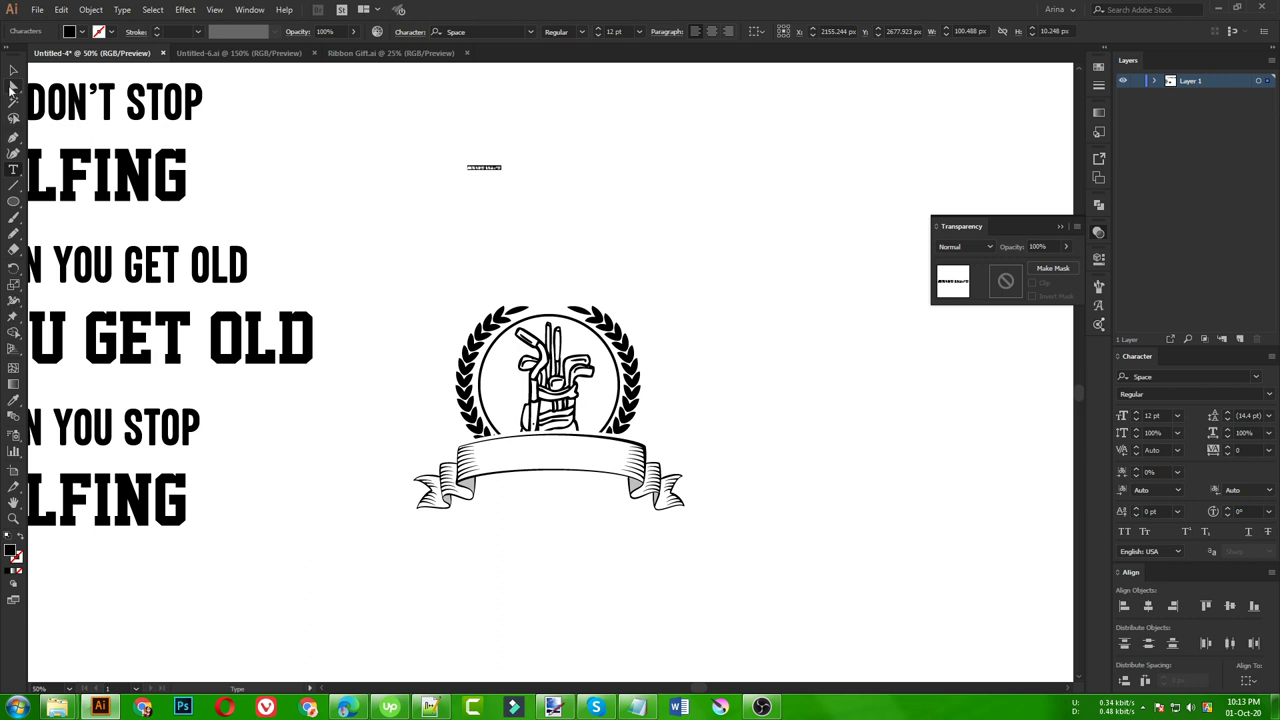
- Scale the Space-font icon line above the badge up to about 248 pt
{"action": "left_click", "coordinate": [14, 71]}
{"action": "left_click_drag", "start_coordinate": [501, 171], "coordinate": [575, 190]}
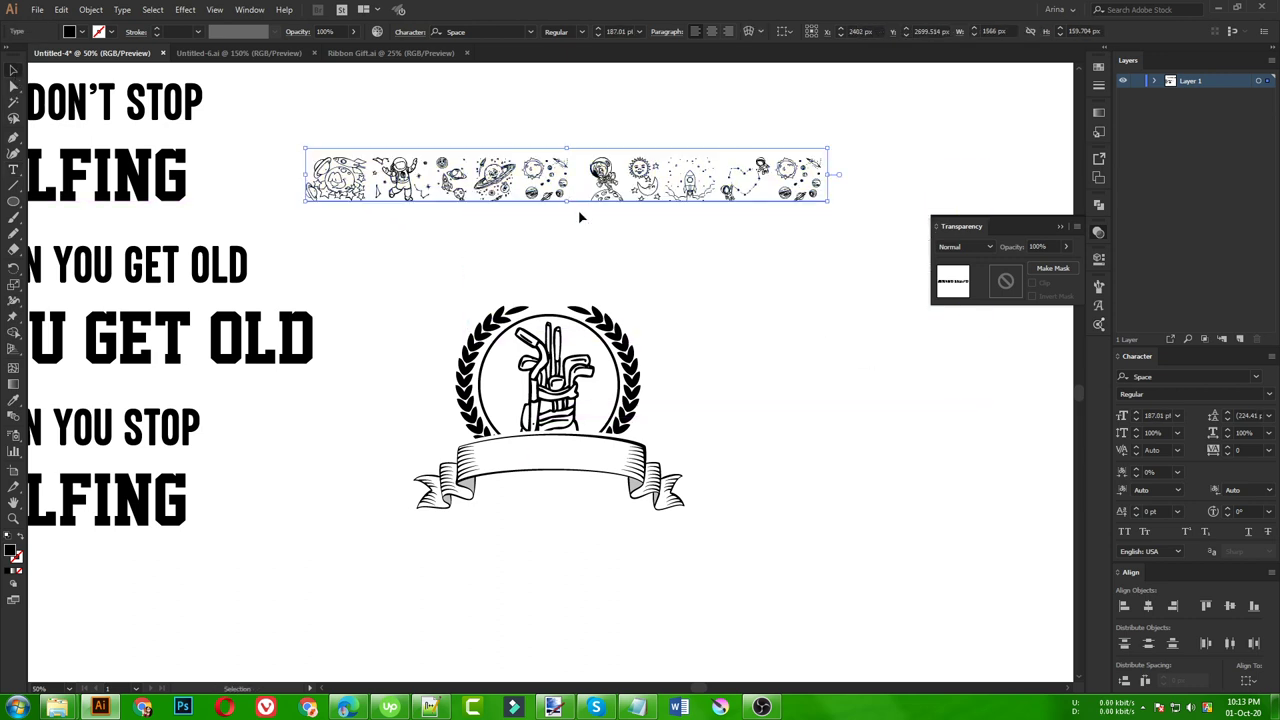
{"action": "left_click_drag", "start_coordinate": [837, 174], "coordinate": [1008, 174]}
- Copy the waving astronaut glyph, delete the row of space icons and paste the glyph on its own
{"action": "key", "text": "t"}
{"action": "left_click", "coordinate": [447, 183]}
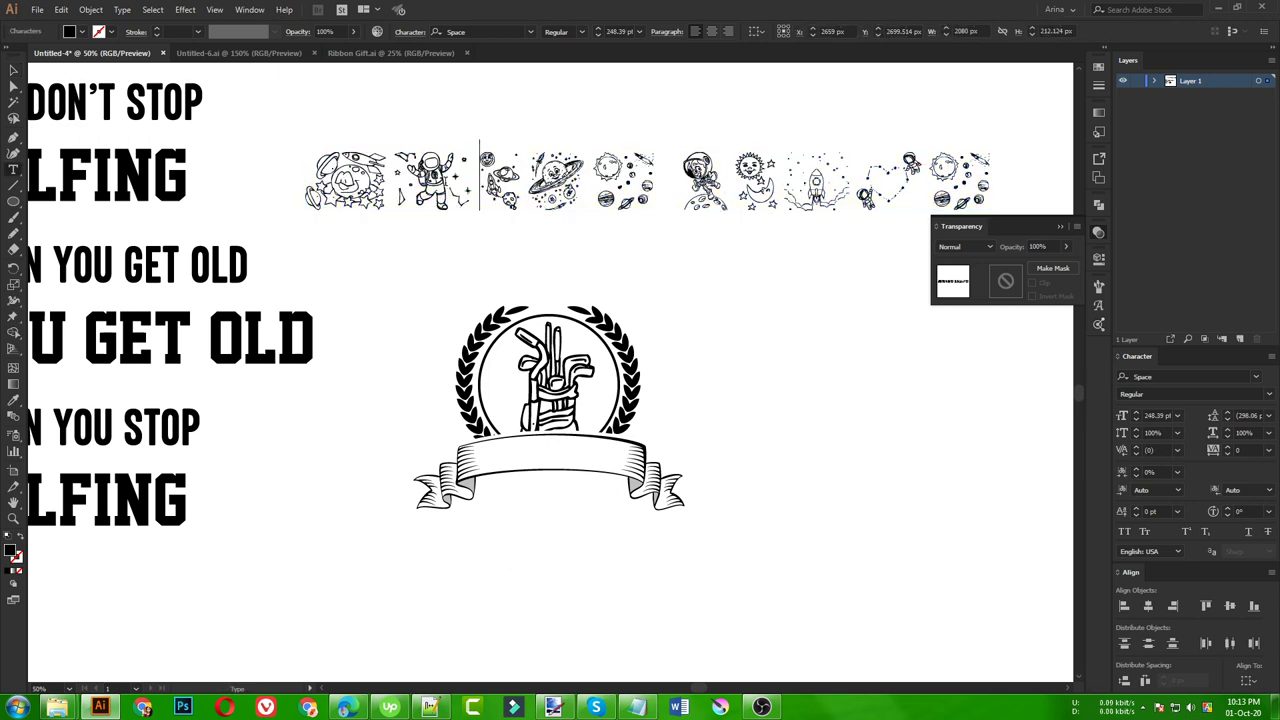
{"action": "left_click_drag", "start_coordinate": [447, 183], "coordinate": [412, 184]}
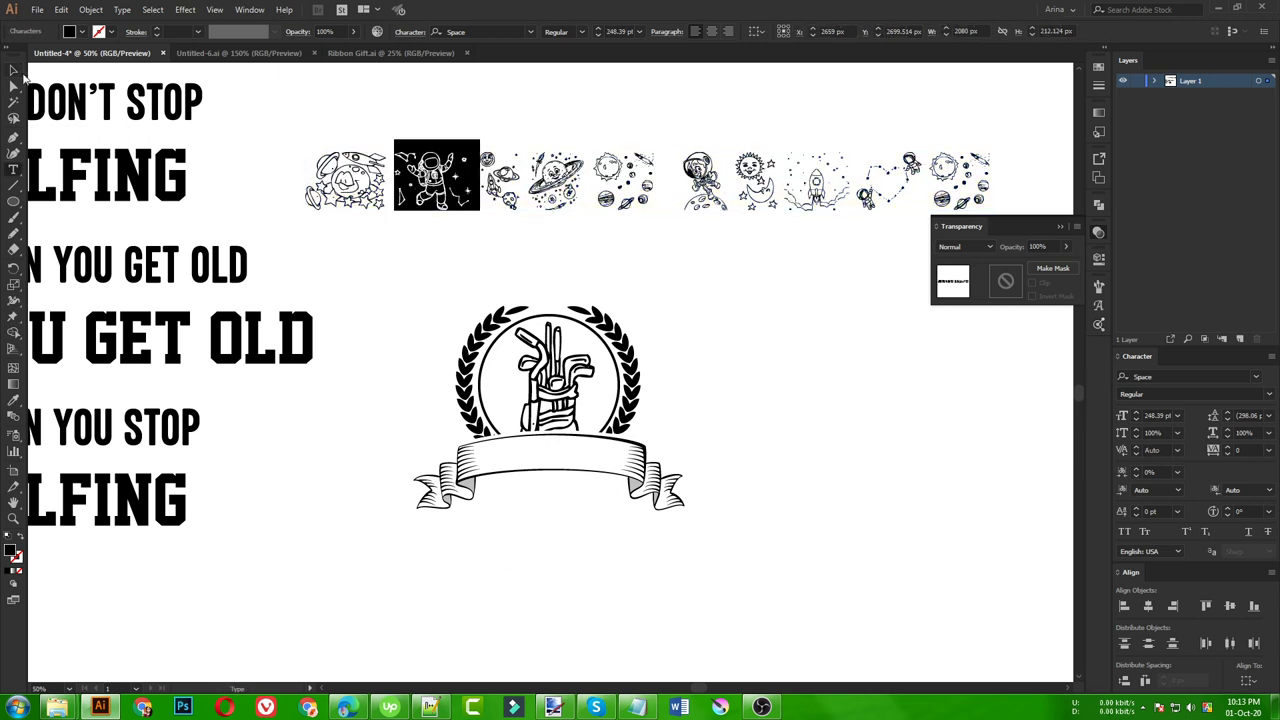
{"action": "left_click", "coordinate": [16, 72]}
{"action": "key", "text": "Delete"}
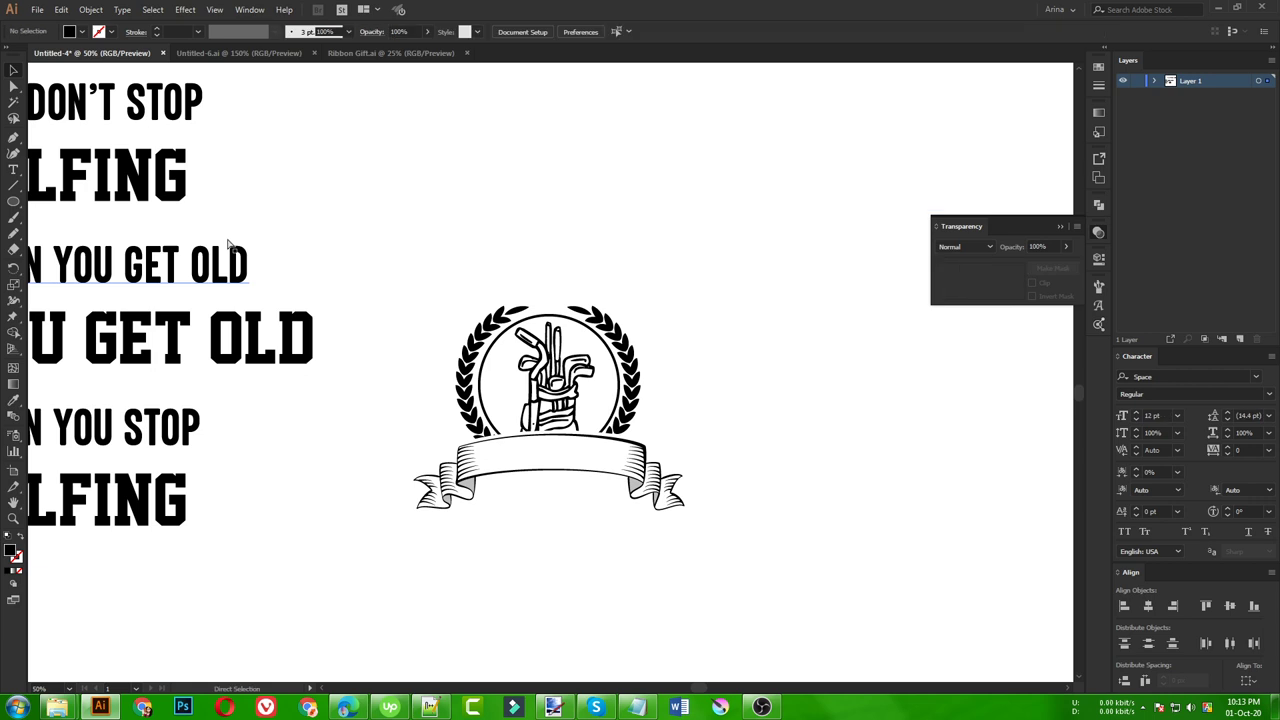
{"action": "key", "text": "ctrl+v"}
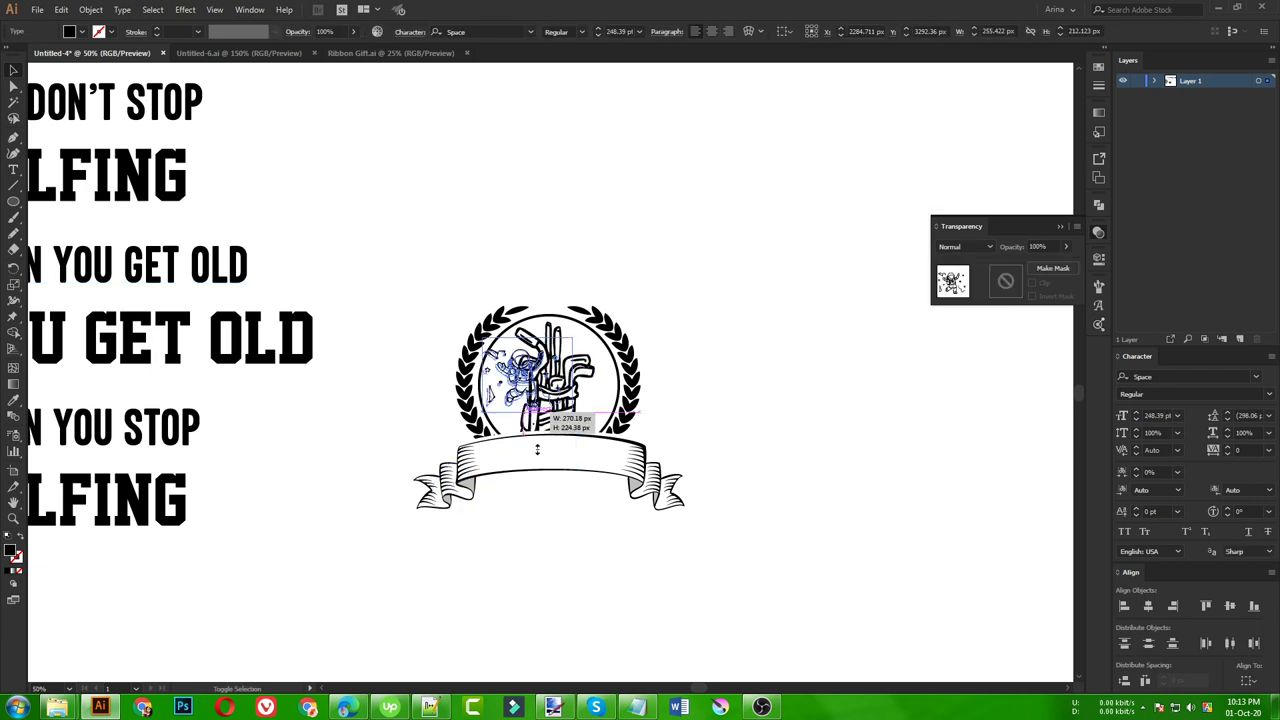
- Enlarge the pasted astronaut glyph to about 1111 pt above the badge, and delete it
{"action": "left_click_drag", "start_coordinate": [567, 409], "coordinate": [716, 654]}
{"action": "left_click_drag", "start_coordinate": [526, 566], "coordinate": [541, 243]}
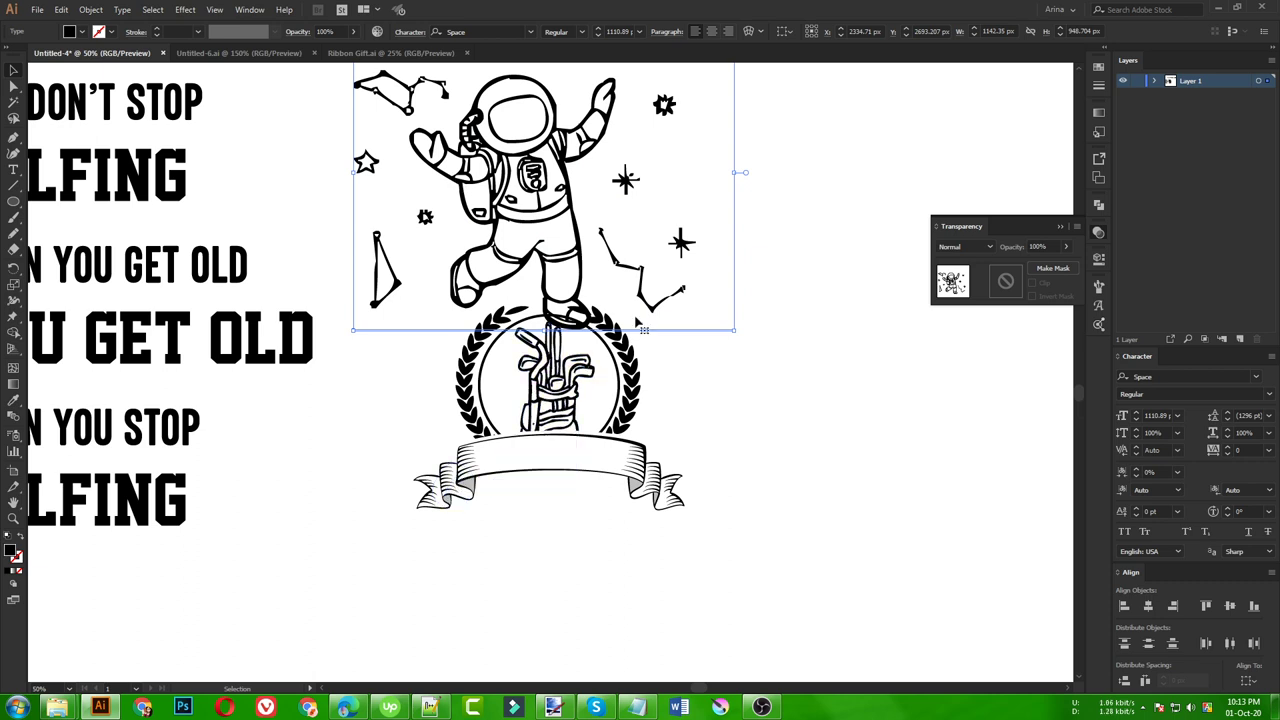
{"action": "key", "text": "Delete"}
- Review the golfing quote's text lines against the badge and its empty ribbon banner
{"action": "scroll", "coordinate": [404, 399], "scroll_direction": "down", "scroll_amount": 1}
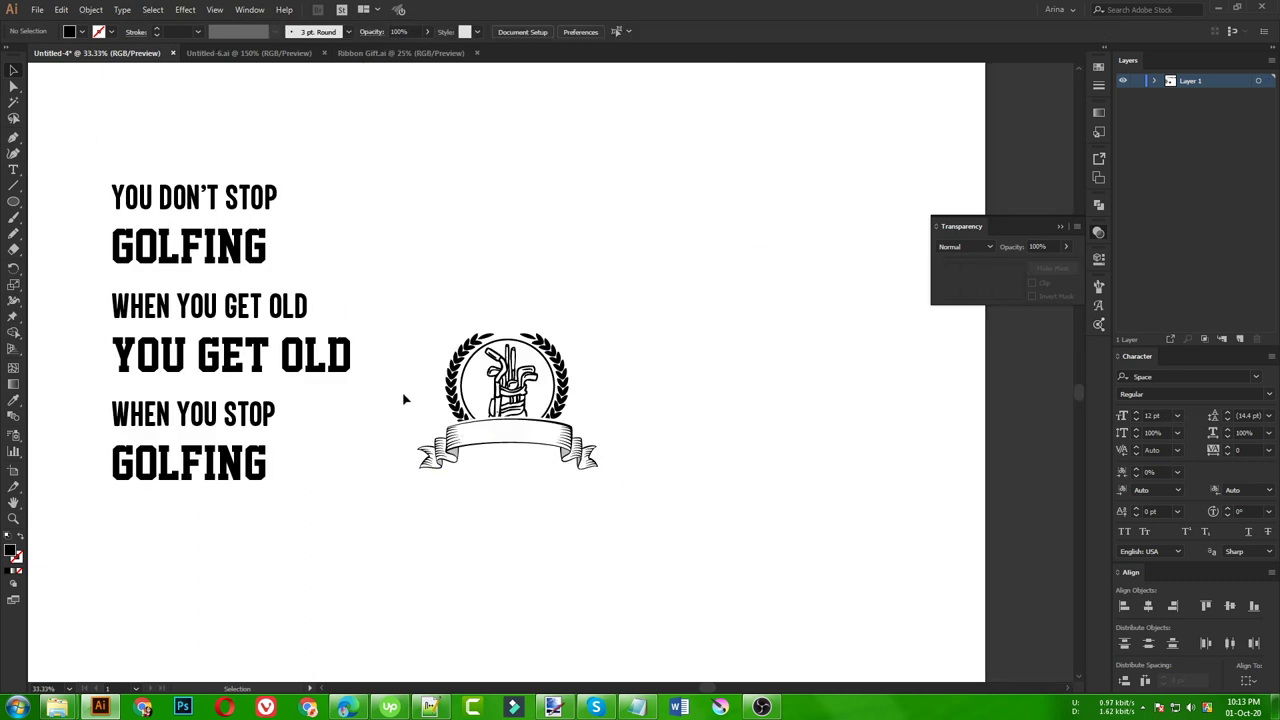
{"action": "scroll", "coordinate": [625, 422], "scroll_direction": "up", "scroll_amount": 1}
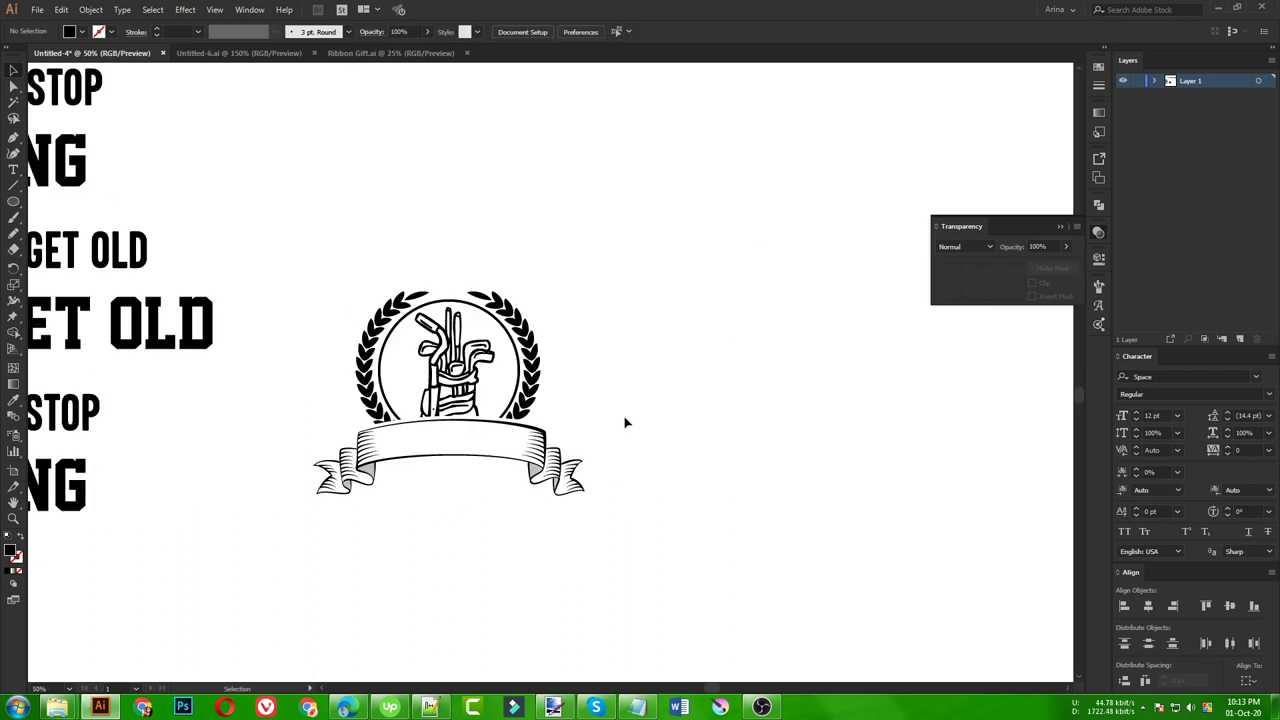
{"action": "scroll", "coordinate": [625, 422], "scroll_direction": "down", "scroll_amount": 1}
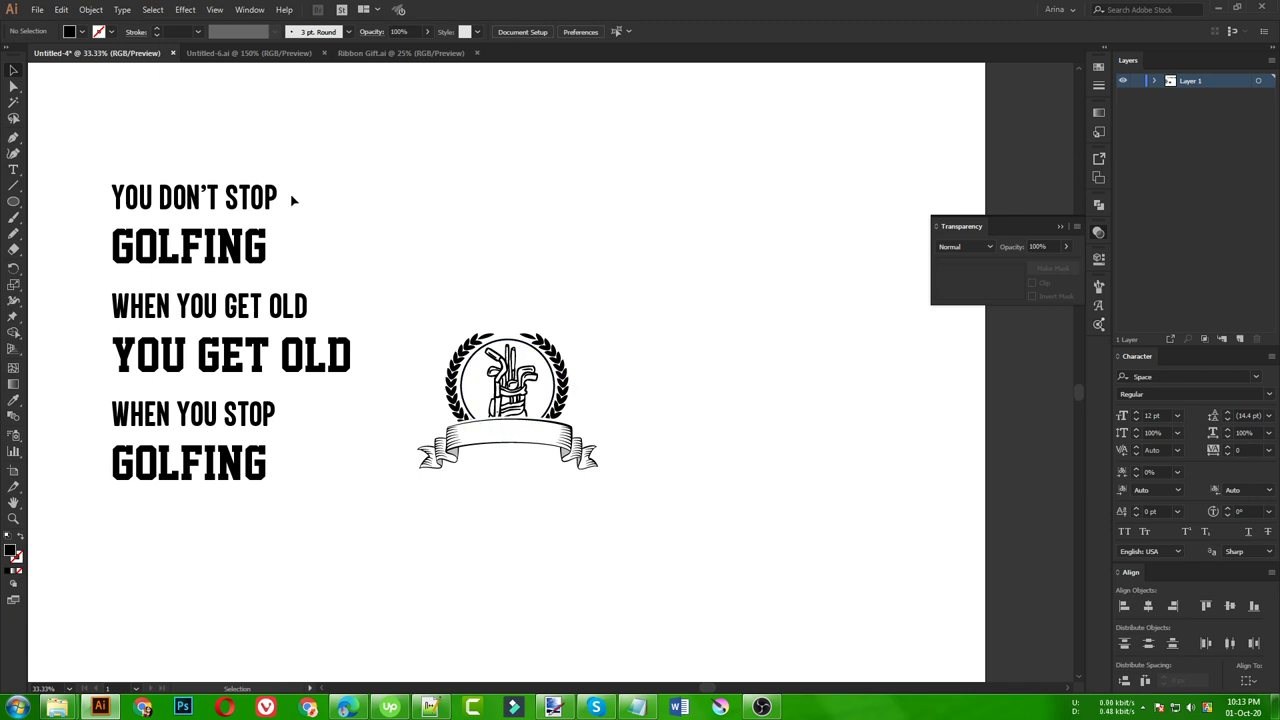
{"action": "left_click_drag", "start_coordinate": [280, 136], "coordinate": [137, 307]}
{"action": "scroll", "coordinate": [95, 263], "scroll_direction": "up", "scroll_amount": 1}
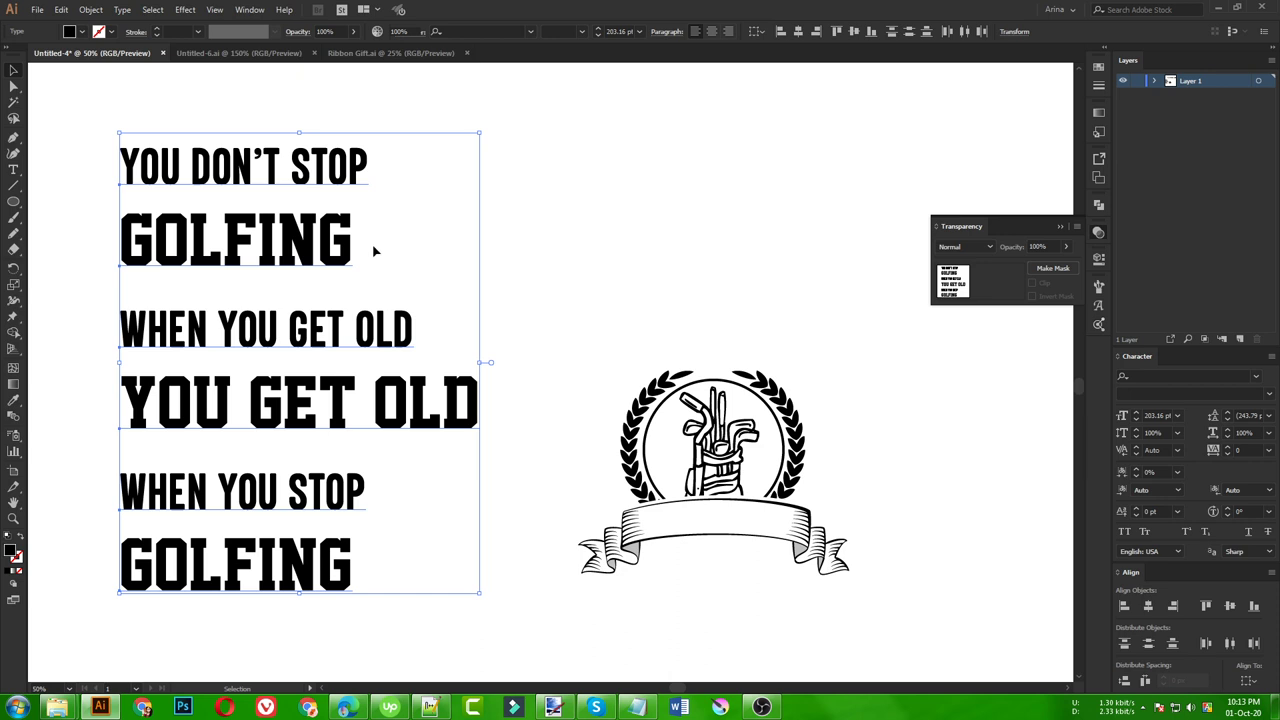
{"action": "left_click", "coordinate": [375, 252]}
{"action": "left_click", "coordinate": [235, 240]}
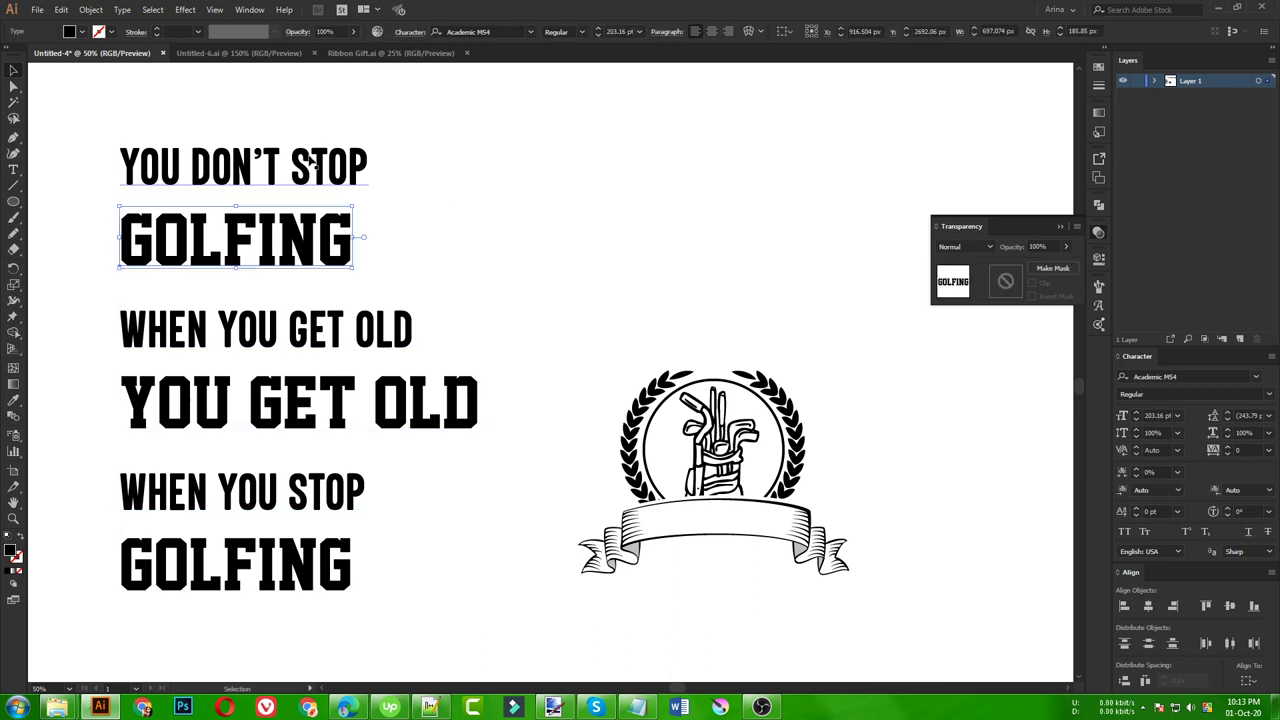
{"action": "left_click", "coordinate": [243, 166]}
{"action": "left_click", "coordinate": [423, 194]}
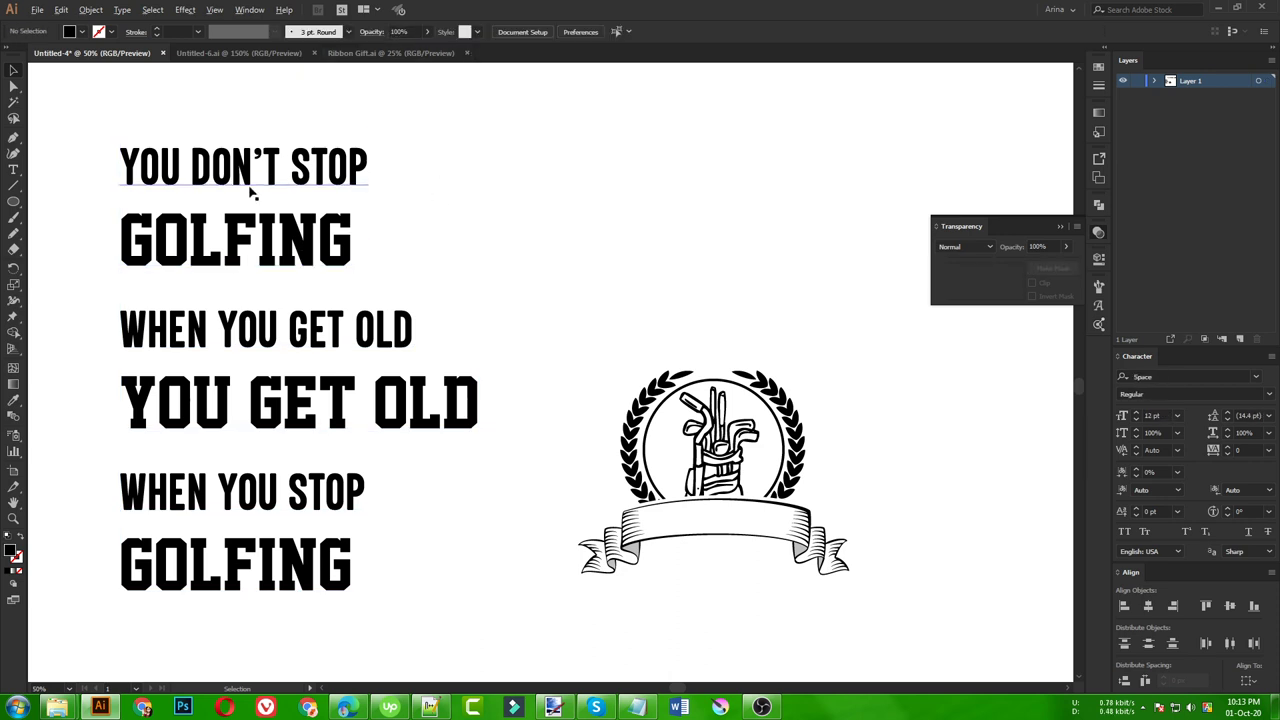
{"action": "scroll", "coordinate": [380, 185], "scroll_direction": "down", "scroll_amount": 1}
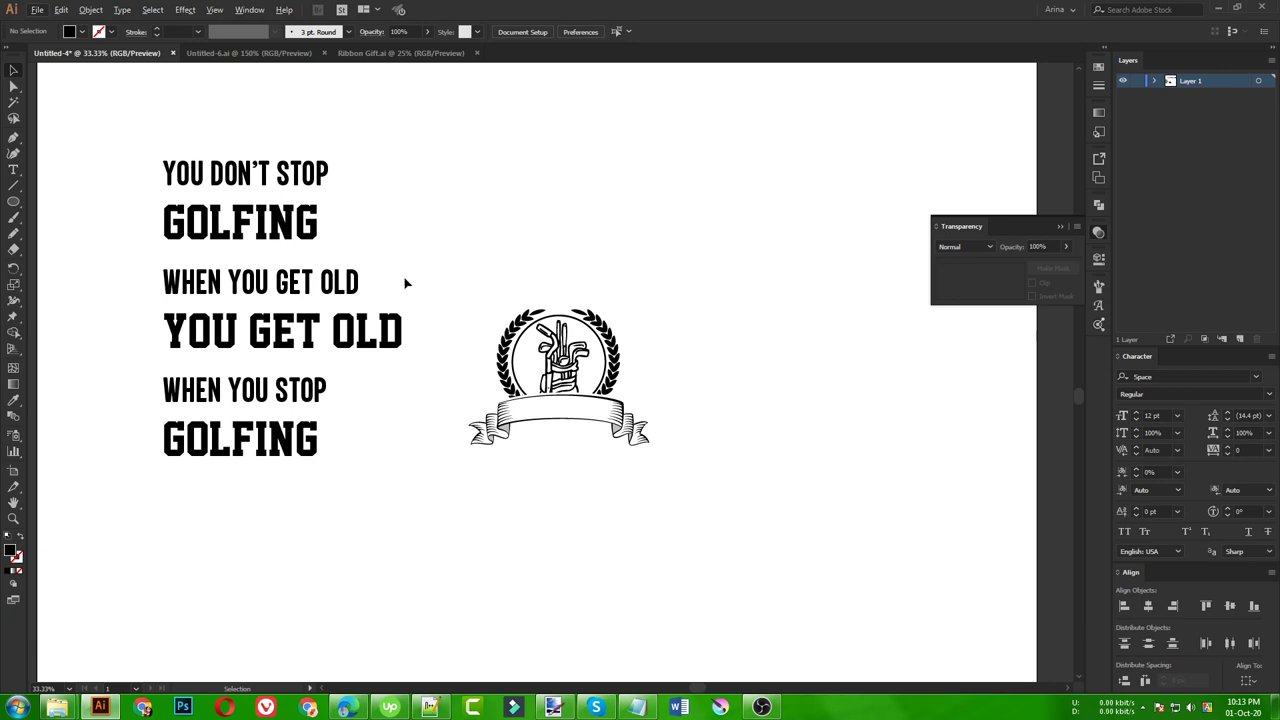
{"action": "scroll", "coordinate": [713, 429], "scroll_direction": "up", "scroll_amount": 1}
{"action": "scroll", "coordinate": [671, 420], "scroll_direction": "up", "scroll_amount": 1}
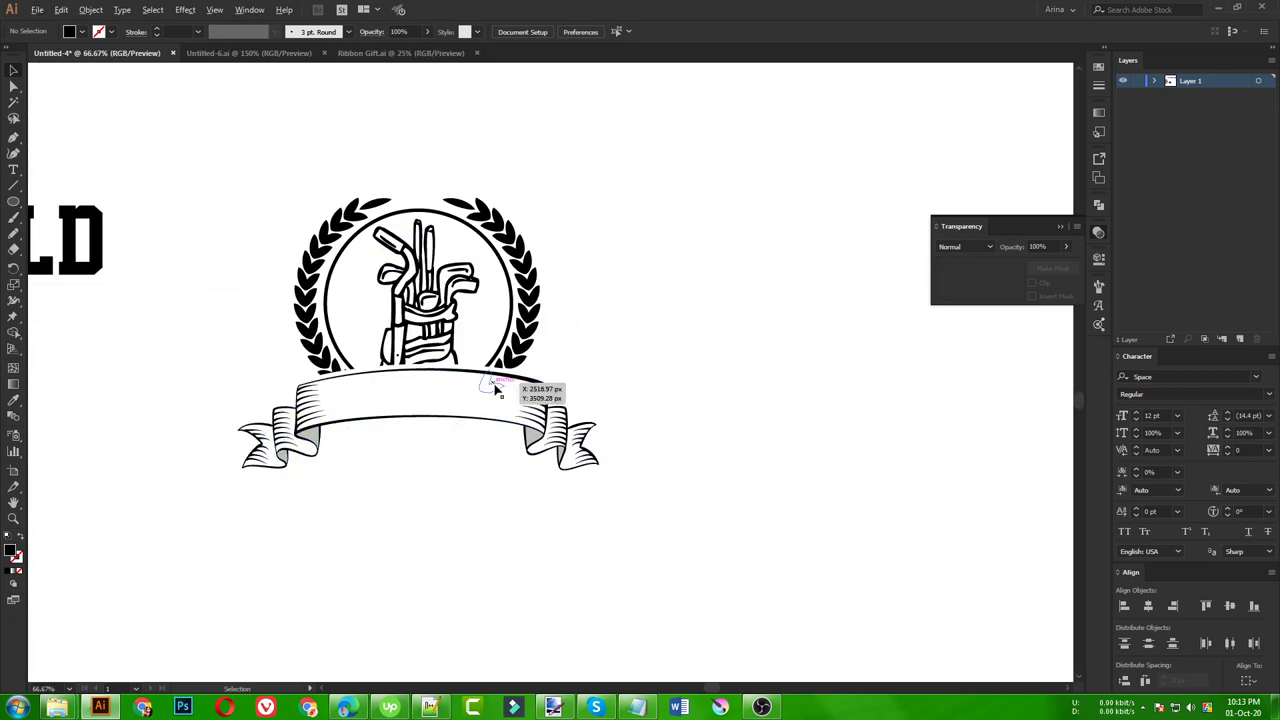
{"action": "scroll", "coordinate": [497, 390], "scroll_direction": "down", "scroll_amount": 2}
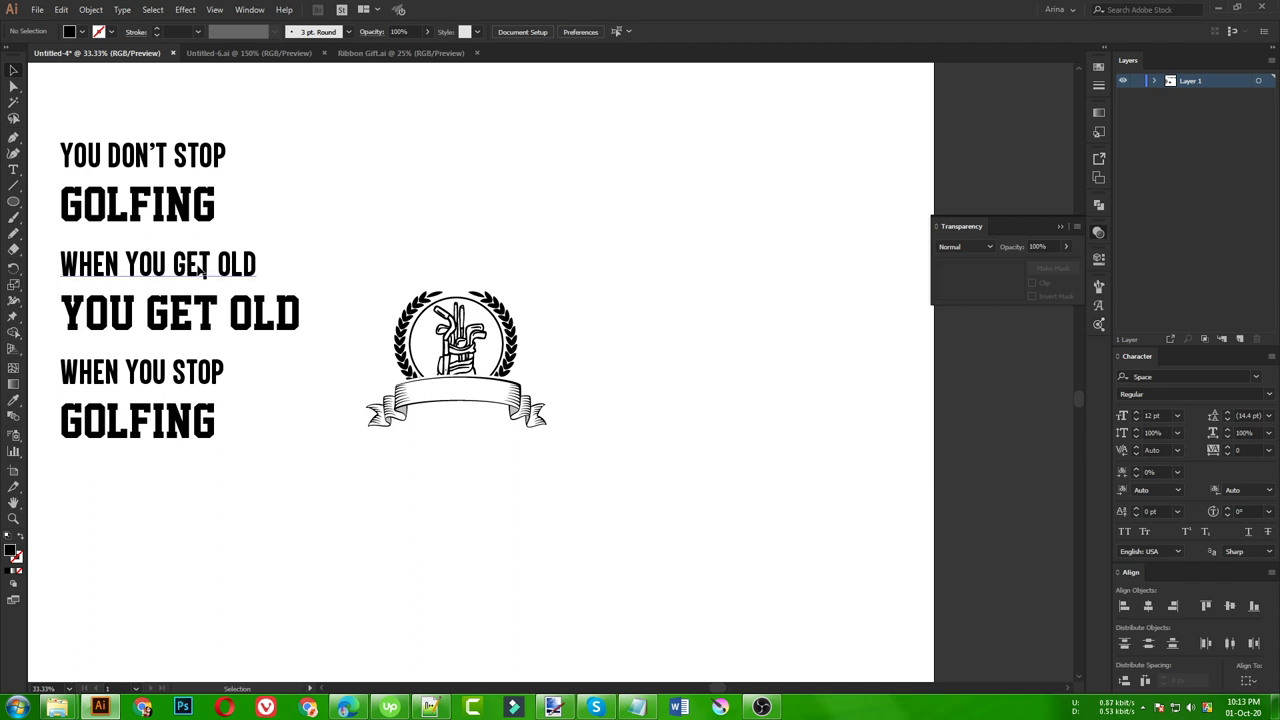
{"action": "left_click_drag", "start_coordinate": [208, 120], "coordinate": [426, 242]}
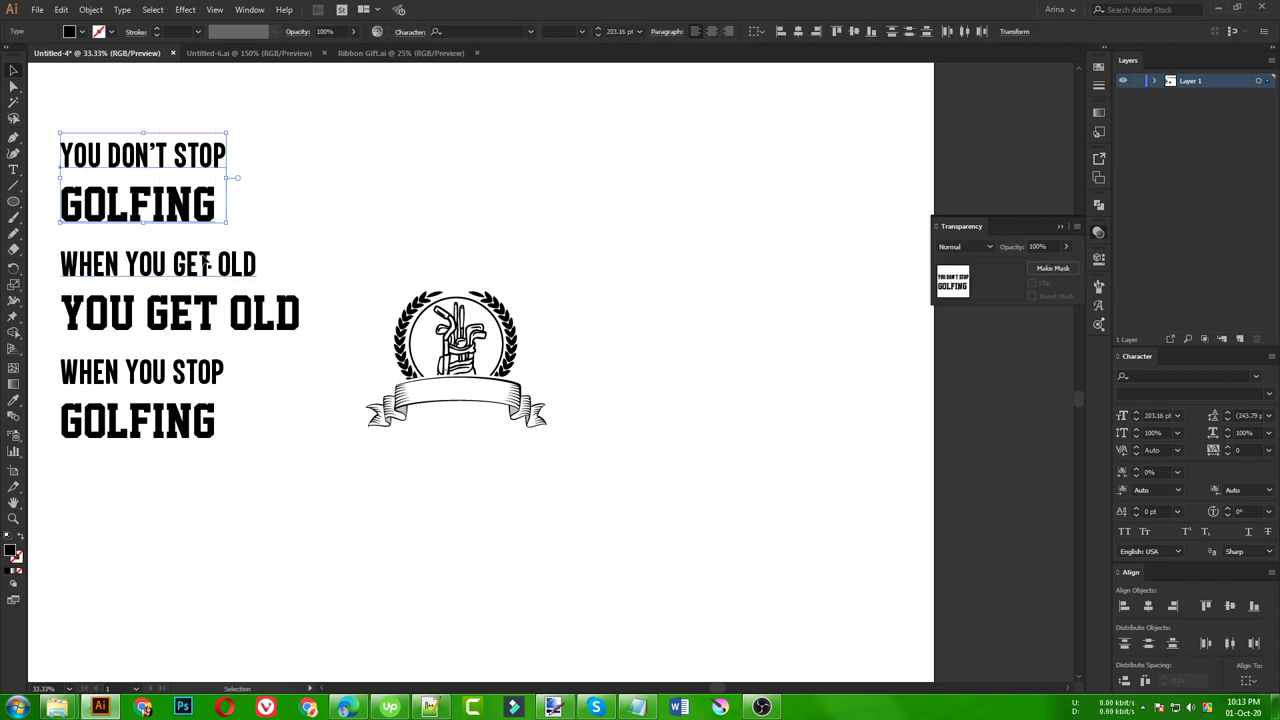
{"action": "left_click", "coordinate": [200, 263]}
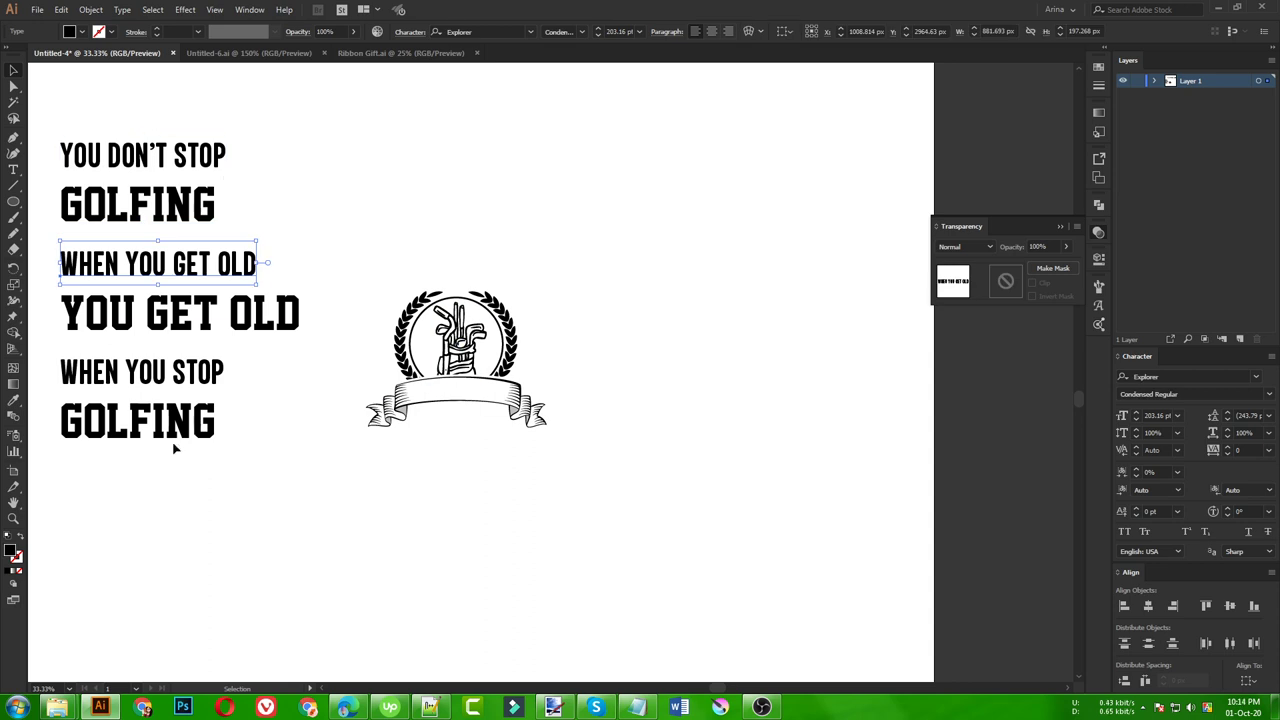
{"action": "scroll", "coordinate": [480, 430], "scroll_direction": "up", "scroll_amount": 1}
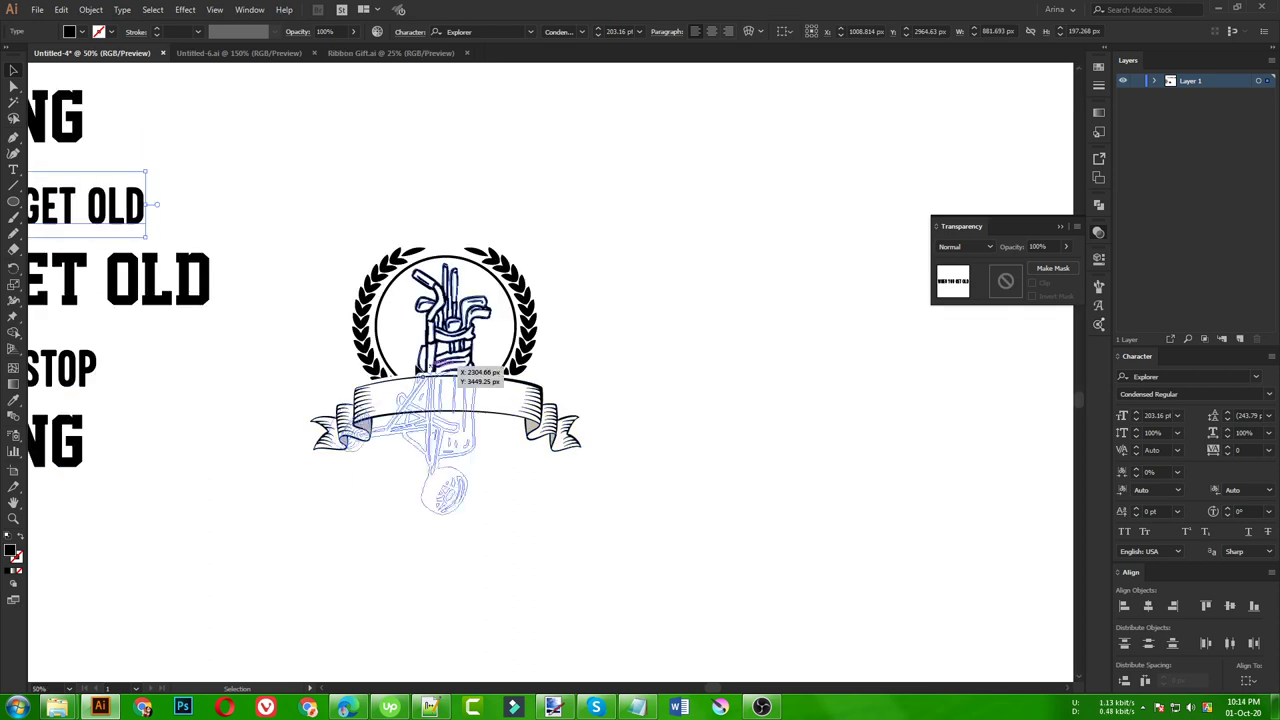
{"action": "left_click", "coordinate": [294, 320]}
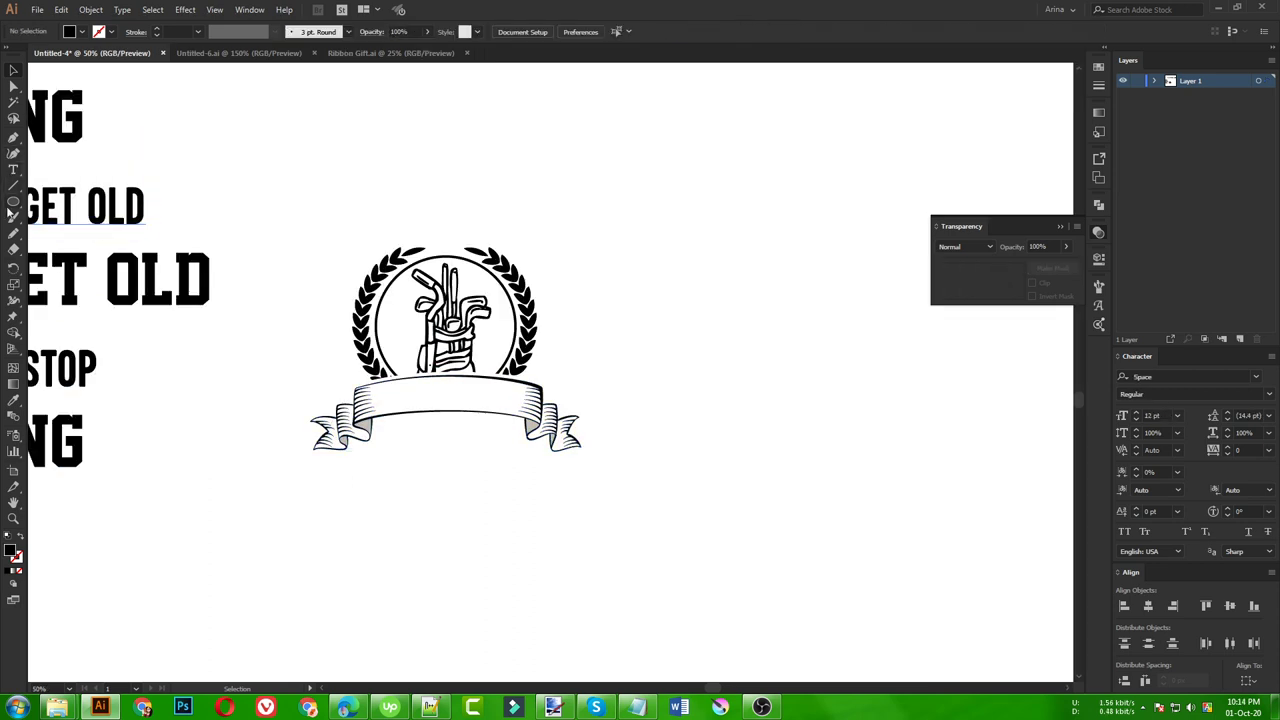
- Draw an ellipse about 866 by 364 px over the ribbon's lower part and swap its black fill to the stroke
{"action": "left_click", "coordinate": [13, 202]}
{"action": "scroll", "coordinate": [471, 474], "scroll_direction": "up", "scroll_amount": 1}
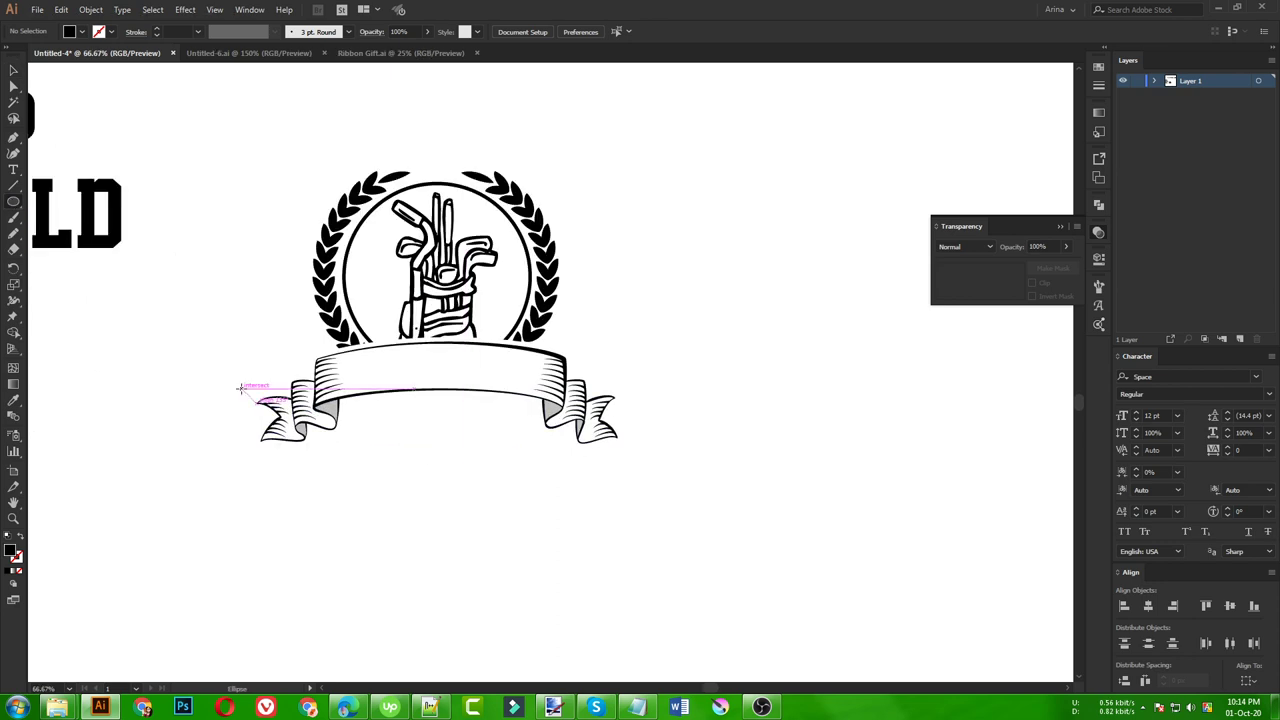
{"action": "left_click_drag", "start_coordinate": [240, 388], "coordinate": [628, 548]}
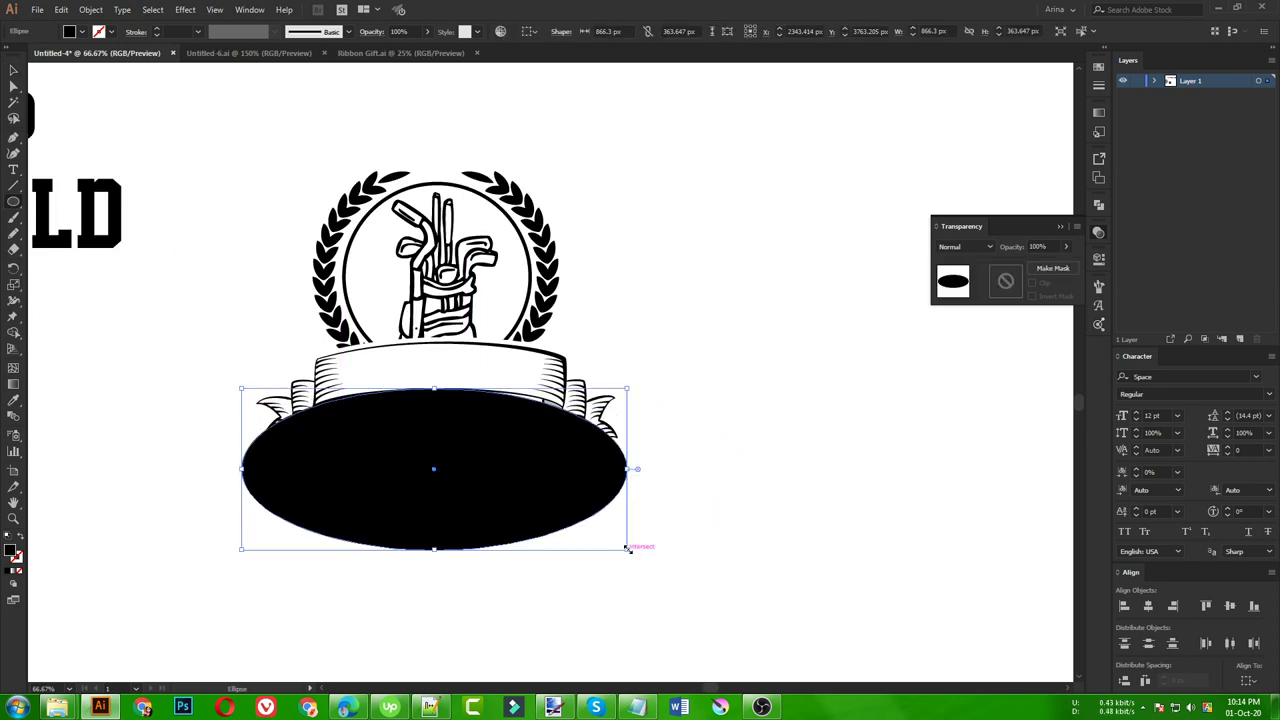
{"action": "key", "text": "shift+x"}
- Nudge the ellipse outline upward about 23 px so its upper arc runs inside the ribbon banner
{"action": "key", "text": "v"}
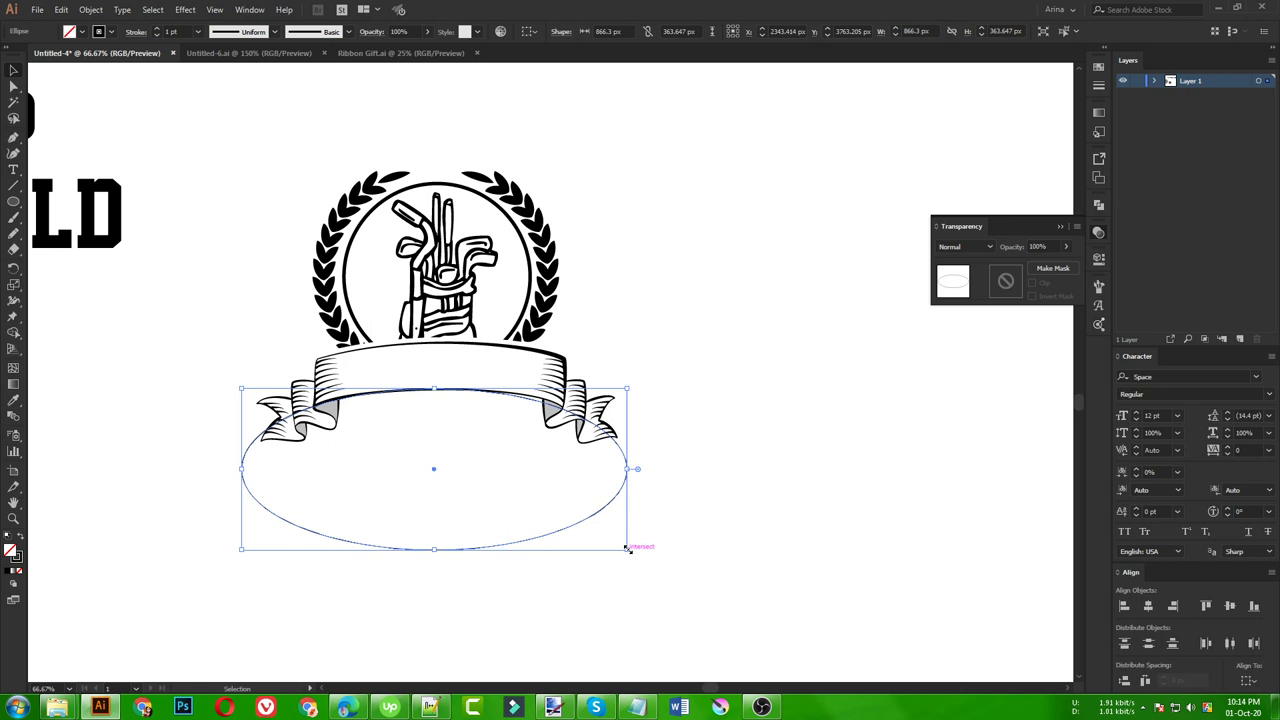
{"action": "key", "text": "Up"}
{"action": "key", "text": "Up"}
{"action": "key", "text": "Up"}
{"action": "key", "text": "Up"}
{"action": "key", "text": "Up"}
{"action": "key", "text": "Up"}
{"action": "key", "text": "Up"}
{"action": "key", "text": "Up"}
{"action": "key", "text": "Up"}
{"action": "key", "text": "Up"}
{"action": "key", "text": "Up"}
{"action": "key", "text": "Up"}
{"action": "key", "text": "Up"}
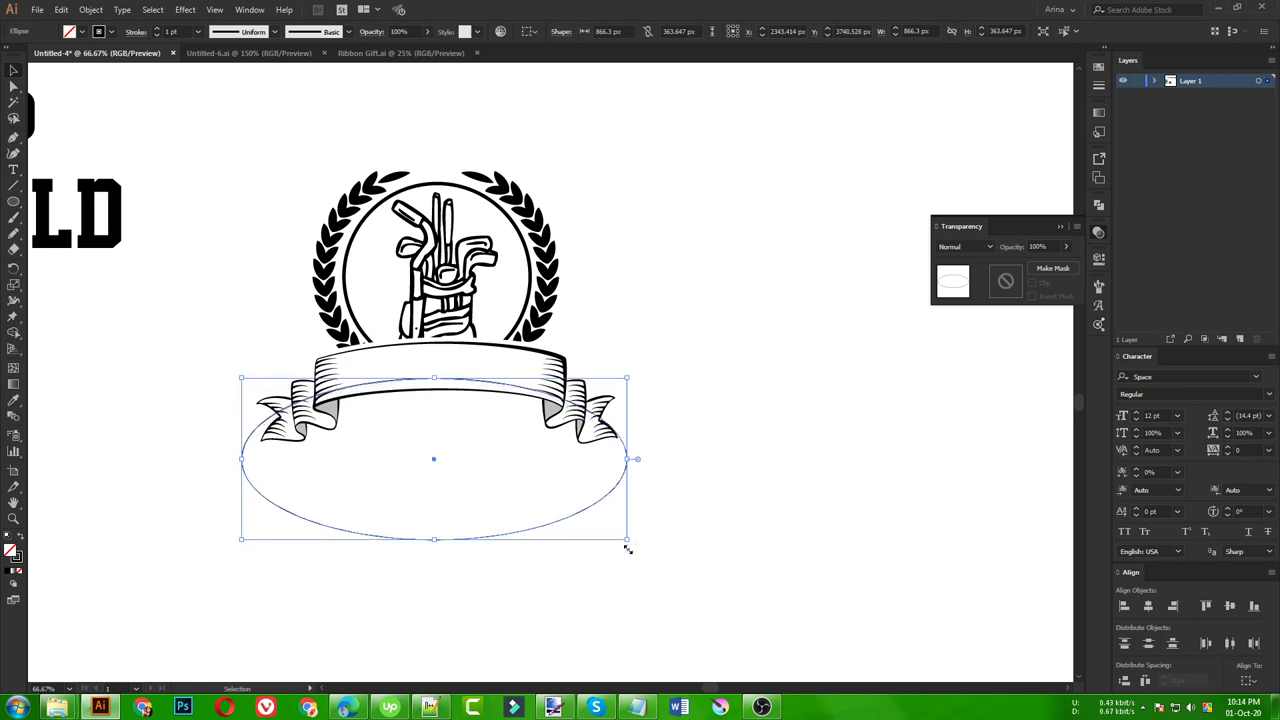
{"action": "scroll", "coordinate": [464, 409], "scroll_direction": "up", "scroll_amount": 2}
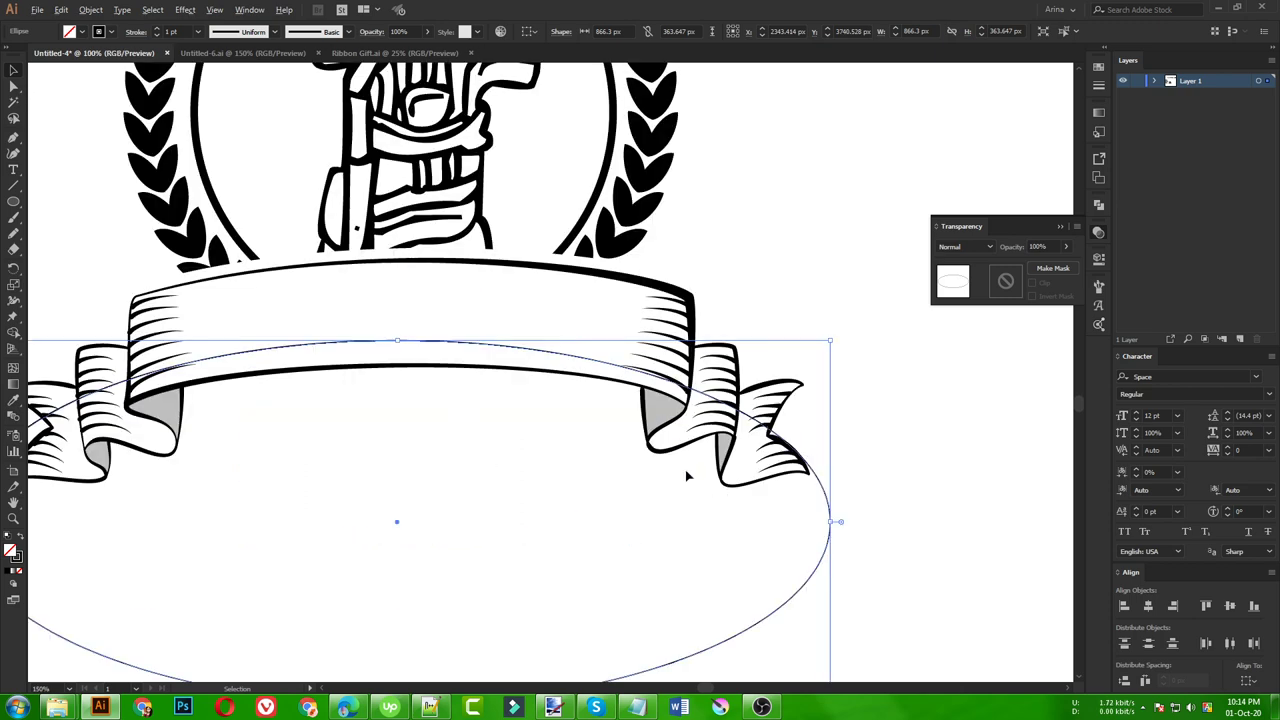
- Nudge the ellipse outline about 11 px downward and widen it to about 927 px across the ribbon
{"action": "scroll", "coordinate": [687, 476], "scroll_direction": "down", "scroll_amount": 2}
{"action": "left_click_drag", "start_coordinate": [812, 504], "coordinate": [815, 505]}
{"action": "key", "text": "Down"}
{"action": "key", "text": "Down"}
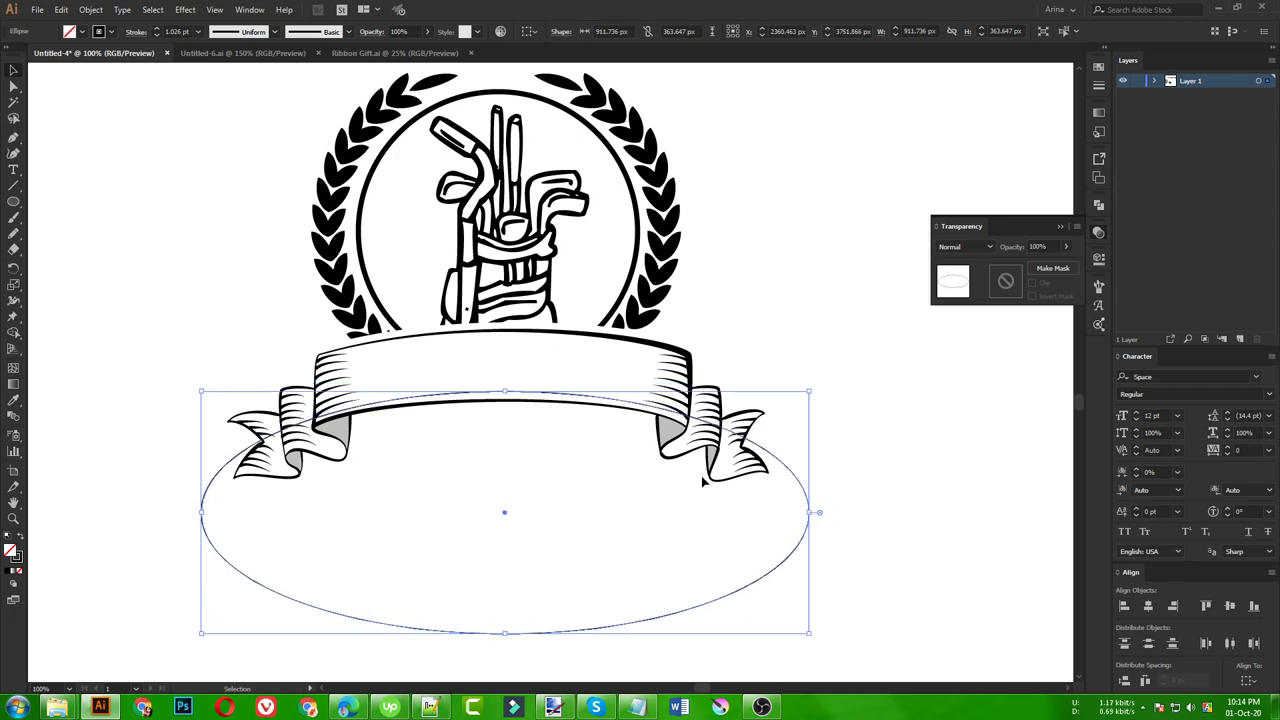
{"action": "left_click_drag", "start_coordinate": [203, 513], "coordinate": [190, 512]}
{"action": "left_click_drag", "start_coordinate": [470, 240], "coordinate": [318, 440]}
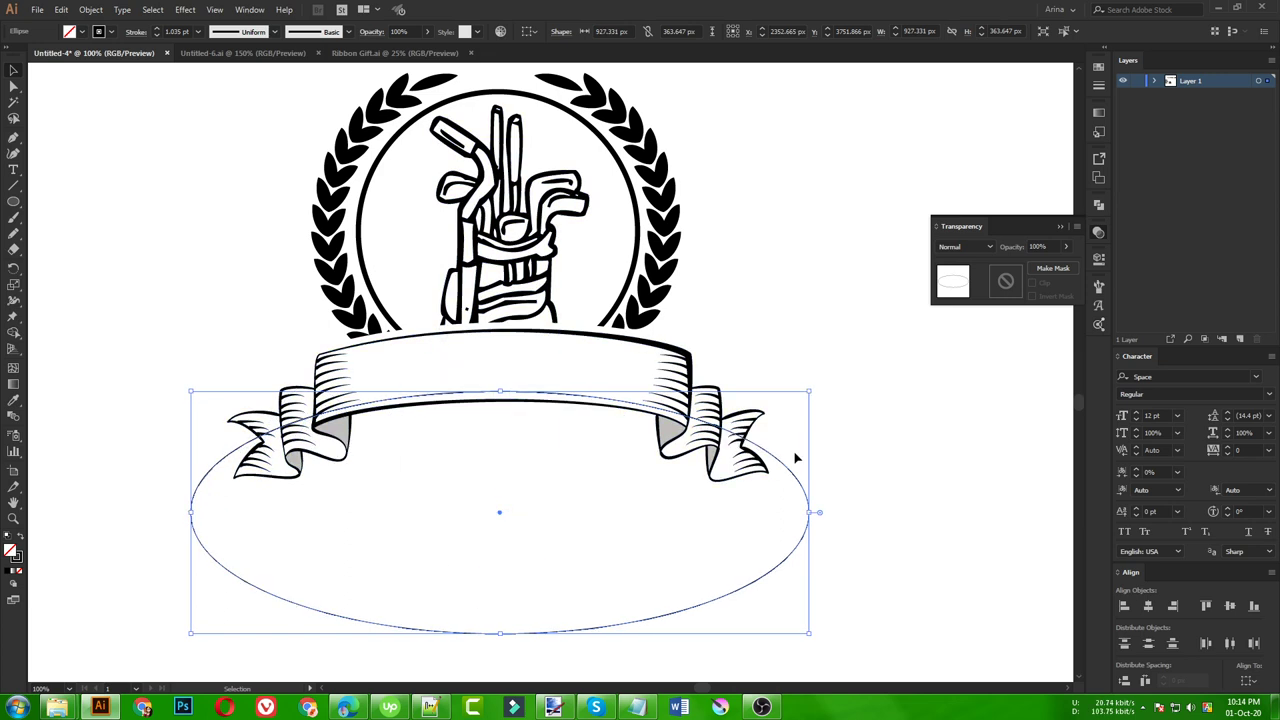
- Cut the condensed "WHEN YOU GET OLD" line from the stacked quote text
{"action": "left_click_drag", "start_coordinate": [586, 374], "coordinate": [457, 355]}
{"action": "key", "text": "ctrl+minus"}
{"action": "key", "text": "ctrl+minus"}
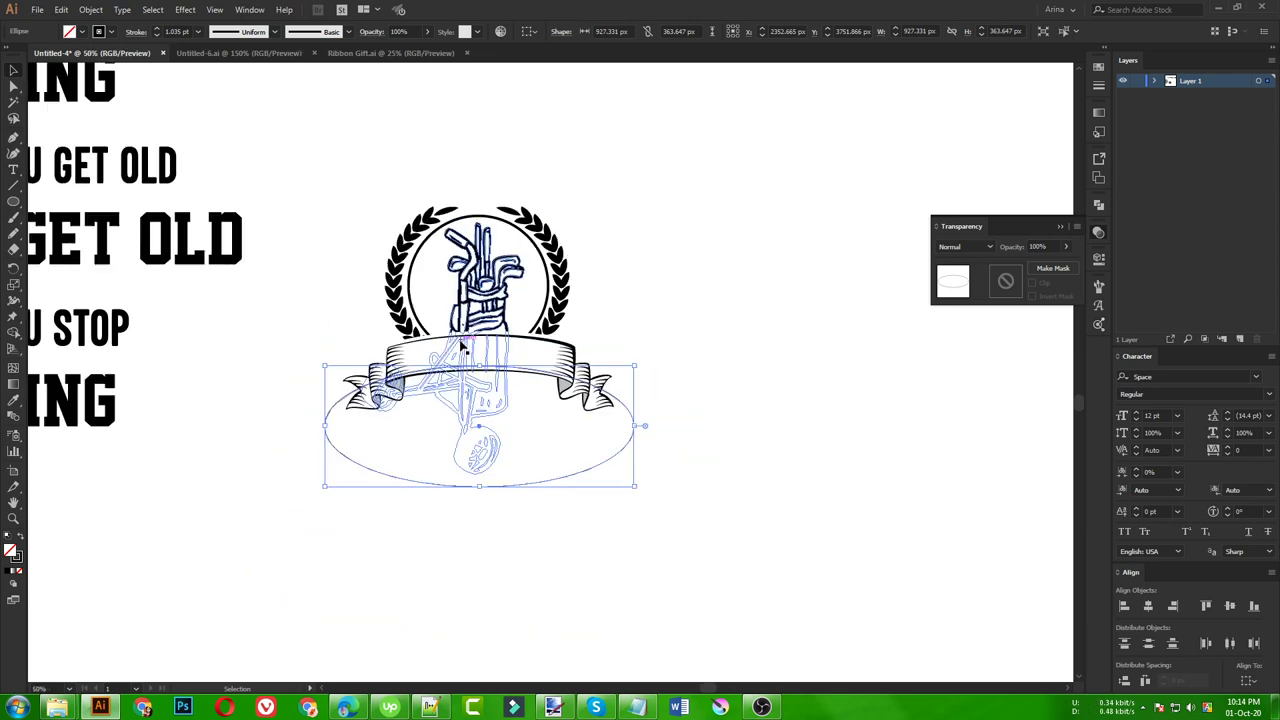
{"action": "key", "text": "ctrl+minus"}
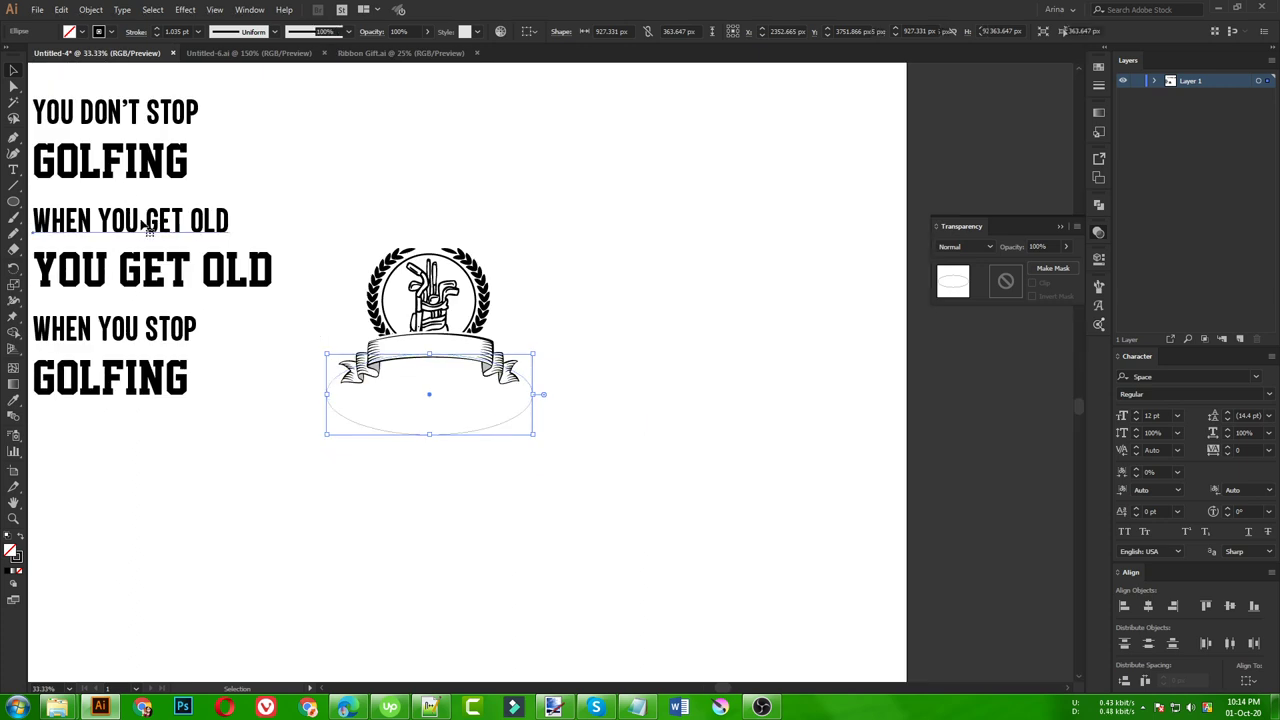
{"action": "left_click", "coordinate": [158, 224]}
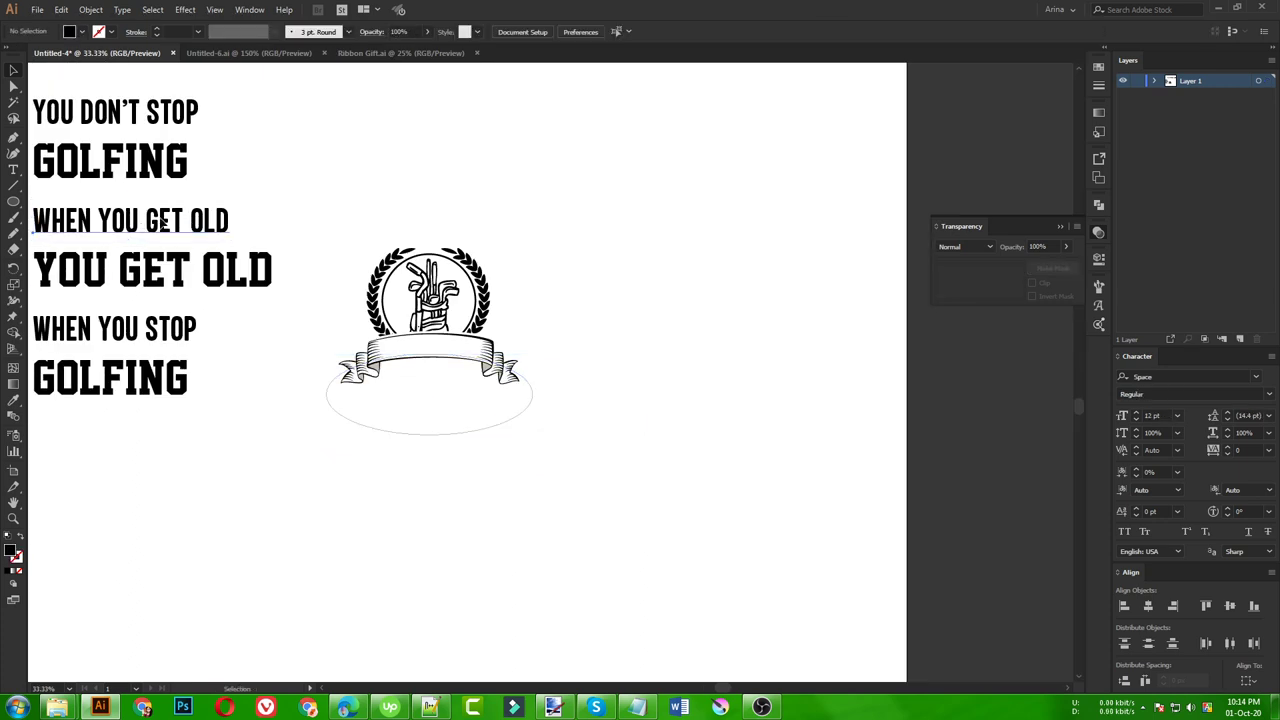
{"action": "key", "text": "Delete"}
- Place "WHEN YOU GET OLD" as type on a path along the ellipse's upper arc, keeping its Explorer Condensed Regular font
{"action": "left_click_drag", "start_coordinate": [425, 300], "coordinate": [362, 342]}
{"action": "key", "text": "ctrl+plus"}
{"action": "key", "text": "ctrl+plus"}
{"action": "key", "text": "ctrl+plus"}
{"action": "left_click", "coordinate": [12, 170]}
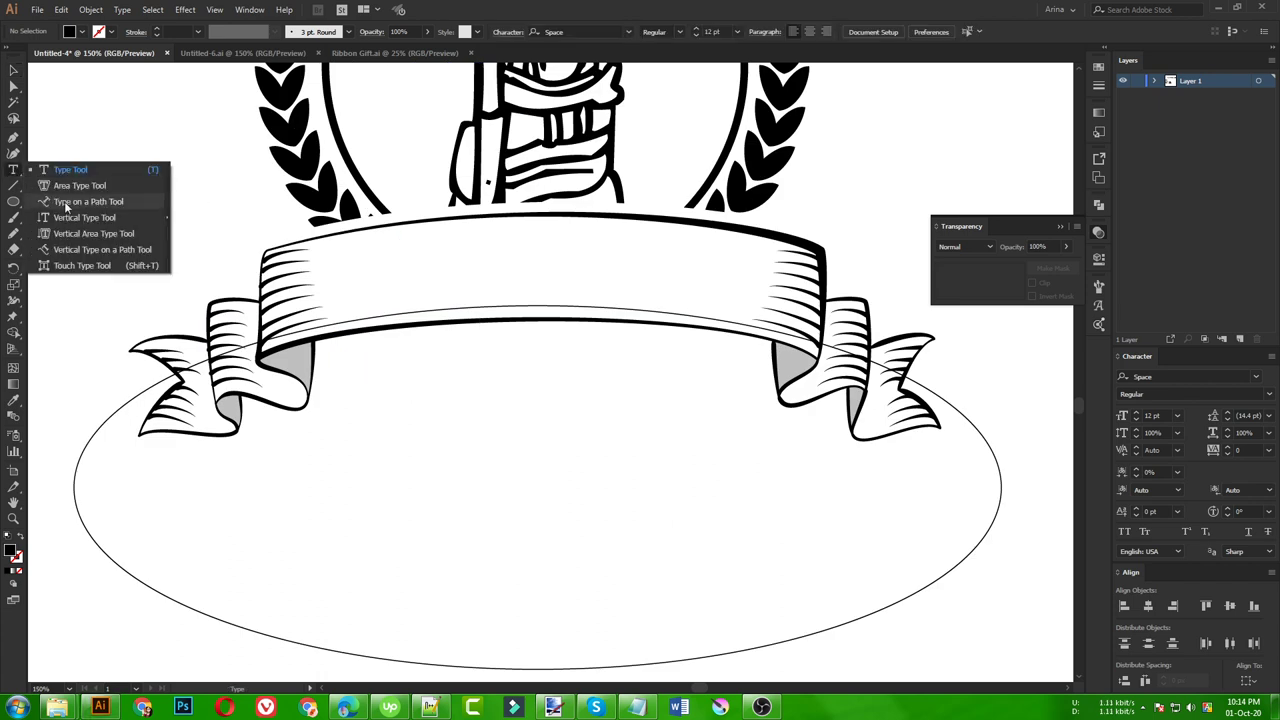
{"action": "left_click", "coordinate": [93, 202]}
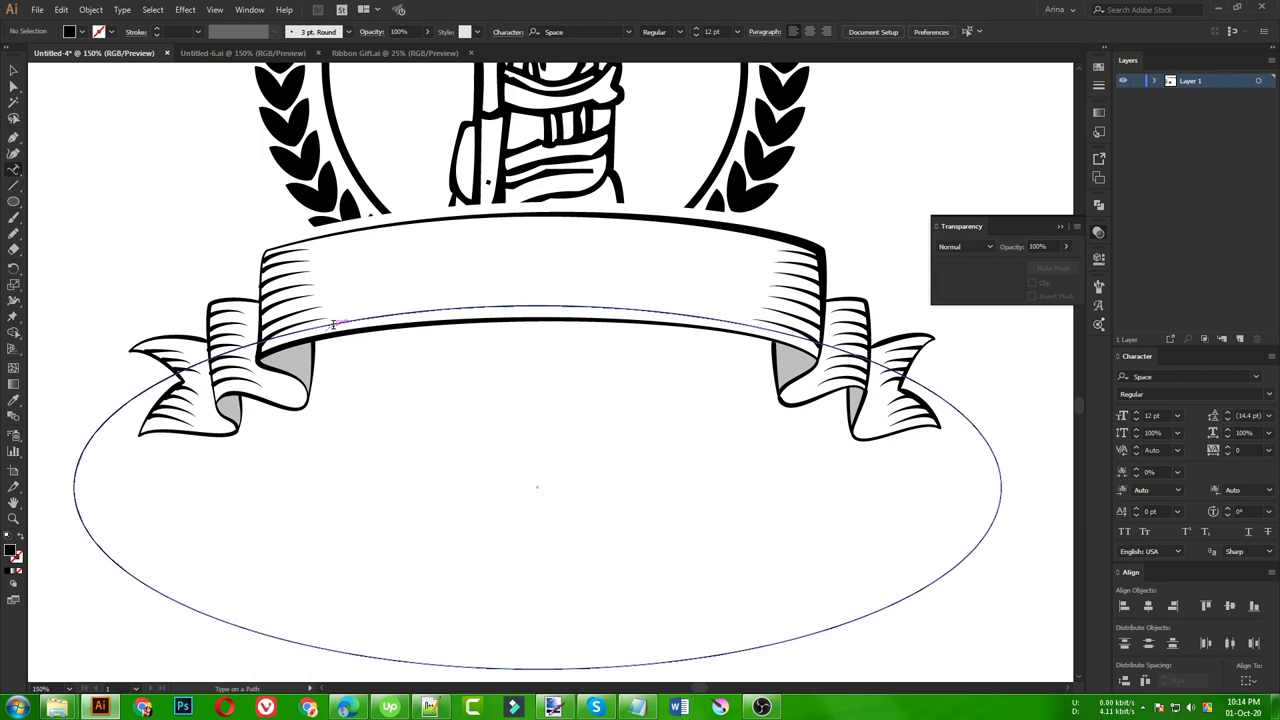
{"action": "left_click", "coordinate": [333, 324]}
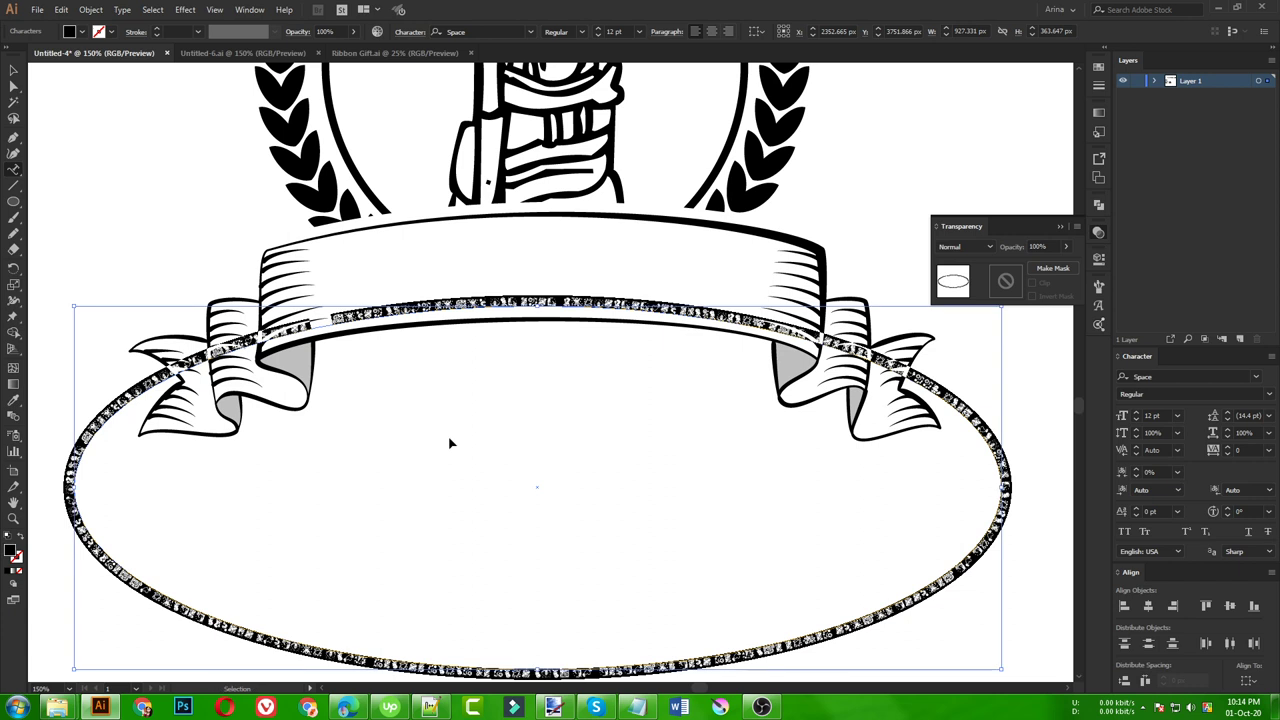
{"action": "type", "text": "WHEN YOU GET OLD"}
{"action": "key", "text": "Escape"}
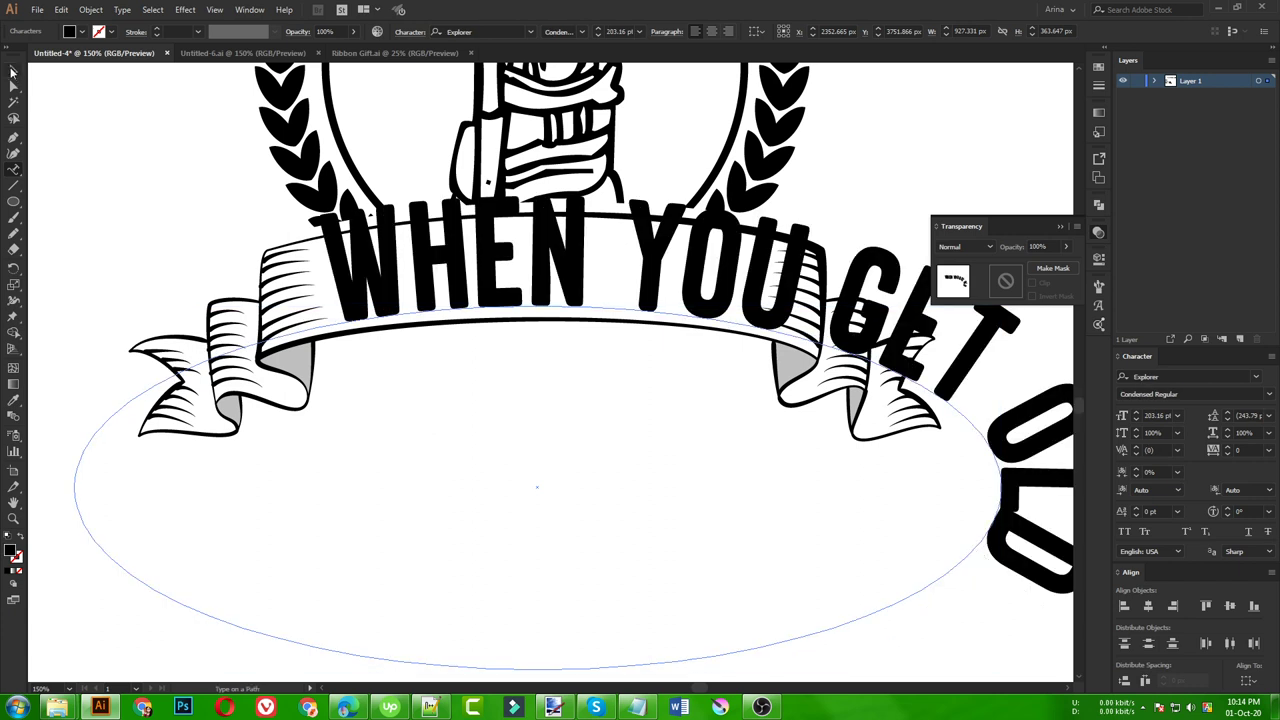
- Reduce the curved banner text to 120 pt
{"action": "left_click", "coordinate": [617, 31]}
{"action": "type", "text": "130"}
{"action": "key", "text": "Return"}
{"action": "scroll", "coordinate": [617, 31], "scroll_direction": "down", "scroll_amount": 10}
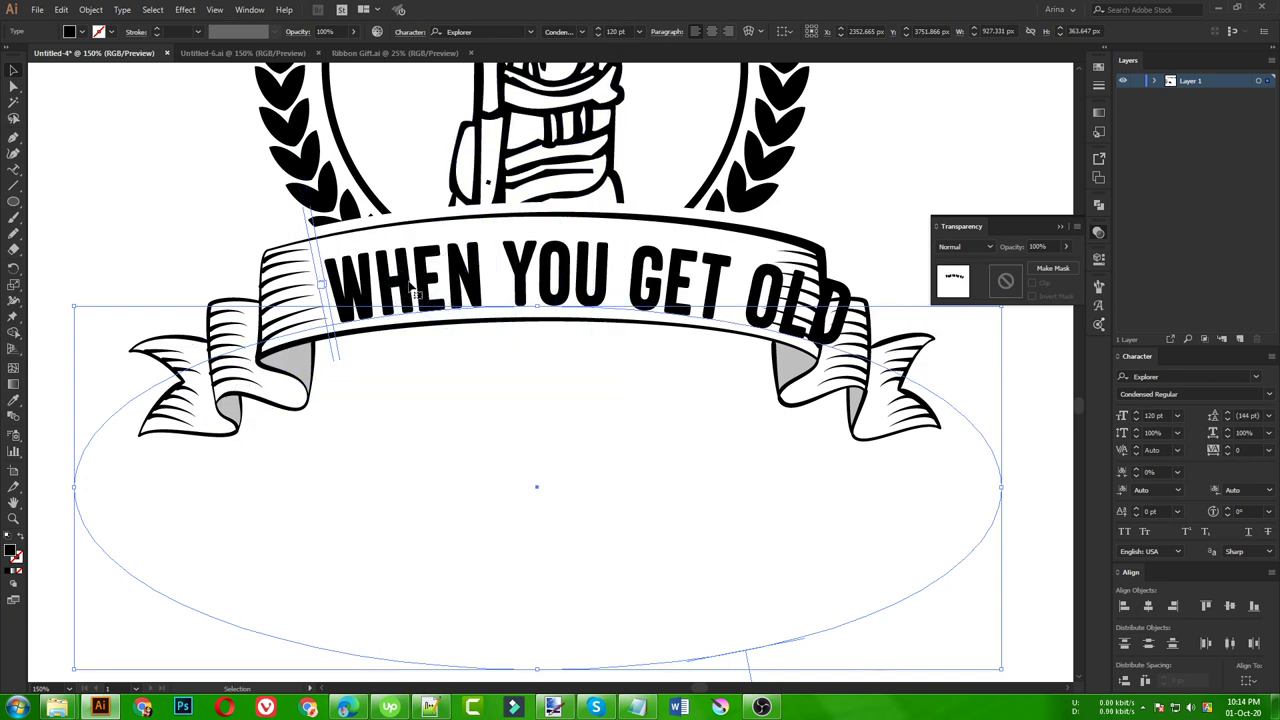
{"action": "scroll", "coordinate": [394, 228], "scroll_direction": "down", "scroll_amount": 1}
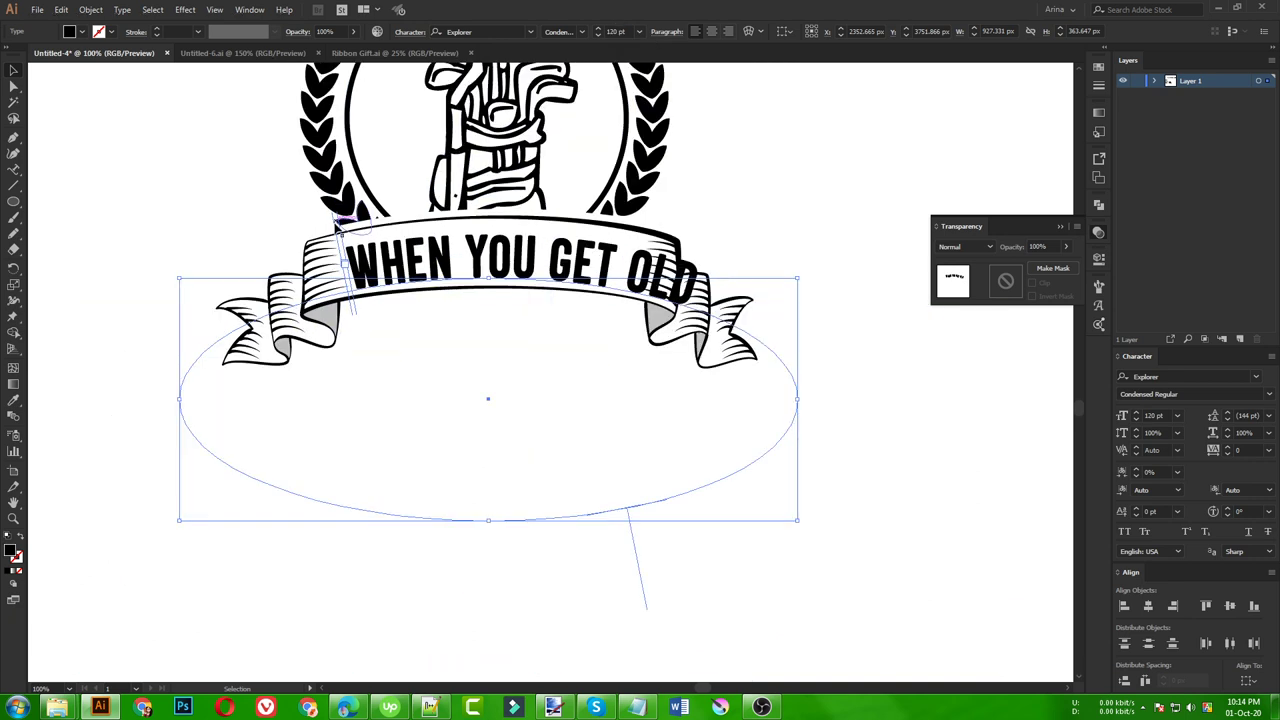
- Move the path text's start and end brackets to the ellipse's left and right extremes, and centre-align the text
{"action": "mouse_move", "coordinate": [336, 232]}
{"action": "left_mouse_down"}
{"action": "mouse_move", "coordinate": [177, 314]}
{"action": "mouse_move", "coordinate": [723, 557]}
{"action": "mouse_move", "coordinate": [894, 431]}
{"action": "mouse_move", "coordinate": [896, 406]}
{"action": "left_mouse_up"}
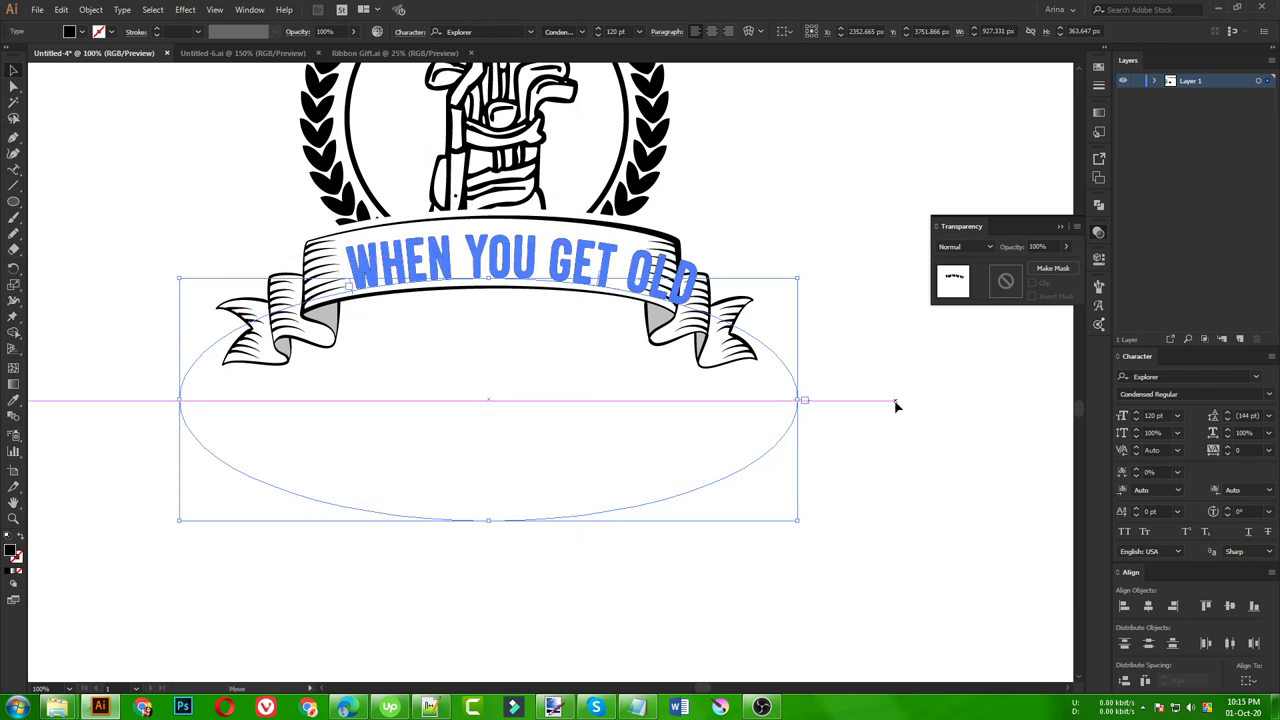
{"action": "left_click_drag", "start_coordinate": [896, 406], "coordinate": [895, 405]}
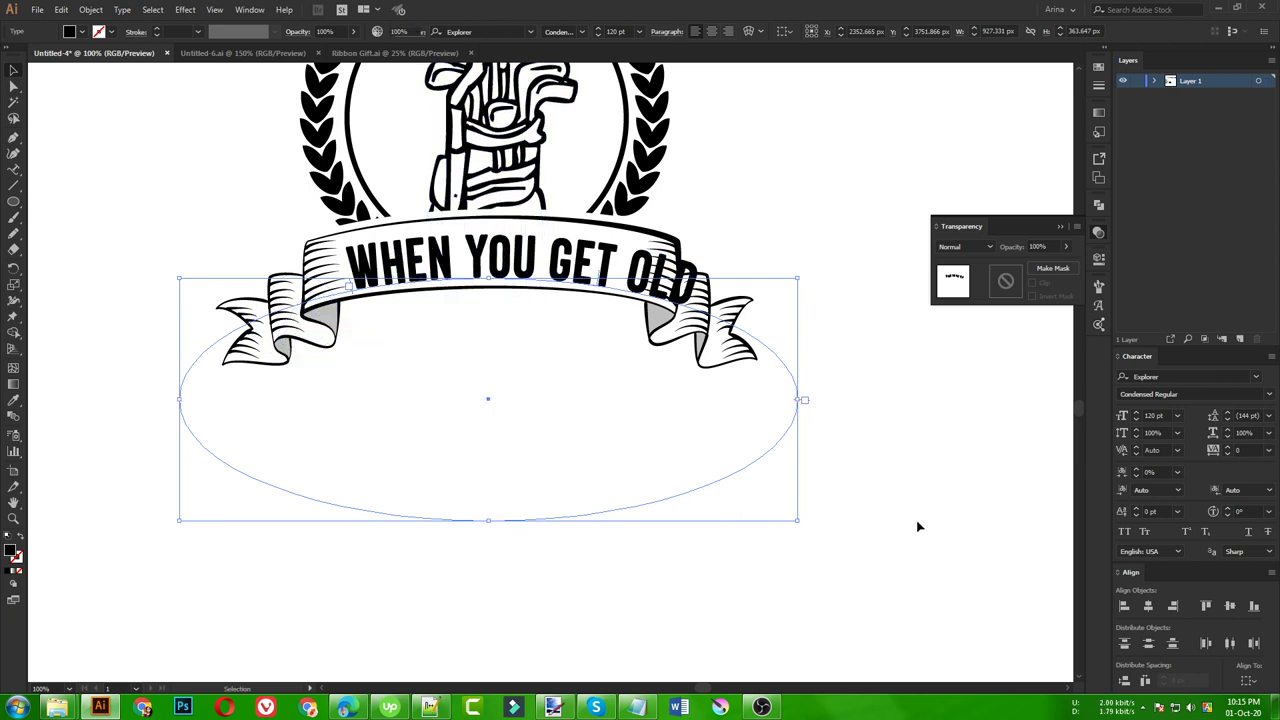
{"action": "left_click", "coordinate": [847, 522]}
{"action": "left_click", "coordinate": [503, 337]}
{"action": "key", "text": "Right"}
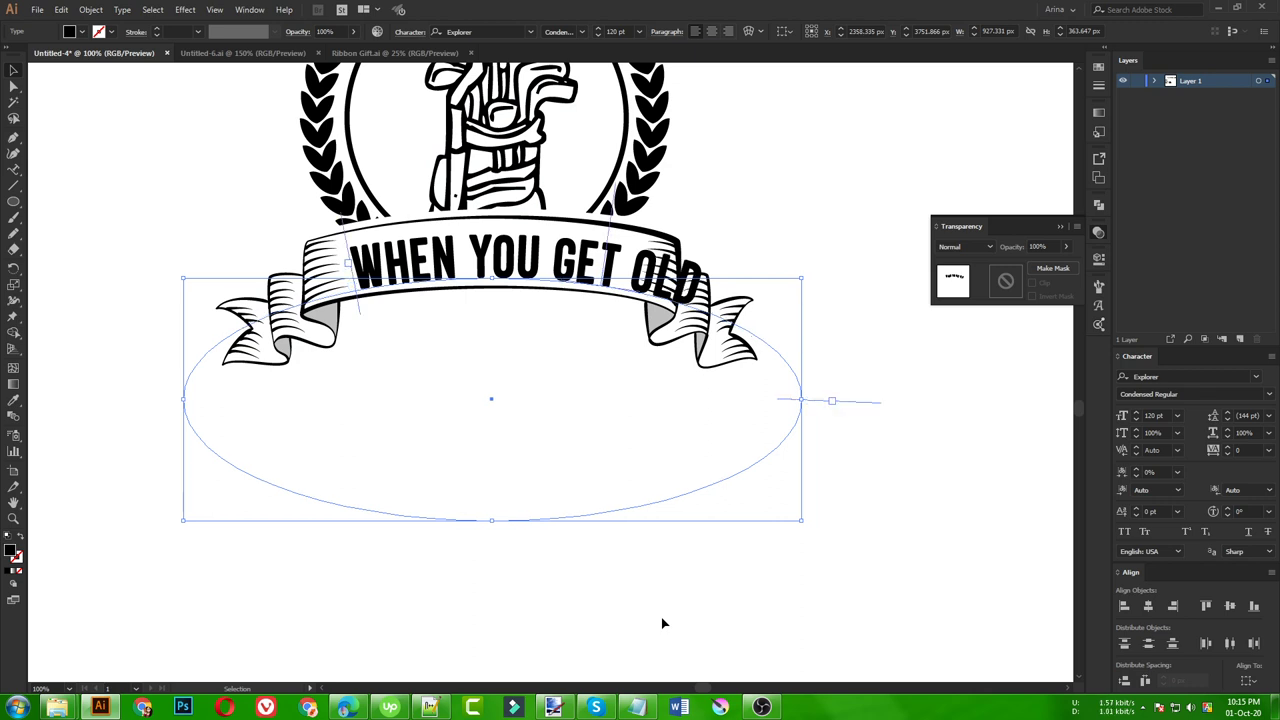
{"action": "key", "text": "Left"}
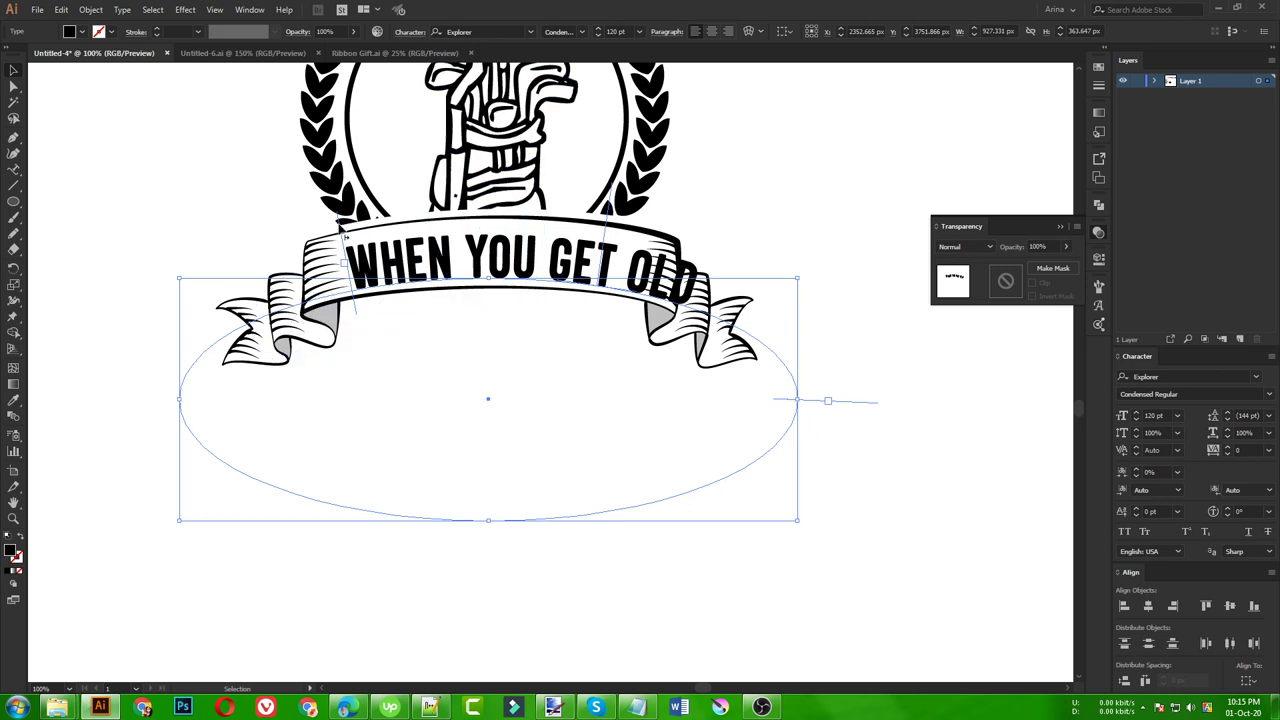
{"action": "left_click_drag", "start_coordinate": [342, 232], "coordinate": [103, 400]}
{"action": "left_click", "coordinate": [711, 32]}
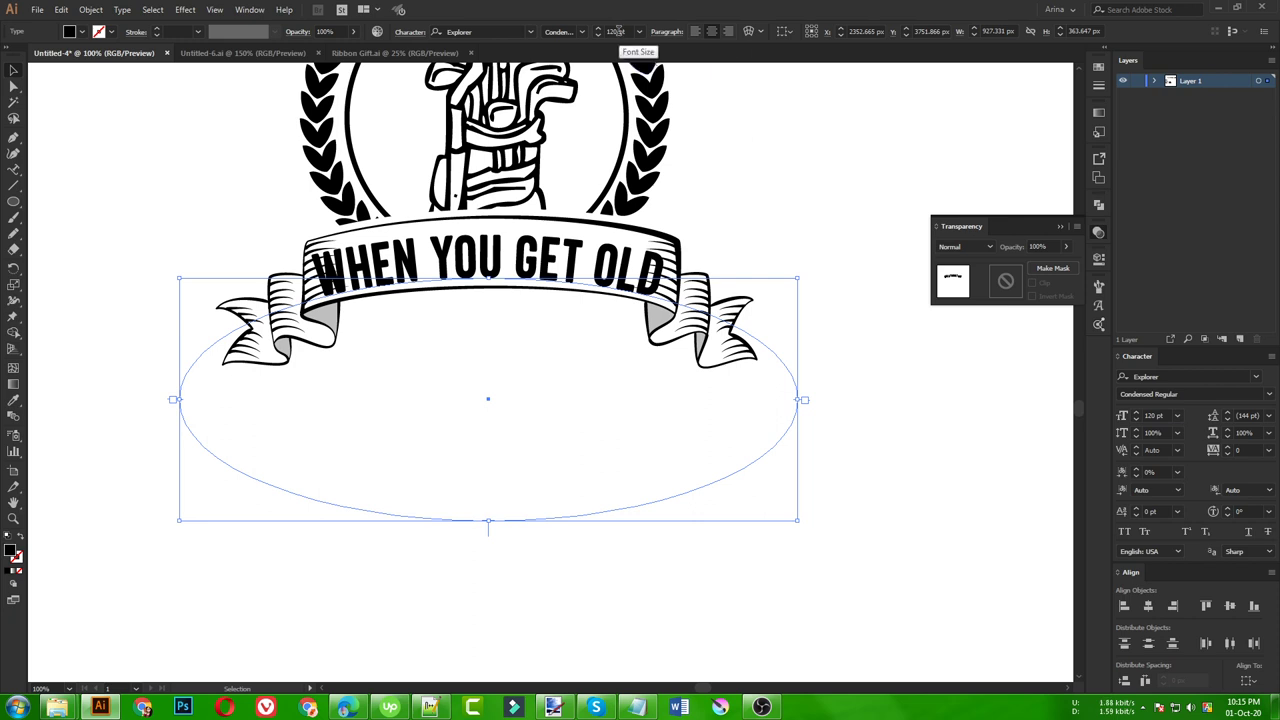
- Nudge the path text upward about 11 px so the lettering sits midway within the ribbon banner
{"action": "key", "text": "Up"}
{"action": "key", "text": "Up"}
{"action": "key", "text": "Up"}
{"action": "key", "text": "Up"}
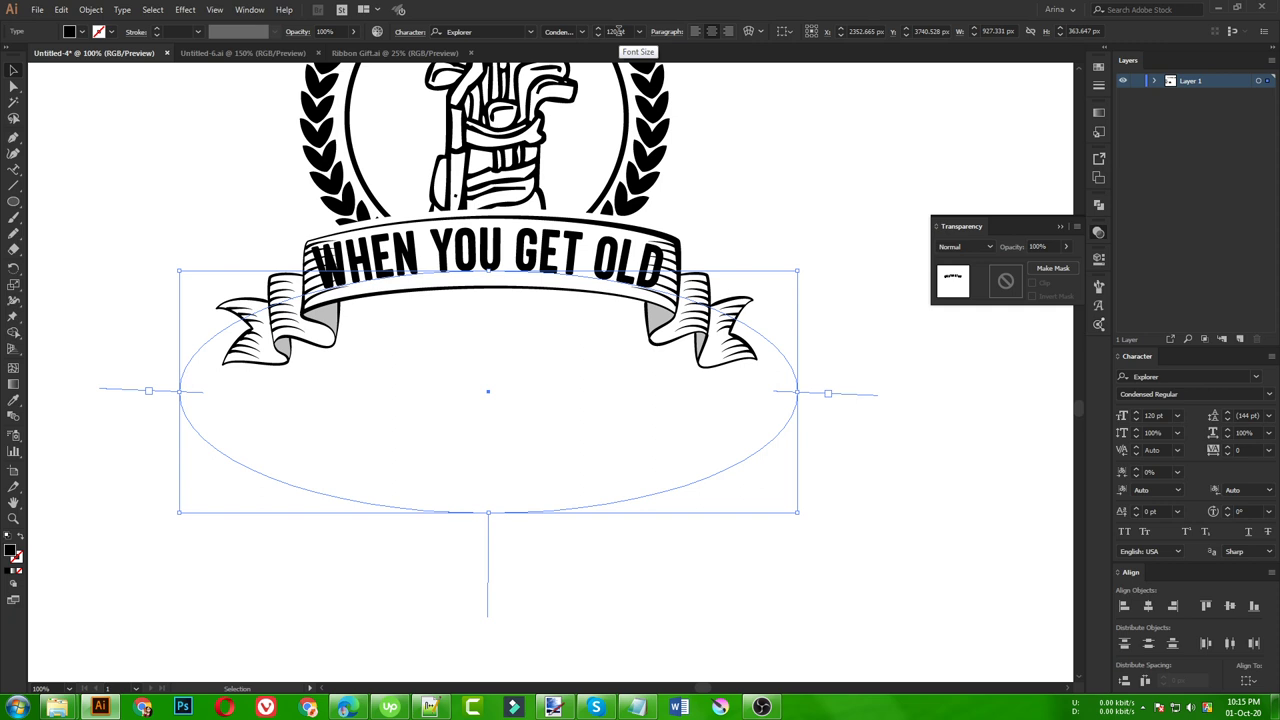
{"action": "key", "text": "Down"}
{"action": "key", "text": "Down"}
{"action": "key", "text": "Up"}
{"action": "key", "text": "Up"}
- Try the curved banner text in the Explorer Serif style at 90 pt
{"action": "scroll", "coordinate": [624, 31], "scroll_direction": "down", "scroll_amount": 10}
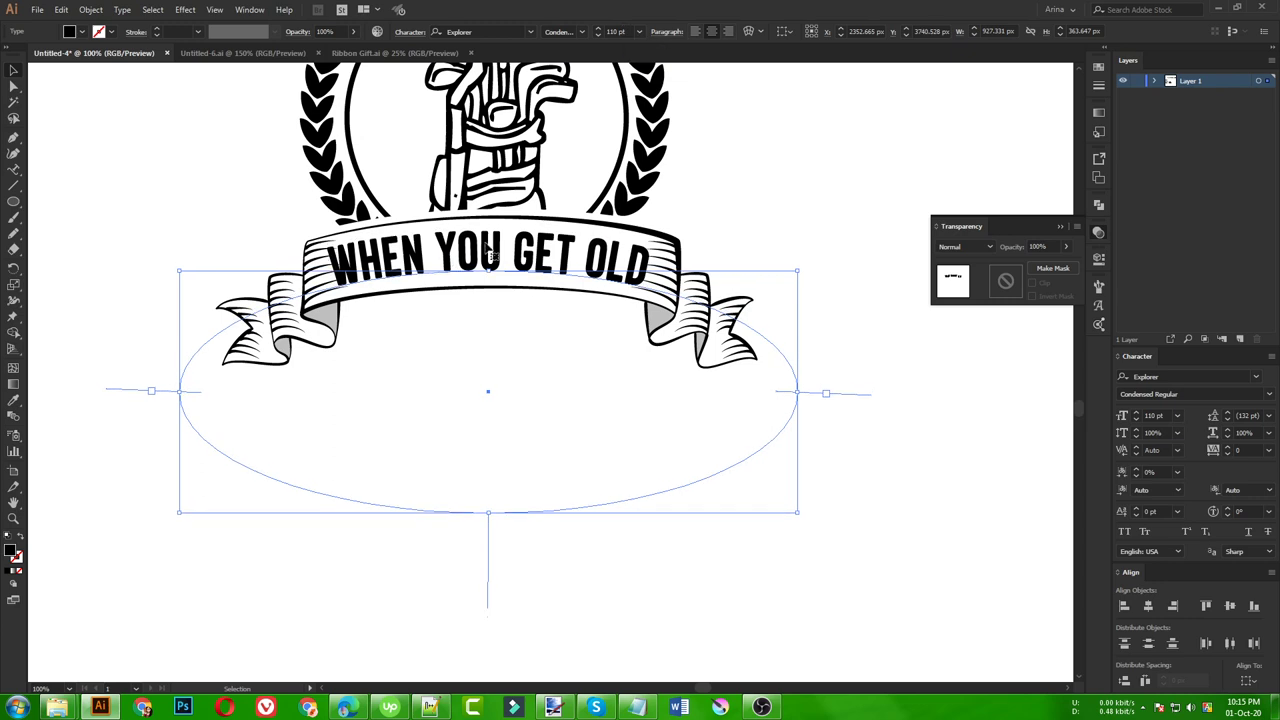
{"action": "left_click", "coordinate": [586, 34]}
{"action": "left_click", "coordinate": [577, 83]}
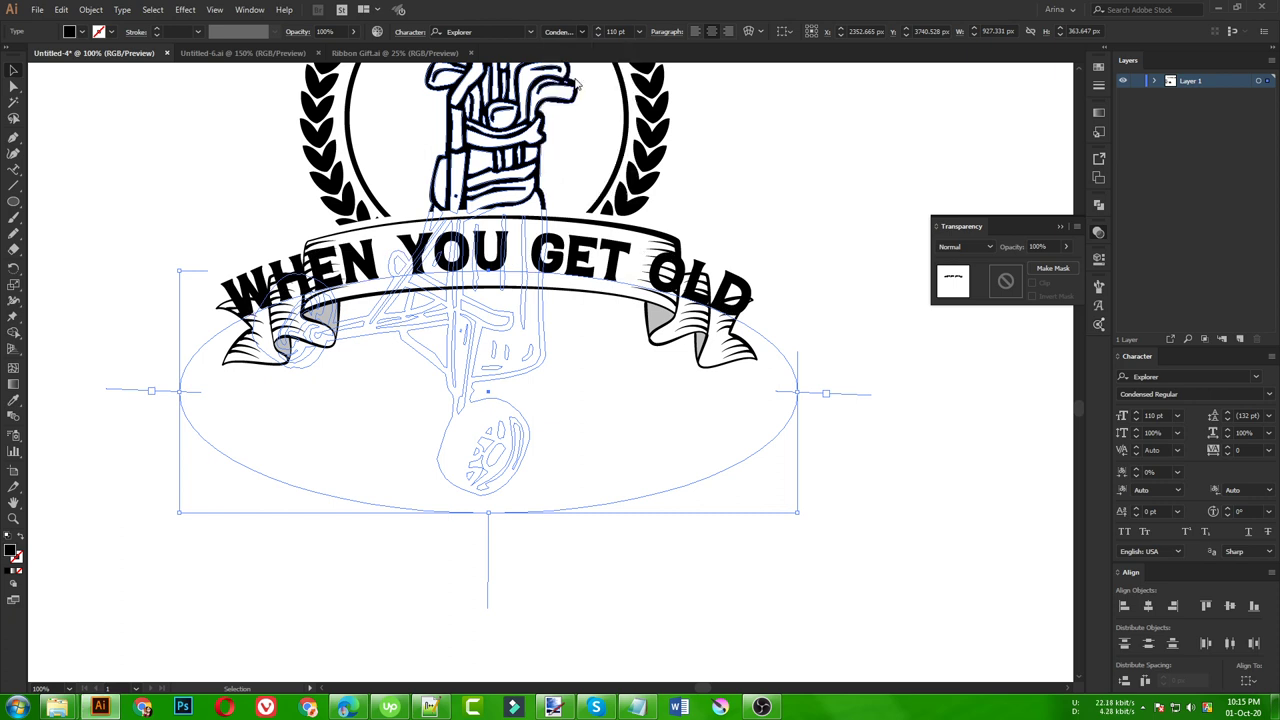
{"action": "scroll", "coordinate": [617, 32], "scroll_direction": "down", "scroll_amount": 20}
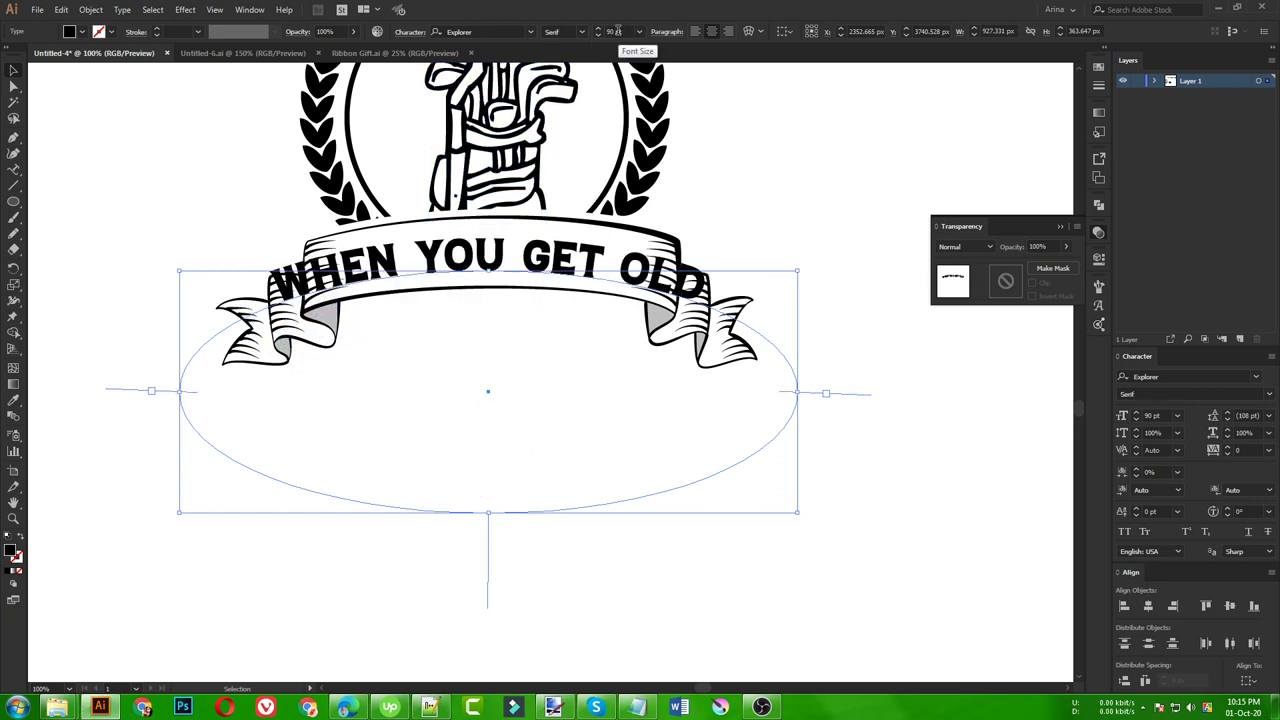
- Set the curved text to Explorer Condensed Bold at 120 pt and convert it to outlines
{"action": "left_click", "coordinate": [582, 32]}
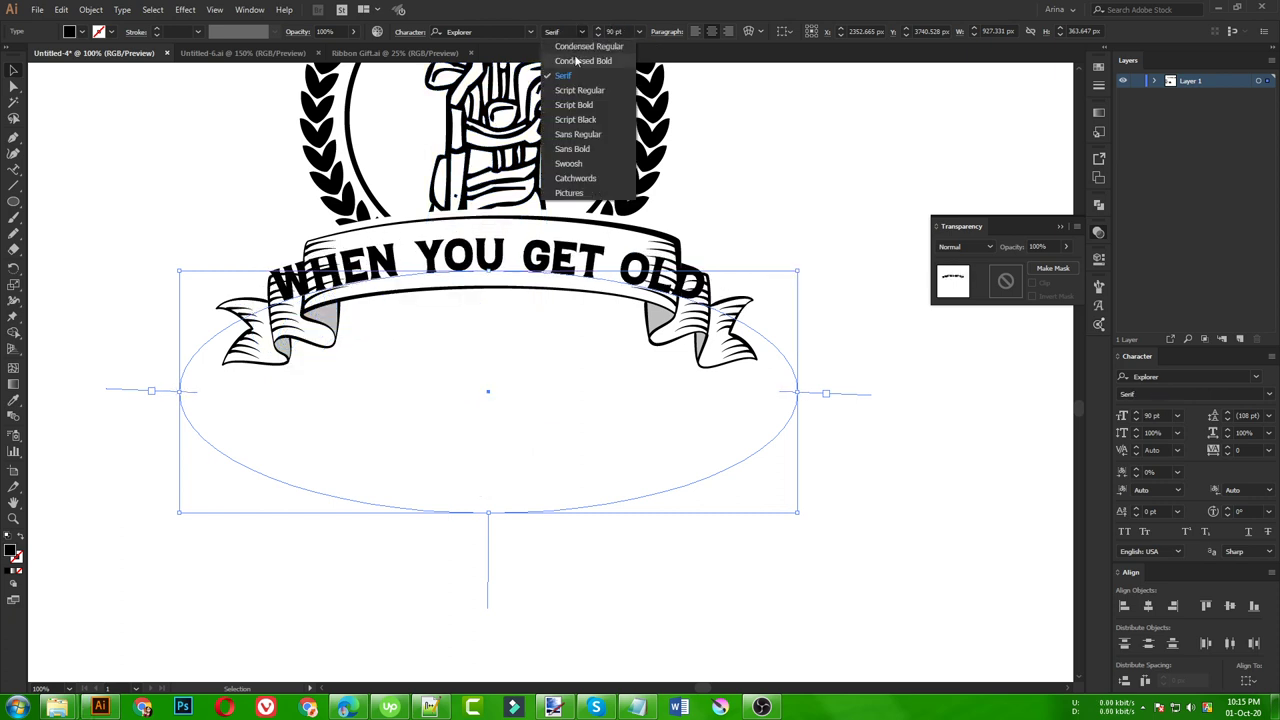
{"action": "left_click", "coordinate": [582, 61]}
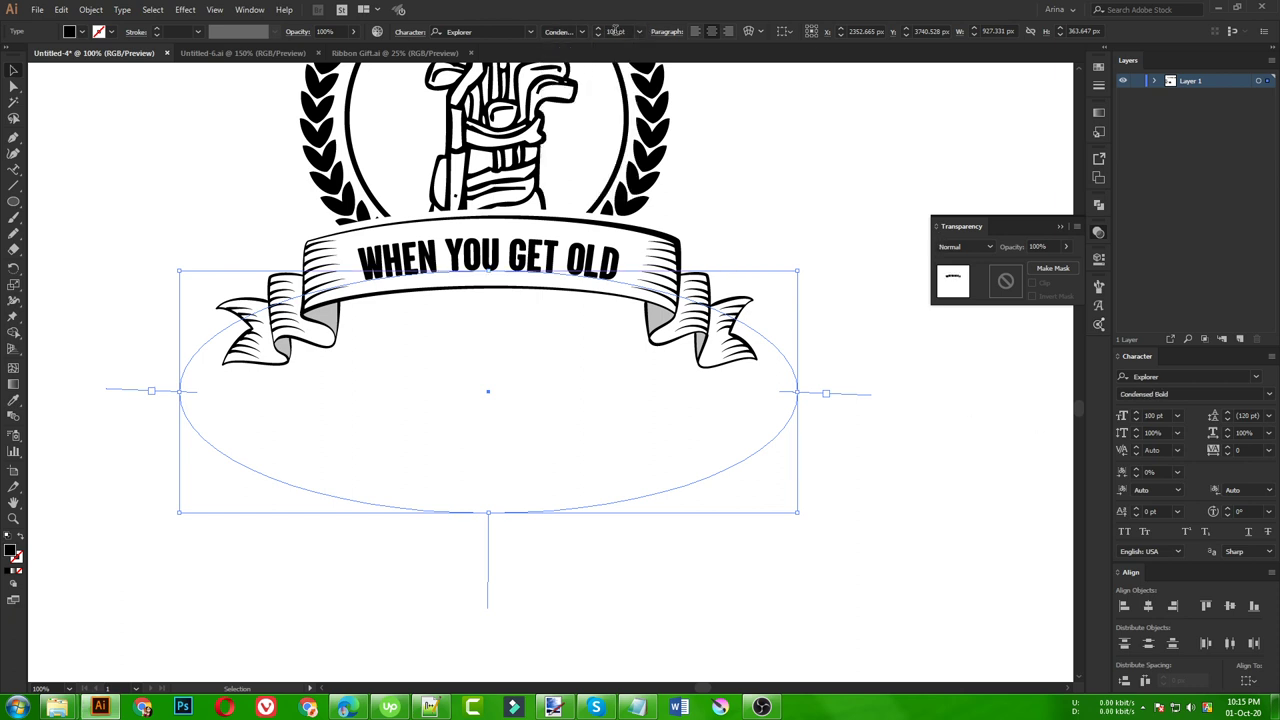
{"action": "scroll", "coordinate": [612, 30], "scroll_direction": "up", "scroll_amount": 20}
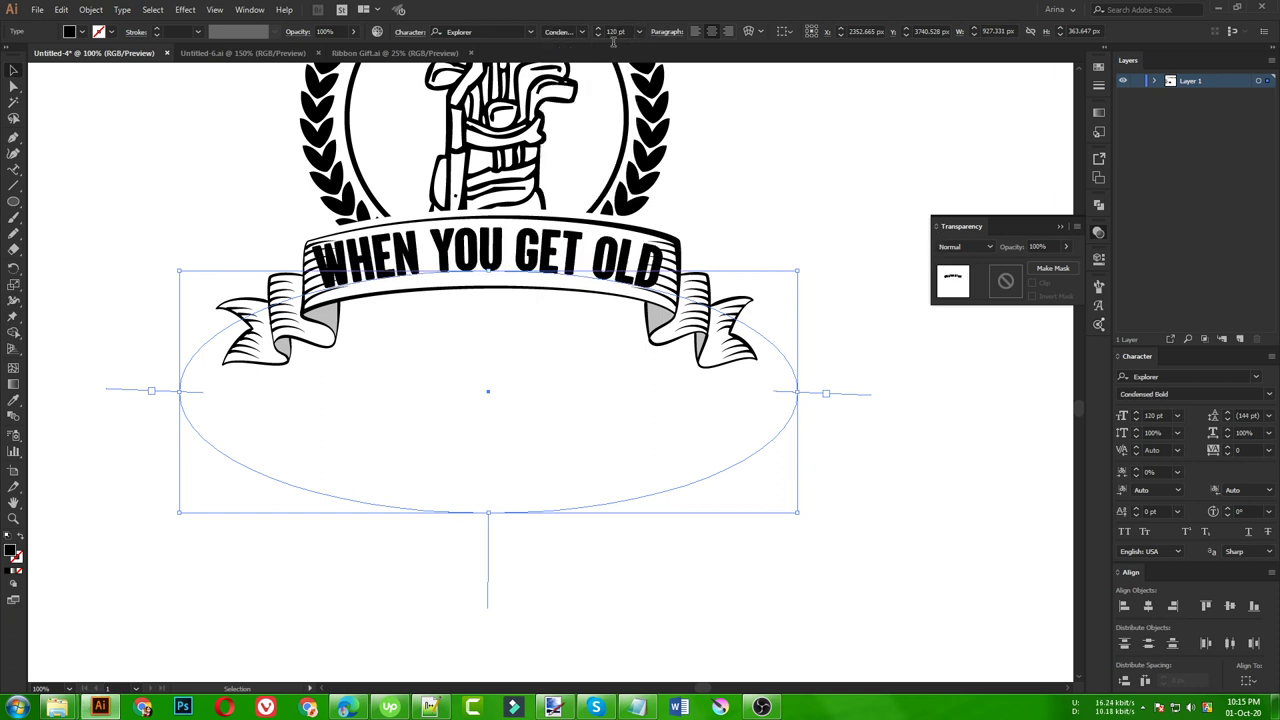
{"action": "right_click", "coordinate": [529, 254]}
{"action": "left_click", "coordinate": [553, 342]}
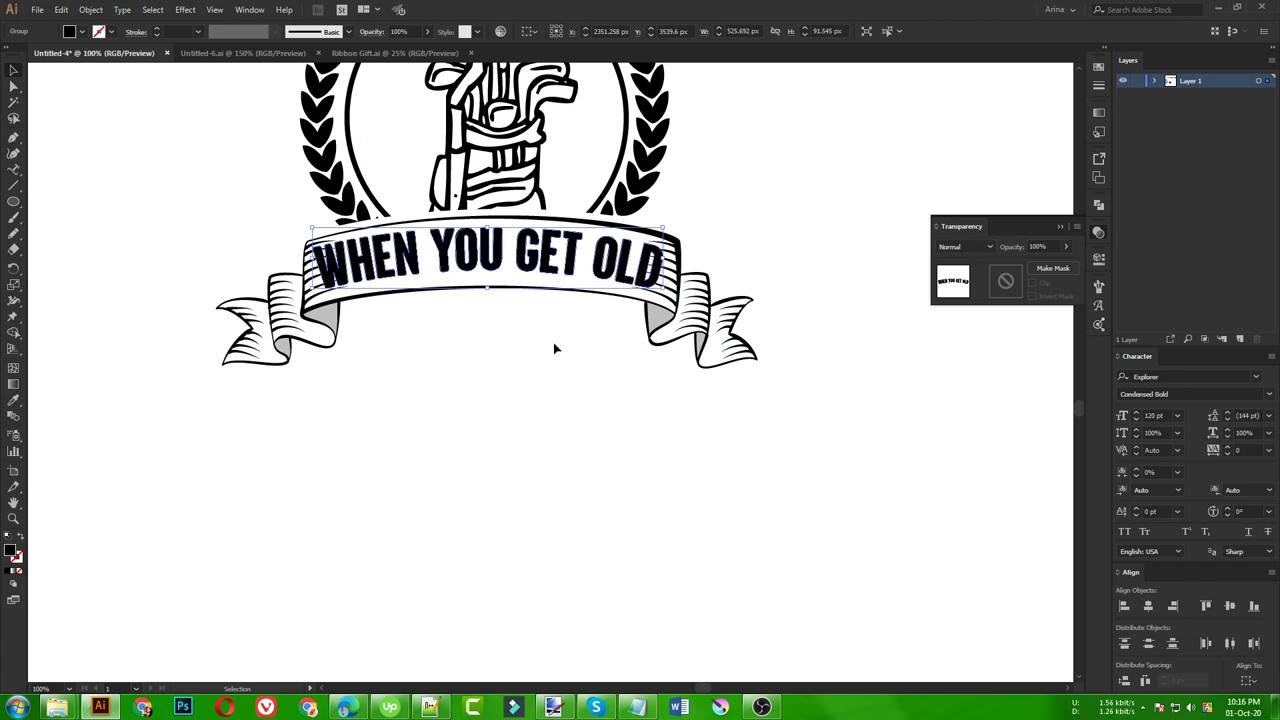
- Offset the outlined banner lettering's paths by 5 px with miter joins
{"action": "left_click", "coordinate": [91, 9]}
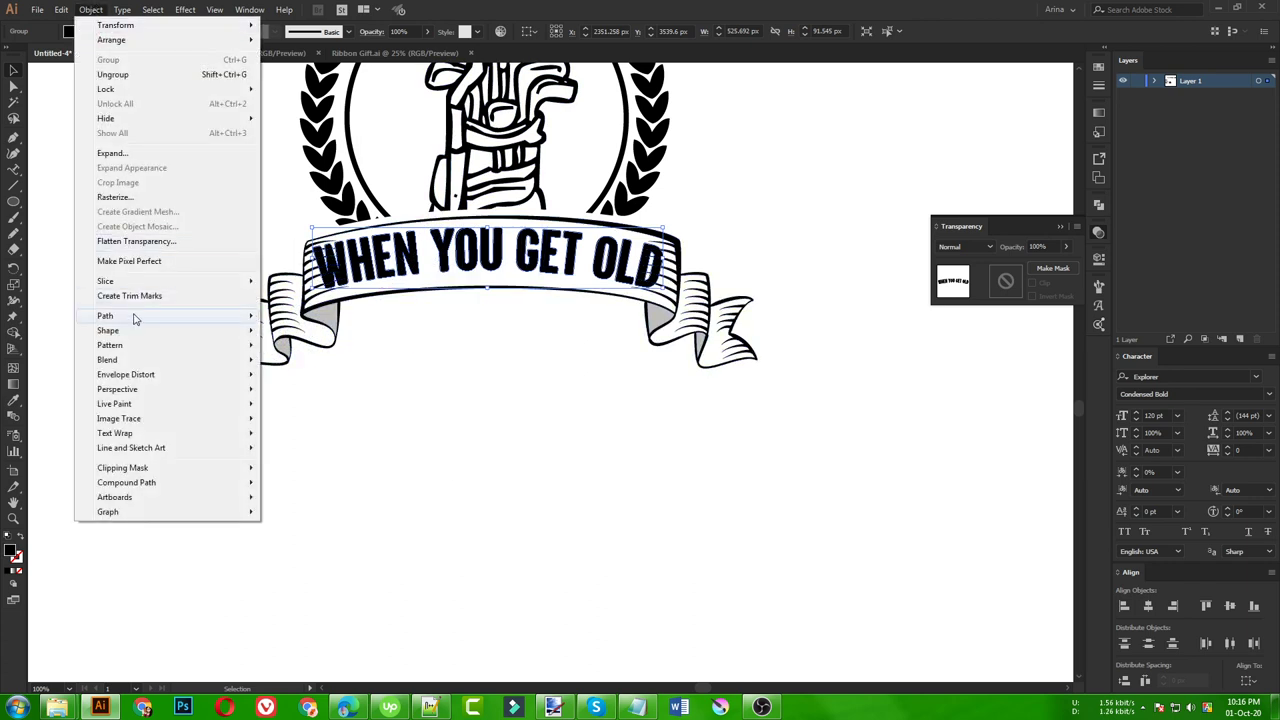
{"action": "mouse_move", "coordinate": [134, 317]}
{"action": "left_click", "coordinate": [300, 365]}
{"action": "left_click", "coordinate": [86, 190]}
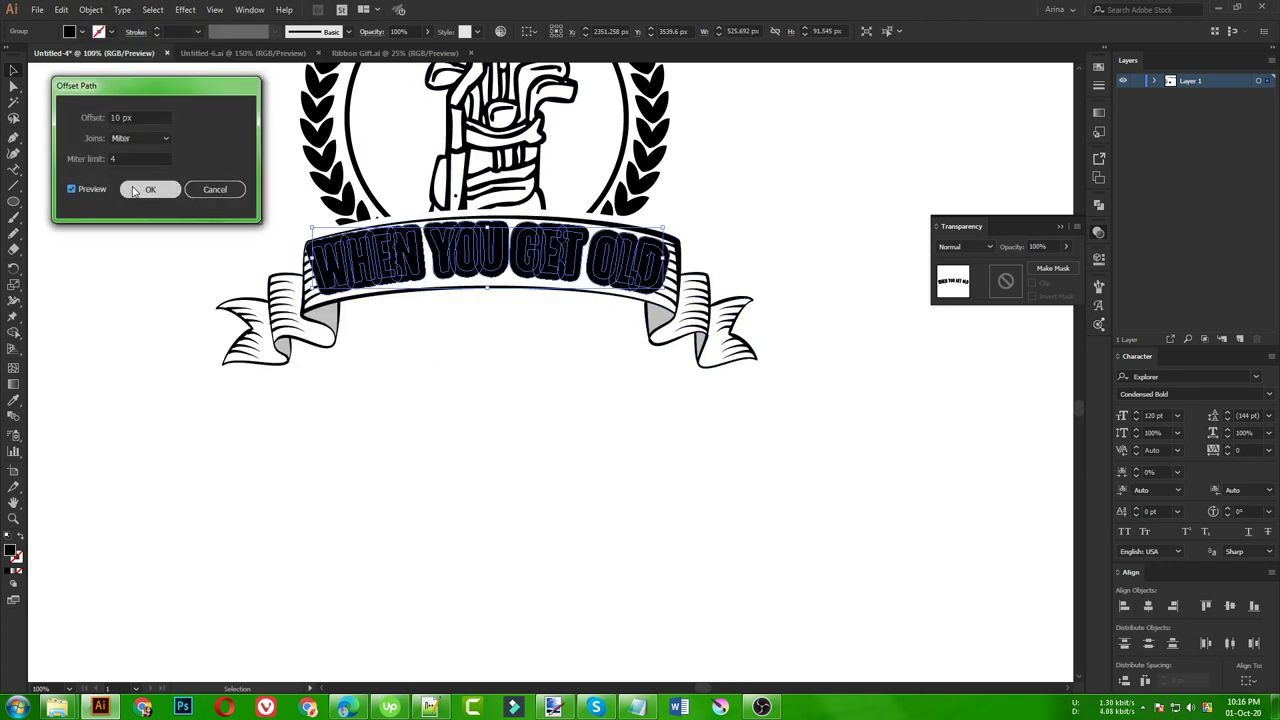
{"action": "double_click", "coordinate": [136, 116]}
{"action": "type", "text": "6"}
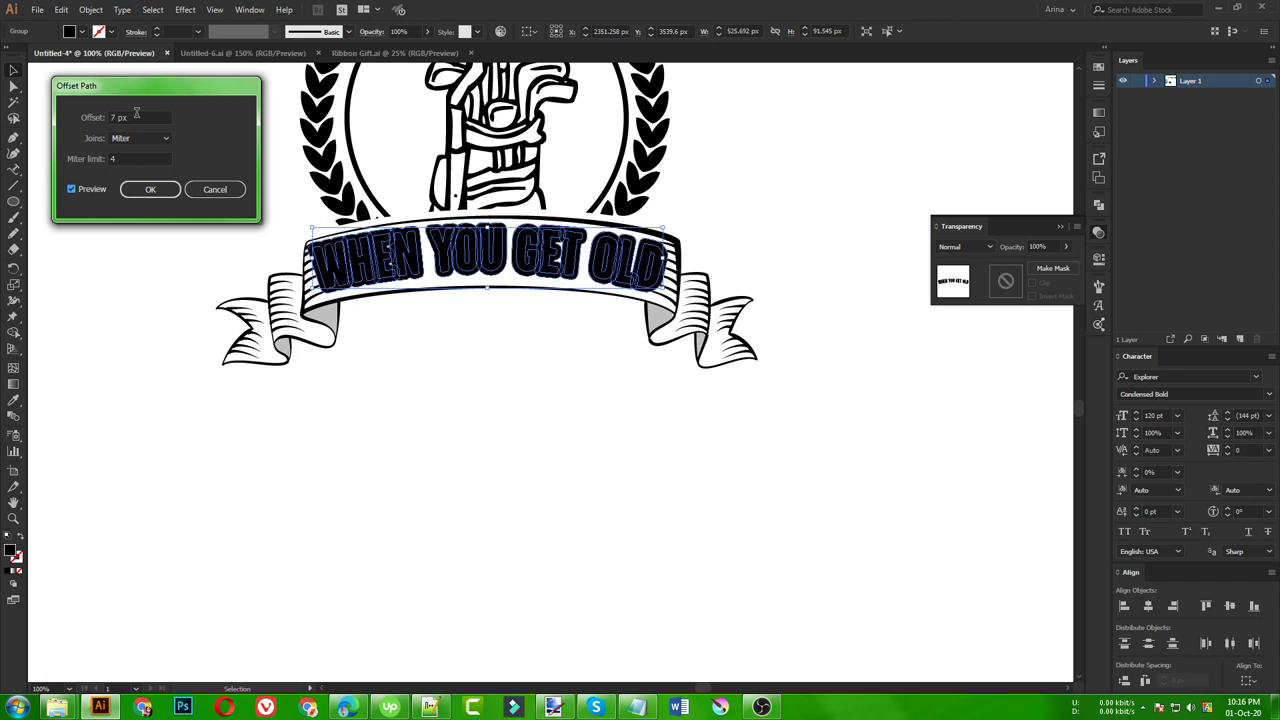
{"action": "key", "text": "Down"}
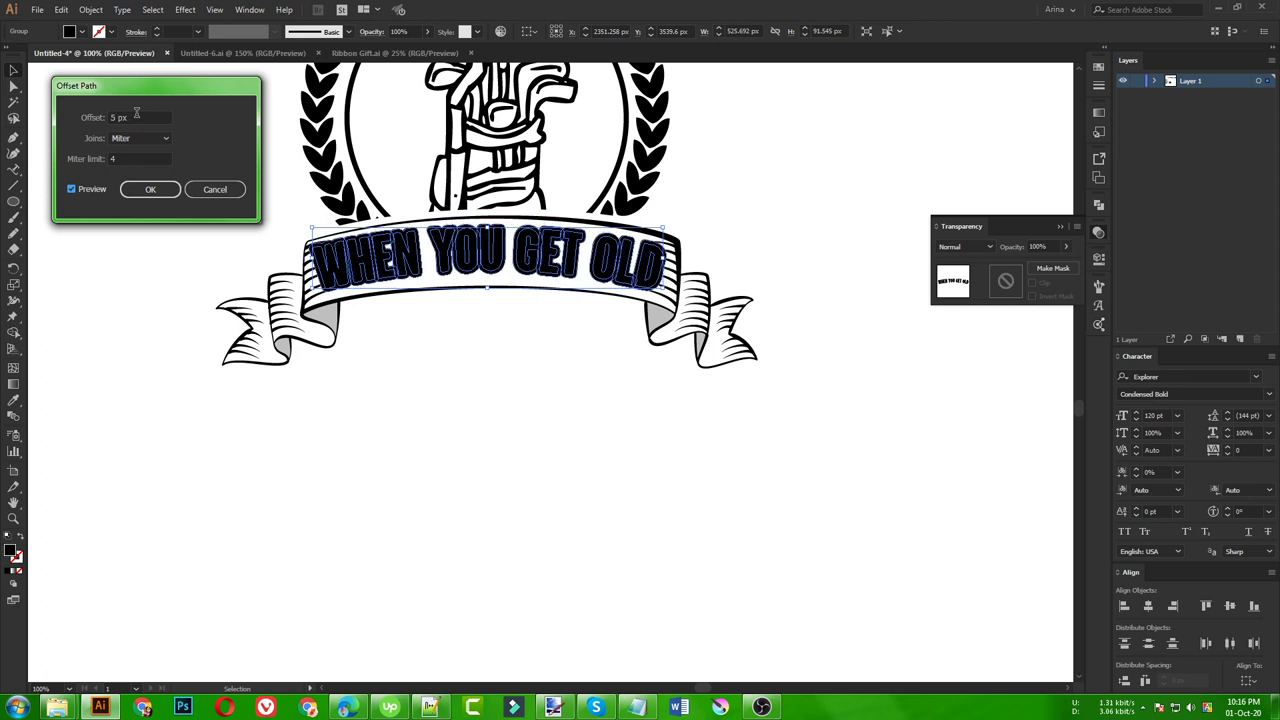
{"action": "left_click", "coordinate": [162, 190]}
- Cut the offset letter shapes, paste them in front inside a new unclipped opacity mask on the badge group, and leave mask editing
{"action": "key", "text": "ctrl+shift+bracketleft"}
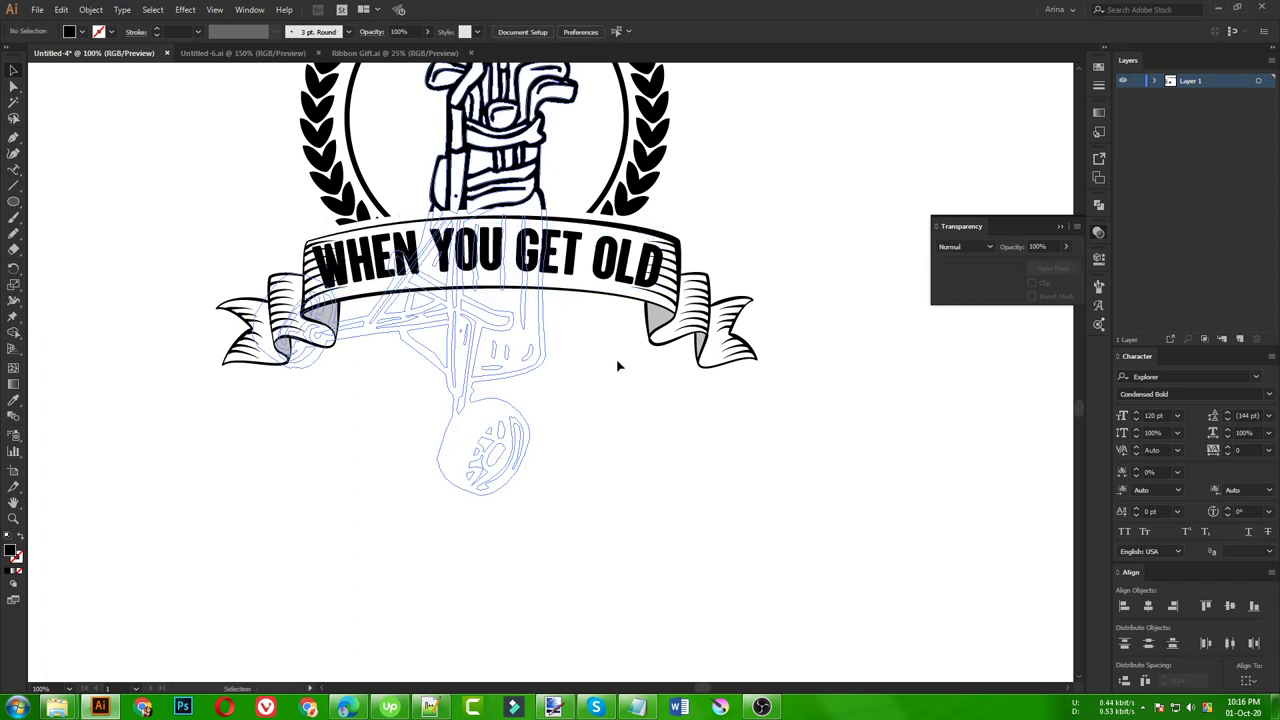
{"action": "key", "text": "v"}
{"action": "left_click", "coordinate": [718, 323]}
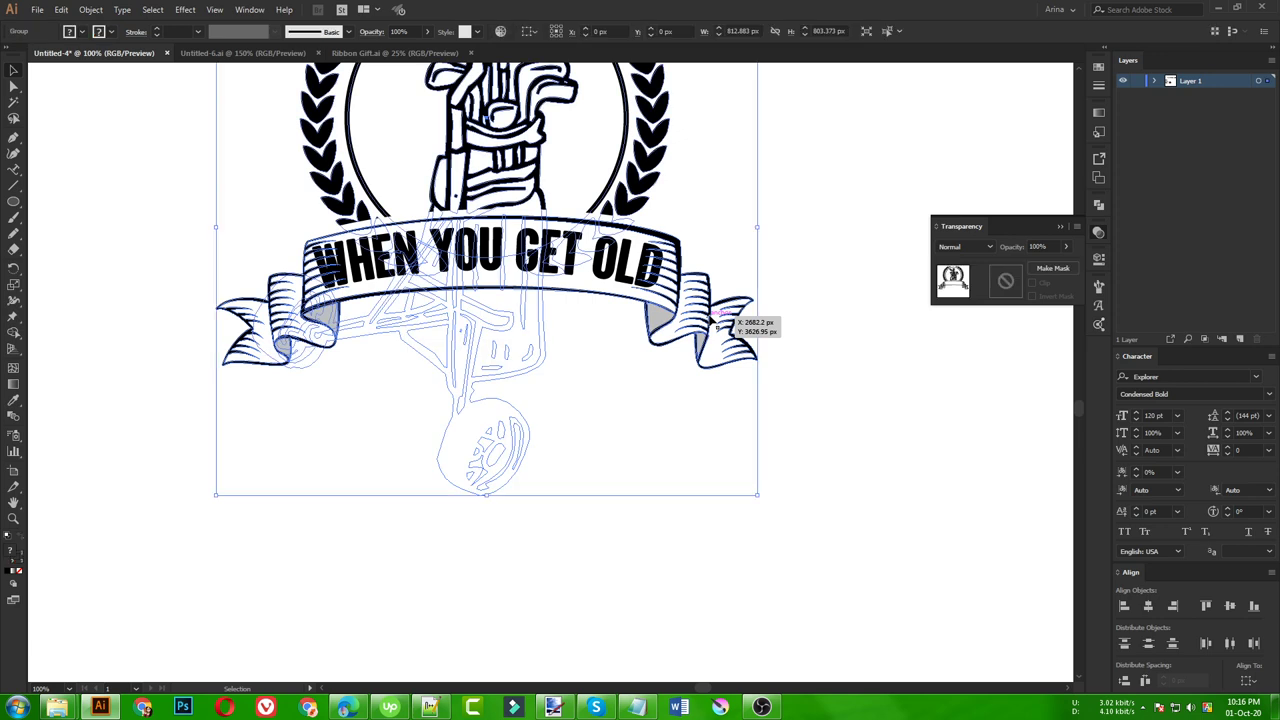
{"action": "left_click", "coordinate": [1005, 281]}
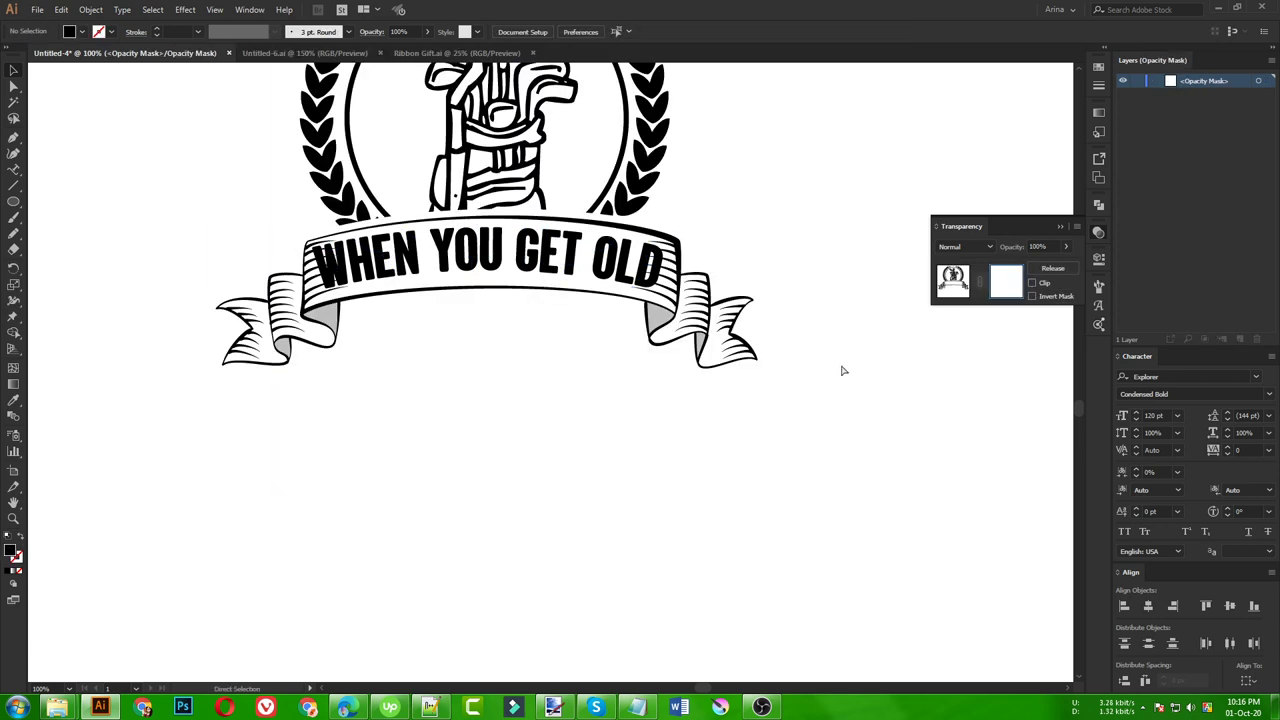
{"action": "key", "text": "ctrl+f"}
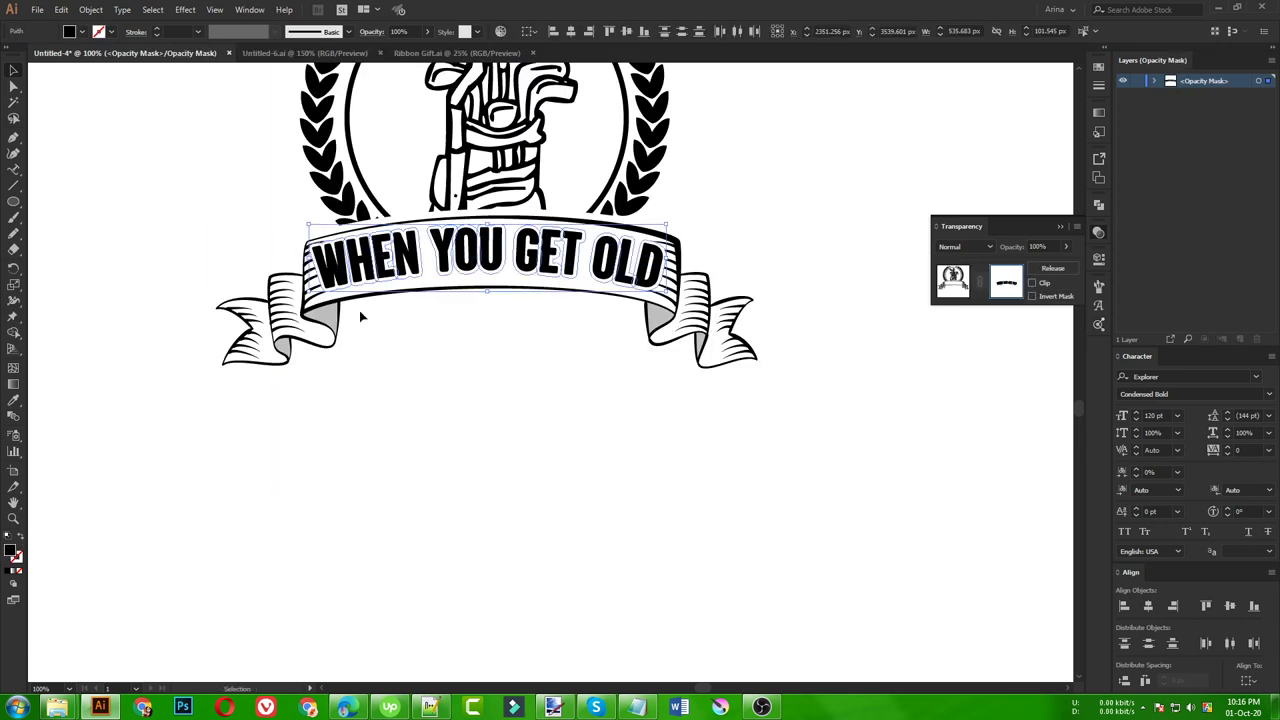
{"action": "scroll", "coordinate": [409, 163], "scroll_direction": "up", "scroll_amount": 1}
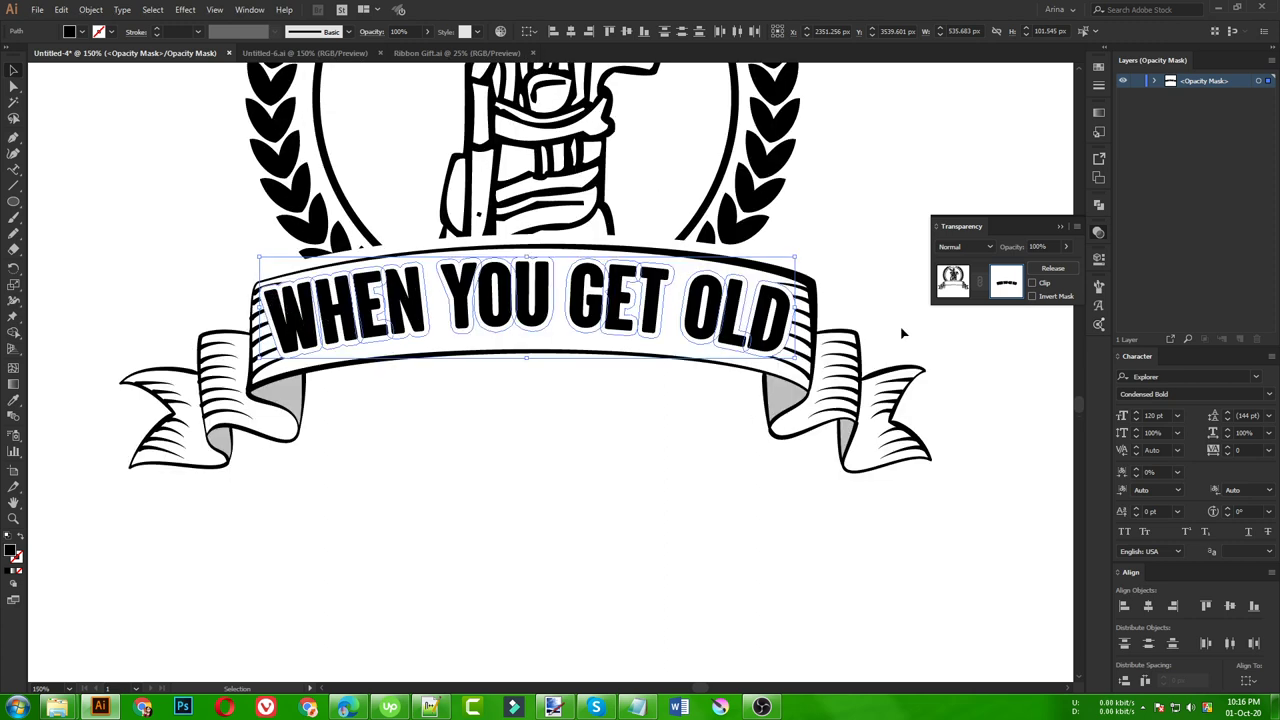
{"action": "left_click", "coordinate": [947, 287]}
{"action": "scroll", "coordinate": [353, 435], "scroll_direction": "down", "scroll_amount": 1}
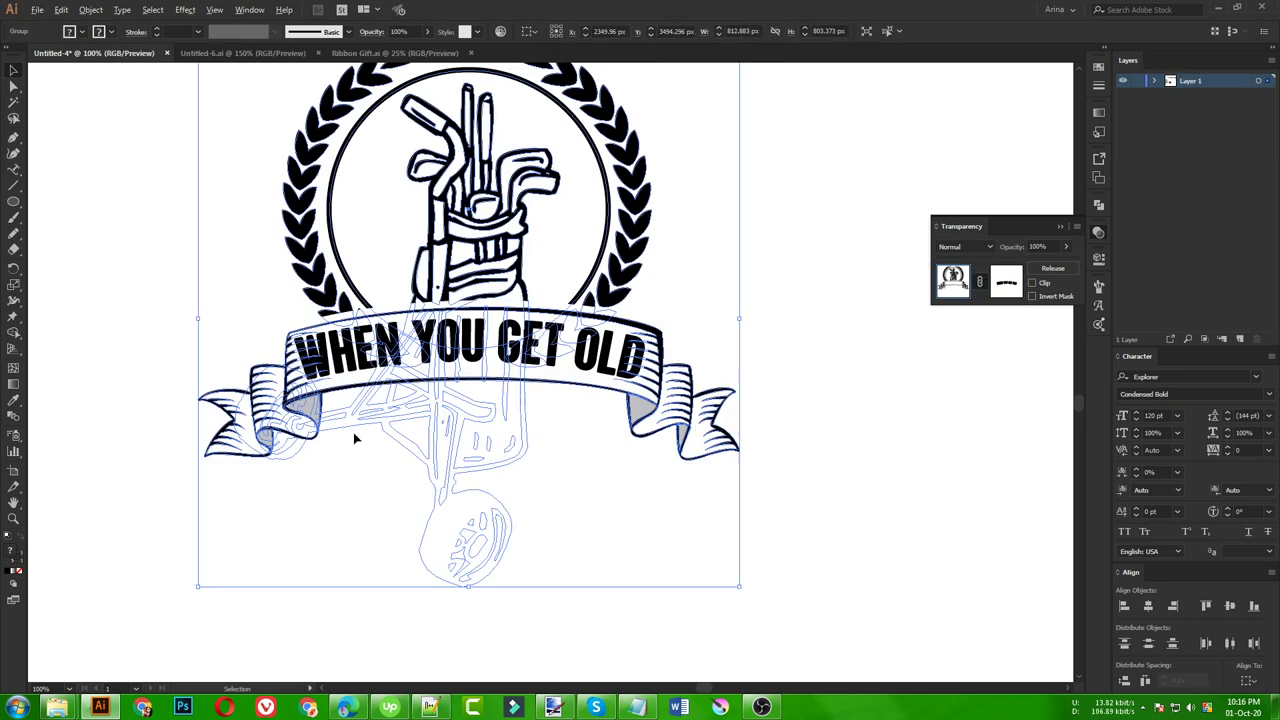
{"action": "left_click", "coordinate": [213, 275]}
{"action": "scroll", "coordinate": [394, 494], "scroll_direction": "down", "scroll_amount": 2}
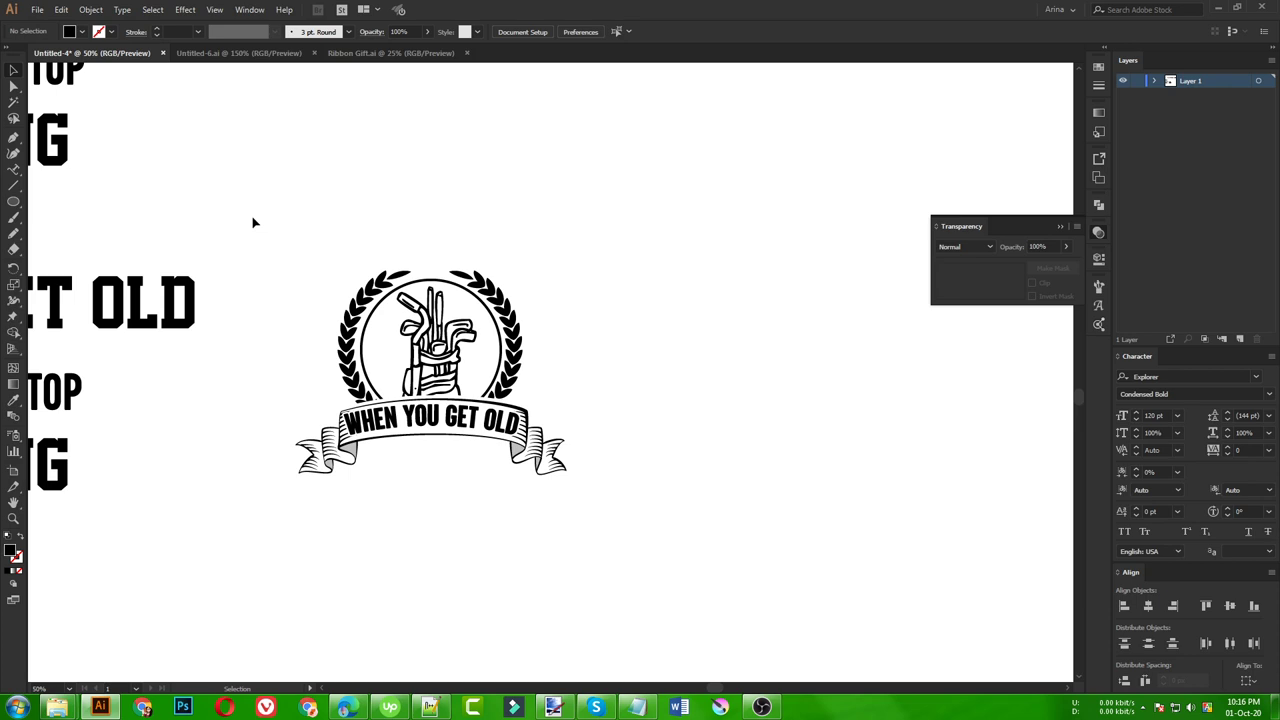
- Move the YOU GET OLD text beneath the ribbon banner and convert it to outlines
{"action": "scroll", "coordinate": [587, 415], "scroll_direction": "down", "scroll_amount": 1}
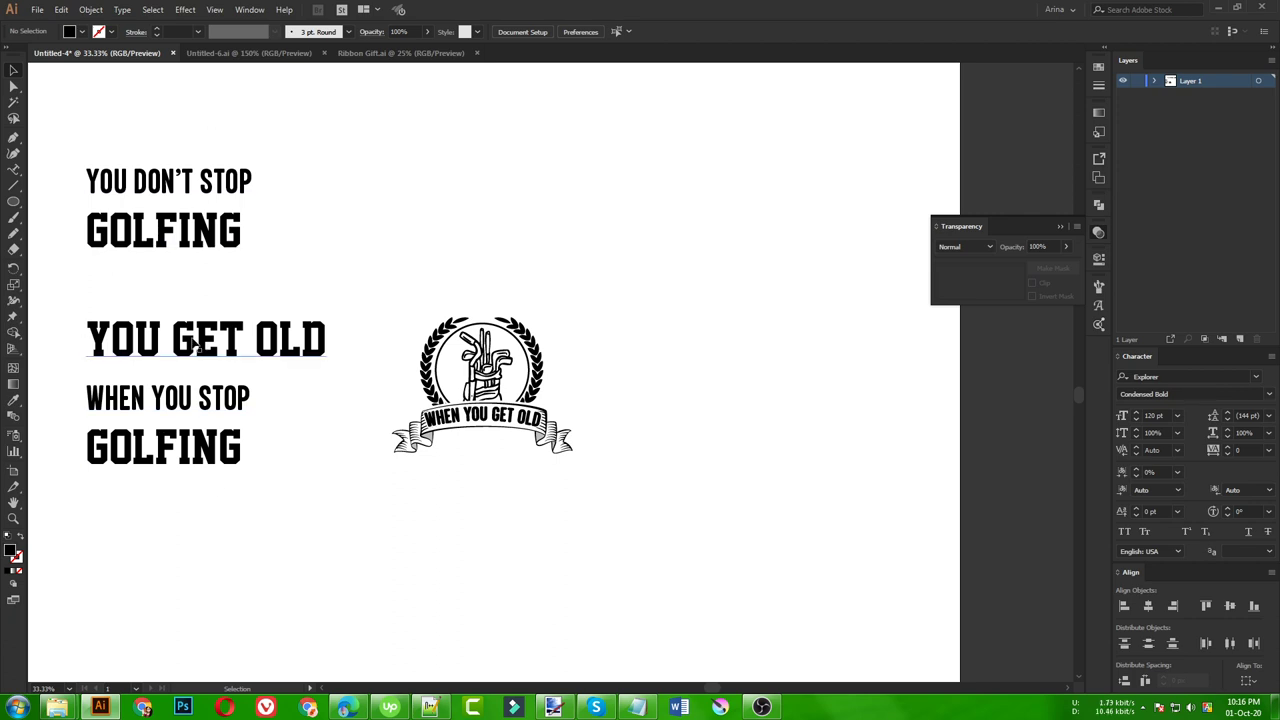
{"action": "scroll", "coordinate": [506, 449], "scroll_direction": "up", "scroll_amount": 1}
{"action": "left_click_drag", "start_coordinate": [140, 302], "coordinate": [497, 445]}
{"action": "scroll", "coordinate": [515, 441], "scroll_direction": "up", "scroll_amount": 1}
{"action": "right_click", "coordinate": [516, 456]}
{"action": "left_click", "coordinate": [575, 276]}
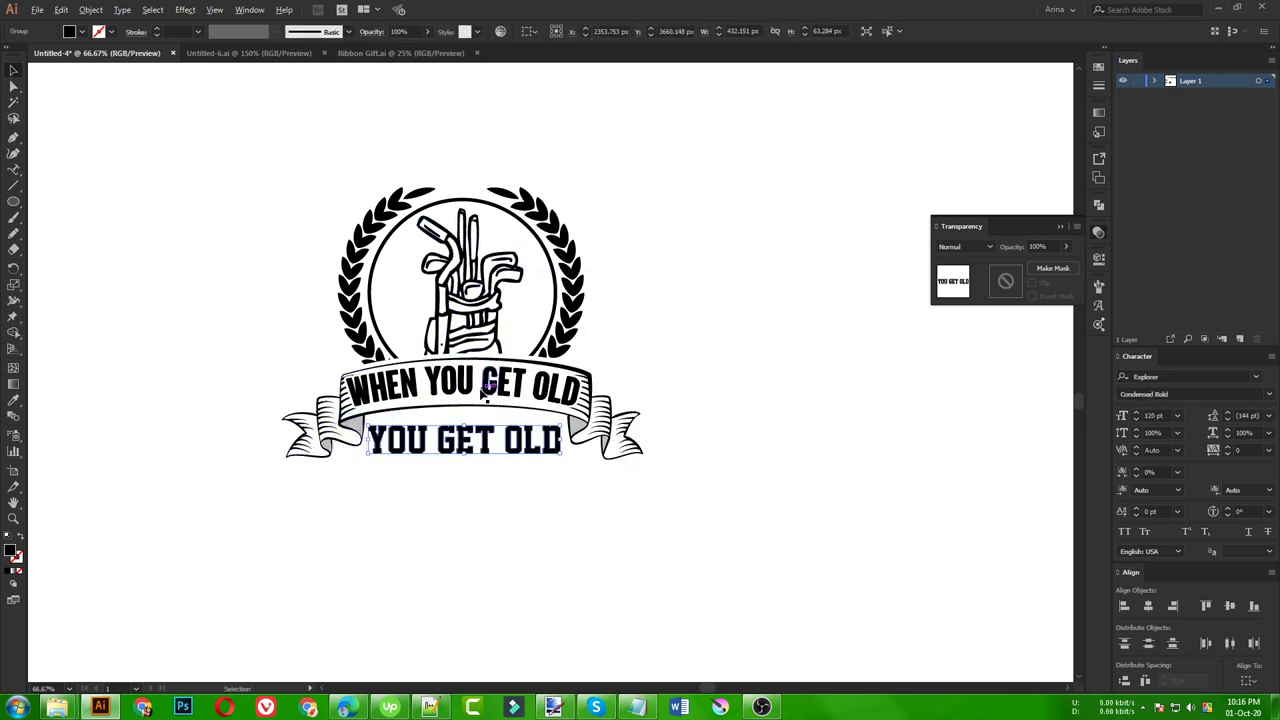
- Scale the YOU GET OLD lettering to about 411 px wide and nudge it into place between the ribbon tails
{"action": "scroll", "coordinate": [485, 395], "scroll_direction": "up", "scroll_amount": 1}
{"action": "mouse_move", "coordinate": [604, 473]}
{"action": "left_mouse_down"}
{"action": "mouse_move", "coordinate": [663, 468]}
{"action": "mouse_move", "coordinate": [600, 478]}
{"action": "left_mouse_up"}
{"action": "key", "text": "Down"}
{"action": "key", "text": "Up"}
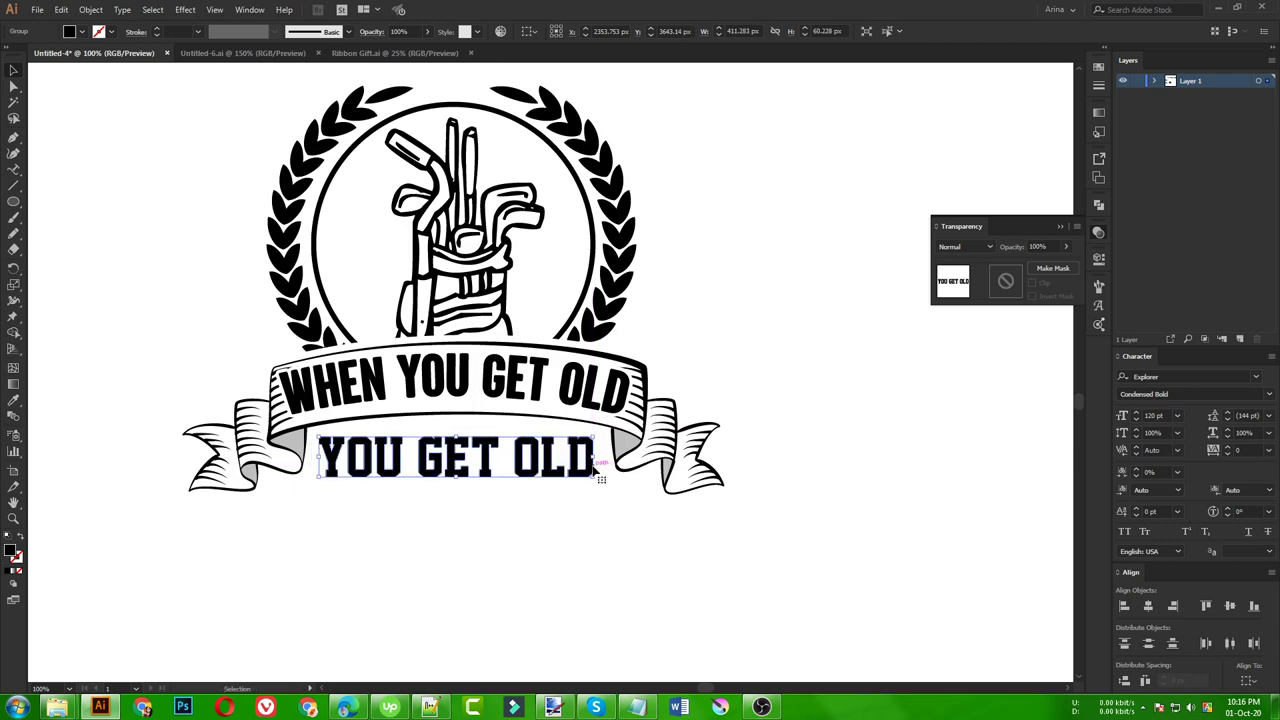
{"action": "key", "text": "Down"}
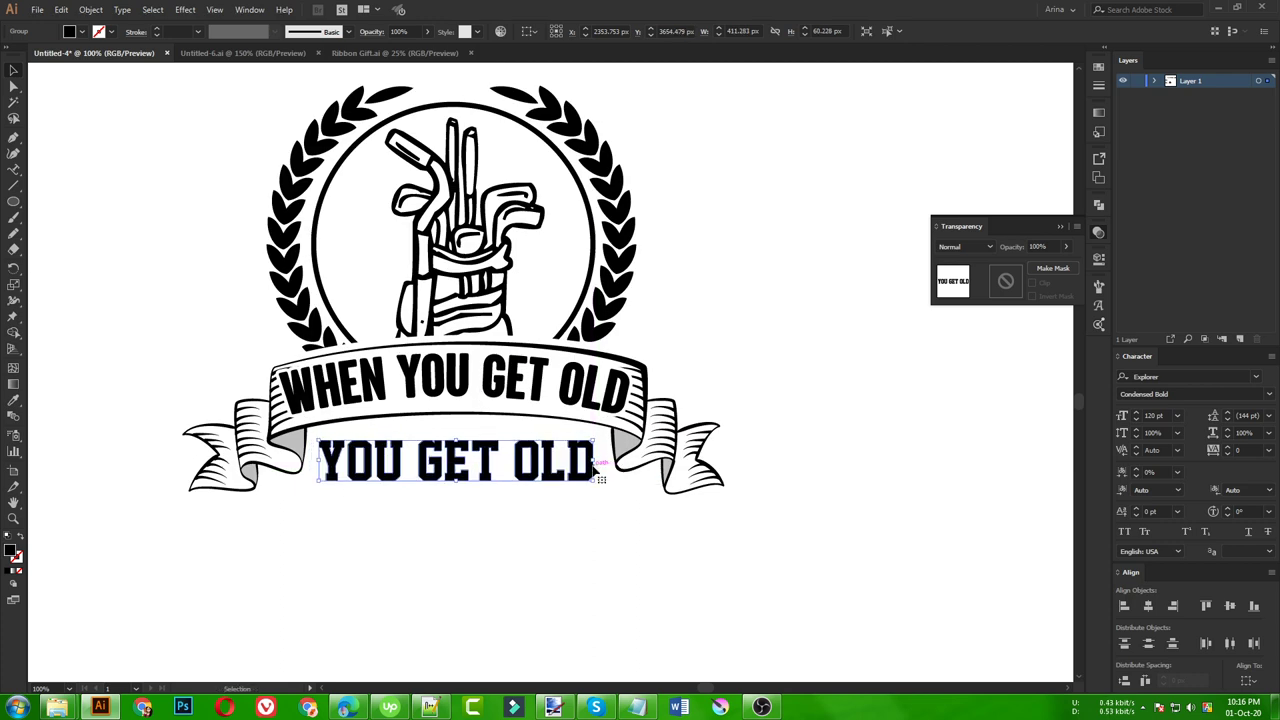
- Apply a horizontal Arc Upper warp with a 10% bend to the YOU GET OLD lettering
{"action": "left_click", "coordinate": [185, 10]}
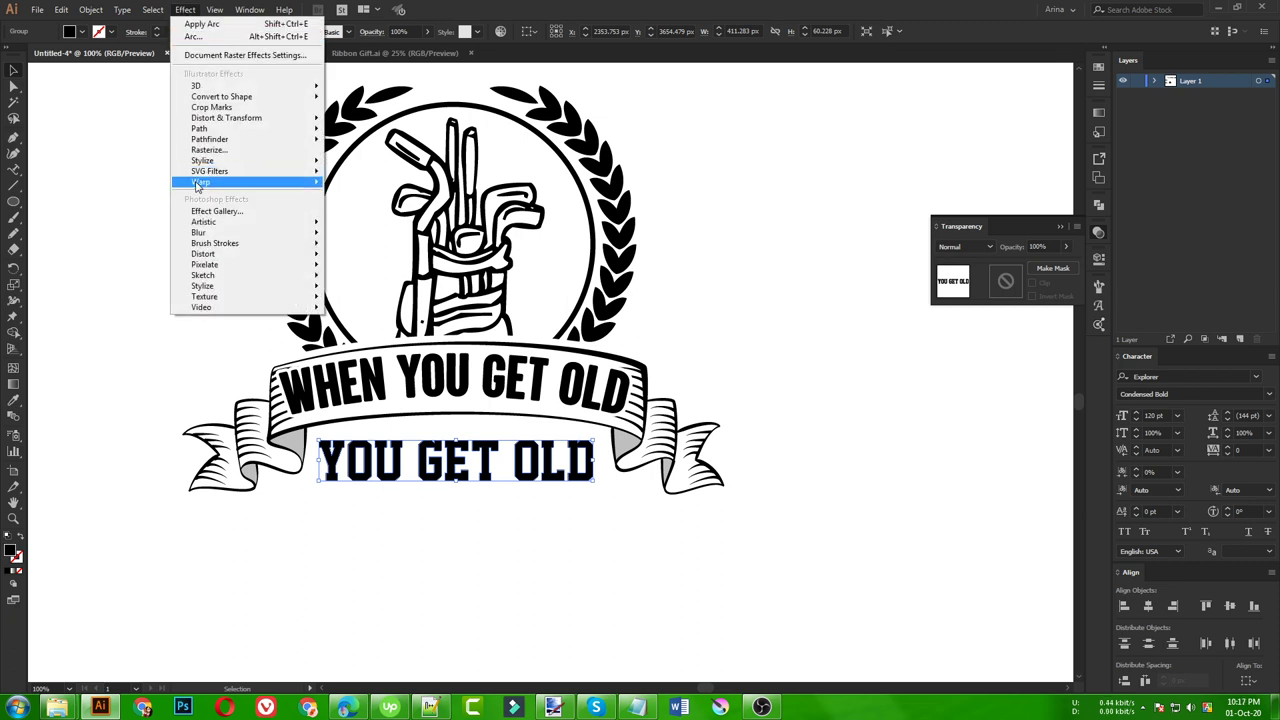
{"action": "mouse_move", "coordinate": [205, 181]}
{"action": "left_click", "coordinate": [376, 218]}
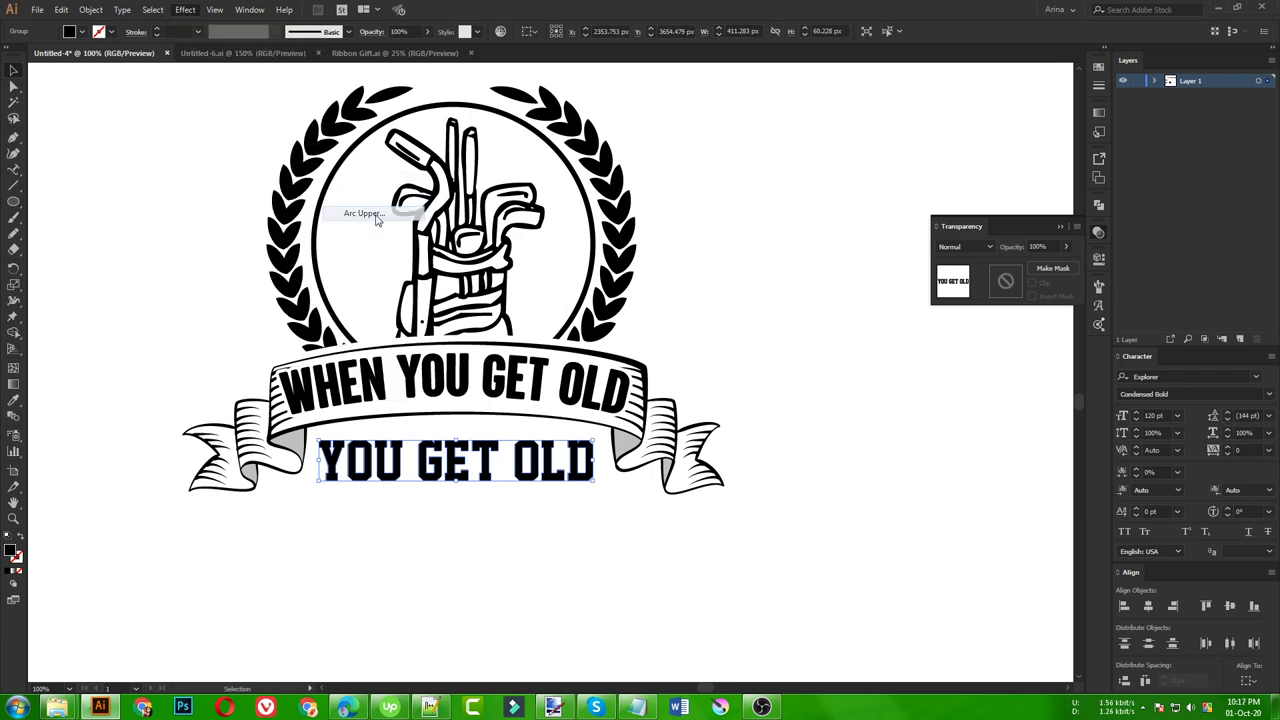
{"action": "scroll", "coordinate": [1113, 319], "scroll_direction": "down", "scroll_amount": 20}
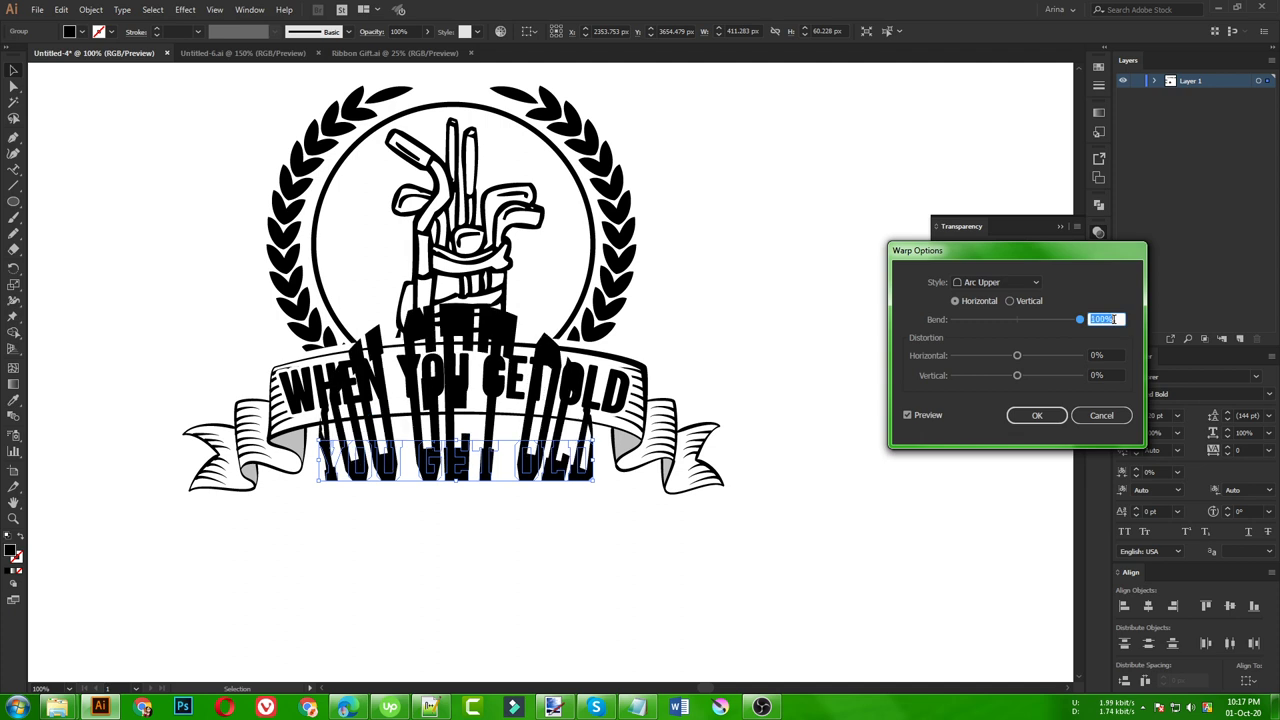
{"action": "scroll", "coordinate": [1113, 319], "scroll_direction": "down", "scroll_amount": 20}
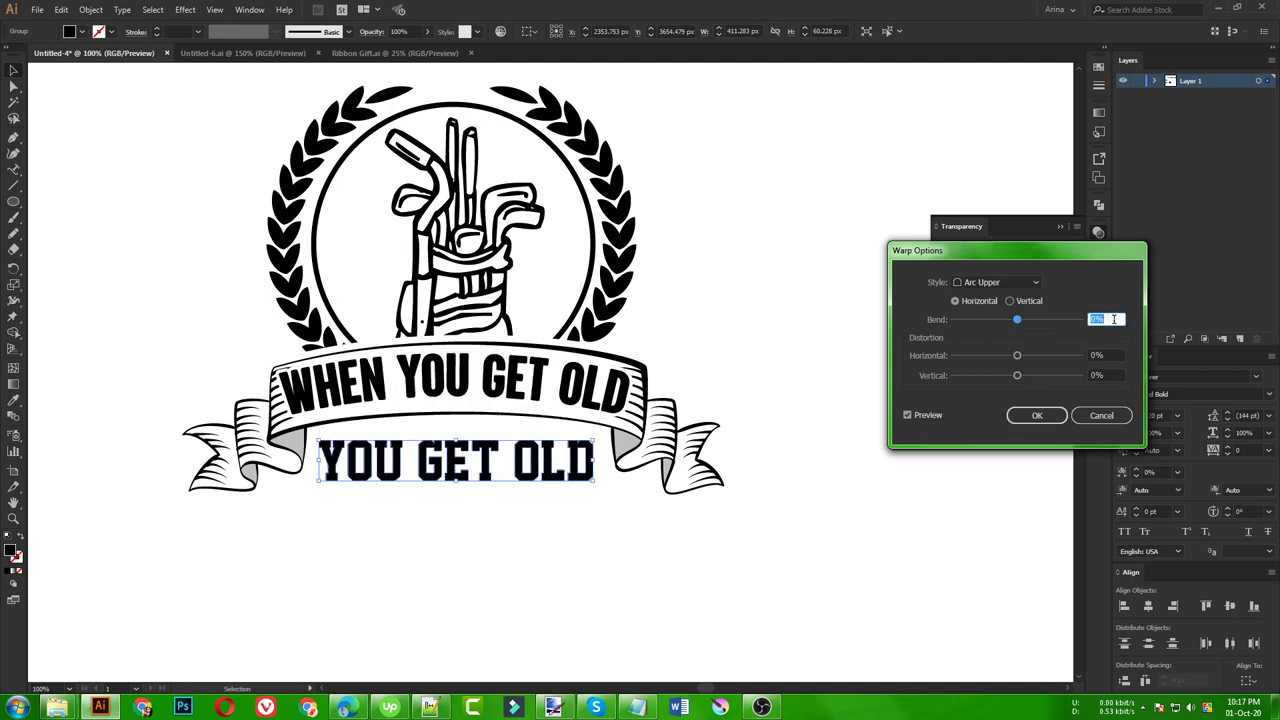
{"action": "scroll", "coordinate": [1113, 319], "scroll_direction": "up", "scroll_amount": 10}
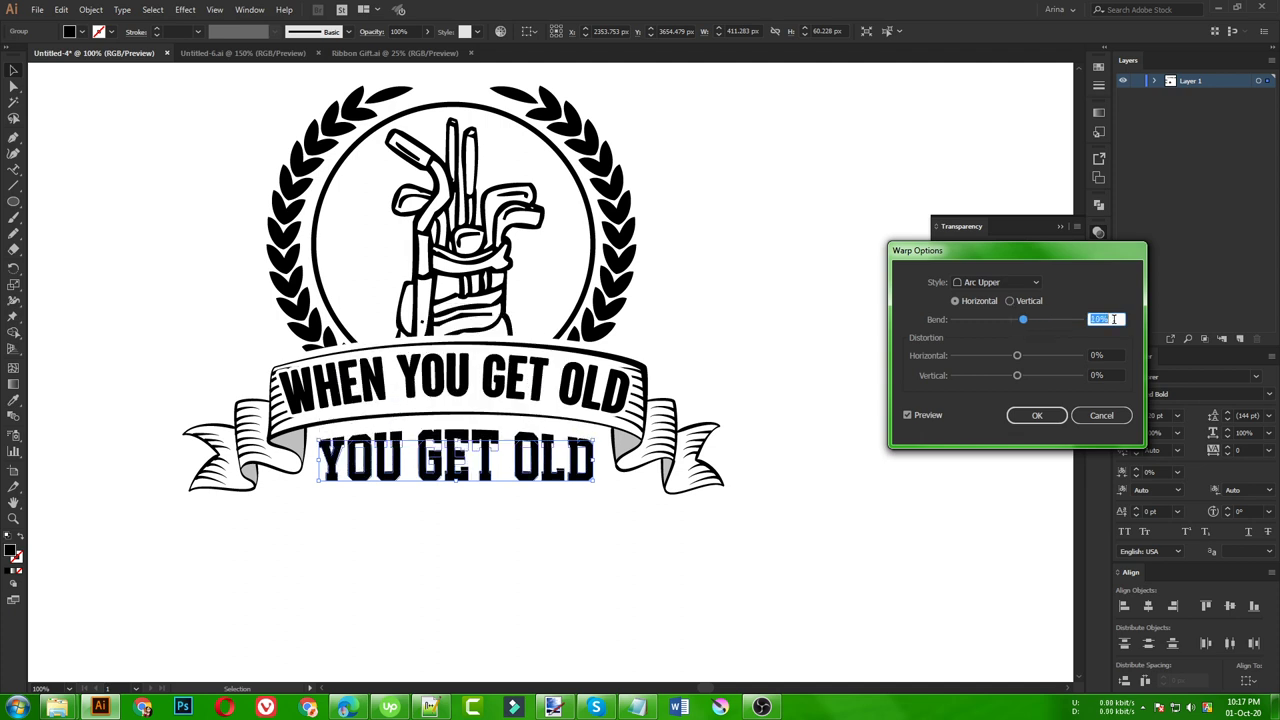
{"action": "left_click", "coordinate": [1037, 415]}
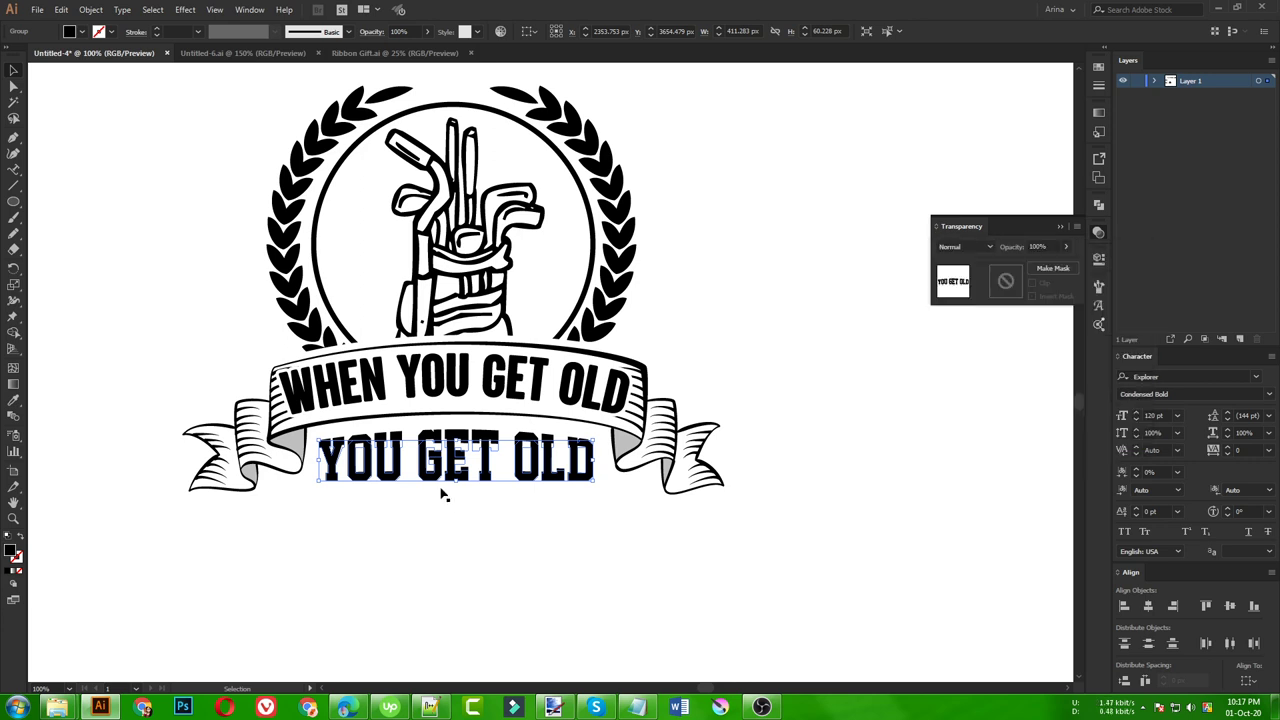
- Stretch the warped YOU GET OLD lettering to about 72.5 px tall and nudge it up towards the banner
{"action": "mouse_move", "coordinate": [456, 487]}
{"action": "left_mouse_down"}
{"action": "mouse_move", "coordinate": [456, 620]}
{"action": "mouse_move", "coordinate": [456, 491]}
{"action": "left_mouse_up"}
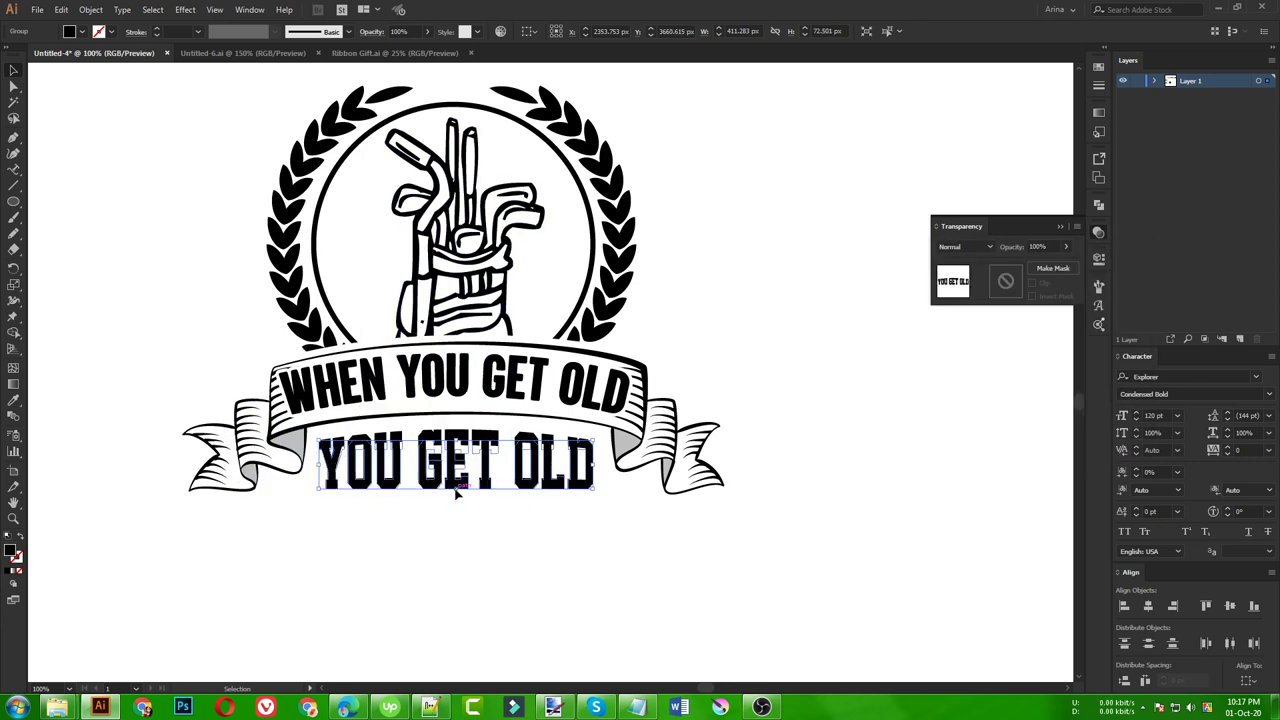
{"action": "key", "text": "Up"}
{"action": "key", "text": "Up"}
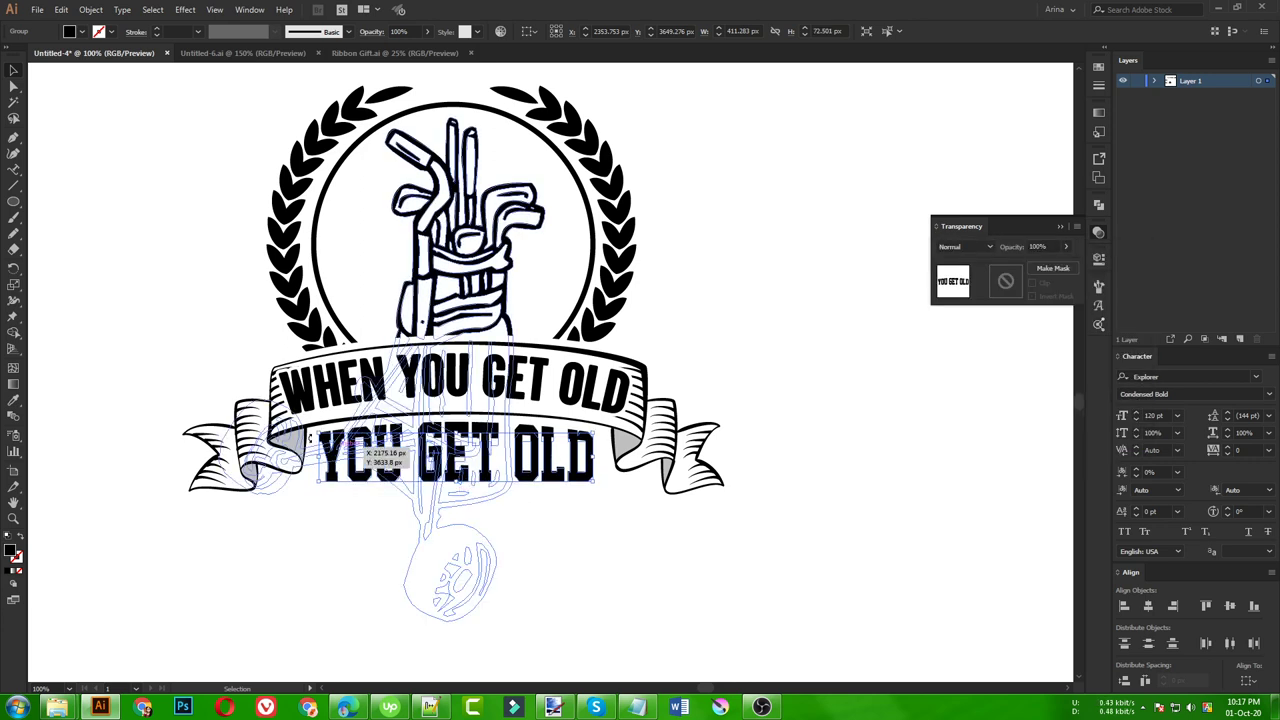
{"action": "left_click", "coordinate": [789, 286]}
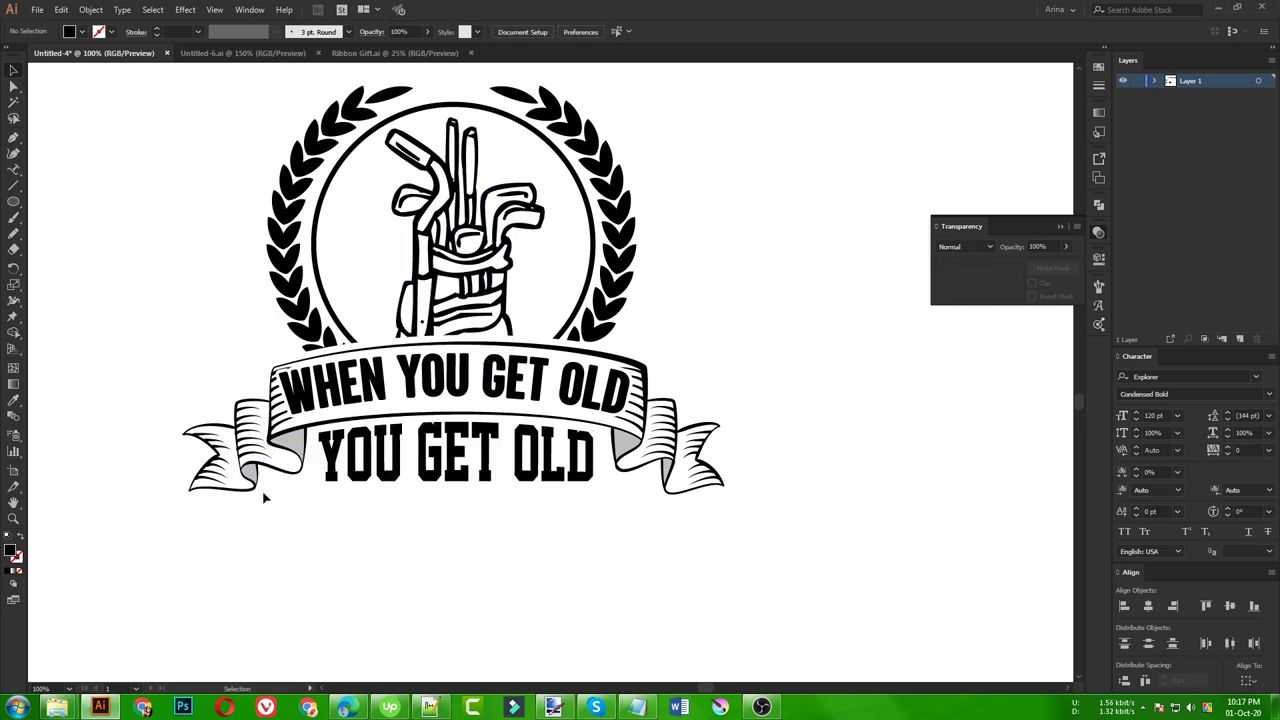
- Move the WHEN YOU STOP text beneath YOU GET OLD and convert it to outlines
{"action": "scroll", "coordinate": [385, 358], "scroll_direction": "down", "scroll_amount": 1}
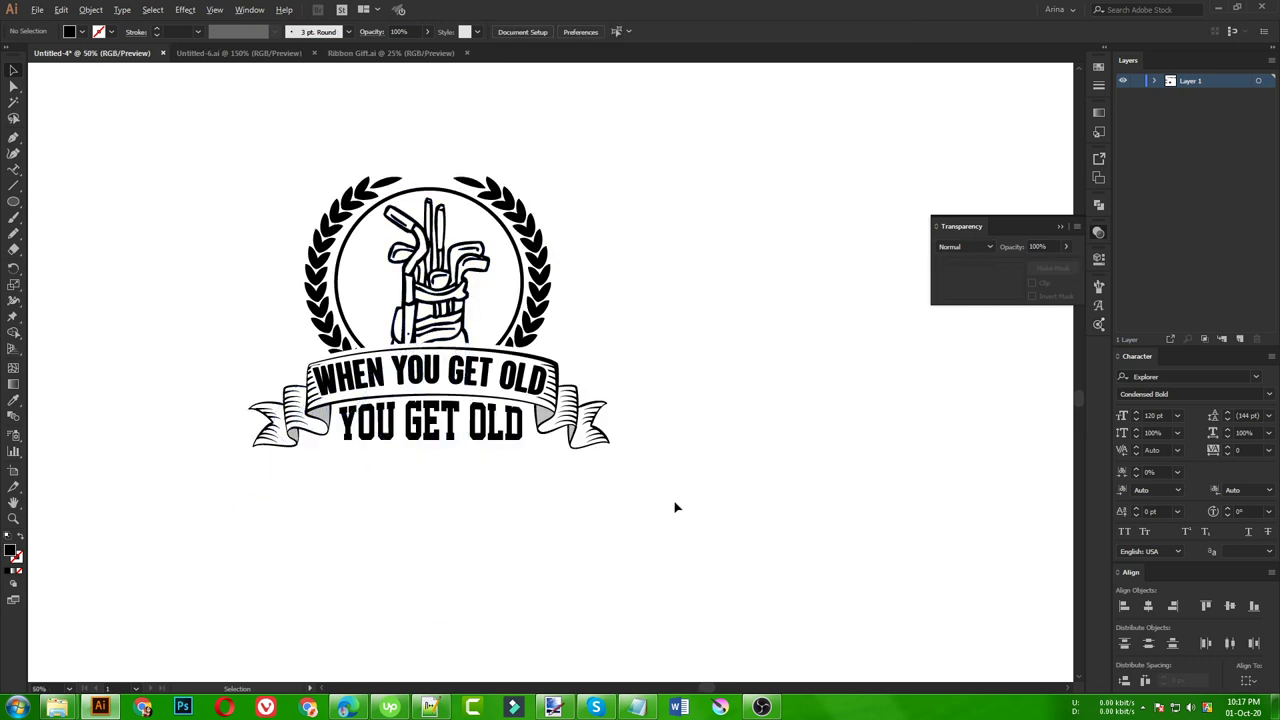
{"action": "scroll", "coordinate": [674, 508], "scroll_direction": "down", "scroll_amount": 1}
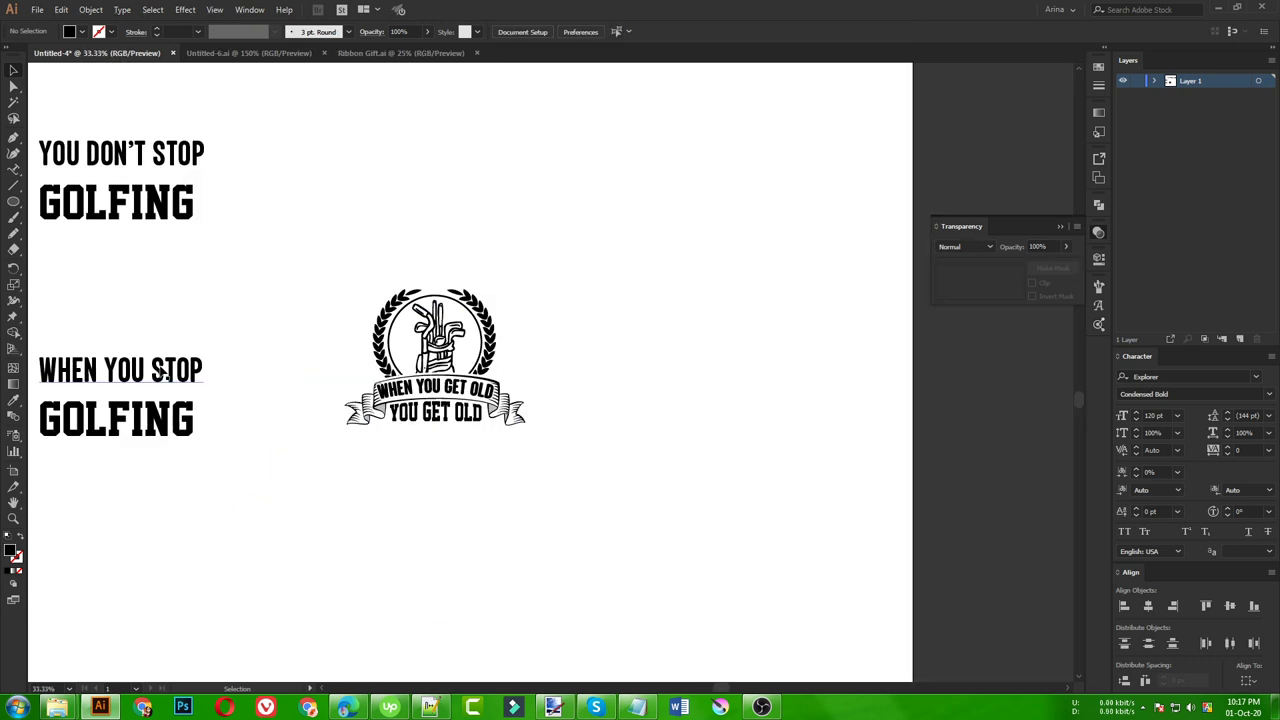
{"action": "left_click_drag", "start_coordinate": [160, 372], "coordinate": [478, 440]}
{"action": "scroll", "coordinate": [478, 440], "scroll_direction": "up", "scroll_amount": 1}
{"action": "right_click", "coordinate": [478, 440]}
{"action": "left_click", "coordinate": [525, 269]}
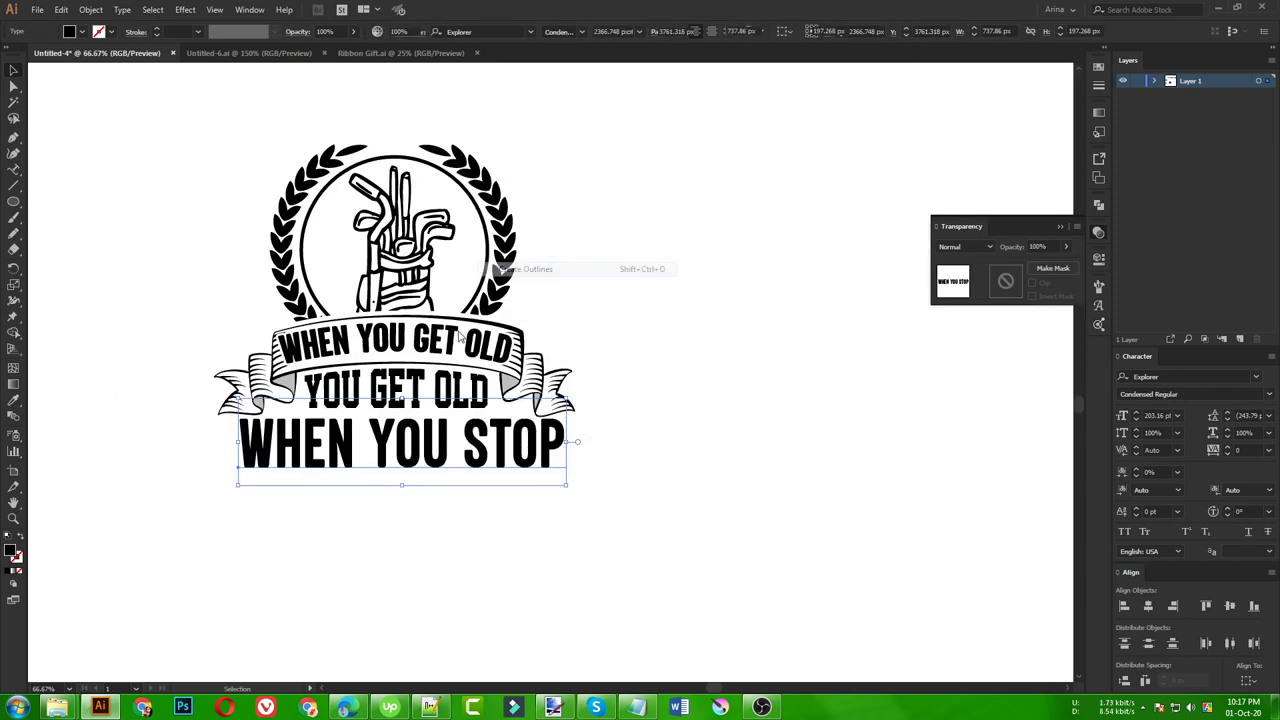
- Scale the WHEN YOU STOP lettering to about 603 px wide and nudge it up close under YOU GET OLD
{"action": "scroll", "coordinate": [385, 380], "scroll_direction": "up", "scroll_amount": 1}
{"action": "left_click_drag", "start_coordinate": [655, 481], "coordinate": [608, 480]}
{"action": "key", "text": "Up"}
{"action": "key", "text": "Up"}
{"action": "key", "text": "Up"}
{"action": "key", "text": "Up"}
{"action": "key", "text": "Up"}
{"action": "key", "text": "Up"}
{"action": "key", "text": "Up"}
{"action": "key", "text": "Up"}
{"action": "key", "text": "Up"}
{"action": "key", "text": "Up"}
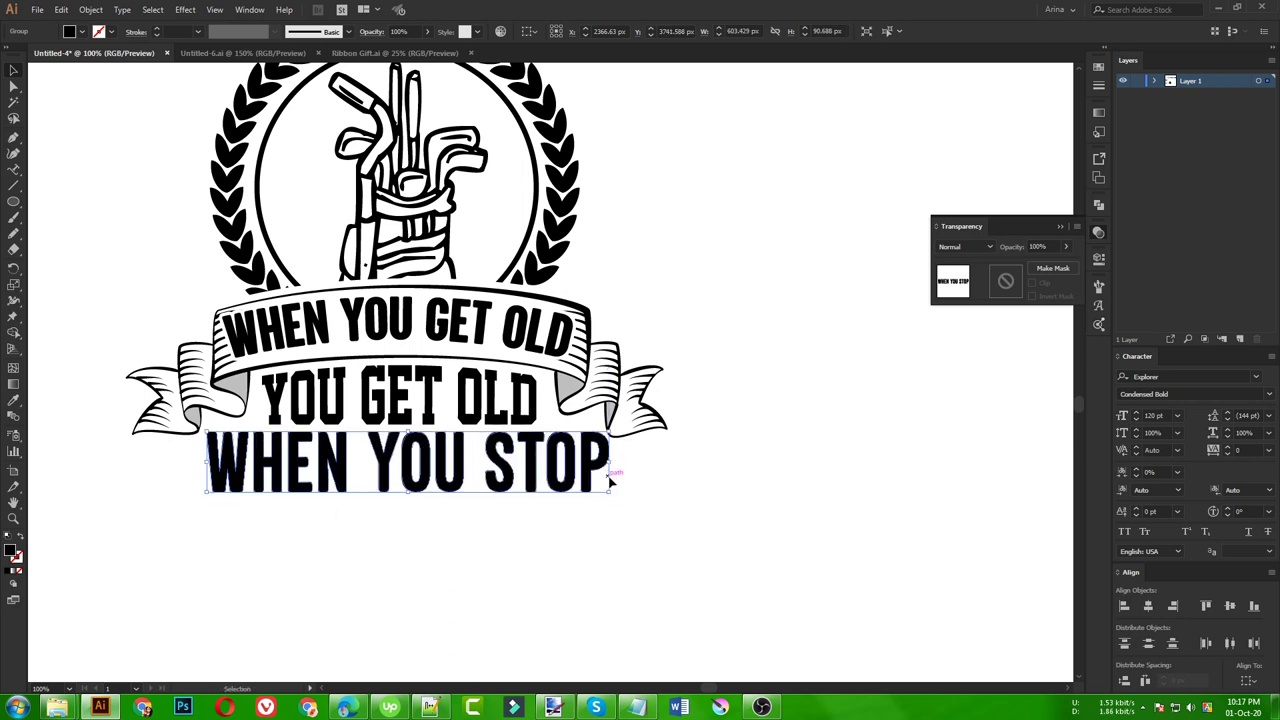
{"action": "scroll", "coordinate": [610, 483], "scroll_direction": "down", "scroll_amount": 2}
{"action": "left_click", "coordinate": [597, 471]}
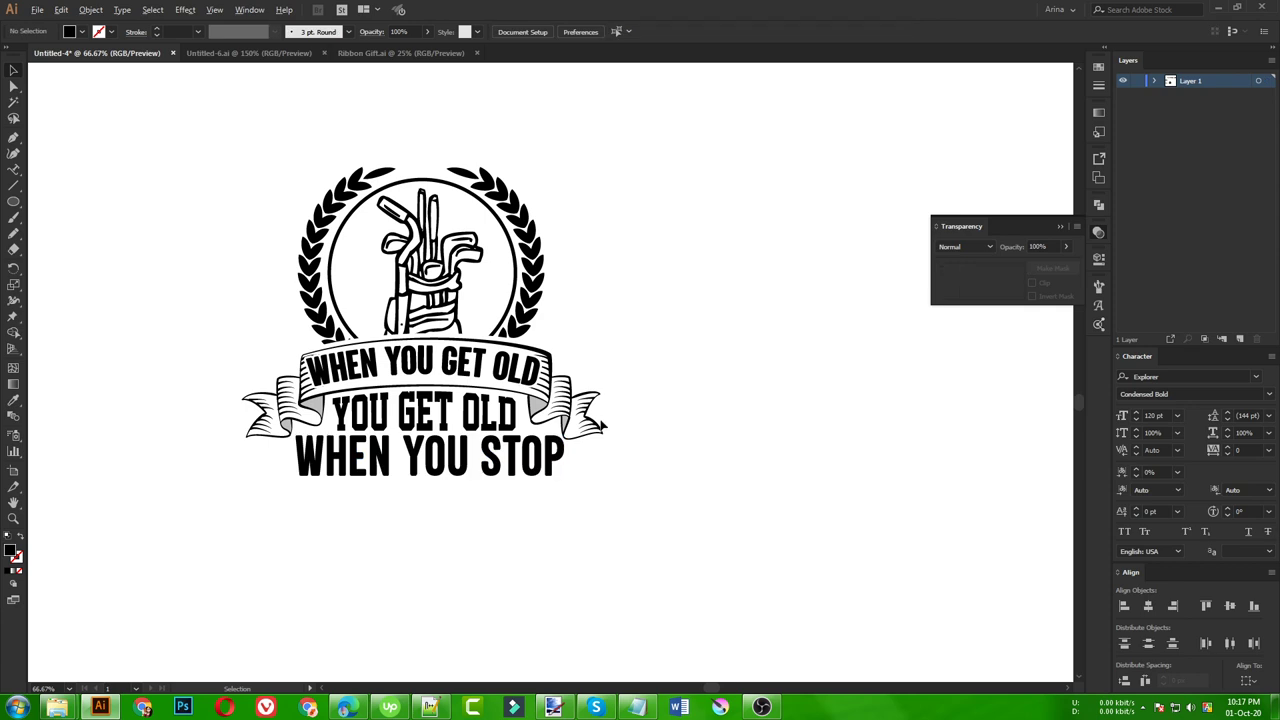
- Move the lower GOLFING text beneath WHEN YOU STOP and convert it to outlines
{"action": "left_click_drag", "start_coordinate": [70, 418], "coordinate": [565, 497]}
{"action": "right_click", "coordinate": [565, 492]}
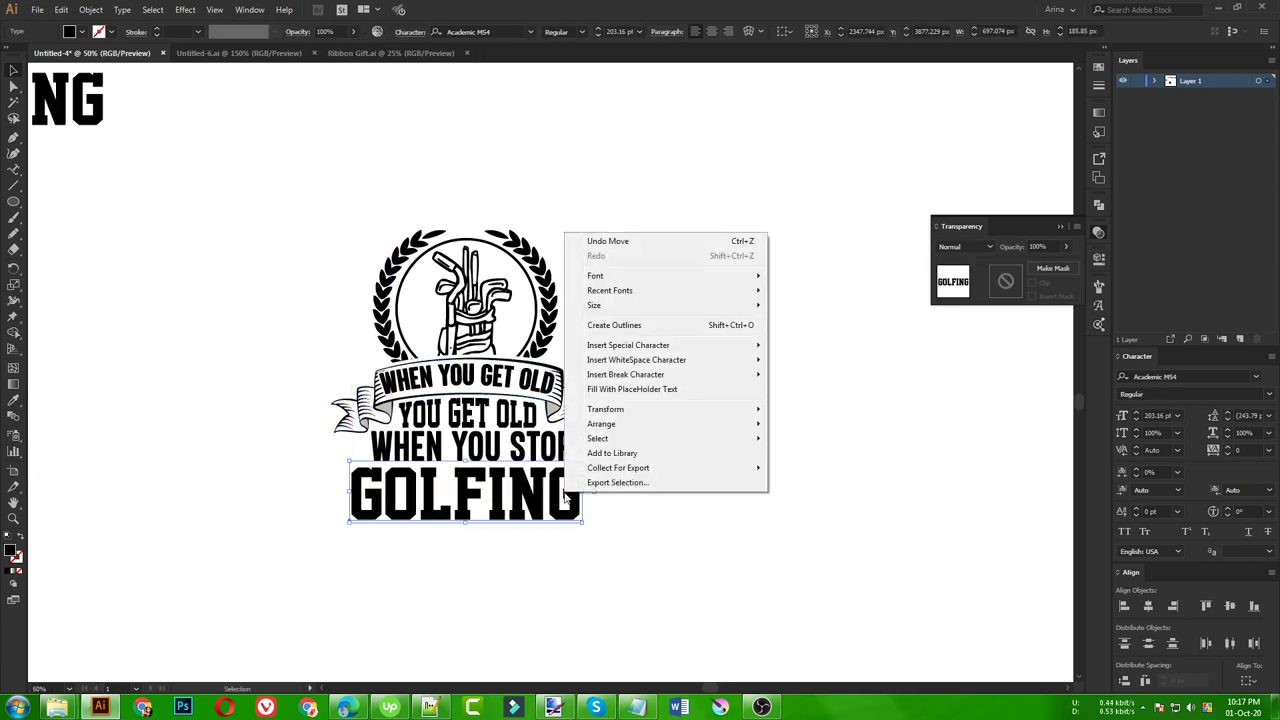
{"action": "left_click", "coordinate": [596, 325]}
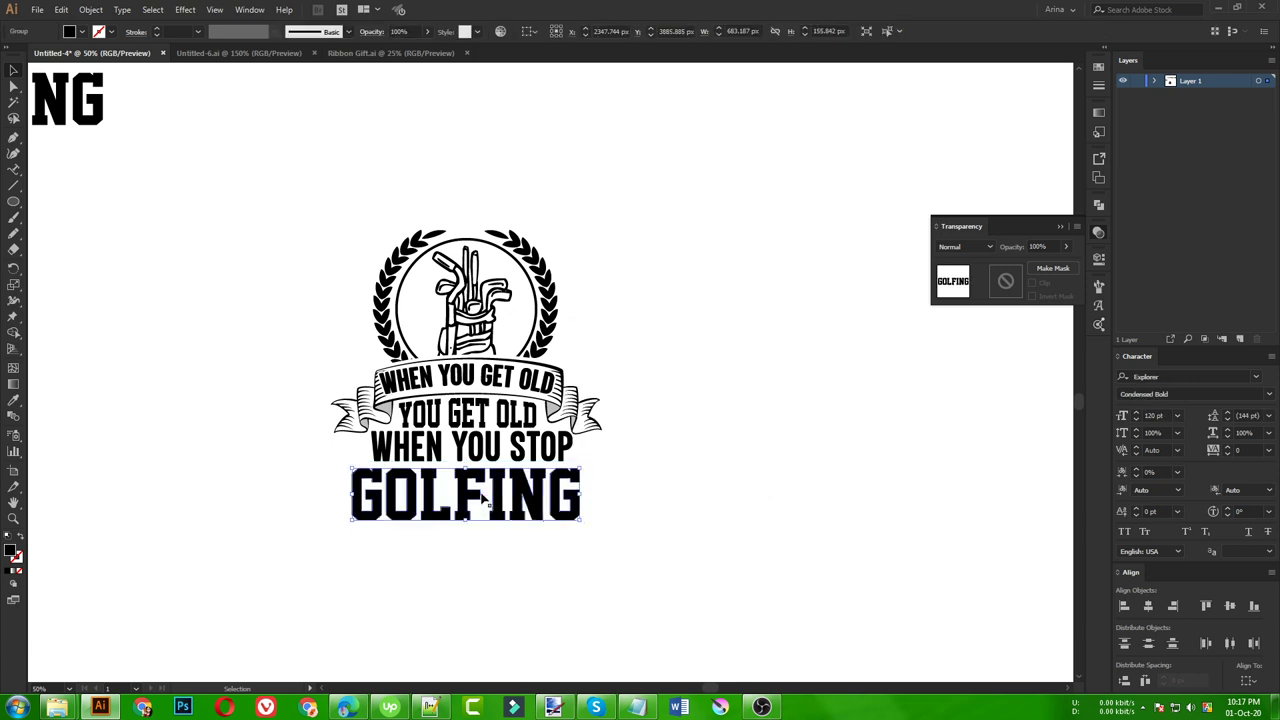
- Enlarge the bottom GOLFING lettering to the ribbon's full width, about 805 px, and shift it slightly down
{"action": "scroll", "coordinate": [487, 505], "scroll_direction": "up", "scroll_amount": 1}
{"action": "left_click_drag", "start_coordinate": [616, 492], "coordinate": [642, 491]}
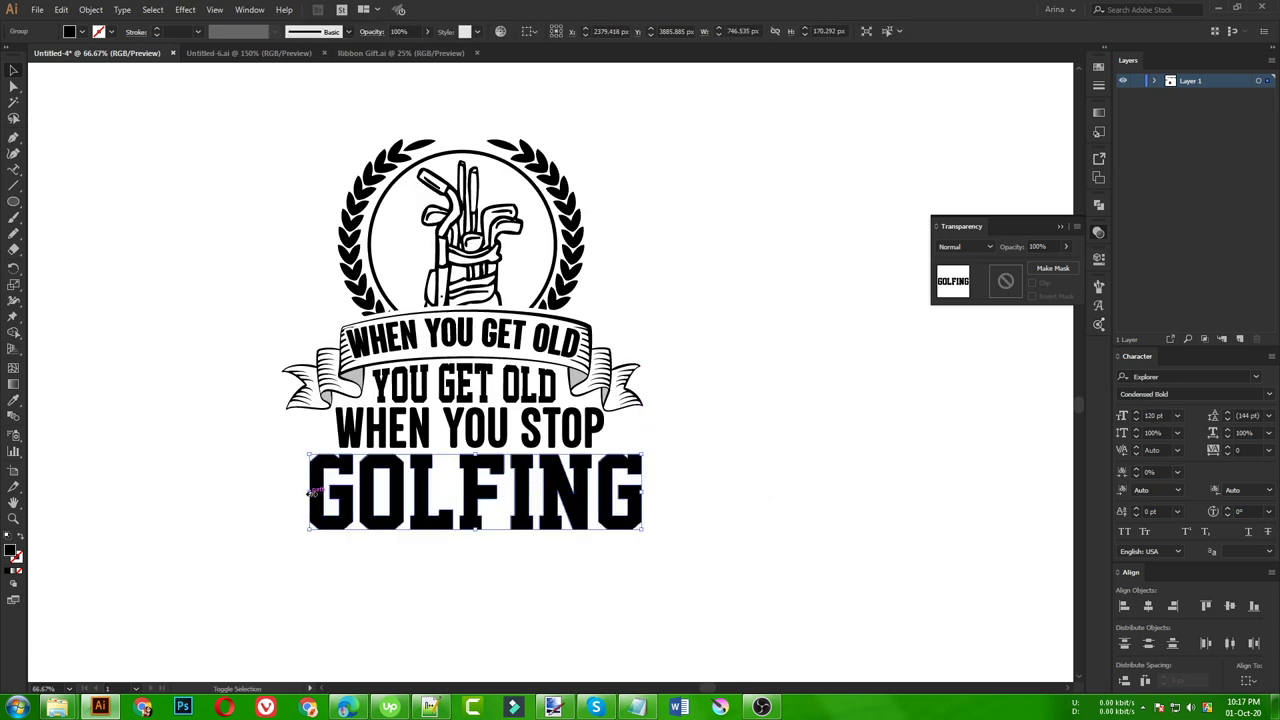
{"action": "left_click_drag", "start_coordinate": [310, 492], "coordinate": [284, 493]}
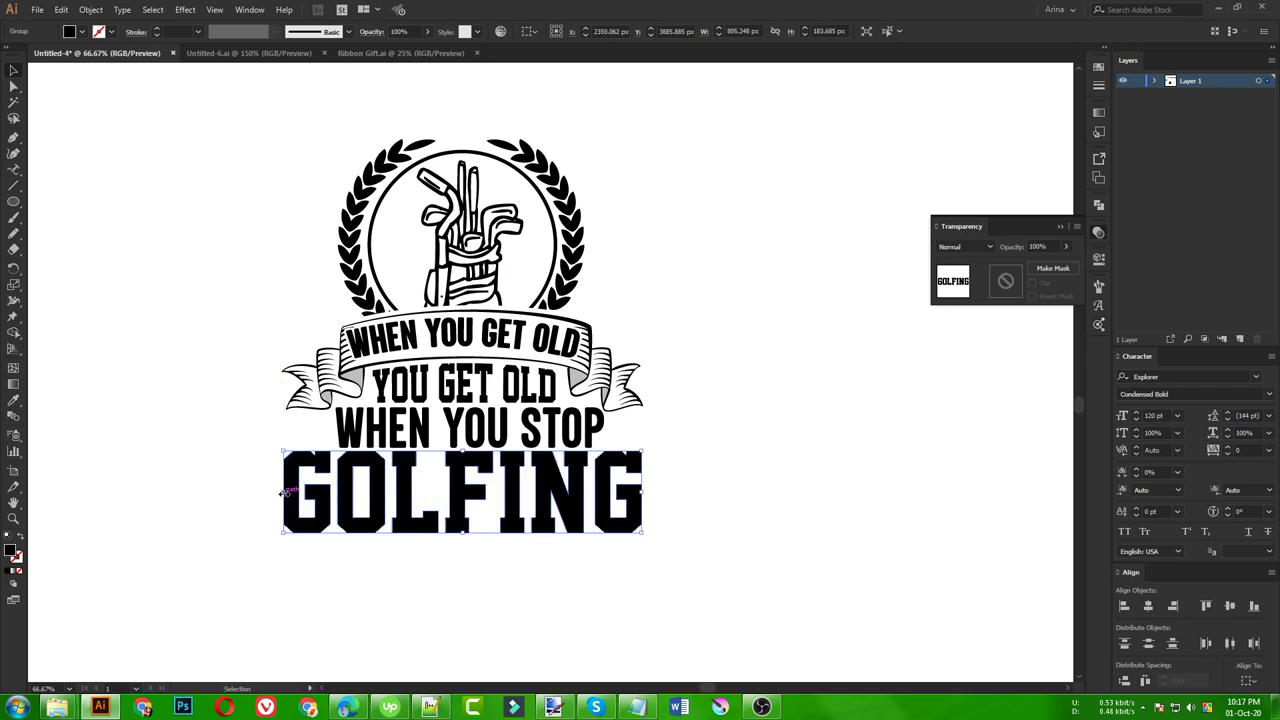
{"action": "left_click_drag", "start_coordinate": [283, 492], "coordinate": [284, 494]}
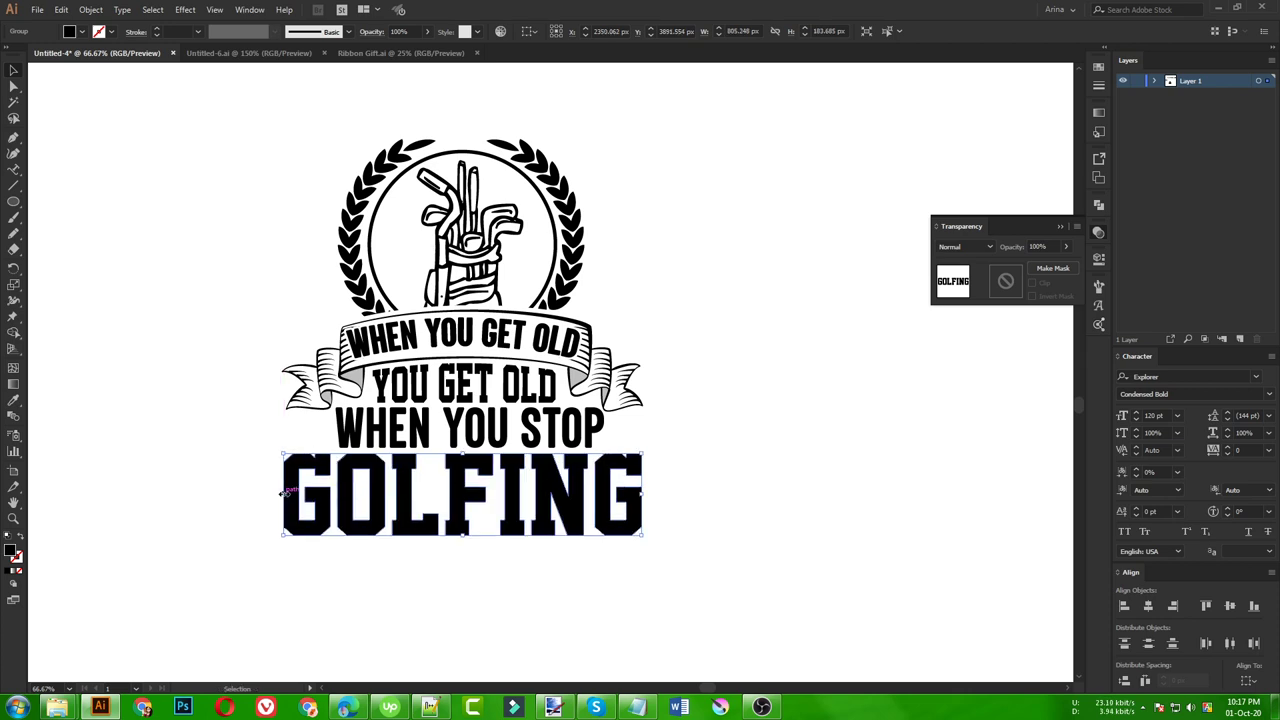
{"action": "left_click", "coordinate": [713, 565]}
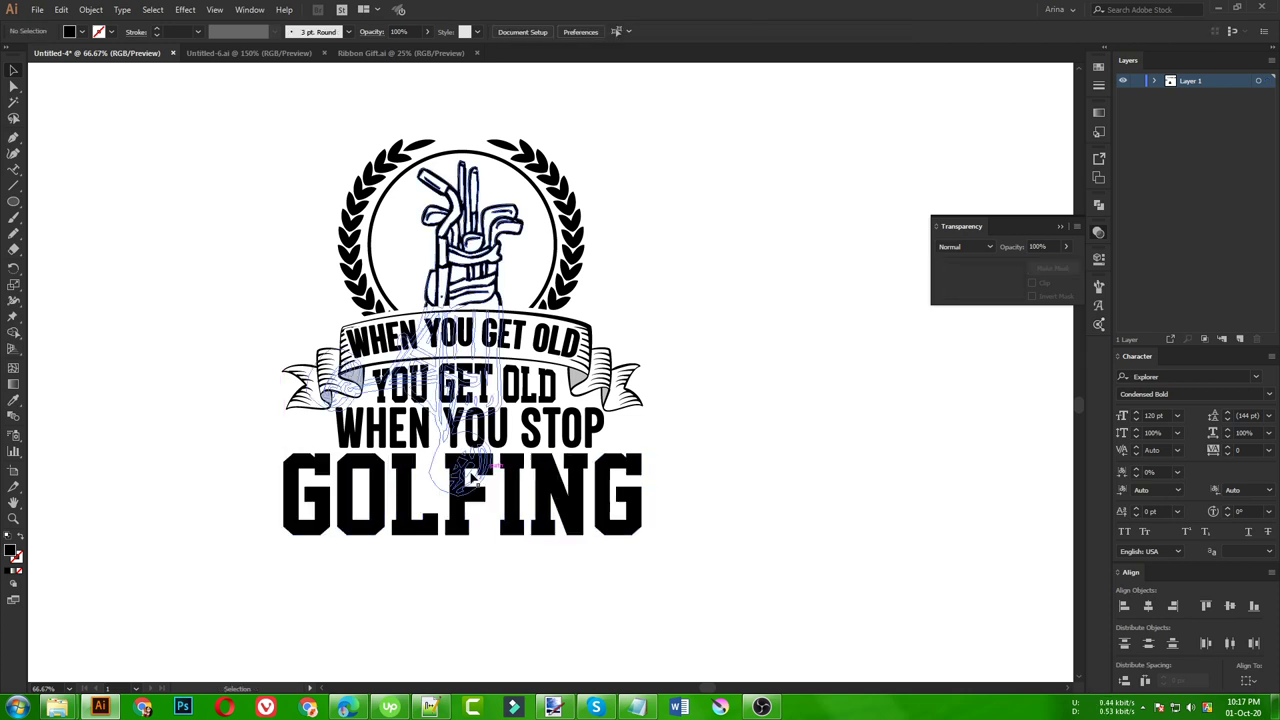
- Move the remaining GOLFING text above the wreath badge and convert it to outlines
{"action": "scroll", "coordinate": [471, 478], "scroll_direction": "down", "scroll_amount": 1}
{"action": "scroll", "coordinate": [341, 270], "scroll_direction": "down", "scroll_amount": 1}
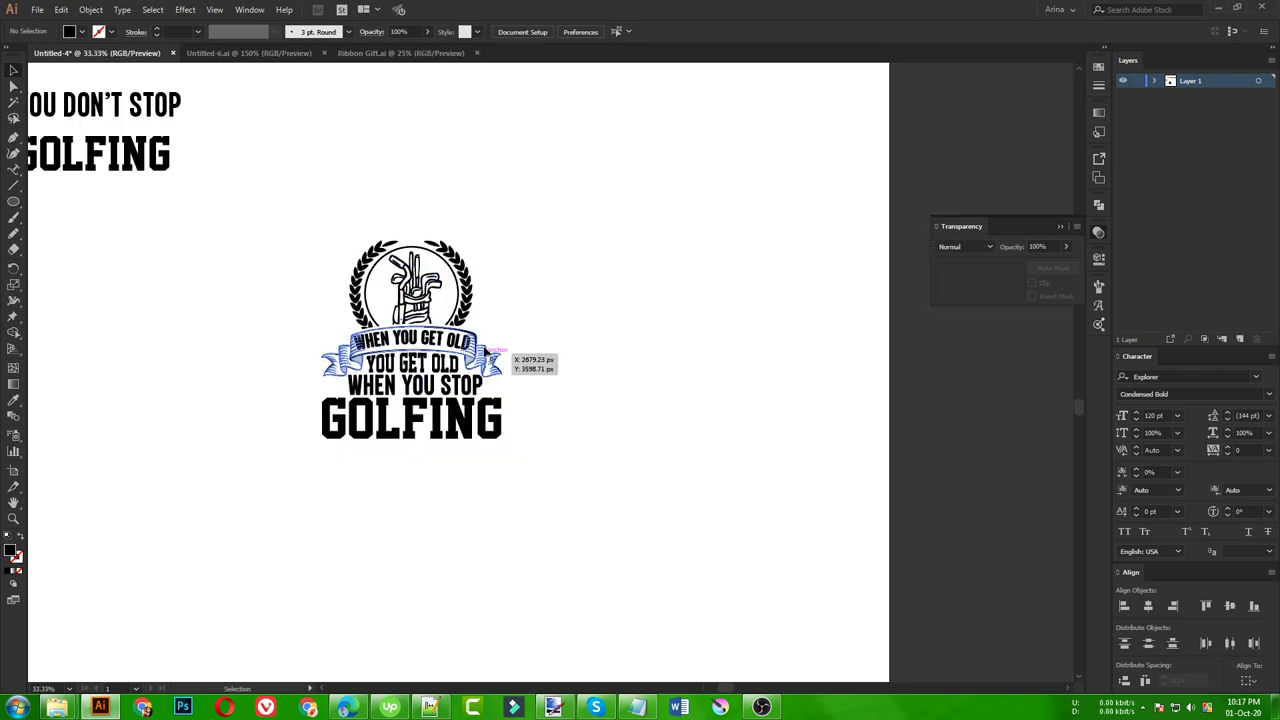
{"action": "scroll", "coordinate": [689, 437], "scroll_direction": "up", "scroll_amount": 3}
{"action": "left_click_drag", "start_coordinate": [125, 261], "coordinate": [447, 304]}
{"action": "right_click", "coordinate": [447, 304]}
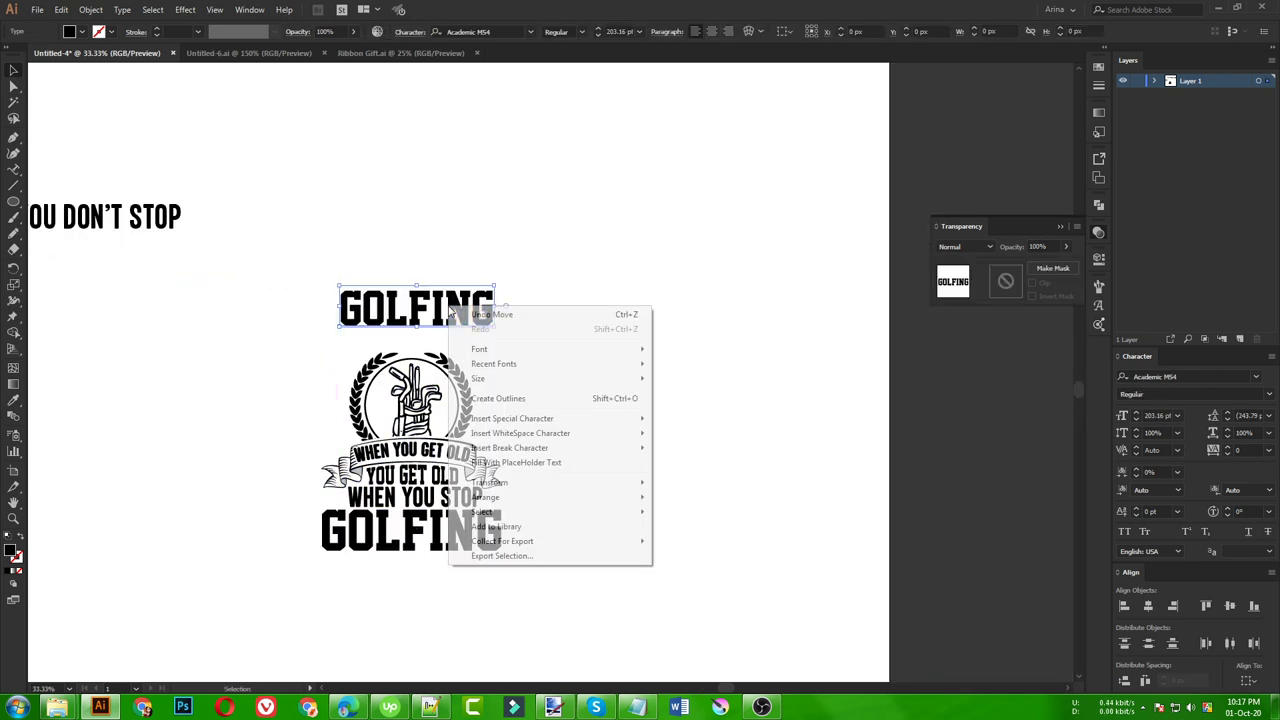
{"action": "left_click", "coordinate": [495, 398]}
- Widen the upper GOLFING lettering to about 813 px to match the bottom word and nudge it down towards the wreath
{"action": "left_click_drag", "start_coordinate": [494, 310], "coordinate": [503, 311]}
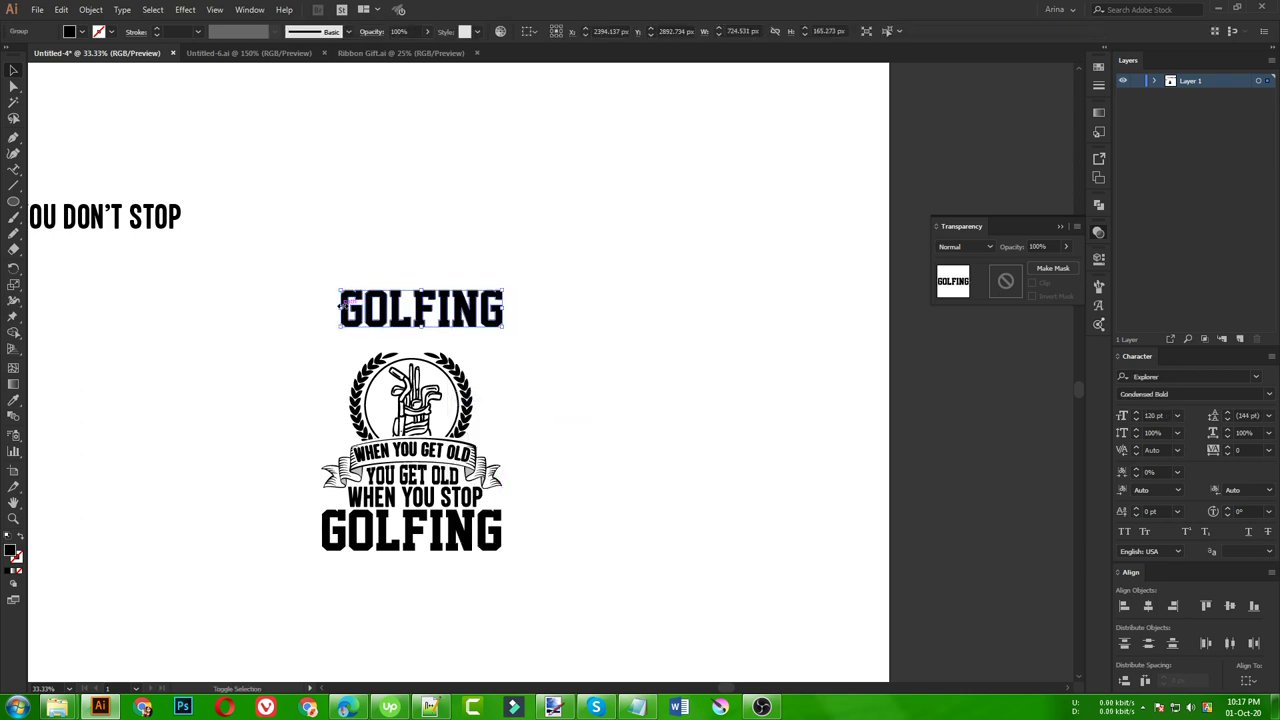
{"action": "left_click_drag", "start_coordinate": [340, 309], "coordinate": [321, 308]}
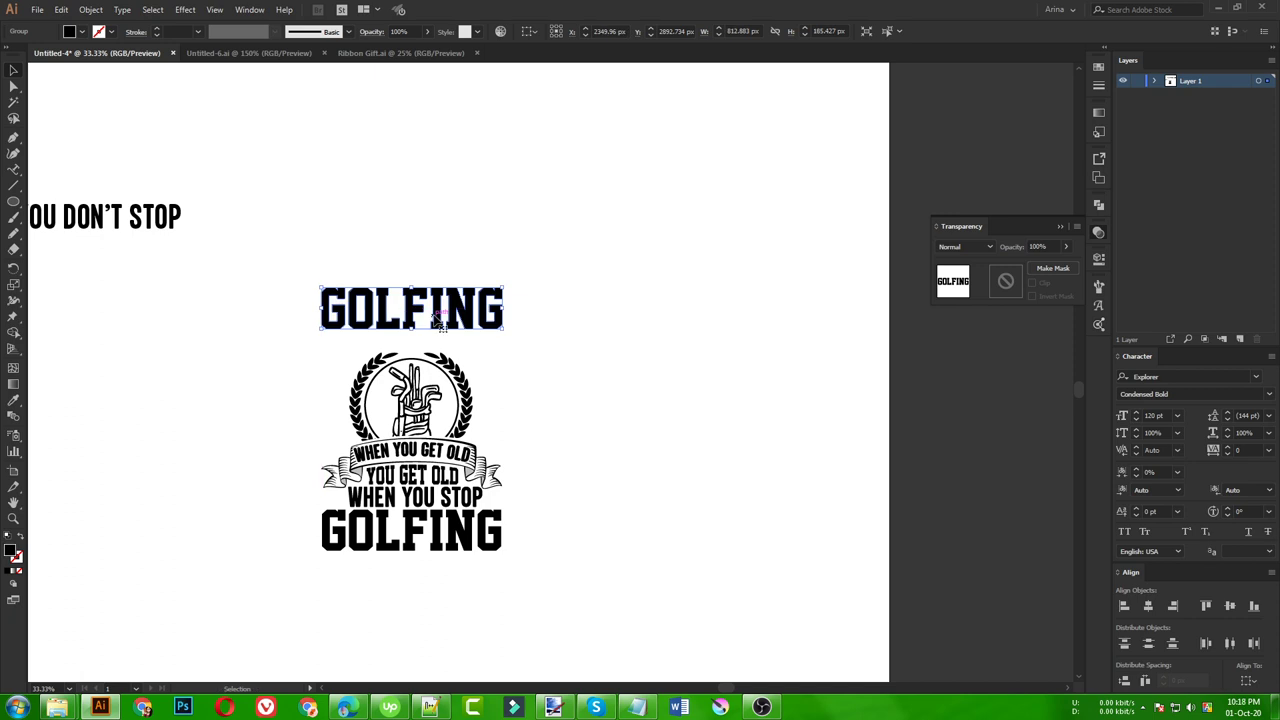
{"action": "key", "text": "Down"}
{"action": "key", "text": "Down"}
{"action": "key", "text": "Down"}
{"action": "key", "text": "Down"}
{"action": "key", "text": "Down"}
{"action": "key", "text": "Down"}
{"action": "key", "text": "Down"}
{"action": "key", "text": "Down"}
{"action": "key", "text": "Down"}
{"action": "key", "text": "Down"}
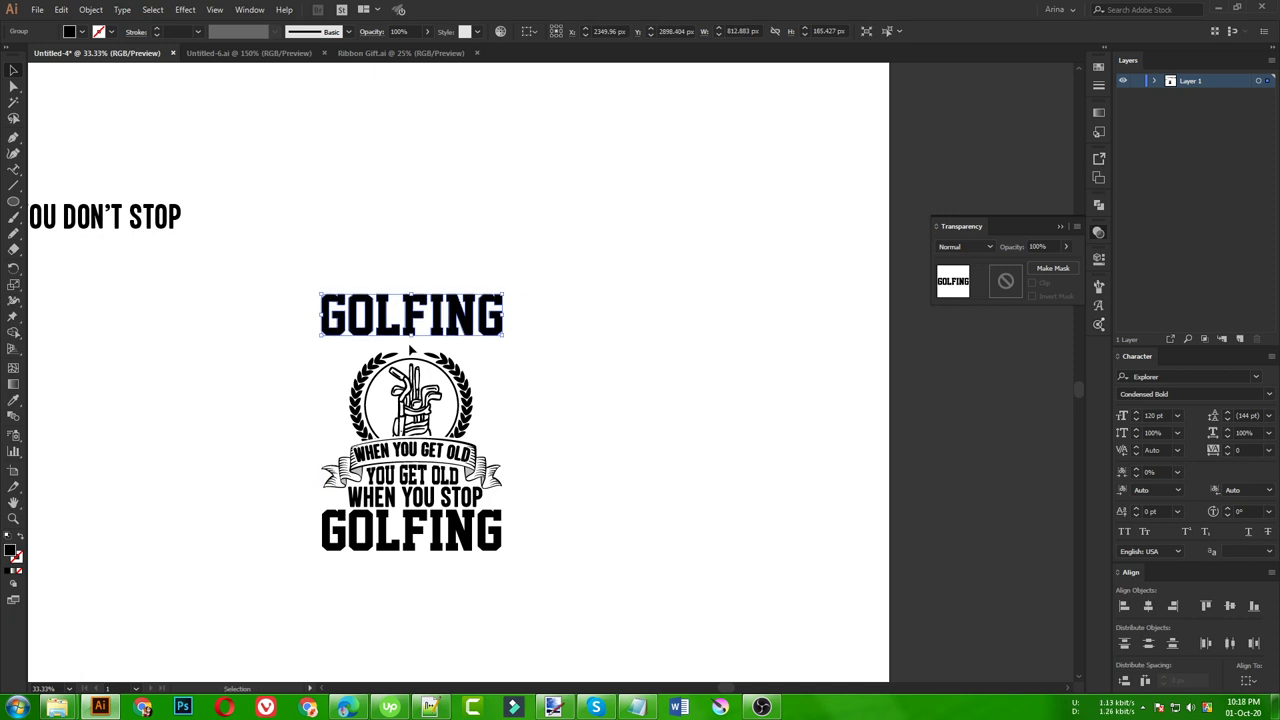
- Apply a horizontal Arc Lower warp with a negative bend to the upper GOLFING lettering
{"action": "left_click", "coordinate": [185, 9]}
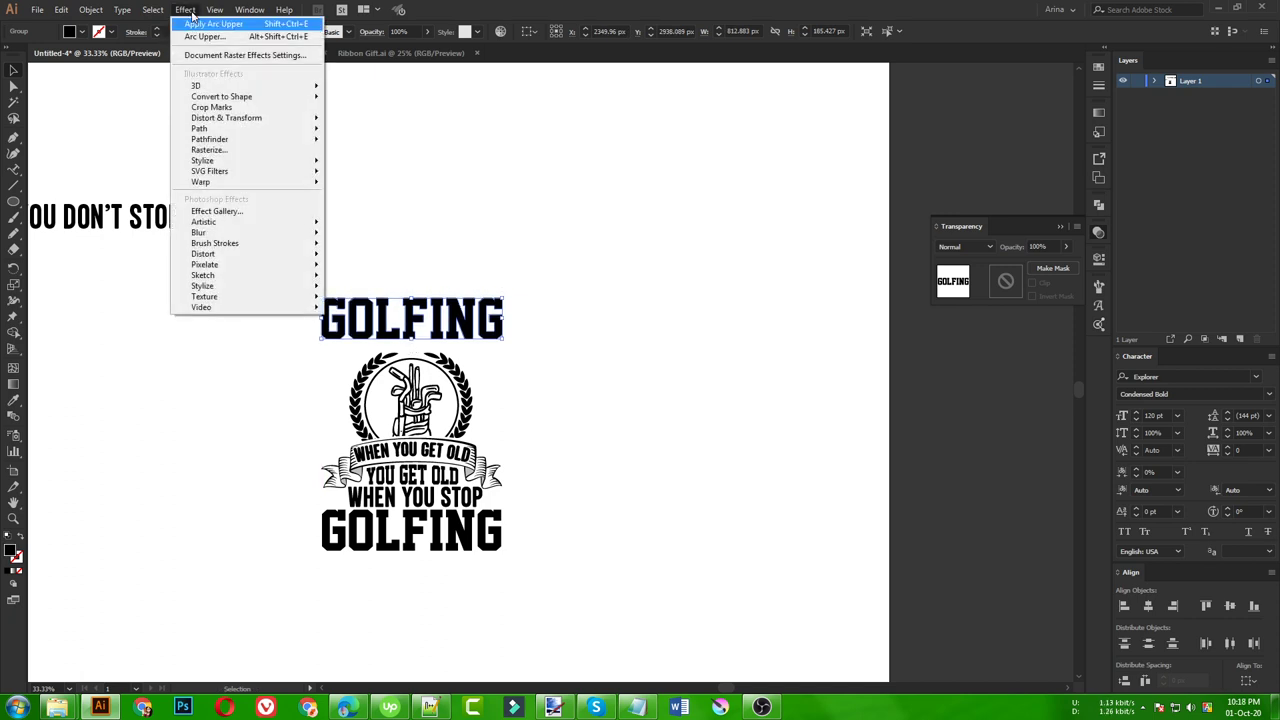
{"action": "mouse_move", "coordinate": [215, 183]}
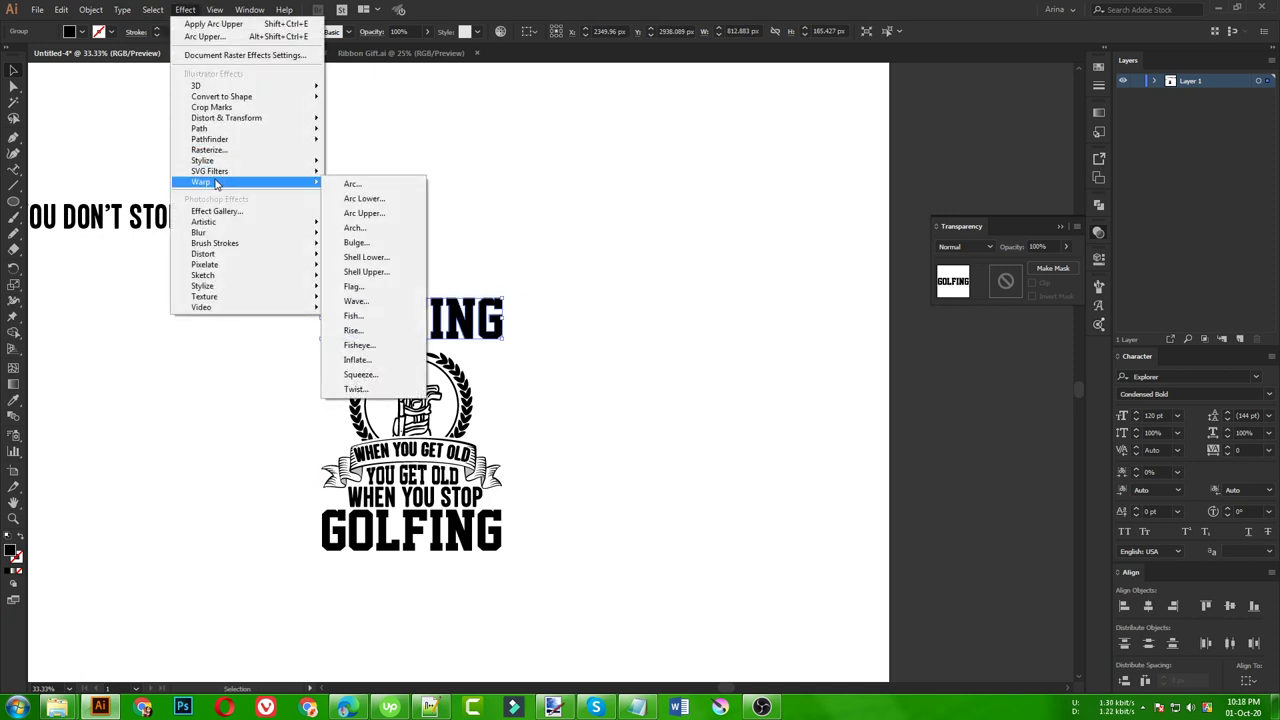
{"action": "left_click", "coordinate": [364, 199]}
{"action": "key", "text": "Down"}
{"action": "key", "text": "Down"}
{"action": "key", "text": "Down"}
{"action": "key", "text": "Down"}
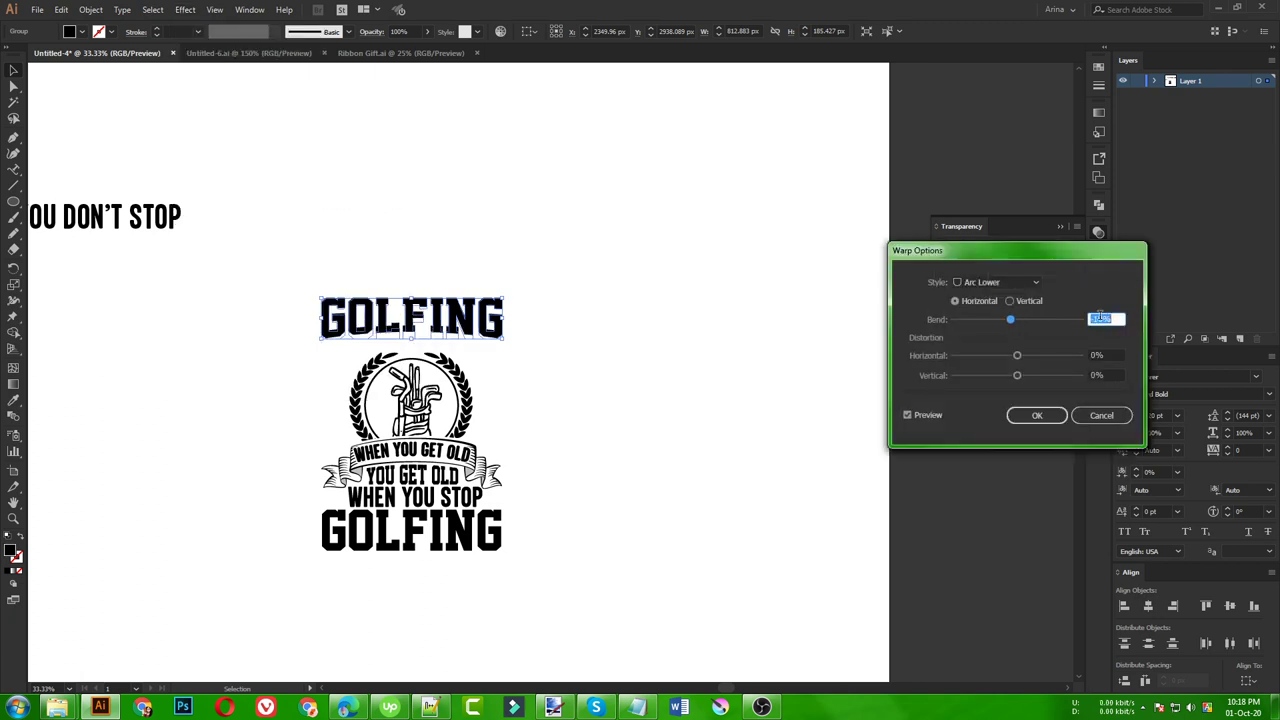
{"action": "key", "text": "Down"}
{"action": "key", "text": "Down"}
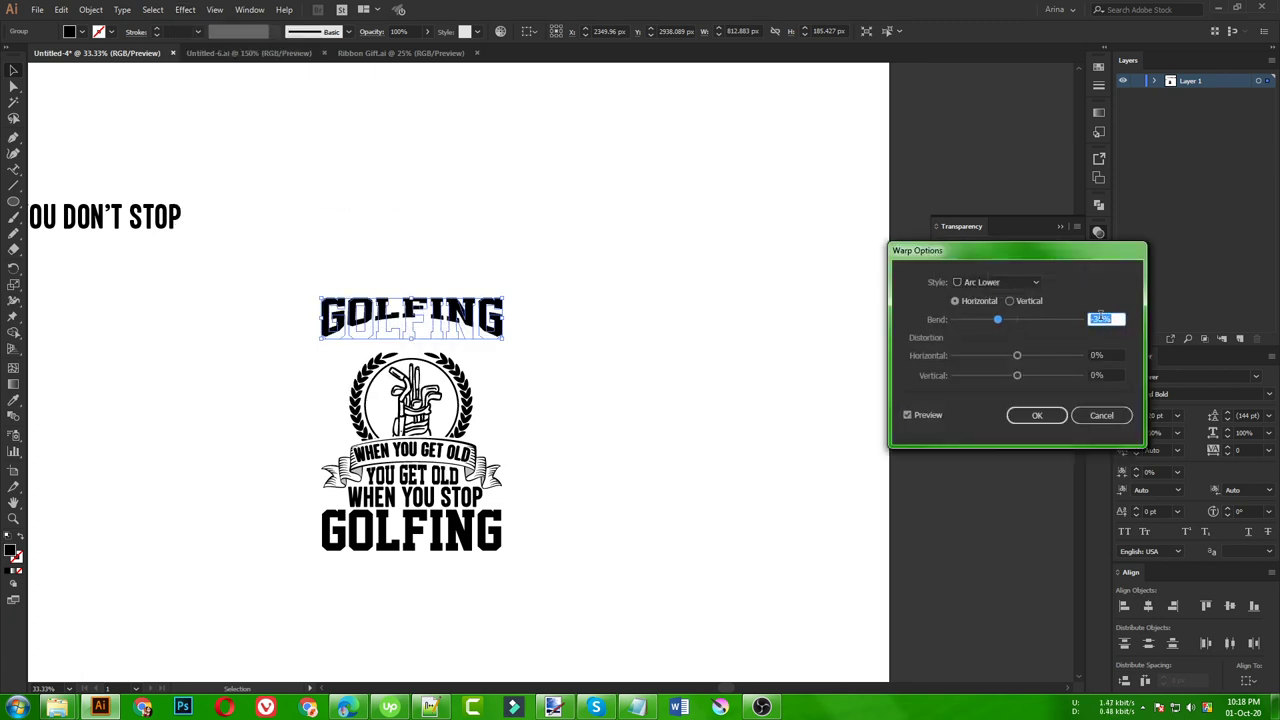
{"action": "left_click", "coordinate": [1049, 417]}
- Stretch the warped upper GOLFING lettering downward to about 301 px tall and expand its appearance
{"action": "left_click_drag", "start_coordinate": [411, 340], "coordinate": [428, 360]}
{"action": "scroll", "coordinate": [443, 350], "scroll_direction": "up", "scroll_amount": 1}
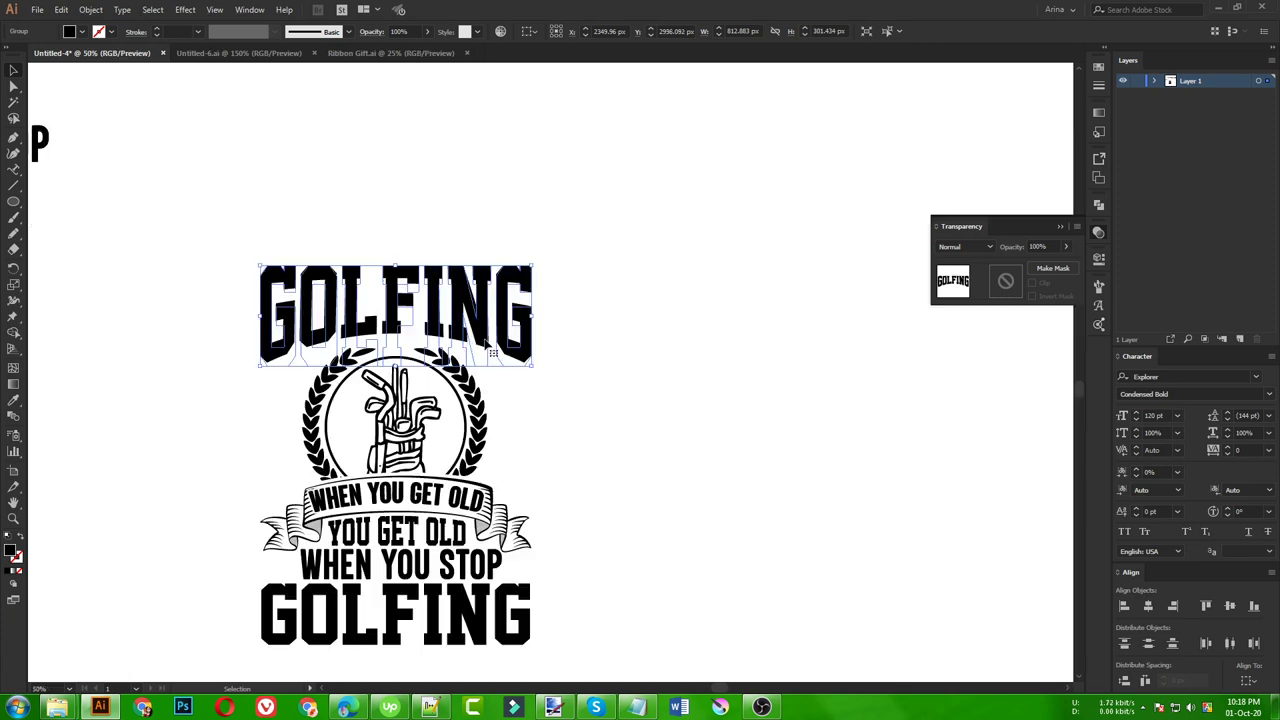
{"action": "left_click", "coordinate": [90, 9]}
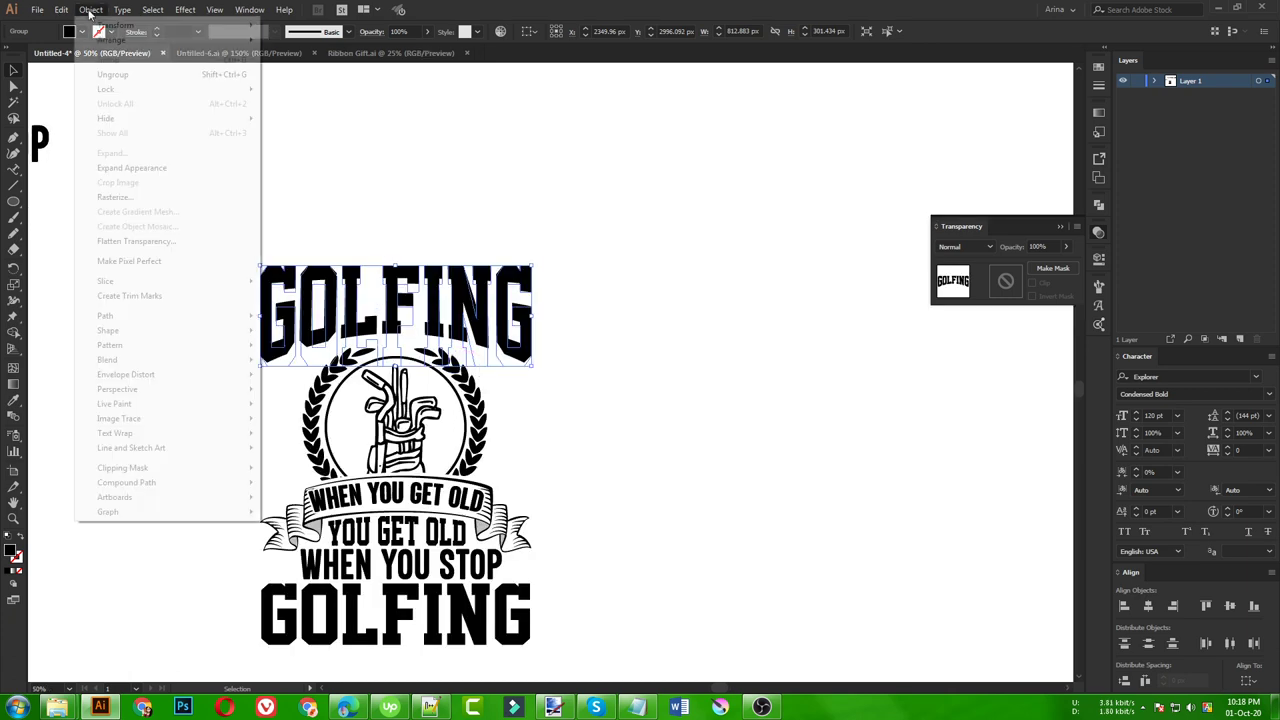
{"action": "left_click", "coordinate": [167, 169]}
{"action": "left_click", "coordinate": [445, 190]}
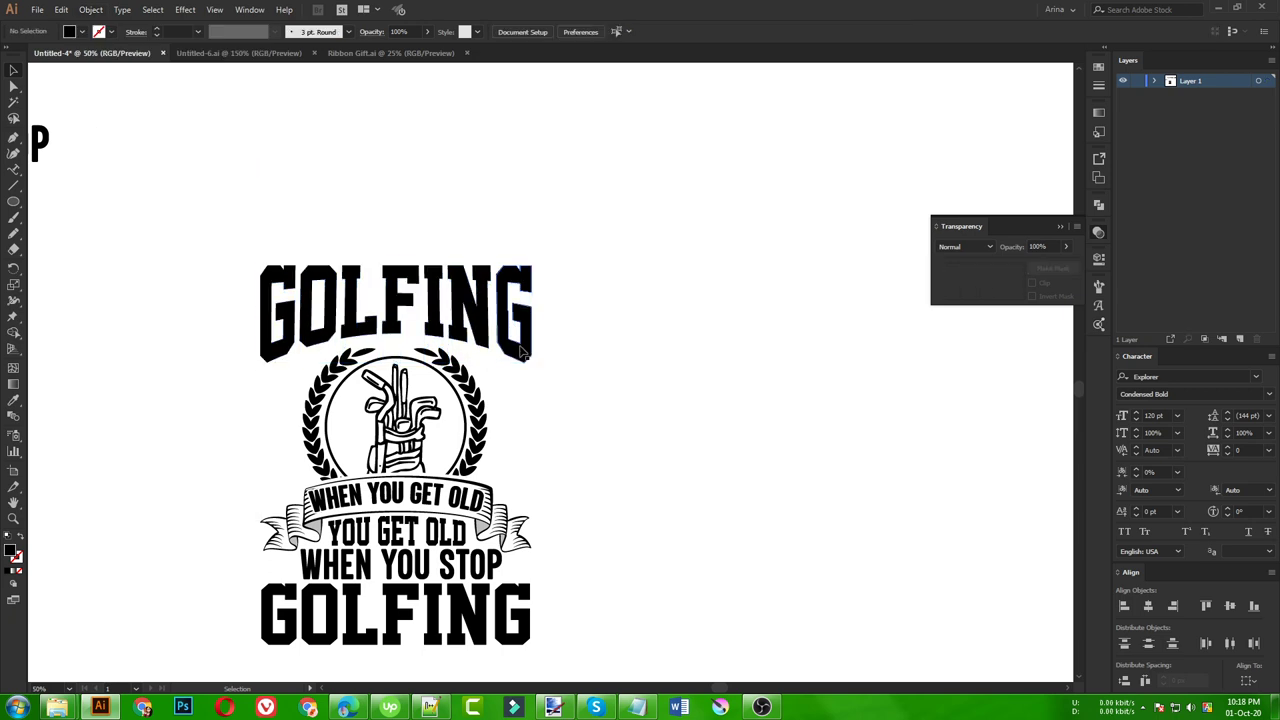
- Isolate the upper GOLFING group and enlarge its last G to about 119 × 329 px and its first G to about 116 × 321 px
{"action": "double_click", "coordinate": [521, 350]}
{"action": "left_click", "coordinate": [525, 356]}
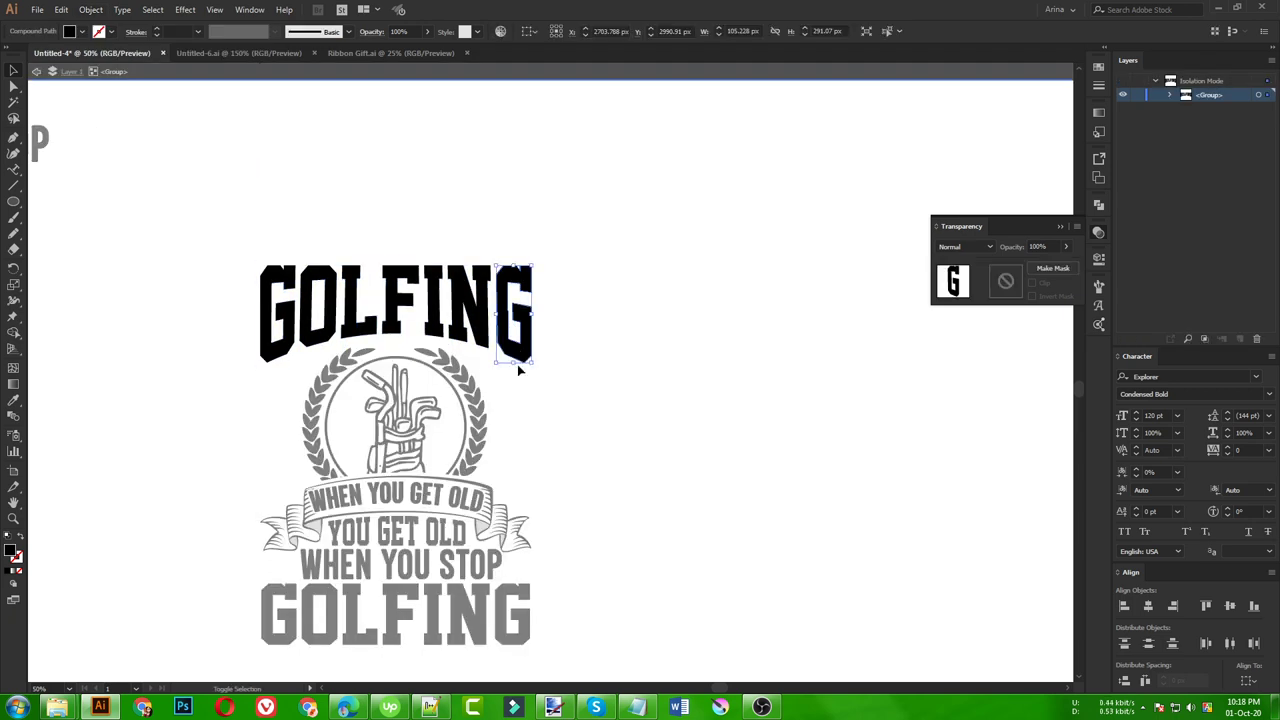
{"action": "left_click_drag", "start_coordinate": [532, 364], "coordinate": [538, 375]}
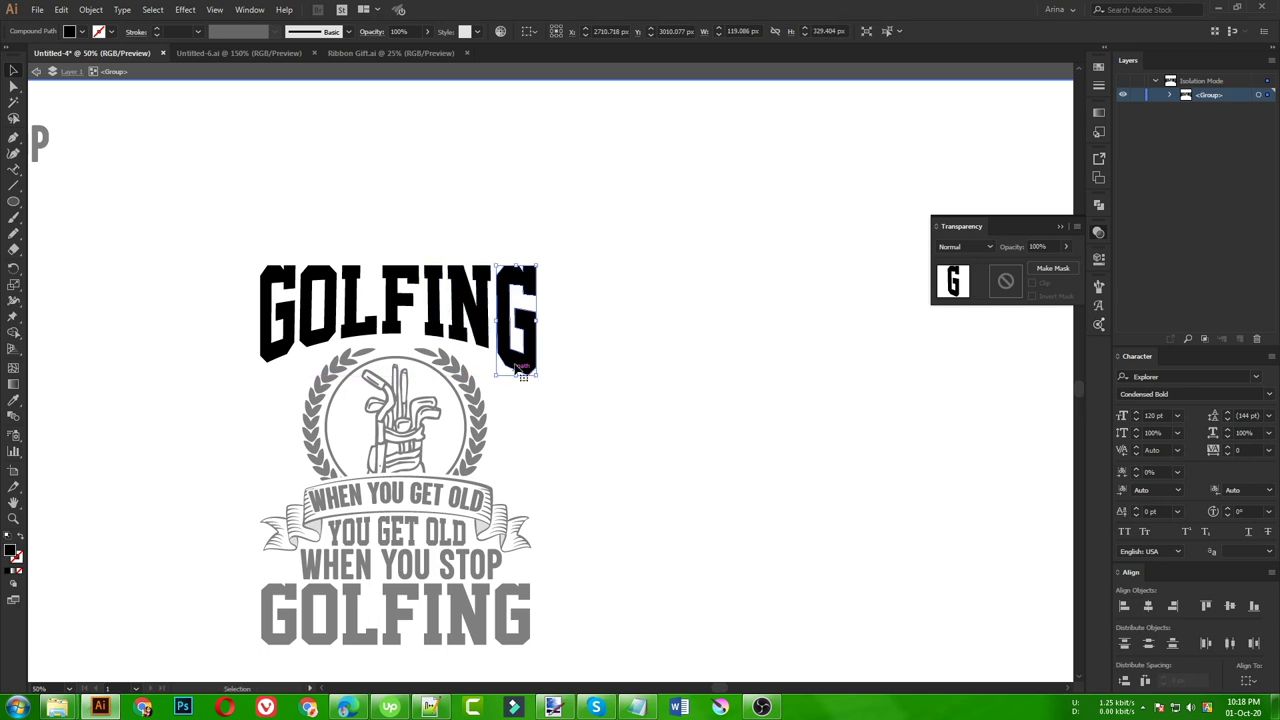
{"action": "left_click", "coordinate": [272, 352]}
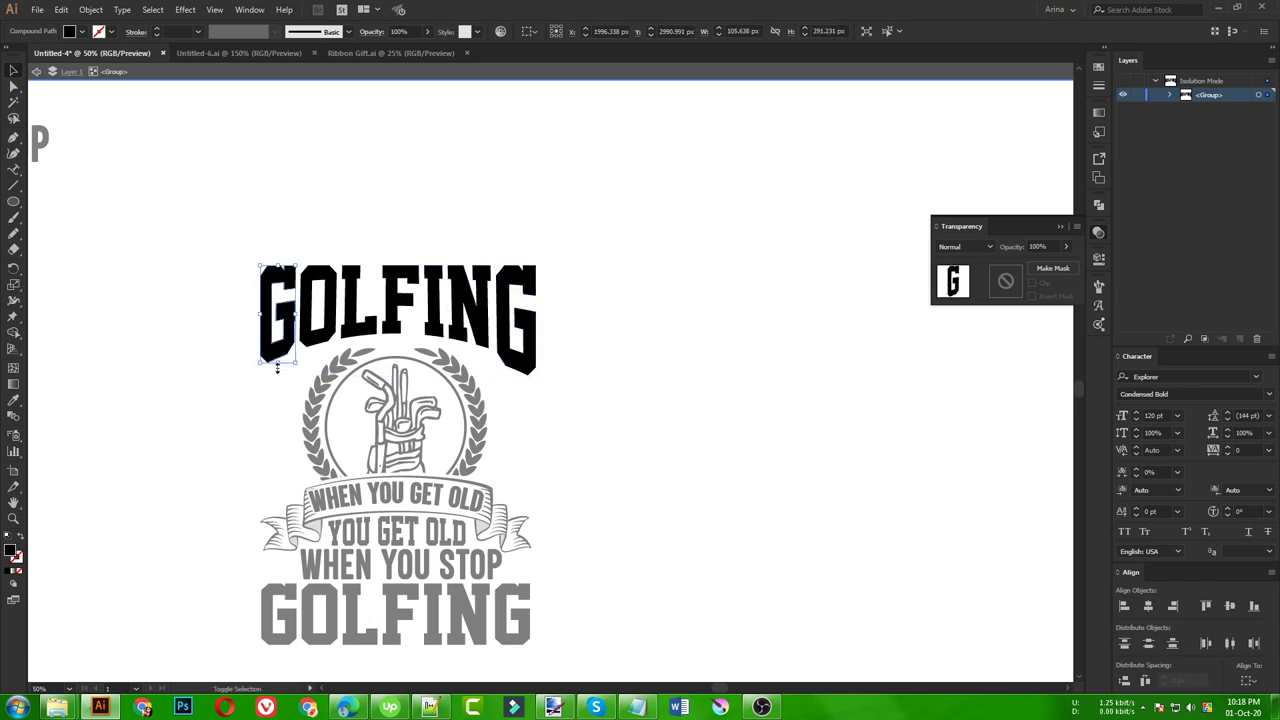
{"action": "left_click_drag", "start_coordinate": [262, 366], "coordinate": [251, 373]}
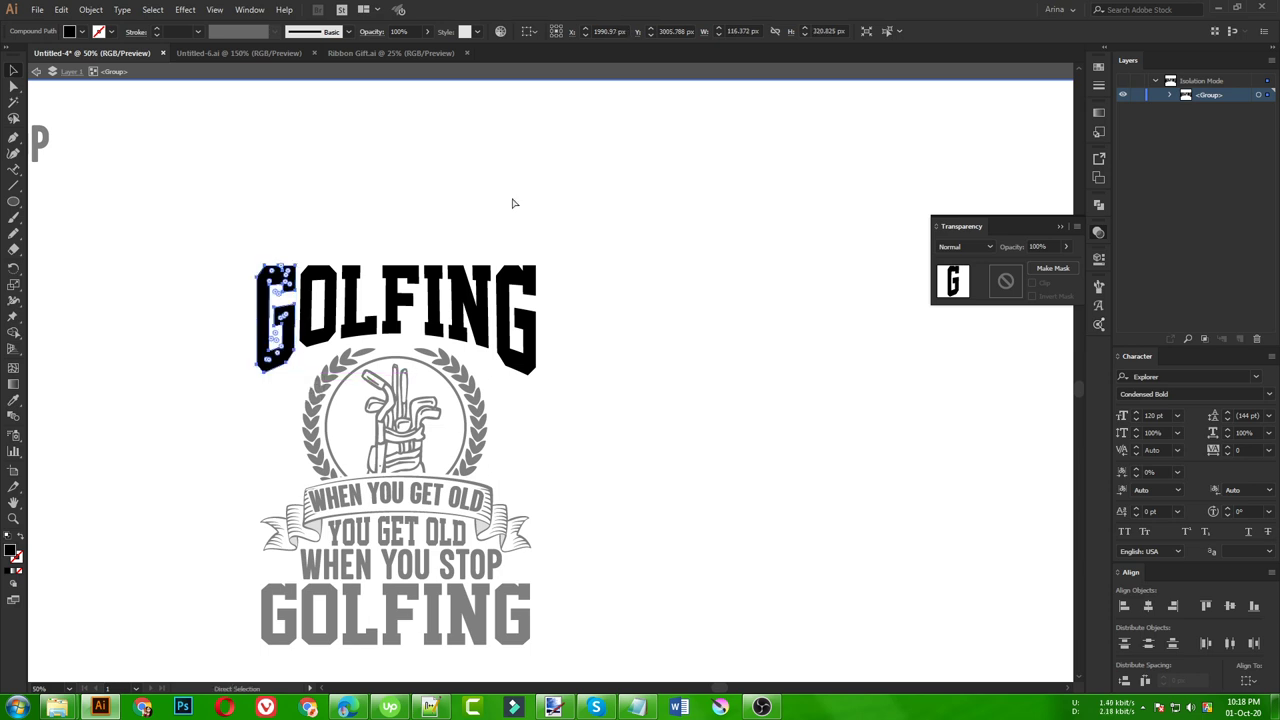
- Place a horizontal guide at the last G's base, enlarge the first G down to it, remove the guide and leave isolation mode
{"action": "key", "text": "ctrl+r"}
{"action": "left_click_drag", "start_coordinate": [605, 68], "coordinate": [575, 378]}
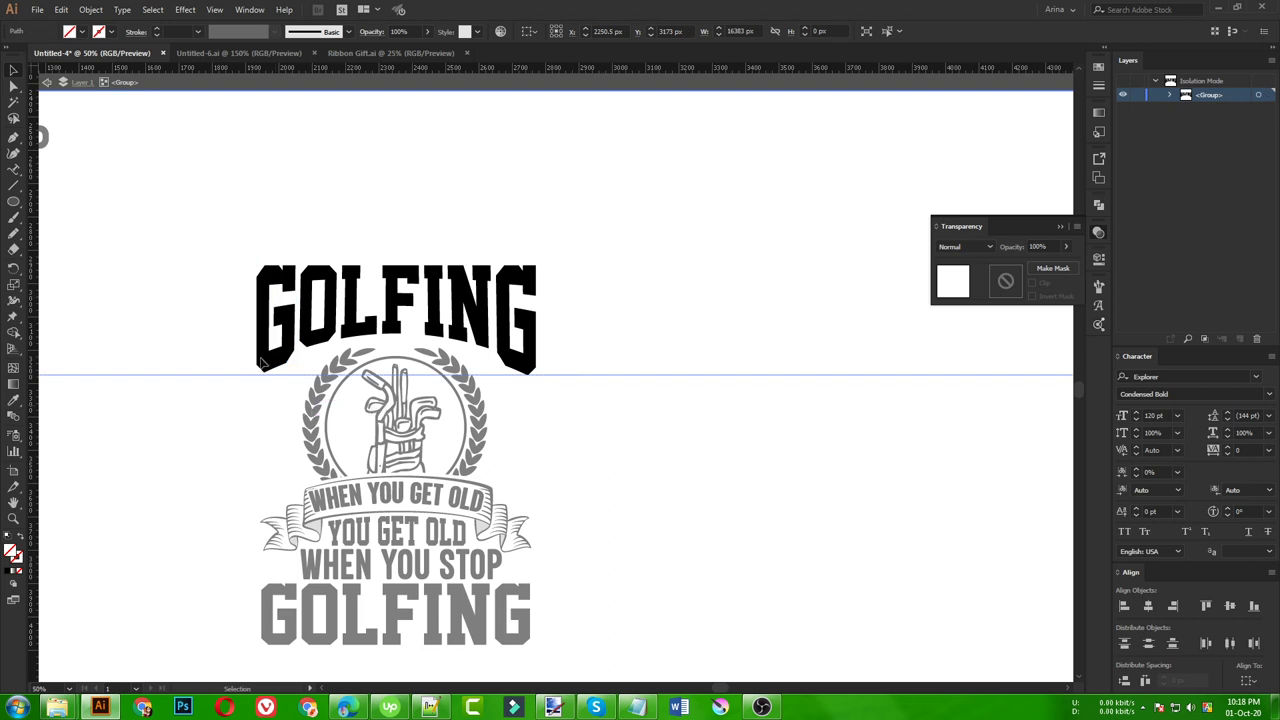
{"action": "scroll", "coordinate": [262, 373], "scroll_direction": "up", "scroll_amount": 2}
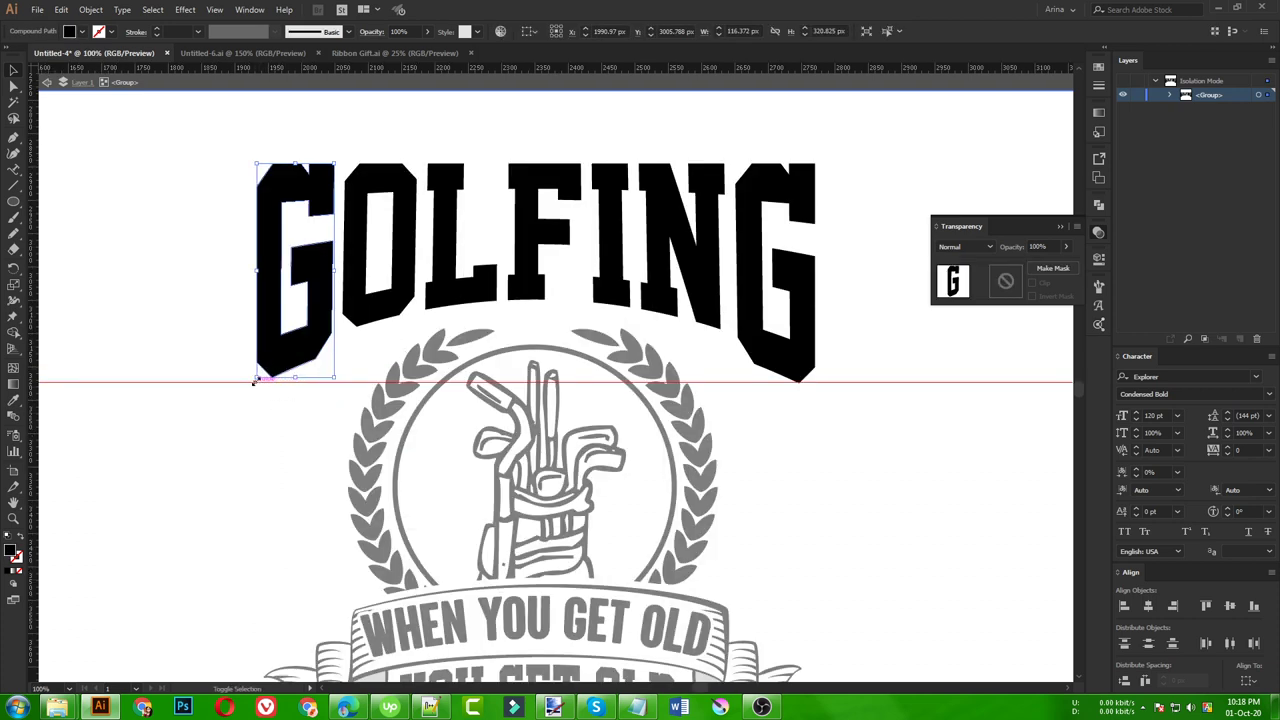
{"action": "left_click_drag", "start_coordinate": [254, 381], "coordinate": [255, 374]}
{"action": "scroll", "coordinate": [252, 393], "scroll_direction": "up", "scroll_amount": 2}
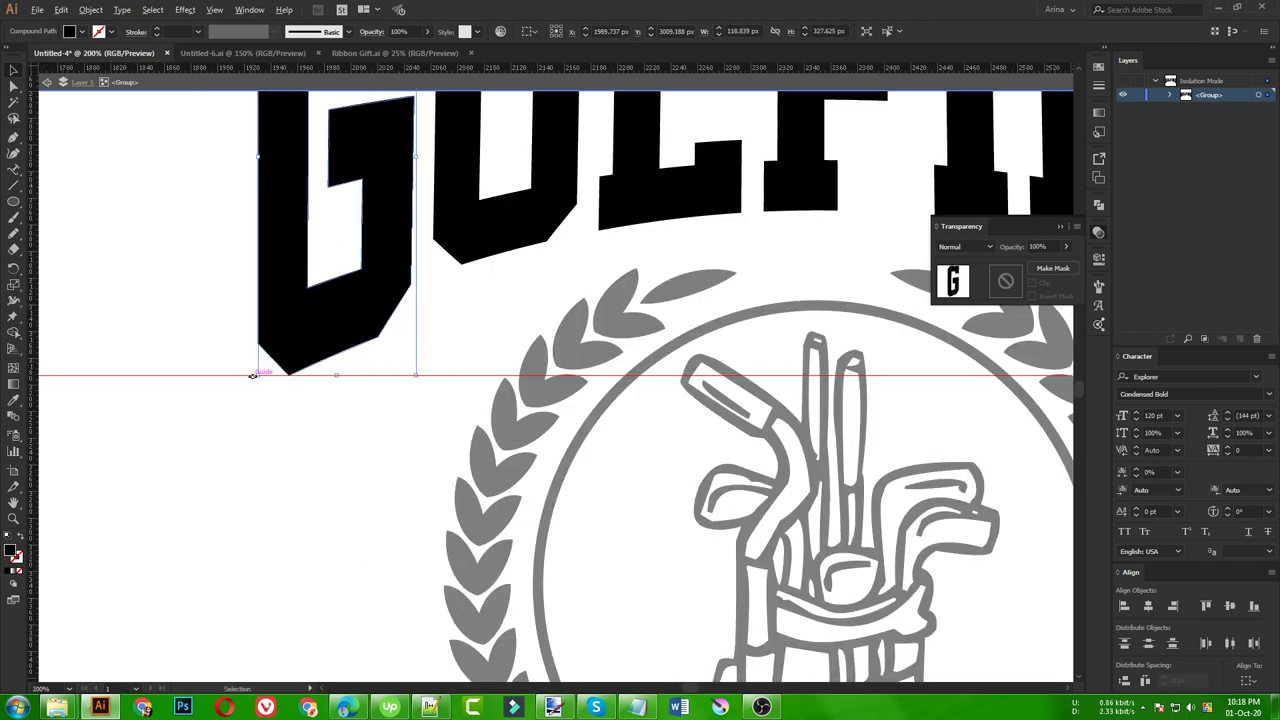
{"action": "scroll", "coordinate": [255, 374], "scroll_direction": "down", "scroll_amount": 3}
{"action": "left_click", "coordinate": [762, 491]}
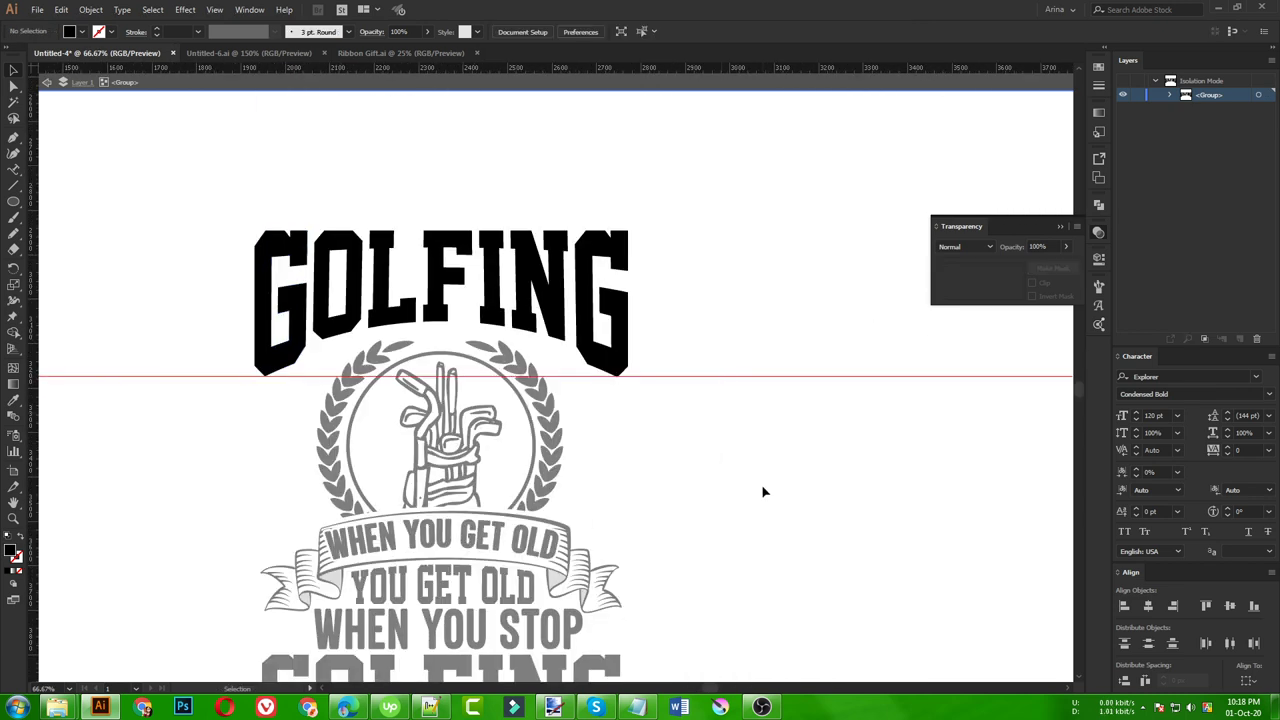
{"action": "double_click", "coordinate": [685, 444]}
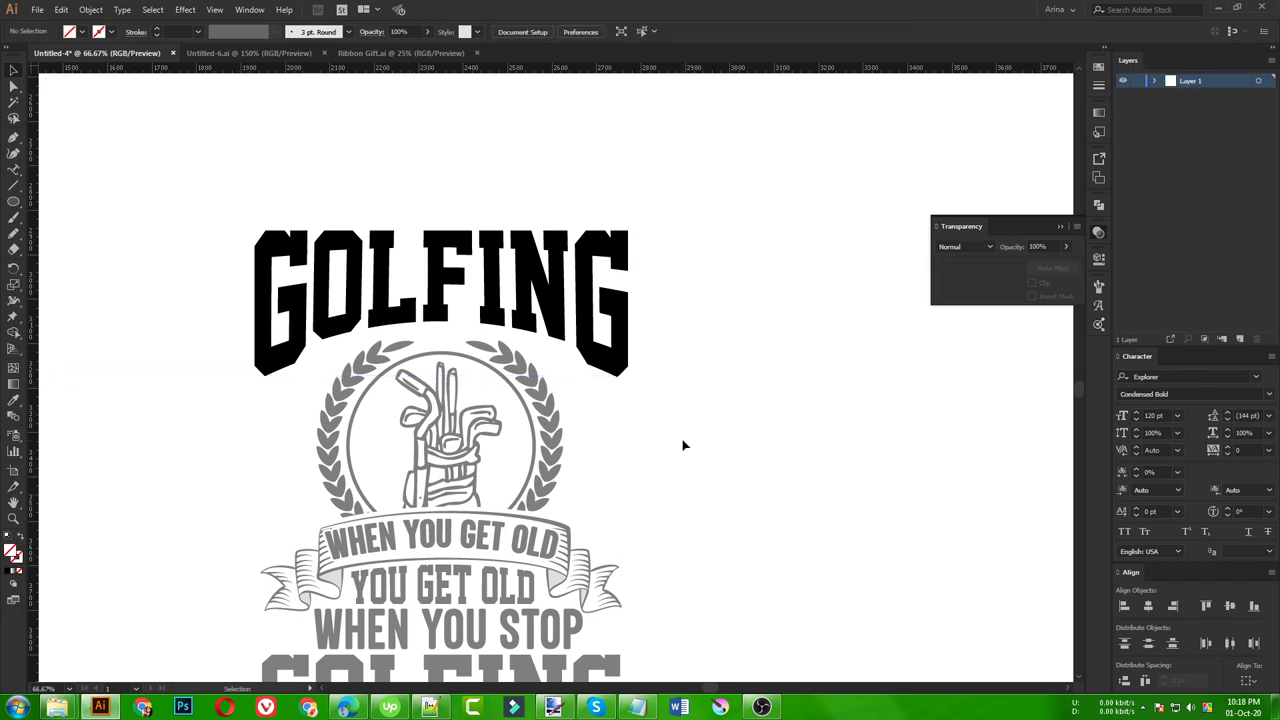
- Scale down the upper GOLFING lettering from both sides to match the width of the bottom GOLFING word
{"action": "left_click", "coordinate": [590, 354]}
{"action": "scroll", "coordinate": [598, 350], "scroll_direction": "down", "scroll_amount": 2}
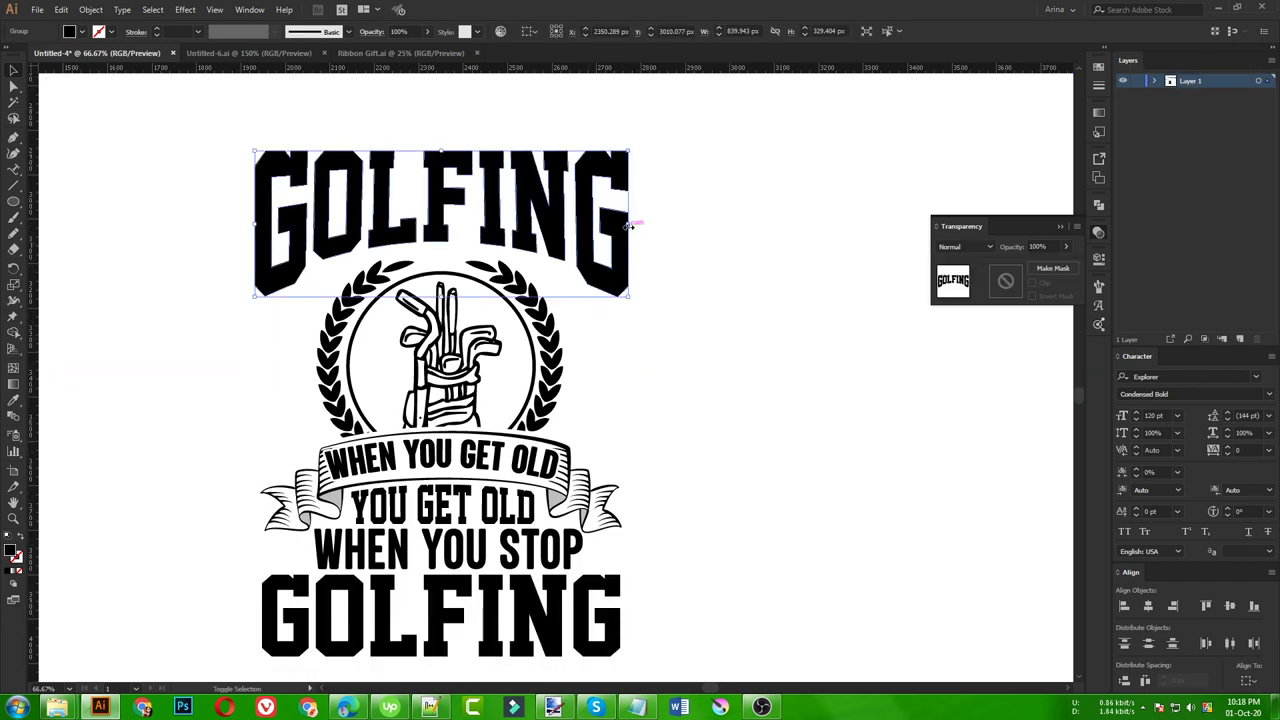
{"action": "mouse_move", "coordinate": [629, 226]}
{"action": "left_mouse_down"}
{"action": "mouse_move", "coordinate": [610, 226]}
{"action": "mouse_move", "coordinate": [621, 225]}
{"action": "left_mouse_up"}
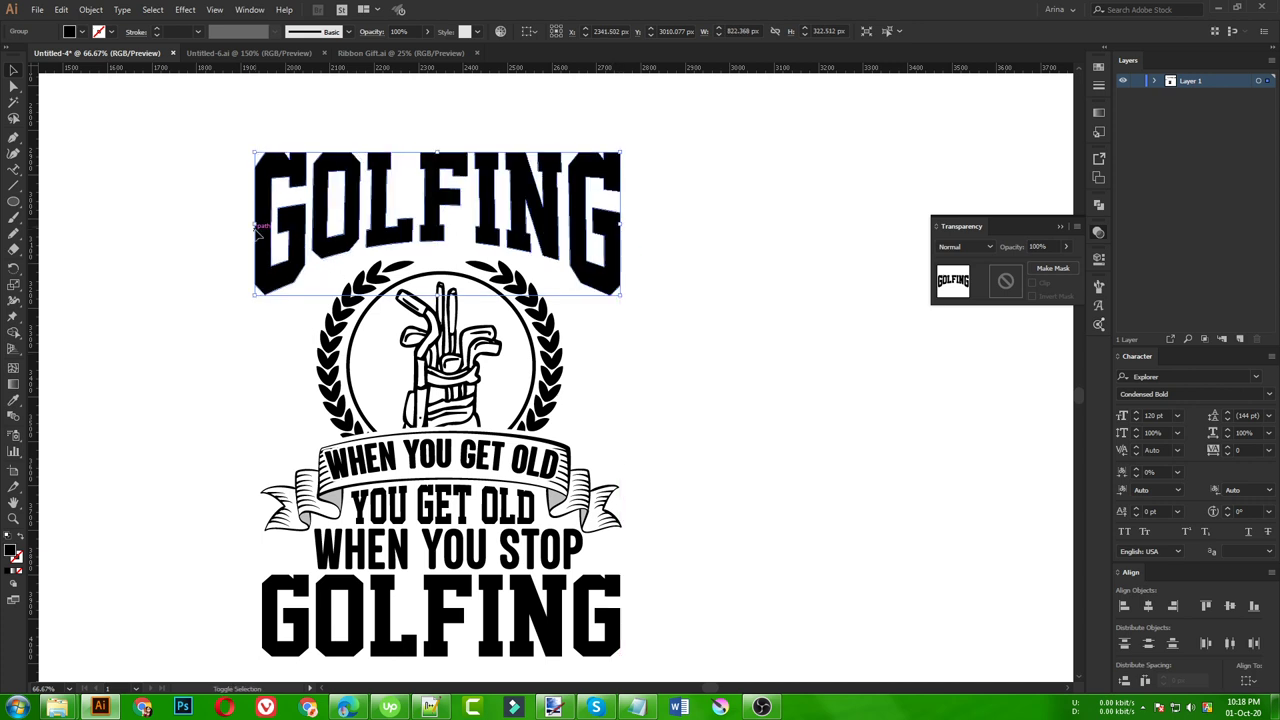
{"action": "left_click_drag", "start_coordinate": [257, 229], "coordinate": [259, 228]}
{"action": "left_click", "coordinate": [620, 370]}
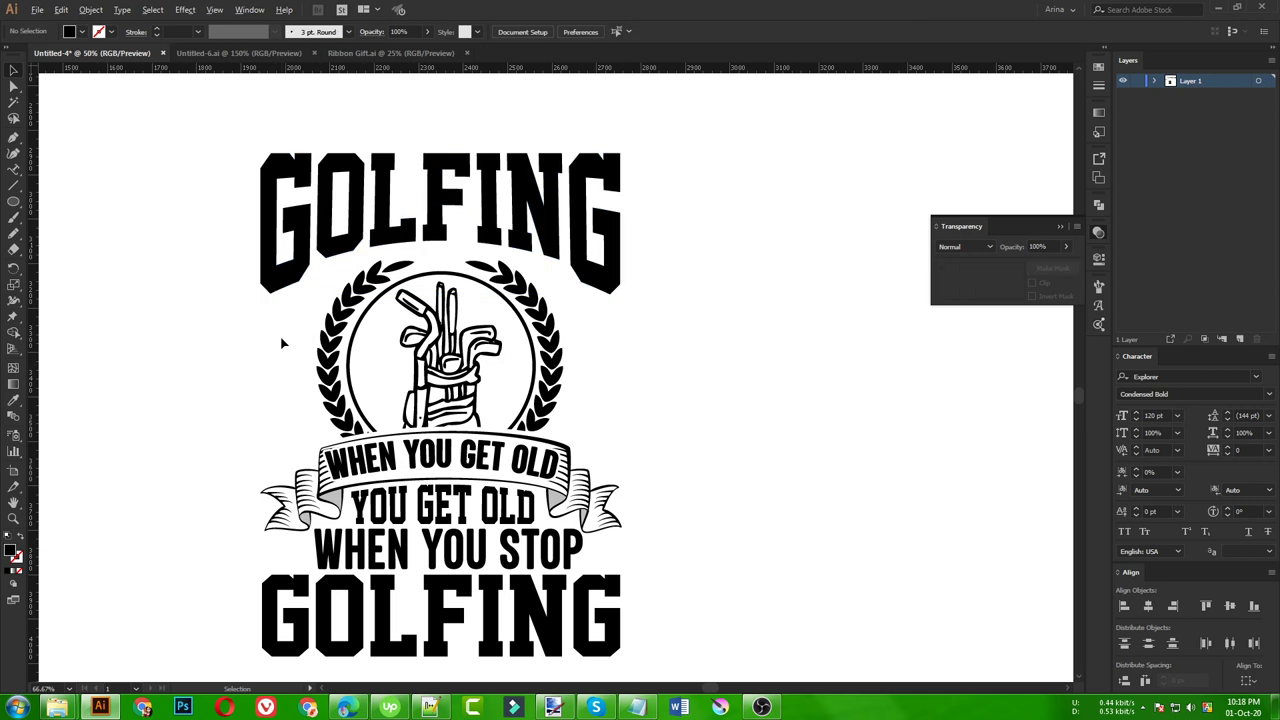
- Move YOU DON'T STOP above the upper GOLFING lettering, convert it to outlines and shrink it to about the width of WHEN YOU STOP
{"action": "scroll", "coordinate": [280, 343], "scroll_direction": "down", "scroll_amount": 1}
{"action": "scroll", "coordinate": [529, 370], "scroll_direction": "up", "scroll_amount": 1}
{"action": "scroll", "coordinate": [529, 370], "scroll_direction": "down", "scroll_amount": 1}
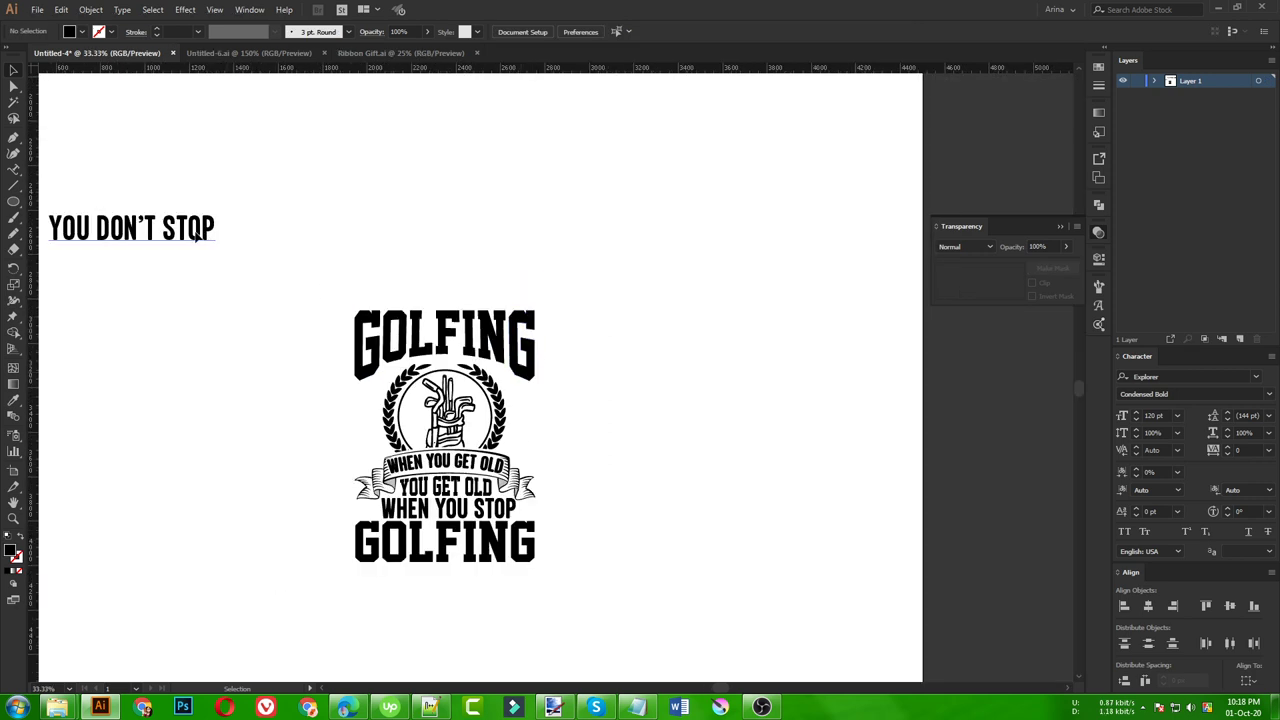
{"action": "left_click_drag", "start_coordinate": [196, 233], "coordinate": [512, 300]}
{"action": "right_click", "coordinate": [512, 300]}
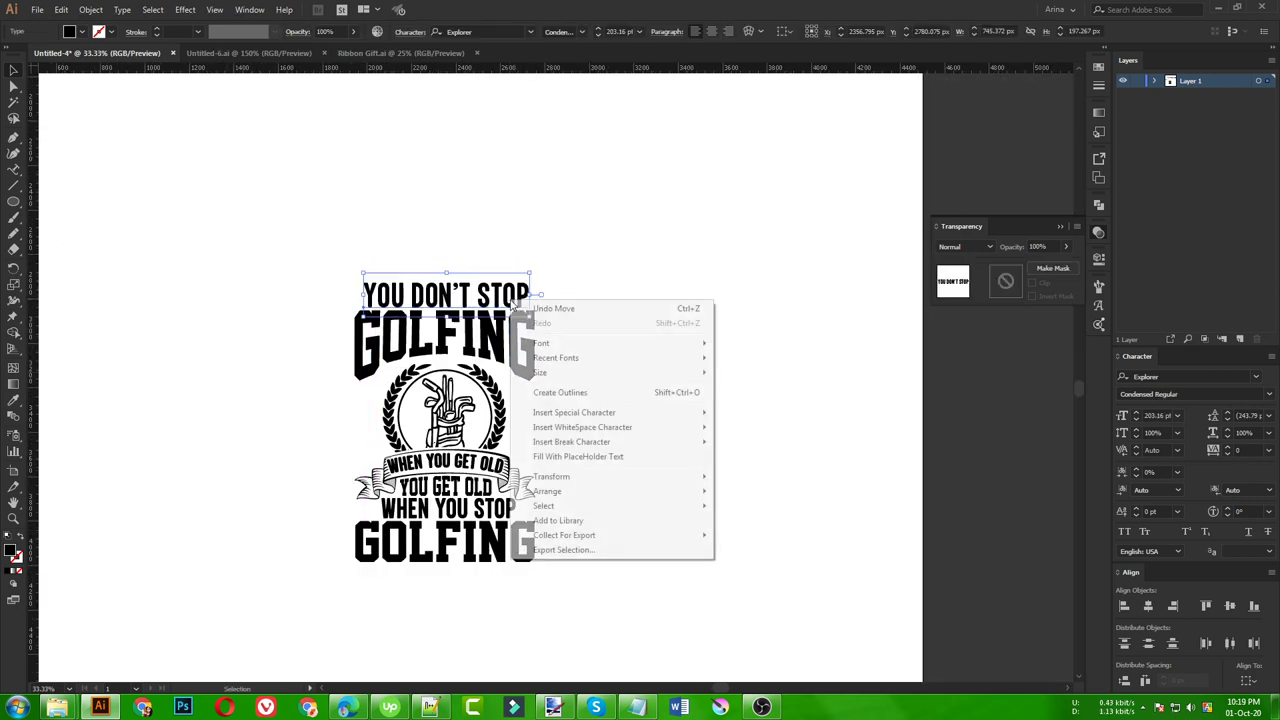
{"action": "left_click", "coordinate": [560, 392]}
{"action": "scroll", "coordinate": [449, 260], "scroll_direction": "up", "scroll_amount": 1}
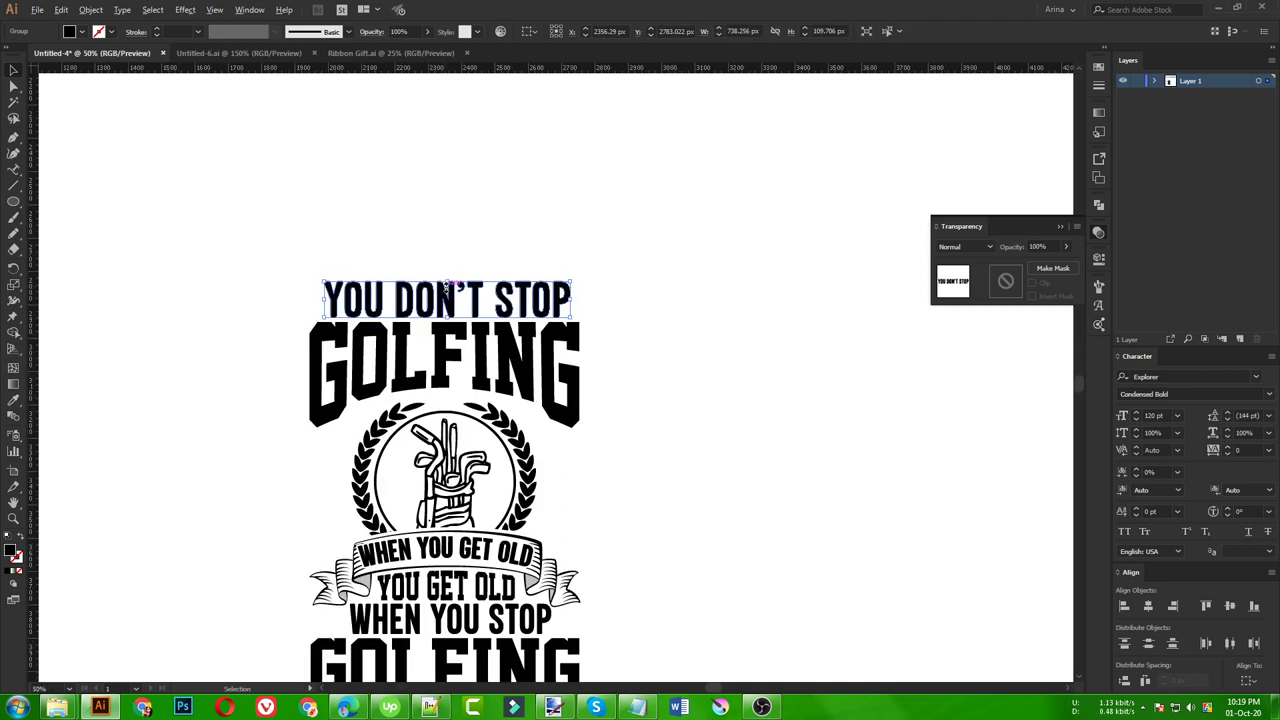
{"action": "left_click_drag", "start_coordinate": [574, 298], "coordinate": [553, 298]}
{"action": "left_click", "coordinate": [605, 288]}
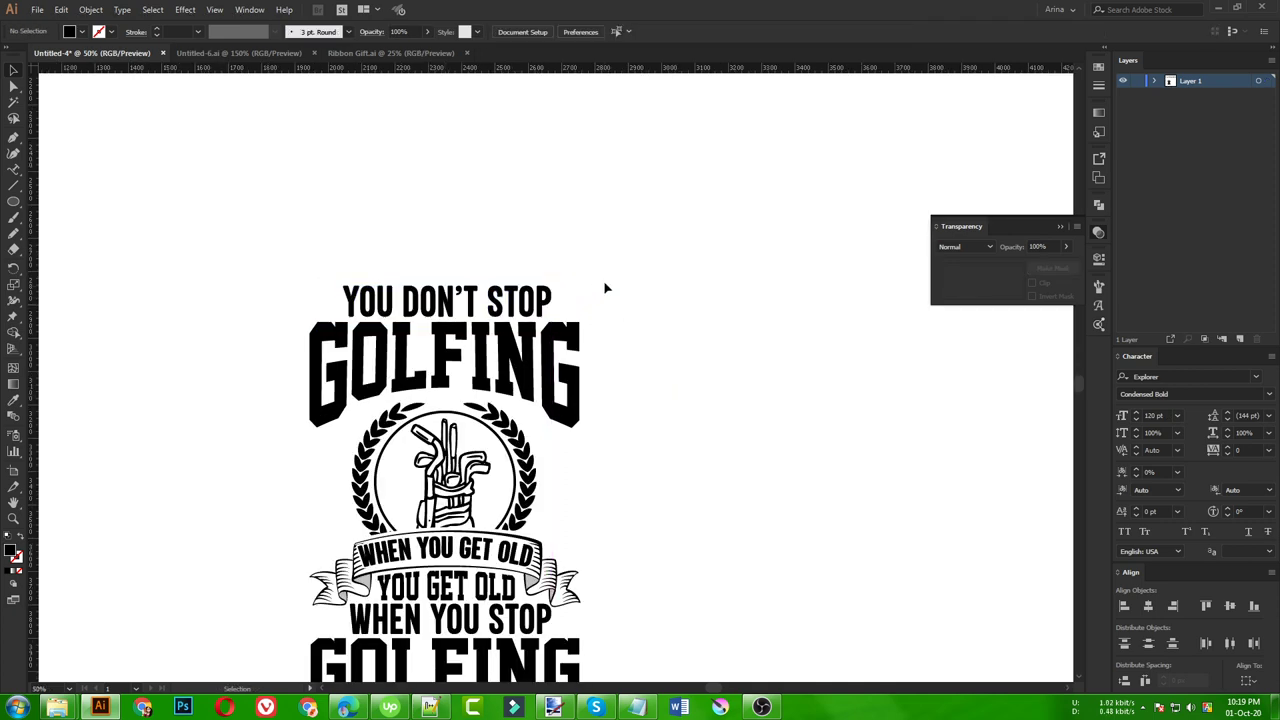
- Examine the stacked design and the row of golf icons above it for another suitable graphic
{"action": "scroll", "coordinate": [323, 200], "scroll_direction": "down", "scroll_amount": 1}
{"action": "scroll", "coordinate": [468, 455], "scroll_direction": "down", "scroll_amount": 1}
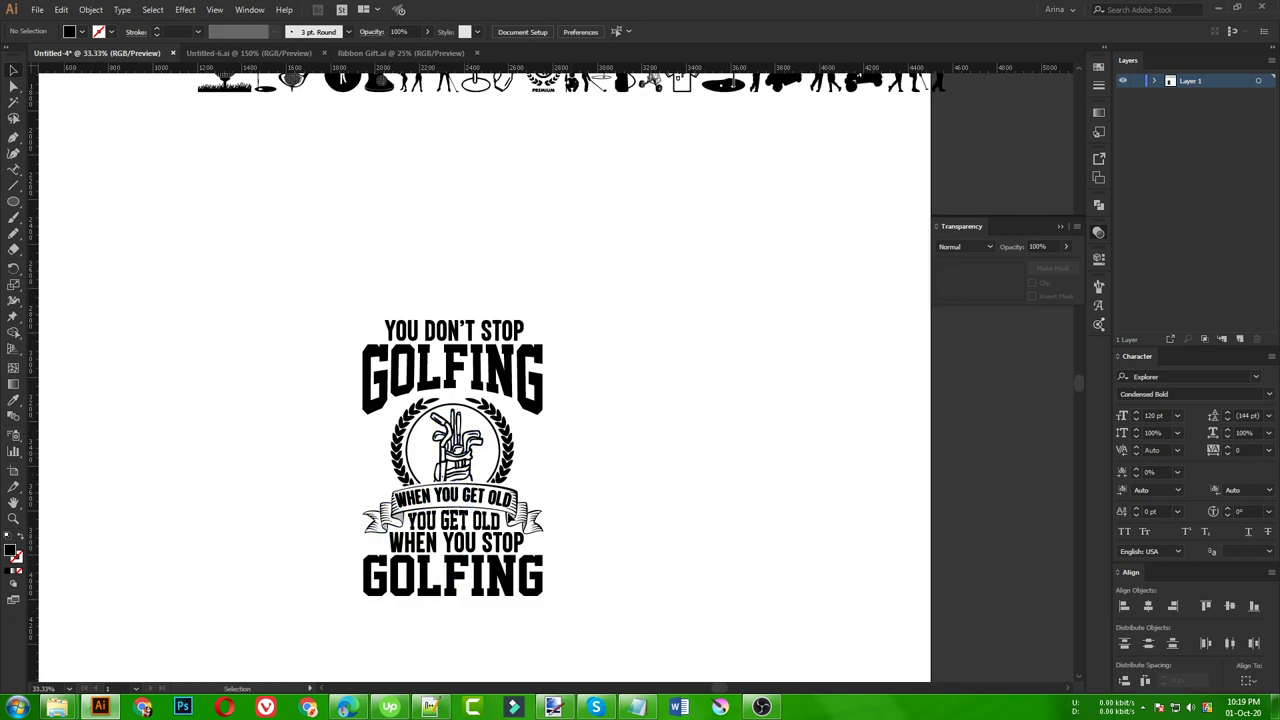
{"action": "scroll", "coordinate": [610, 472], "scroll_direction": "up", "scroll_amount": 1}
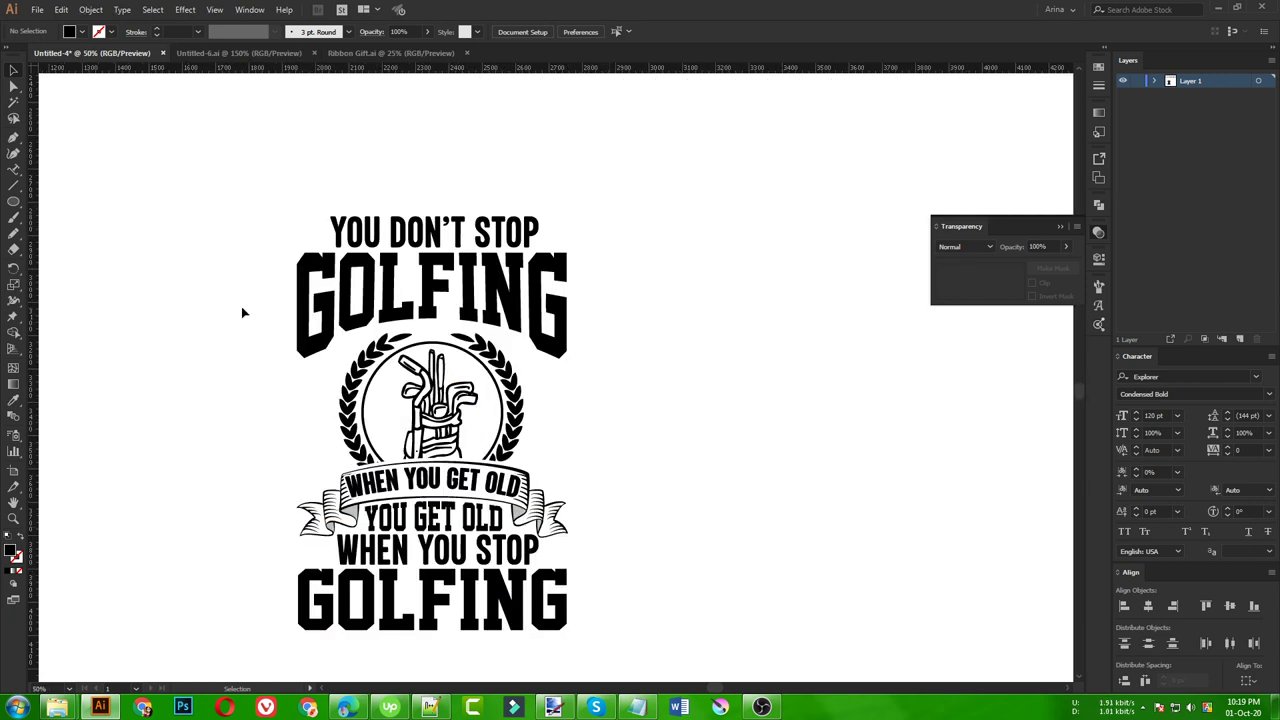
{"action": "scroll", "coordinate": [242, 312], "scroll_direction": "down", "scroll_amount": 1}
{"action": "scroll", "coordinate": [250, 320], "scroll_direction": "up", "scroll_amount": 3}
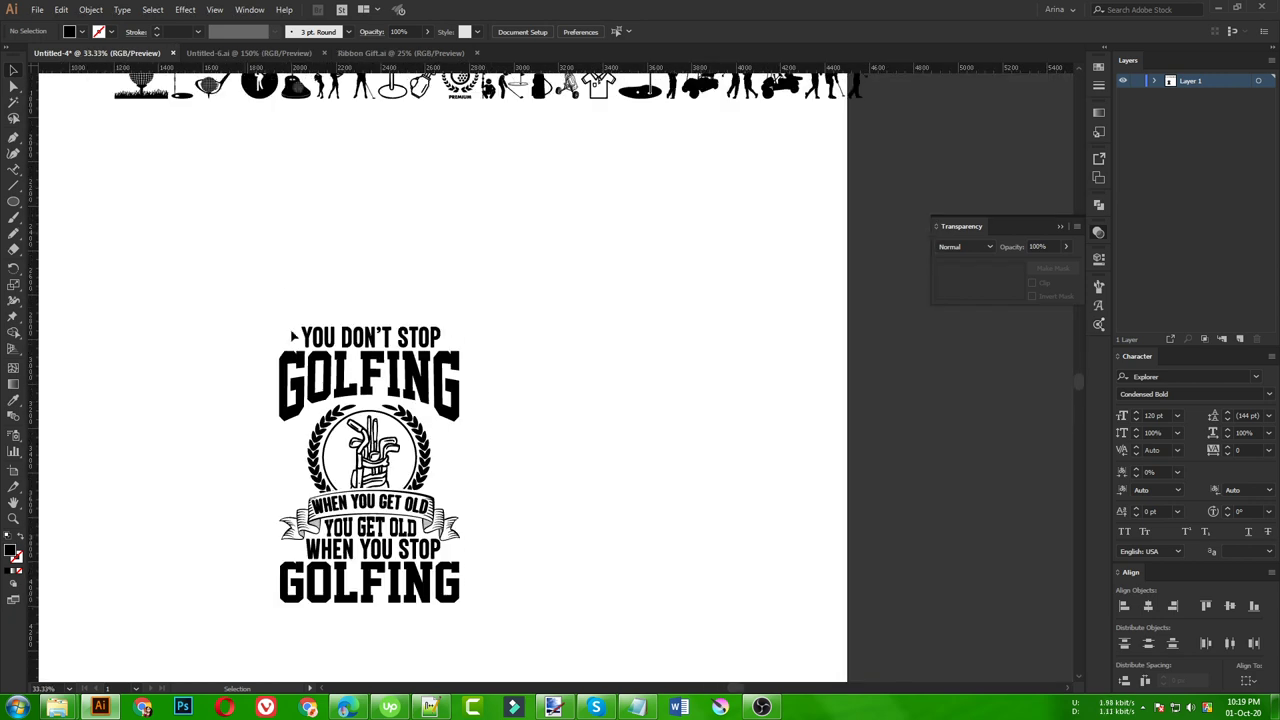
{"action": "scroll", "coordinate": [366, 470], "scroll_direction": "down", "scroll_amount": 1}
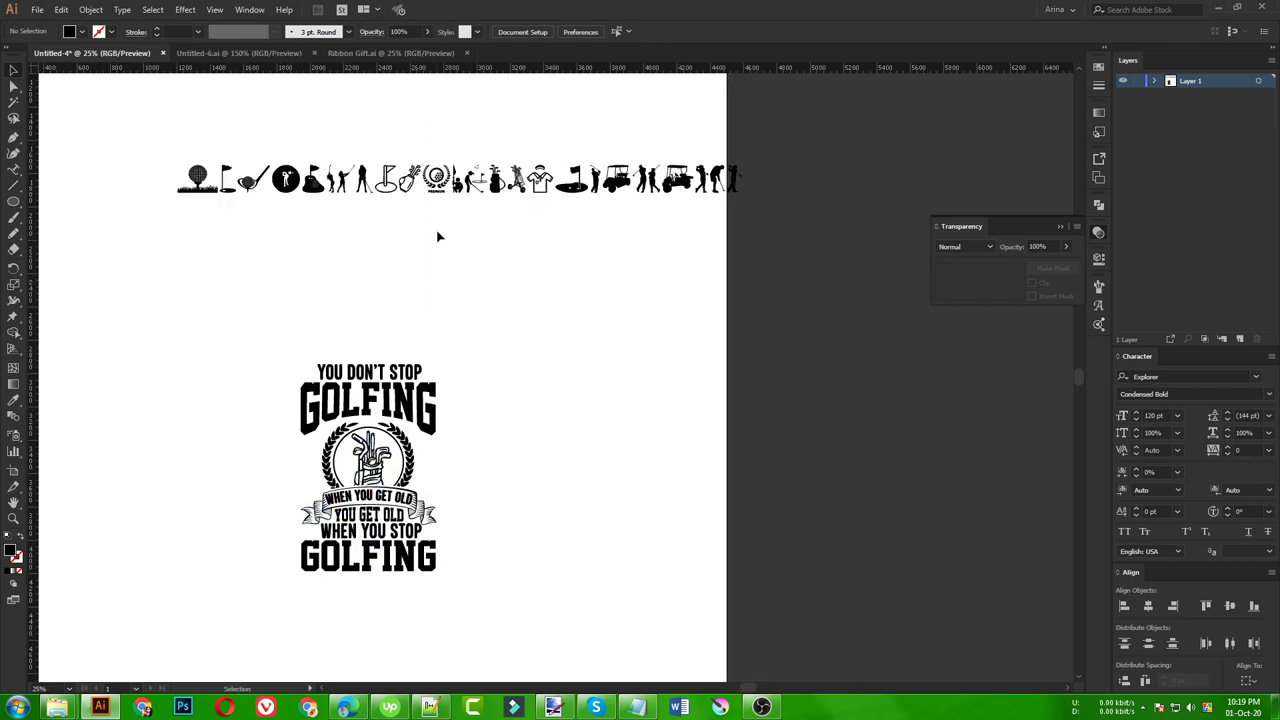
{"action": "scroll", "coordinate": [362, 175], "scroll_direction": "up", "scroll_amount": 1}
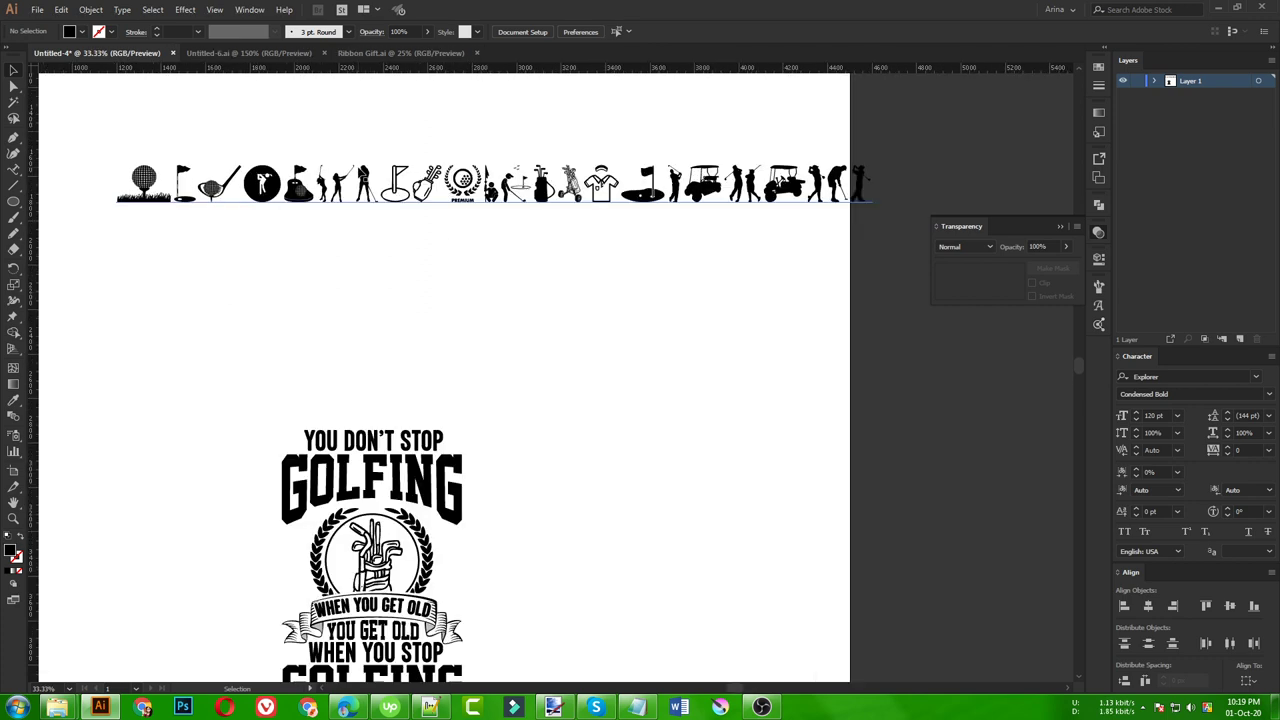
{"action": "scroll", "coordinate": [445, 323], "scroll_direction": "up", "scroll_amount": 1}
{"action": "left_click_drag", "start_coordinate": [504, 207], "coordinate": [512, 318]}
{"action": "scroll", "coordinate": [416, 284], "scroll_direction": "up", "scroll_amount": 4}
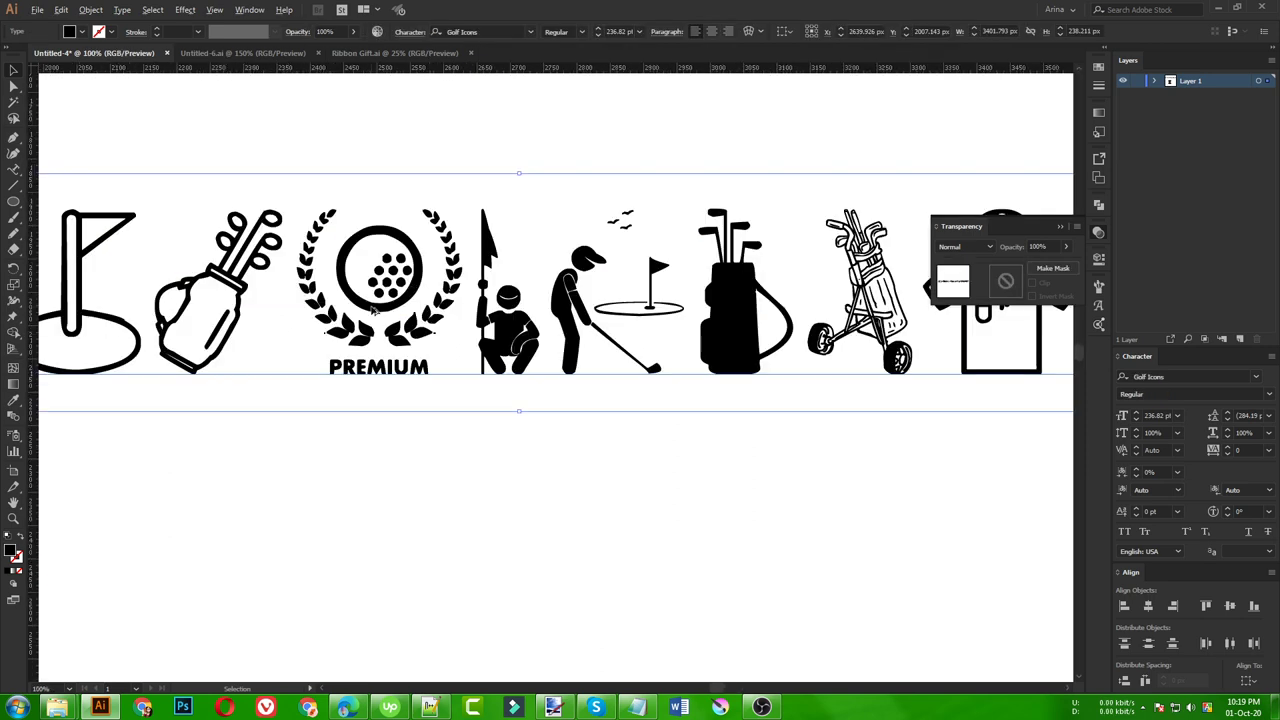
{"action": "scroll", "coordinate": [376, 306], "scroll_direction": "down", "scroll_amount": 2}
{"action": "scroll", "coordinate": [373, 311], "scroll_direction": "down", "scroll_amount": 1}
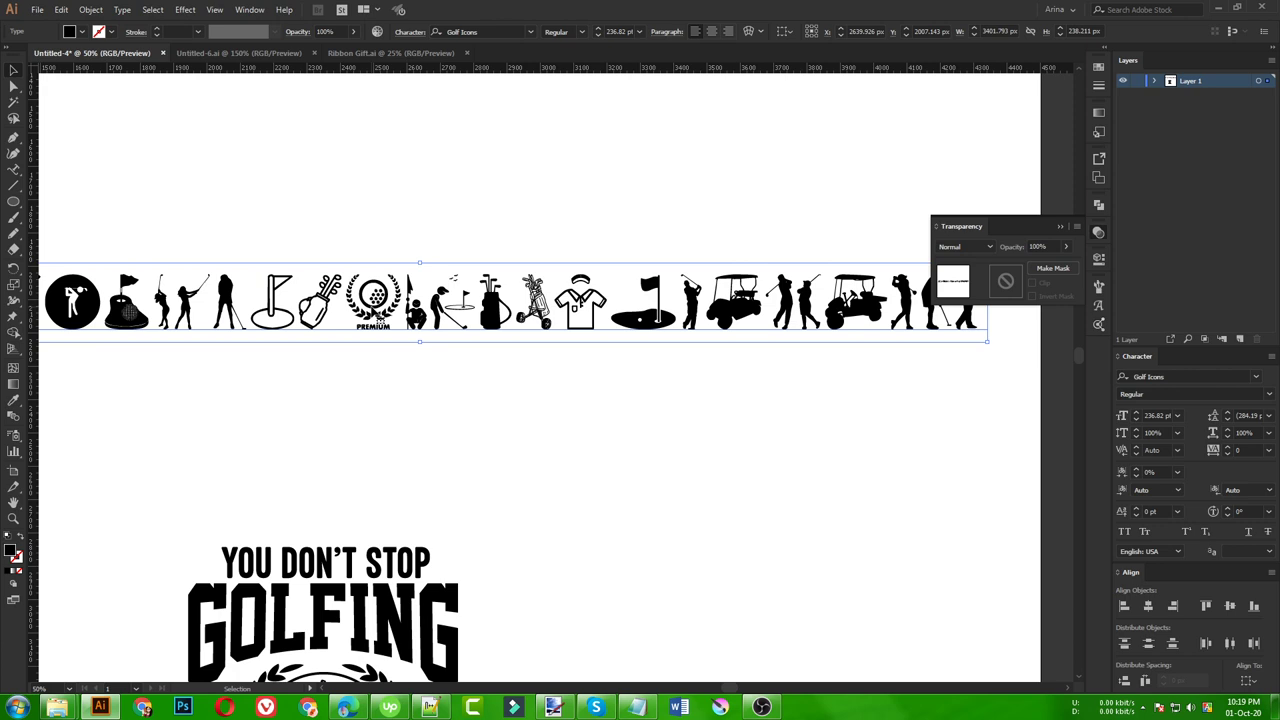
{"action": "scroll", "coordinate": [295, 343], "scroll_direction": "down", "scroll_amount": 1}
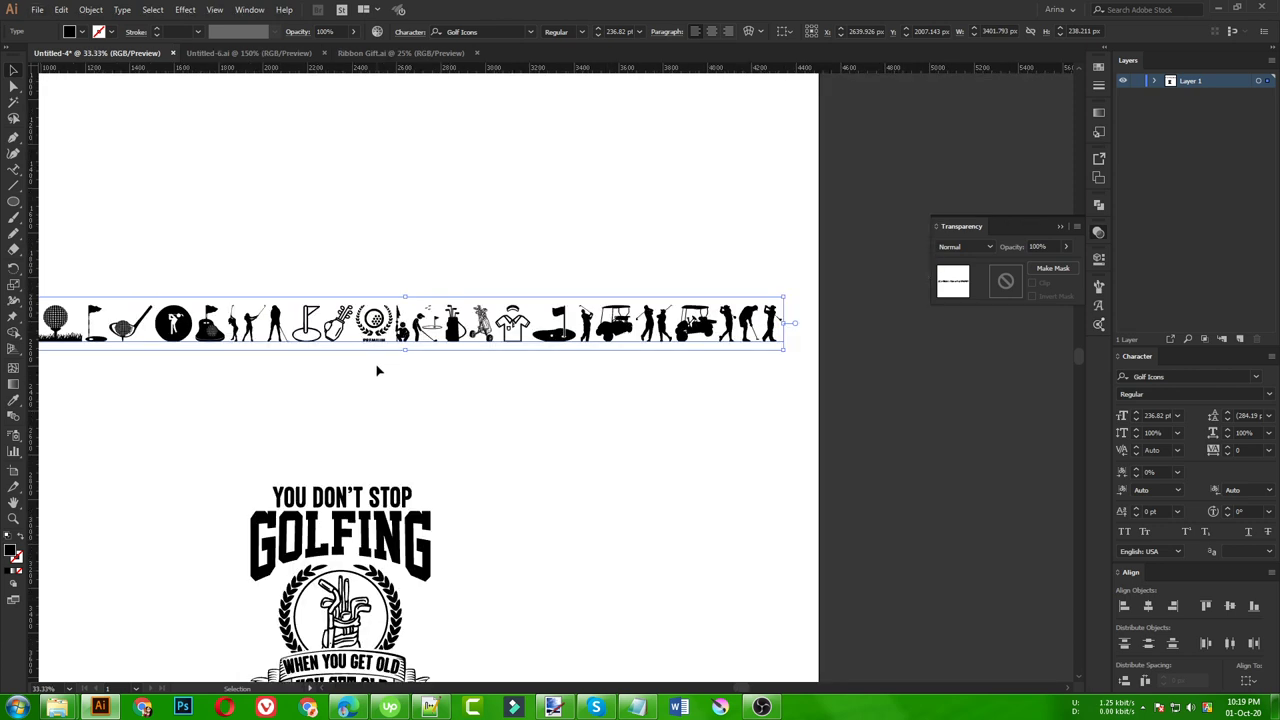
{"action": "scroll", "coordinate": [261, 360], "scroll_direction": "down", "scroll_amount": 3}
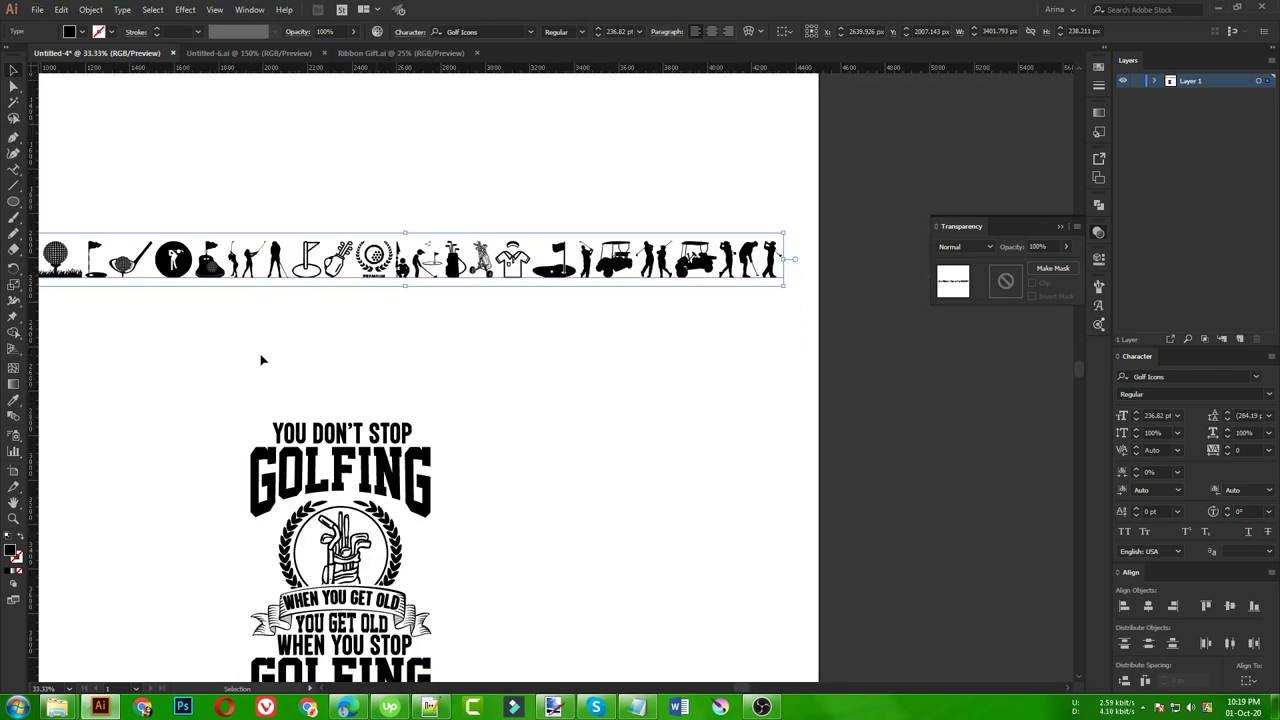
{"action": "scroll", "coordinate": [261, 360], "scroll_direction": "down", "scroll_amount": 3}
{"action": "scroll", "coordinate": [418, 372], "scroll_direction": "down", "scroll_amount": 2}
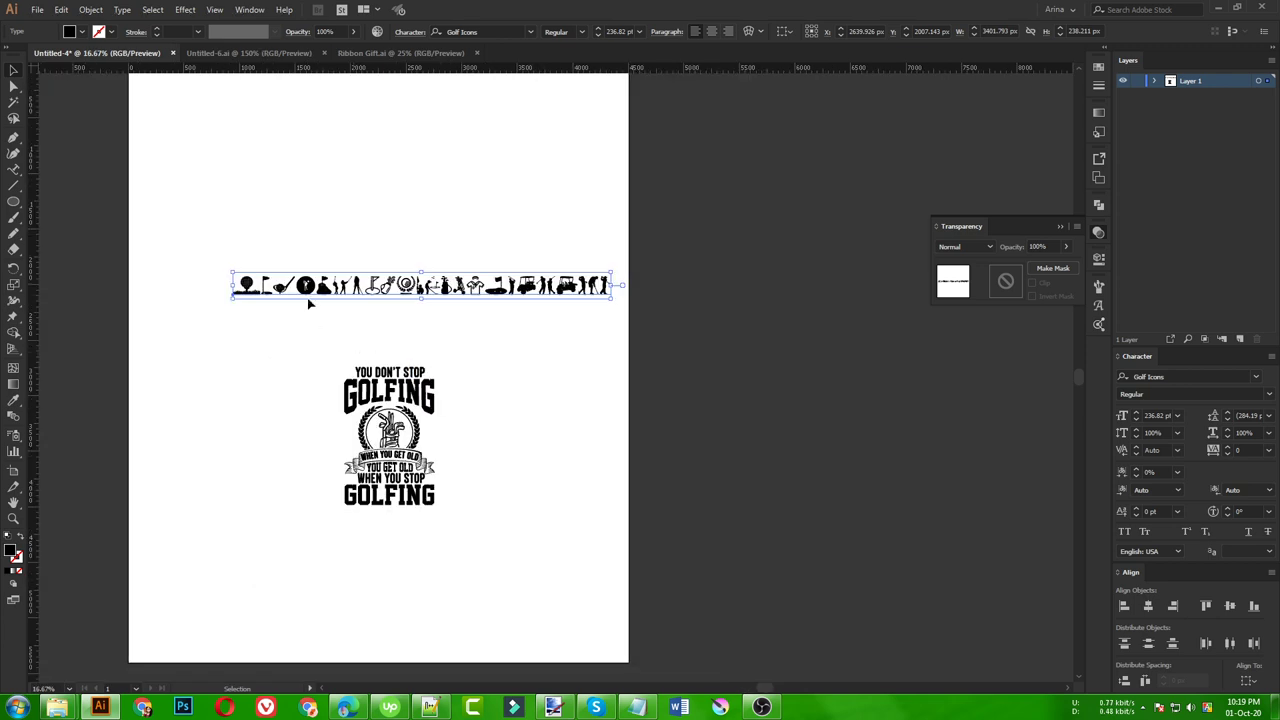
- Copy the golf-ball-on-tee glyph out of the icon row, place the copy below the row and convert it to outlines
{"action": "scroll", "coordinate": [266, 294], "scroll_direction": "up", "scroll_amount": 6}
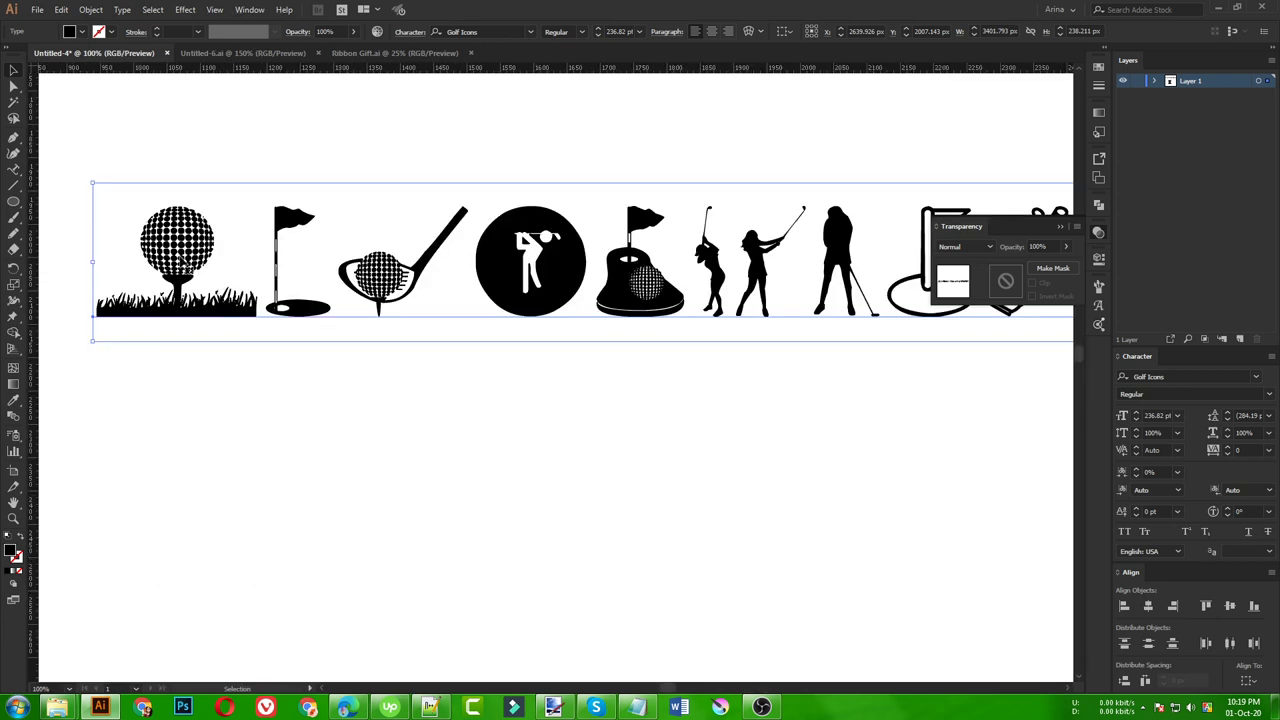
{"action": "double_click", "coordinate": [185, 262]}
{"action": "left_click_drag", "start_coordinate": [185, 262], "coordinate": [125, 260]}
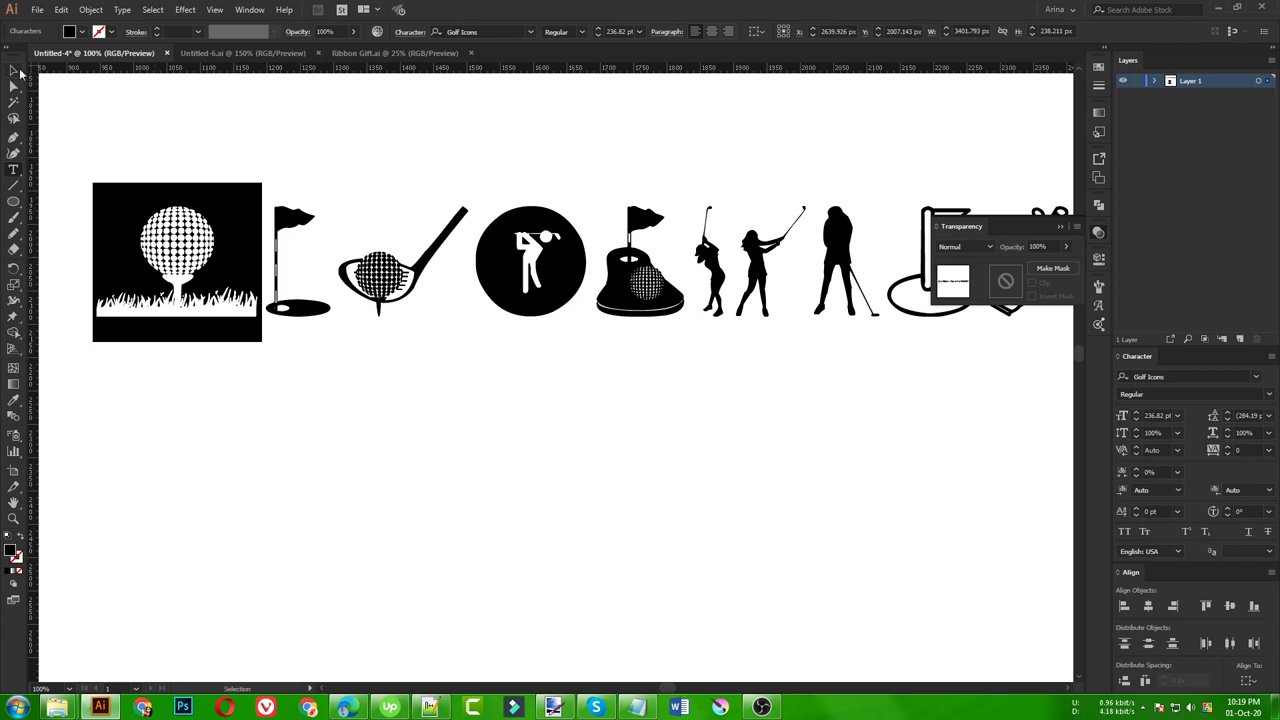
{"action": "left_click", "coordinate": [16, 70]}
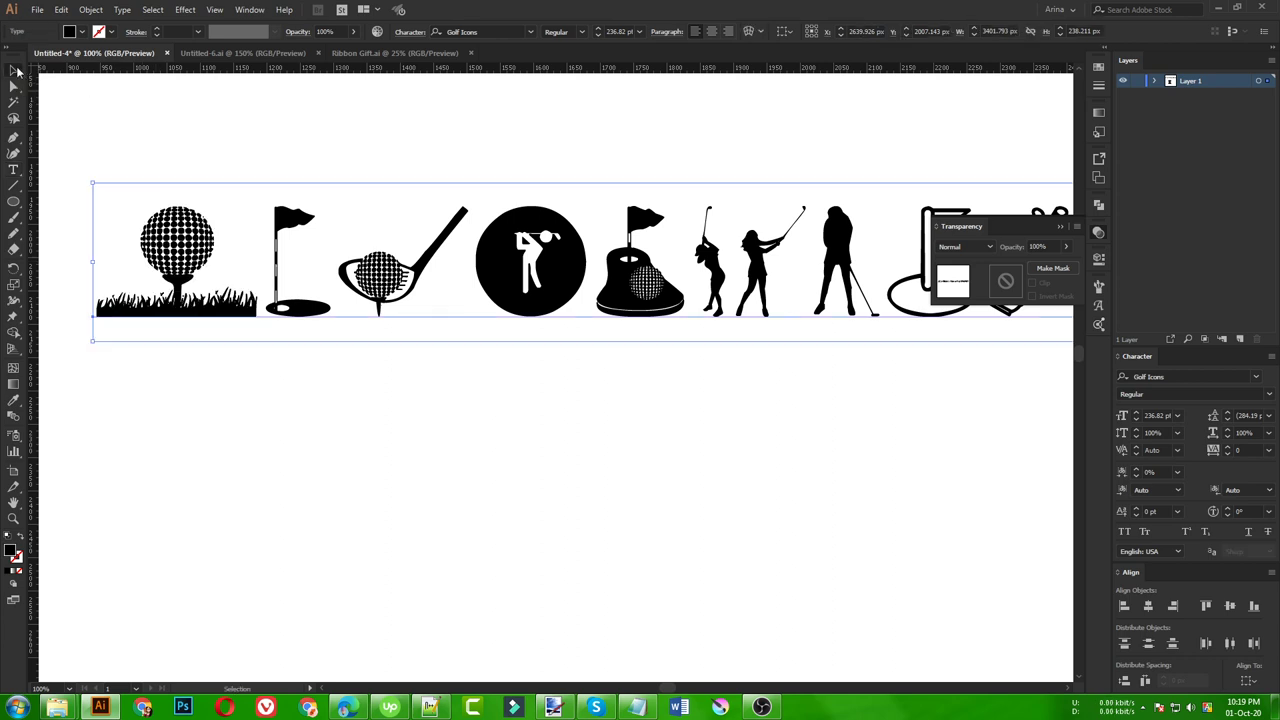
{"action": "key", "text": "ctrl+v"}
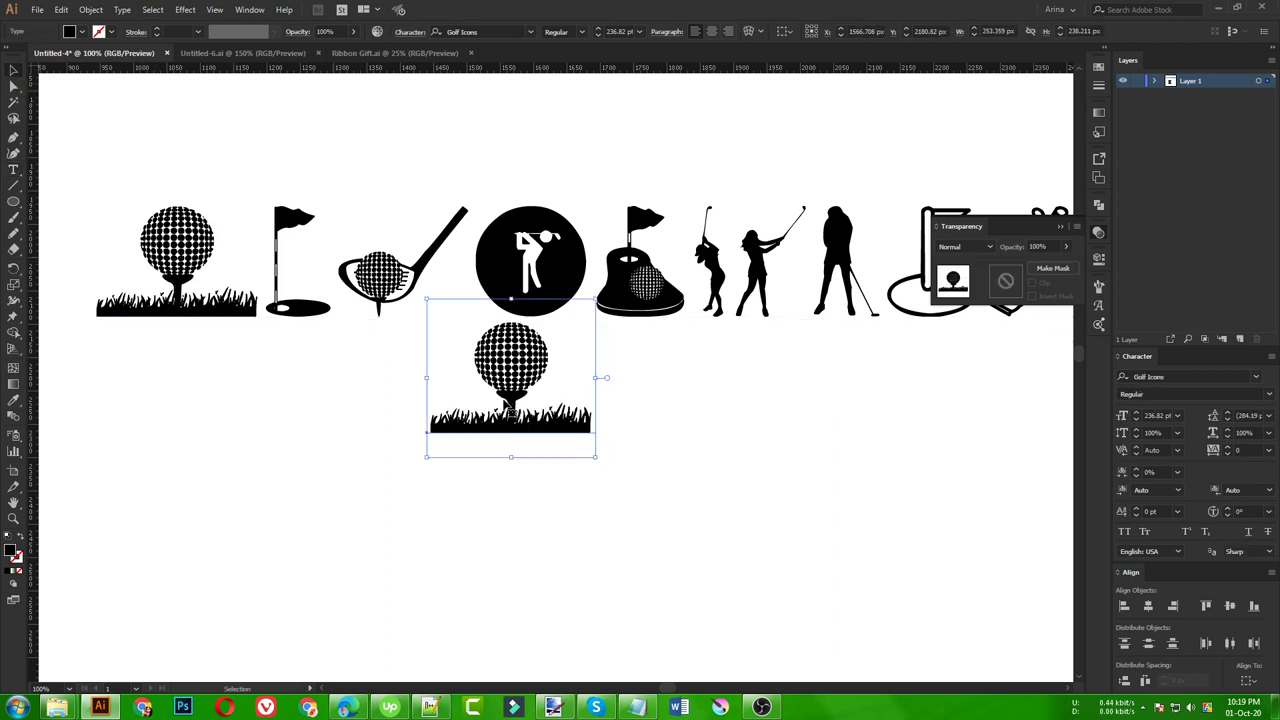
{"action": "left_click_drag", "start_coordinate": [508, 380], "coordinate": [395, 510]}
{"action": "right_click", "coordinate": [414, 515]}
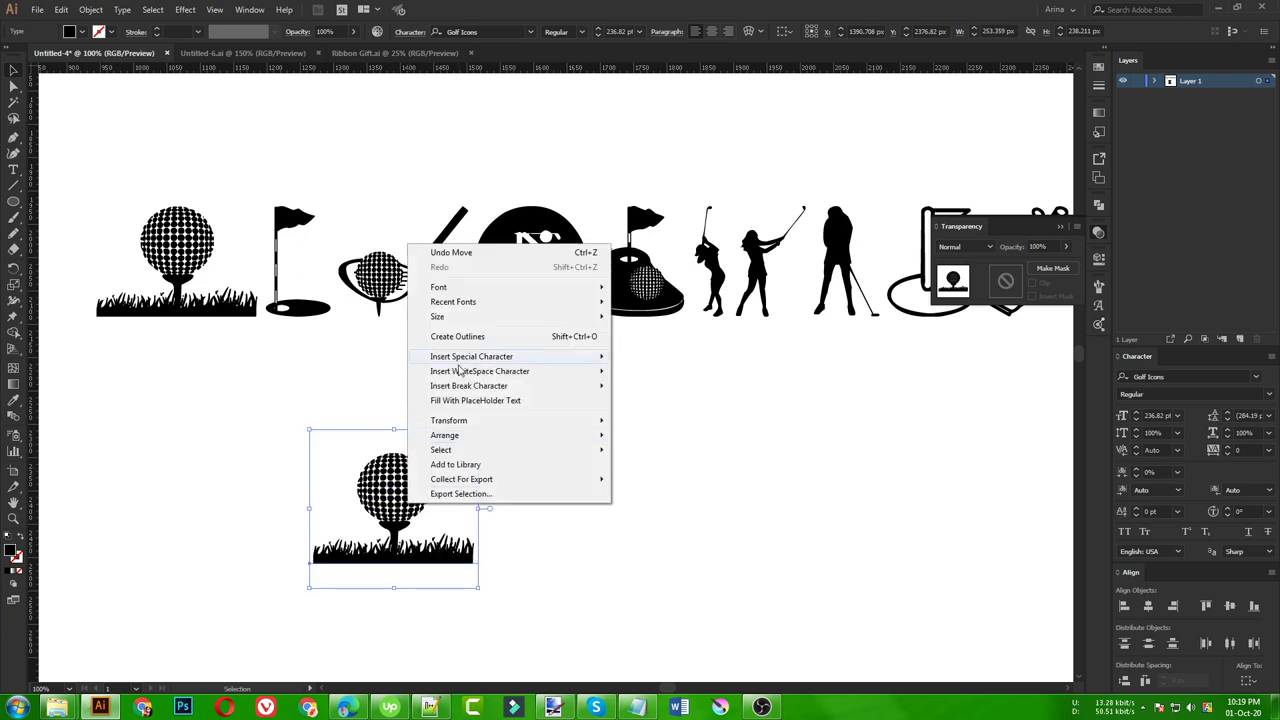
{"action": "left_click", "coordinate": [430, 336]}
{"action": "scroll", "coordinate": [291, 260], "scroll_direction": "down", "scroll_amount": 4}
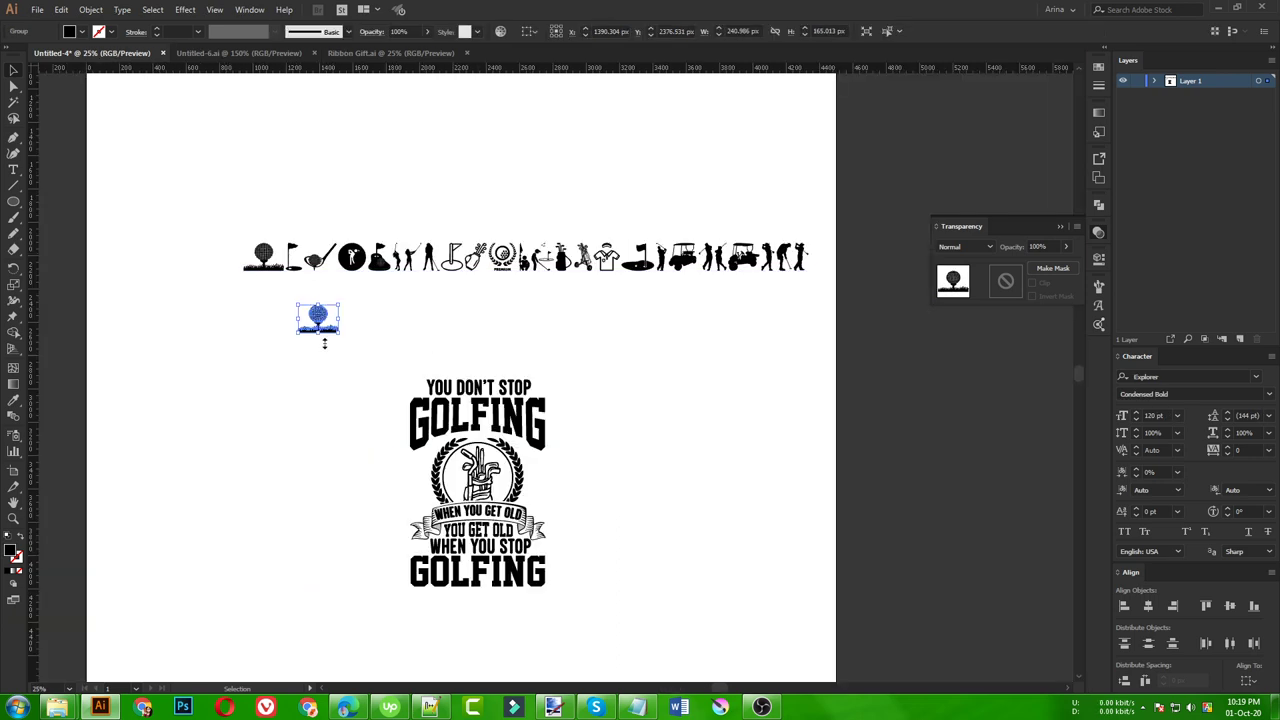
- Move the golf-ball-on-tee graphic to the end of WHEN YOU STOP and shrink it to about 107 px wide, sitting above GOLFING
{"action": "left_click_drag", "start_coordinate": [320, 320], "coordinate": [588, 566]}
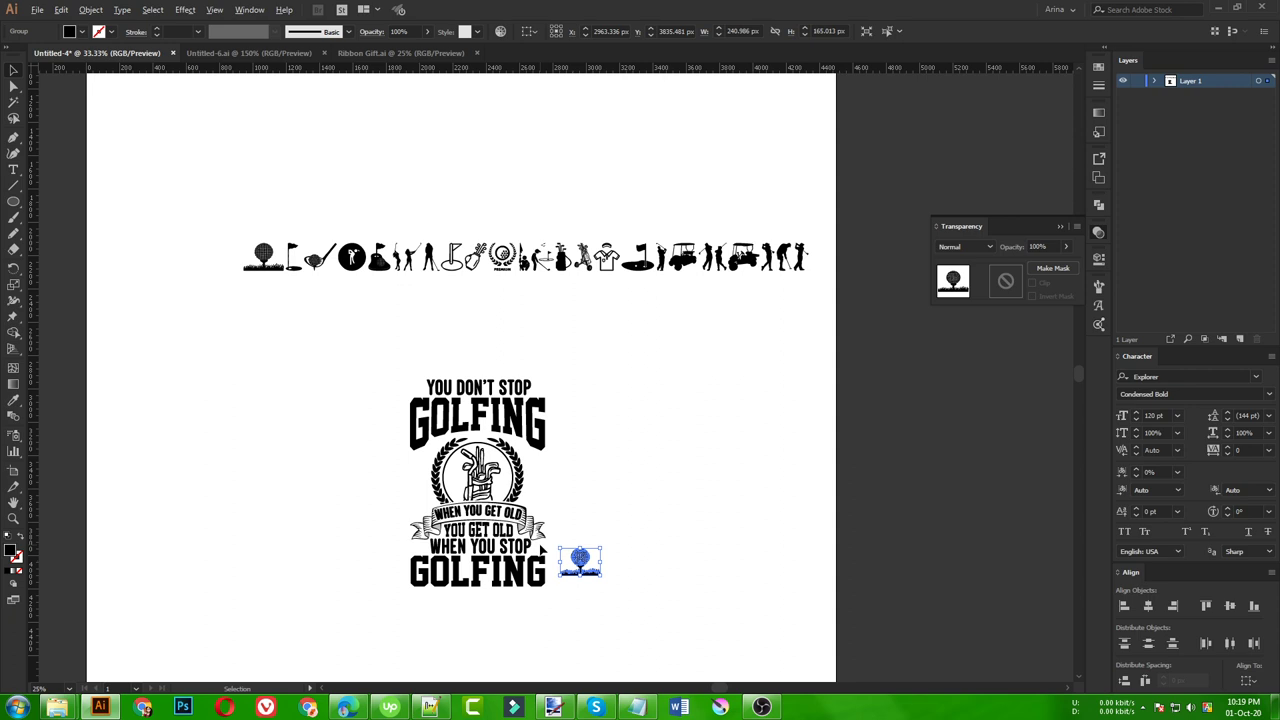
{"action": "scroll", "coordinate": [588, 564], "scroll_direction": "up", "scroll_amount": 4}
{"action": "scroll", "coordinate": [652, 556], "scroll_direction": "up", "scroll_amount": 2}
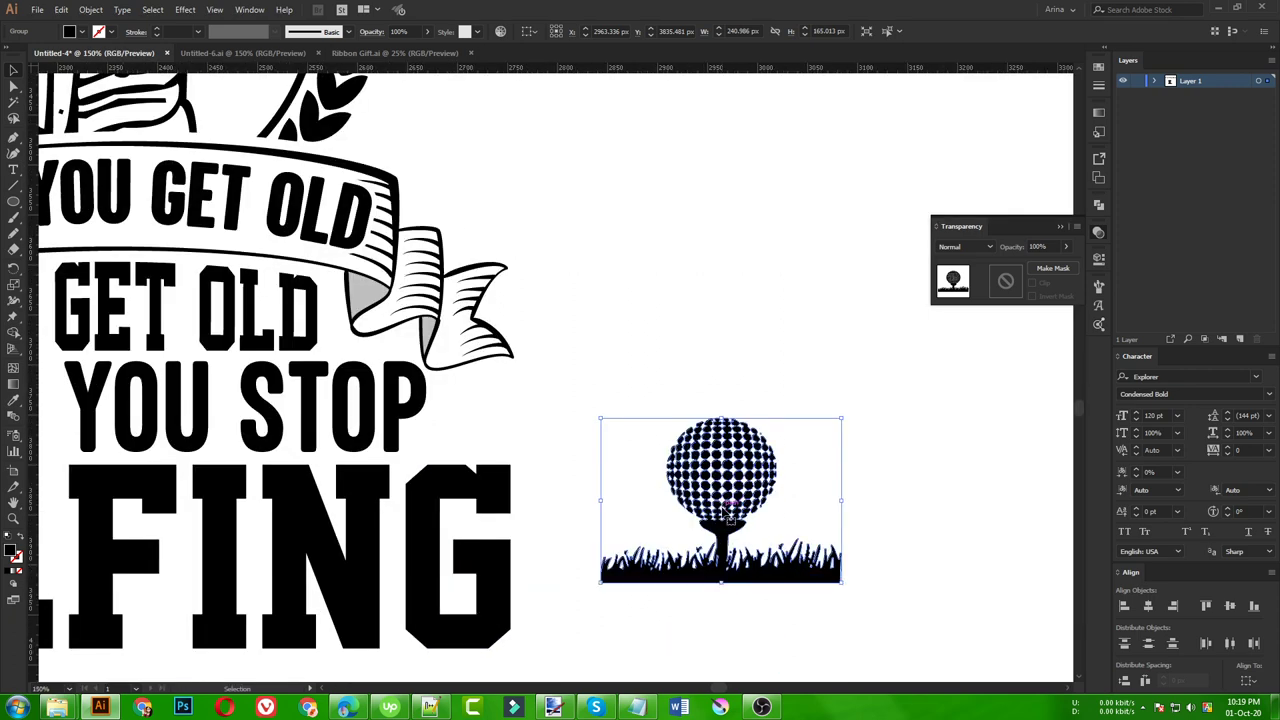
{"action": "left_click_drag", "start_coordinate": [706, 480], "coordinate": [490, 362]}
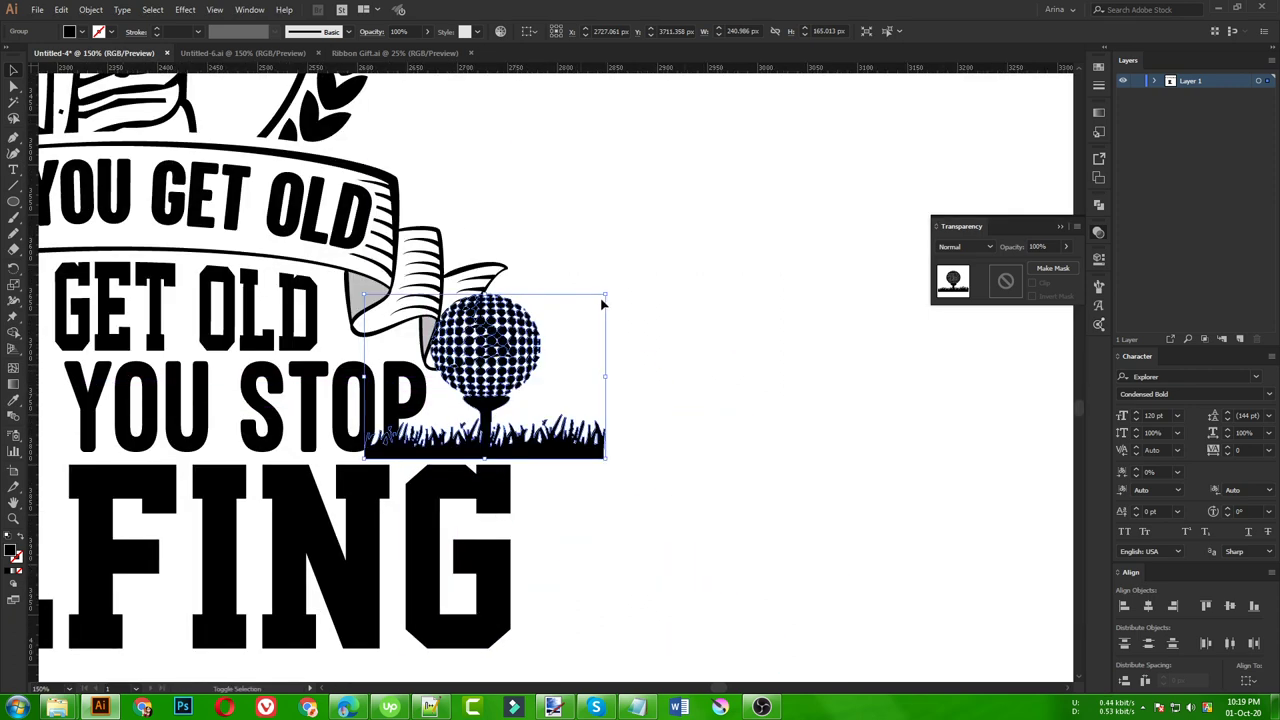
{"action": "left_click_drag", "start_coordinate": [603, 304], "coordinate": [524, 414]}
{"action": "left_click", "coordinate": [609, 418]}
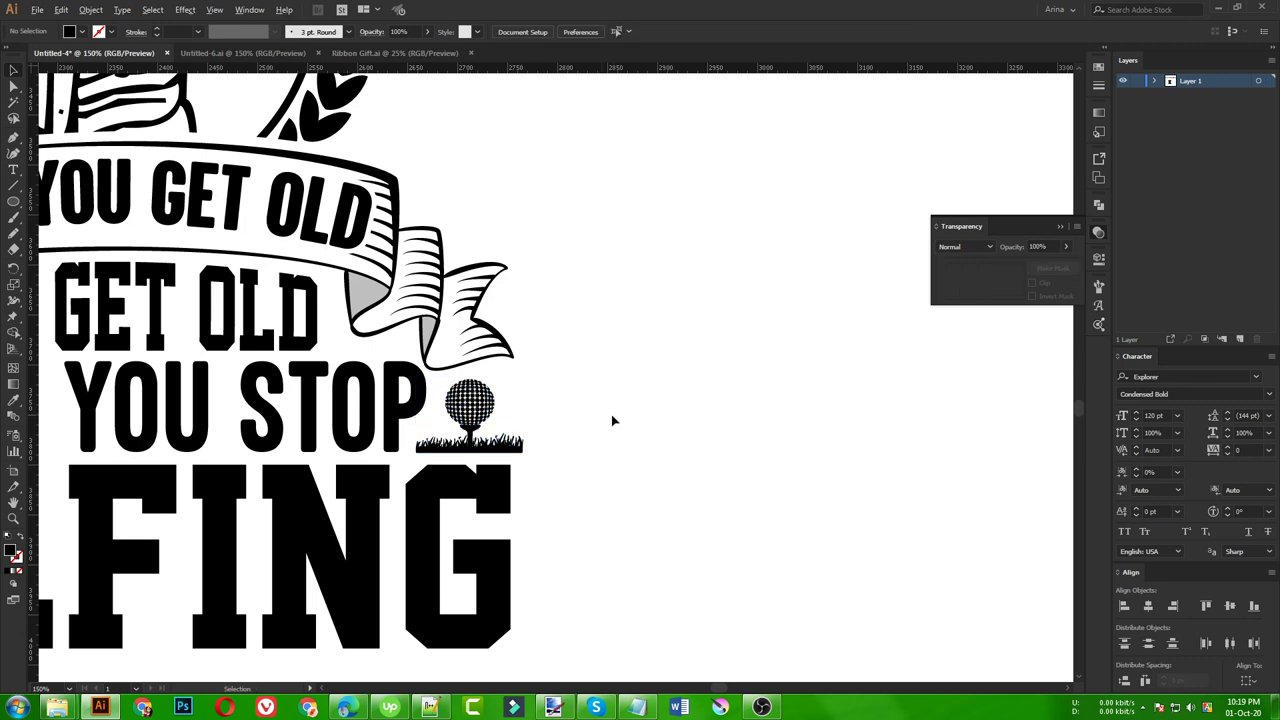
{"action": "scroll", "coordinate": [620, 422], "scroll_direction": "down", "scroll_amount": 2}
{"action": "left_click", "coordinate": [551, 432]}
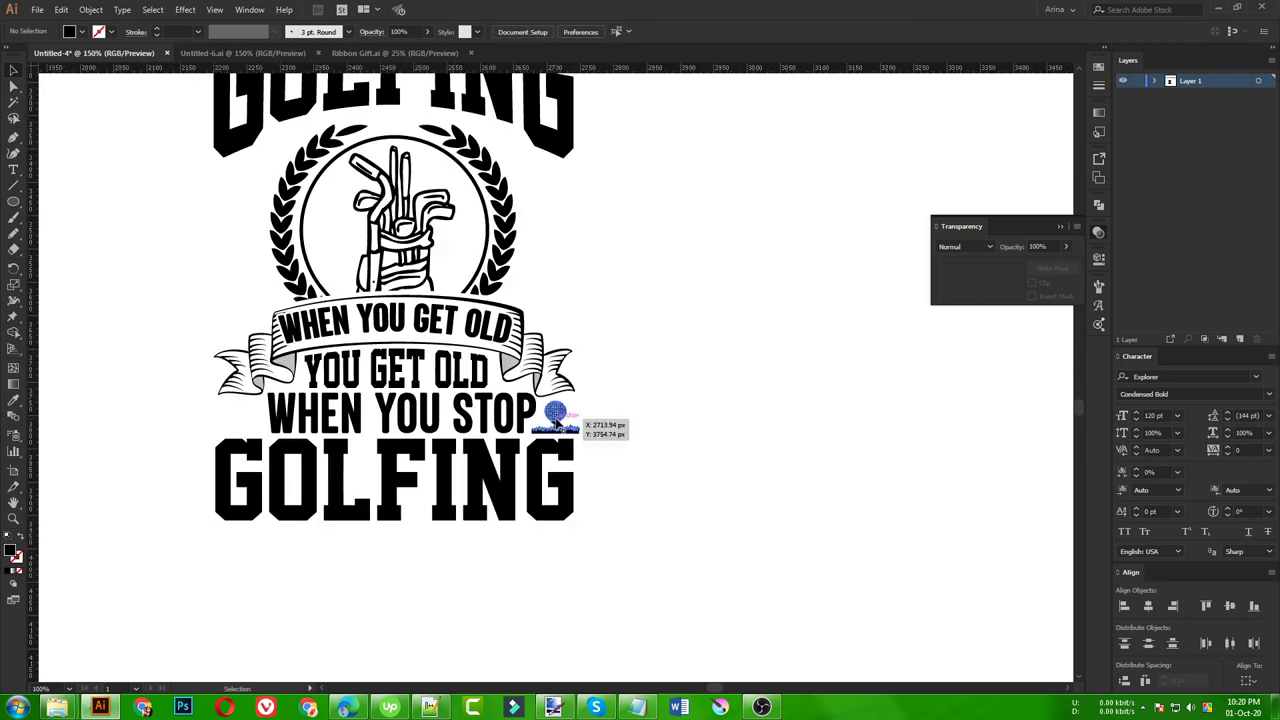
{"action": "scroll", "coordinate": [553, 430], "scroll_direction": "up", "scroll_amount": 2}
{"action": "key", "text": "Left"}
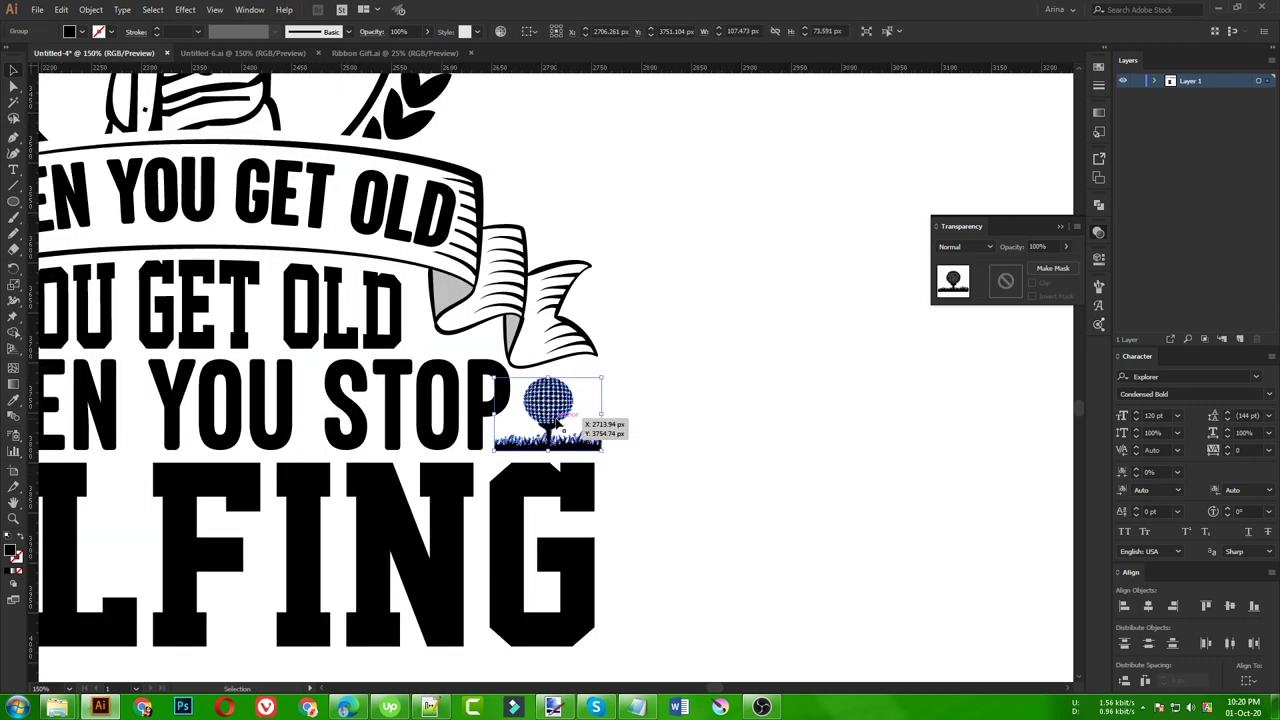
{"action": "left_click", "coordinate": [661, 427]}
{"action": "scroll", "coordinate": [661, 427], "scroll_direction": "down", "scroll_amount": 1}
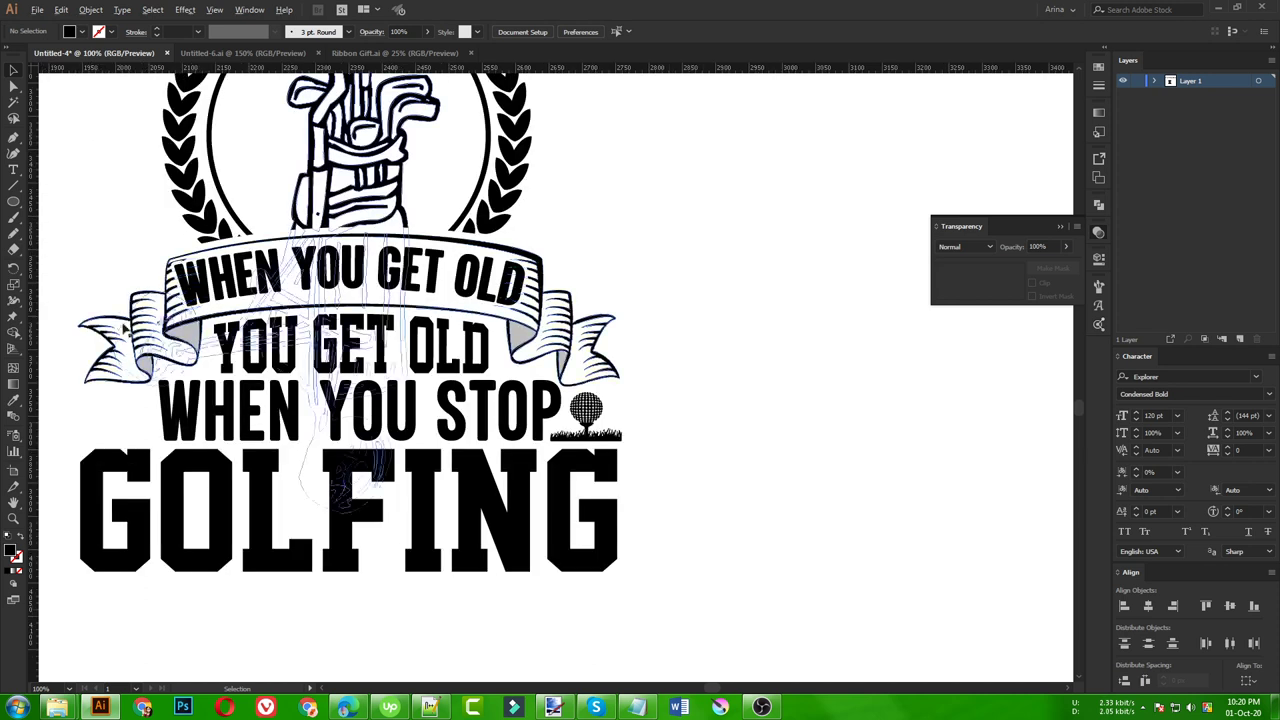
- Copy the golf-ball-on-tee graphic to the start of WHEN YOU STOP and nudge the copy closer to the text
{"action": "scroll", "coordinate": [441, 397], "scroll_direction": "up", "scroll_amount": 1}
{"action": "left_click_drag", "start_coordinate": [825, 450], "coordinate": [123, 462]}
{"action": "key", "text": "Right"}
{"action": "key", "text": "Right"}
{"action": "key", "text": "Right"}
{"action": "key", "text": "Right"}
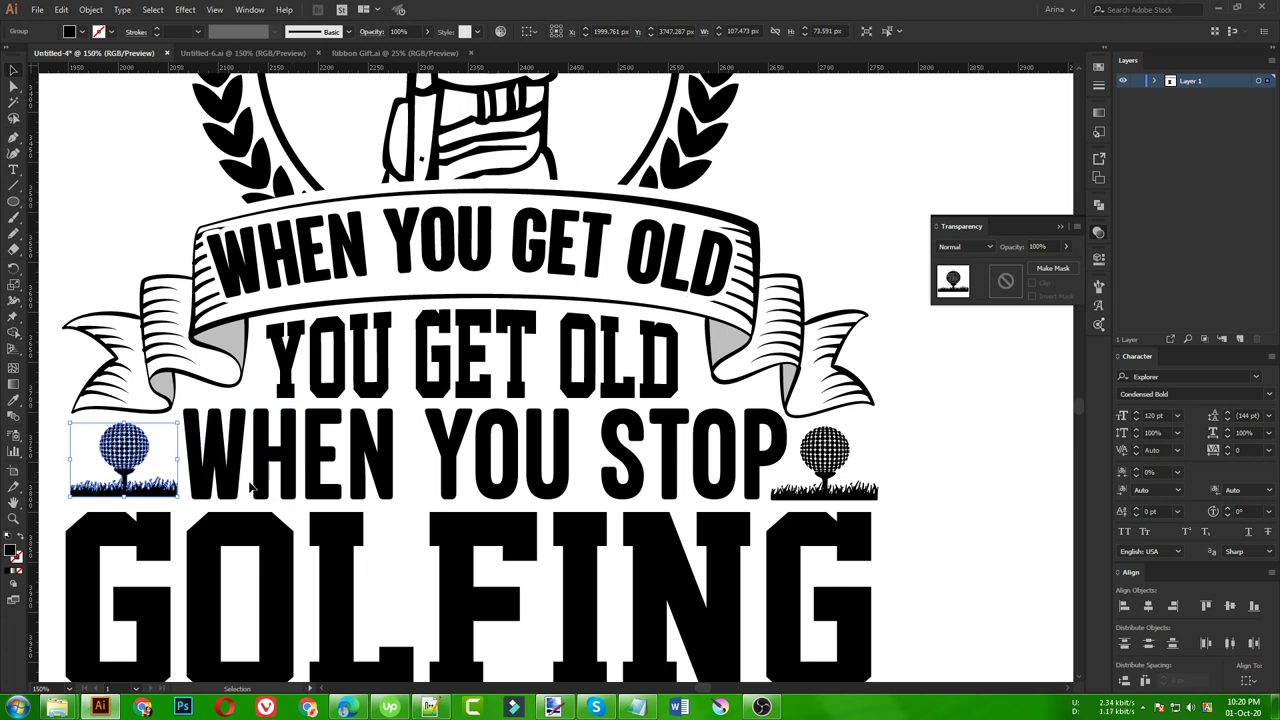
{"action": "scroll", "coordinate": [250, 487], "scroll_direction": "down", "scroll_amount": 1}
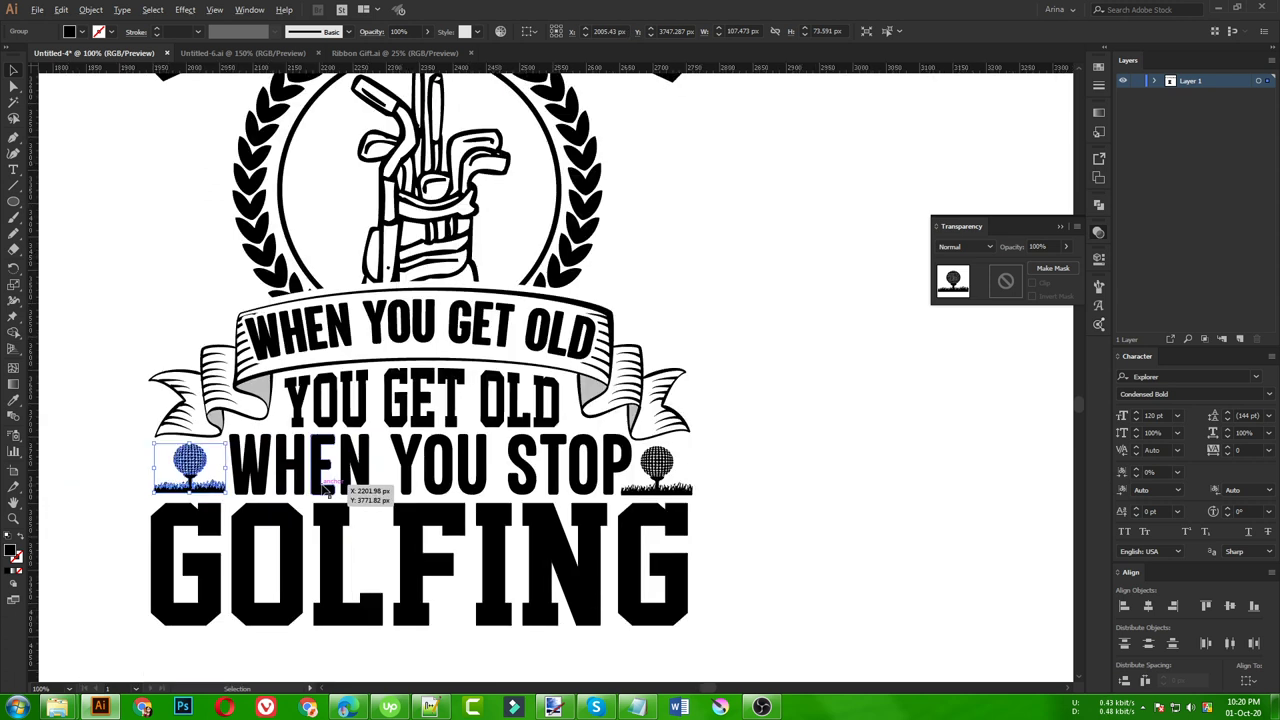
{"action": "scroll", "coordinate": [315, 490], "scroll_direction": "down", "scroll_amount": 1}
{"action": "left_click", "coordinate": [644, 491]}
- Copy the PREMIUM wreath badge glyph out of the icon row, paste it beside the design and convert it to outlines
{"action": "scroll", "coordinate": [375, 212], "scroll_direction": "up", "scroll_amount": 3}
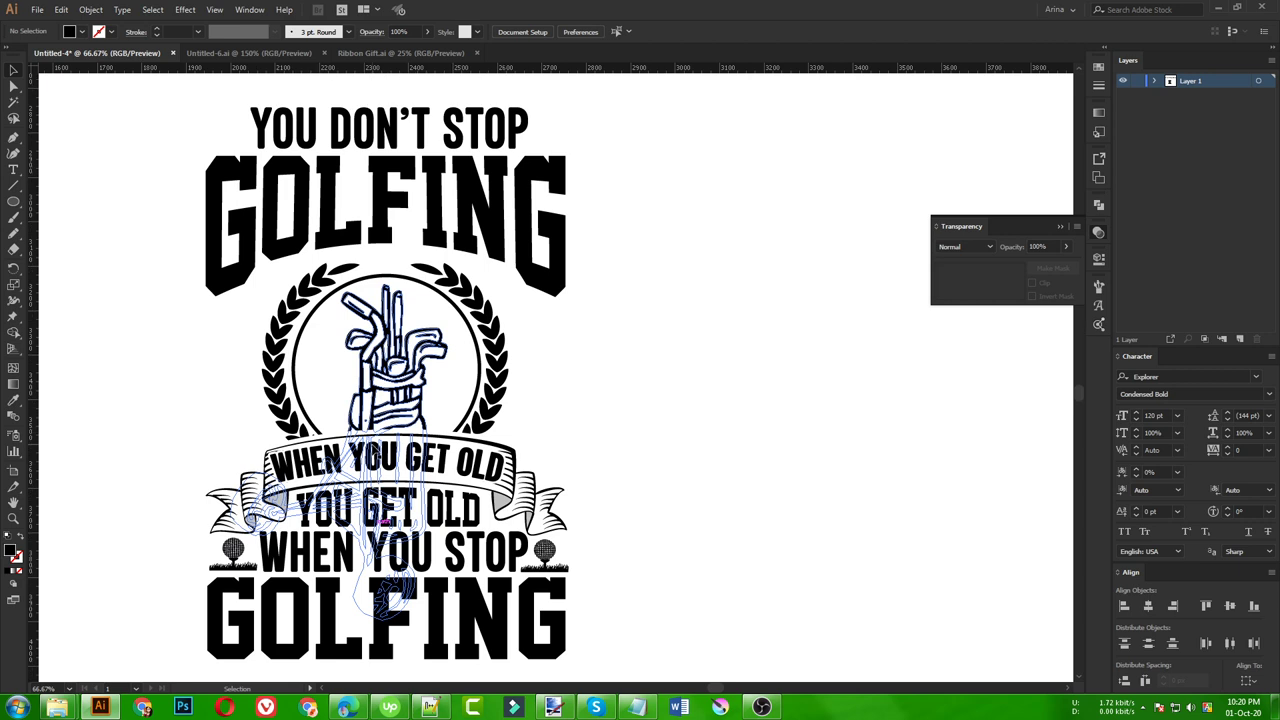
{"action": "scroll", "coordinate": [336, 210], "scroll_direction": "down", "scroll_amount": 1}
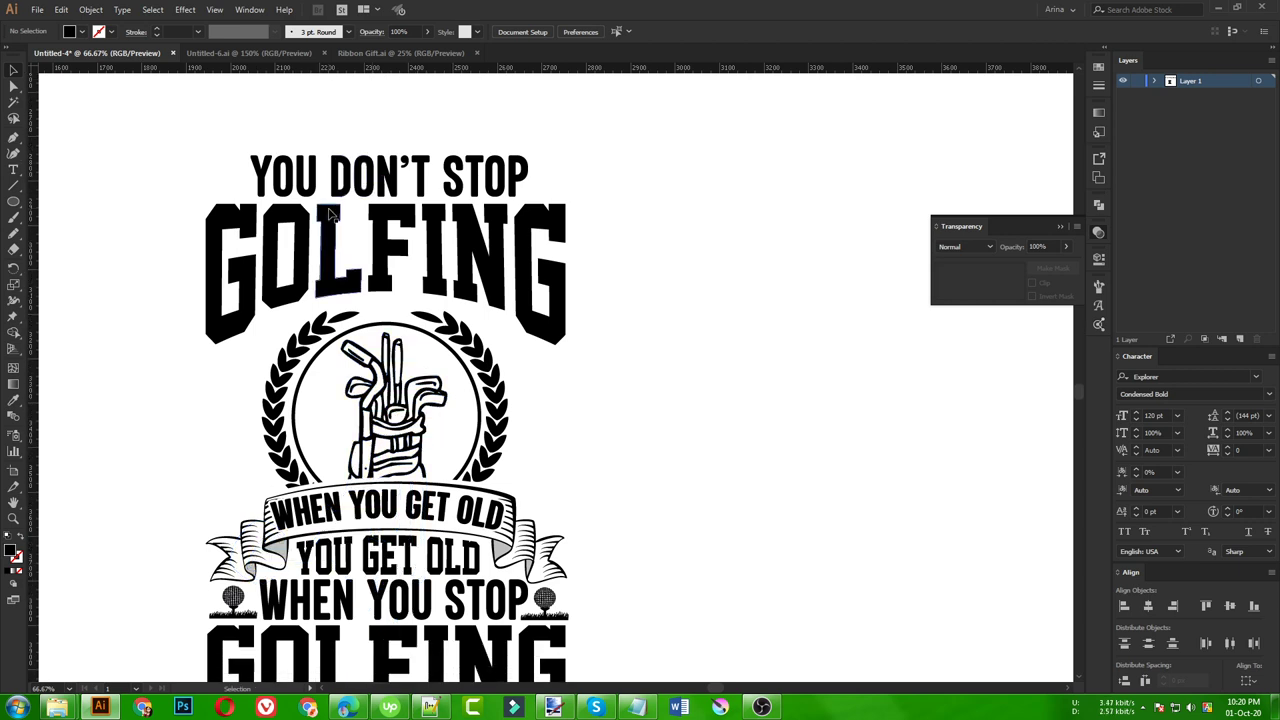
{"action": "scroll", "coordinate": [334, 220], "scroll_direction": "down", "scroll_amount": 1}
{"action": "scroll", "coordinate": [396, 290], "scroll_direction": "up", "scroll_amount": 5}
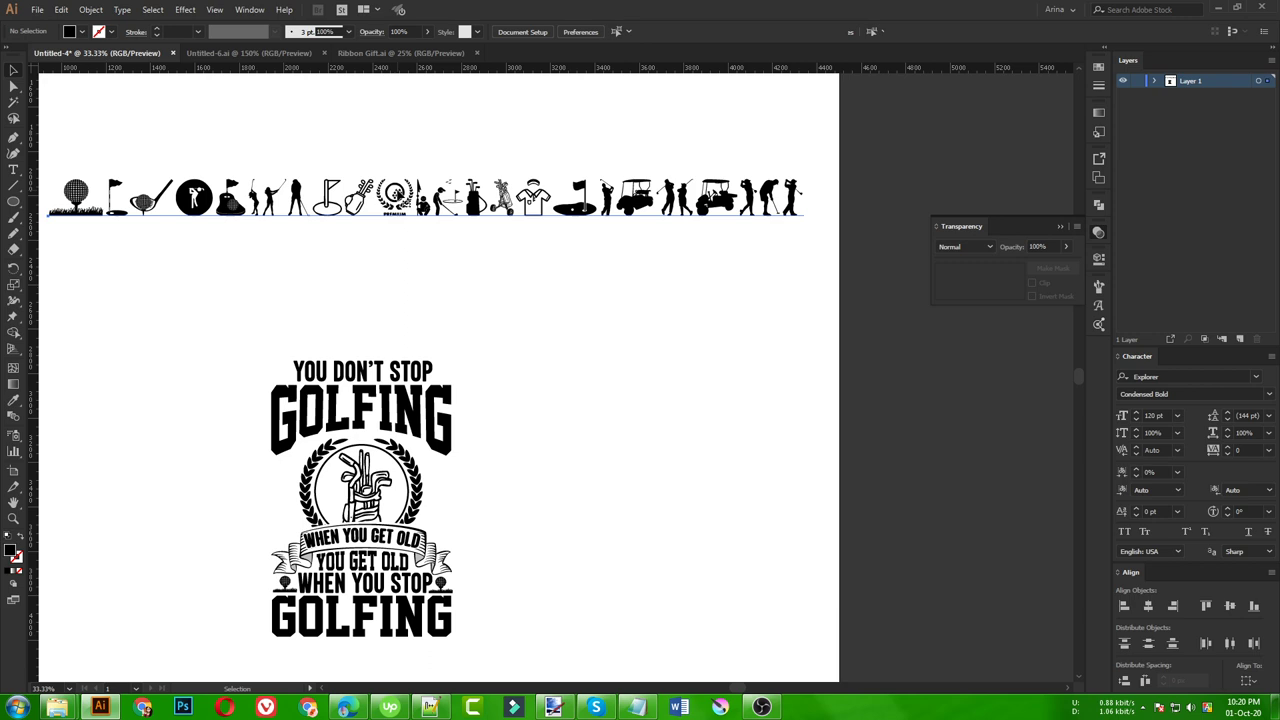
{"action": "double_click", "coordinate": [420, 198]}
{"action": "key", "text": "shift+Left"}
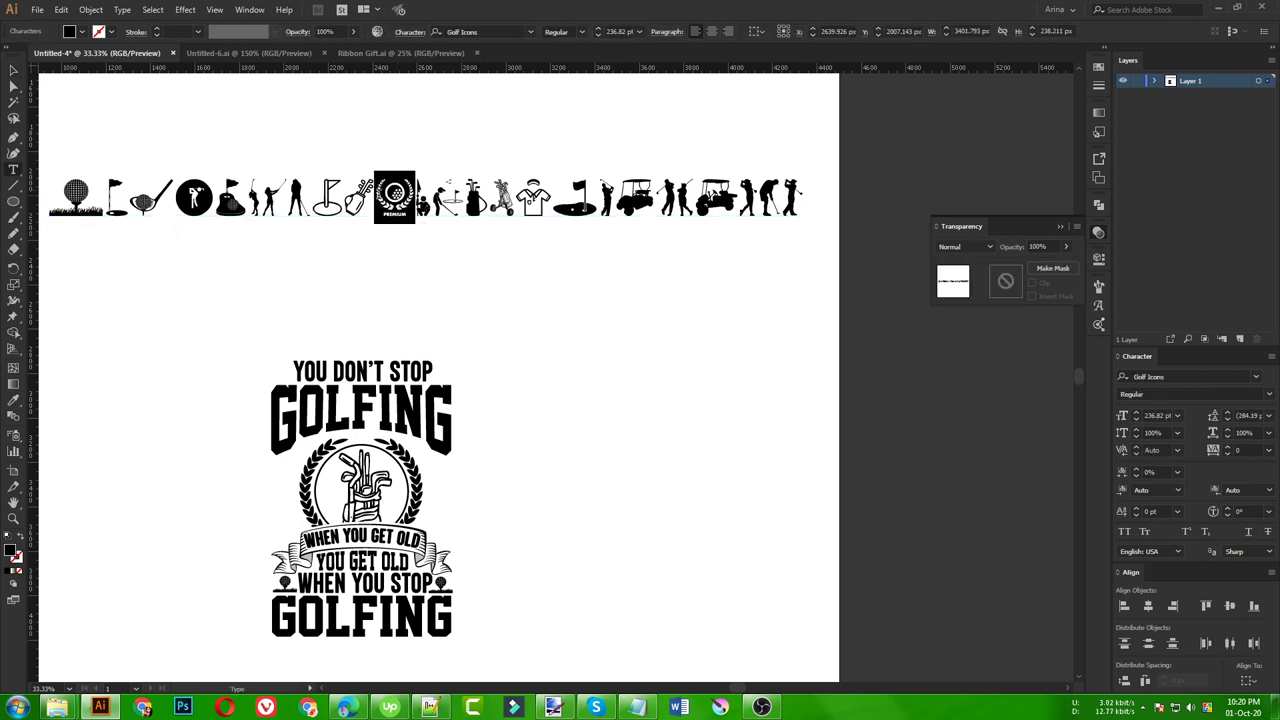
{"action": "key", "text": "Escape"}
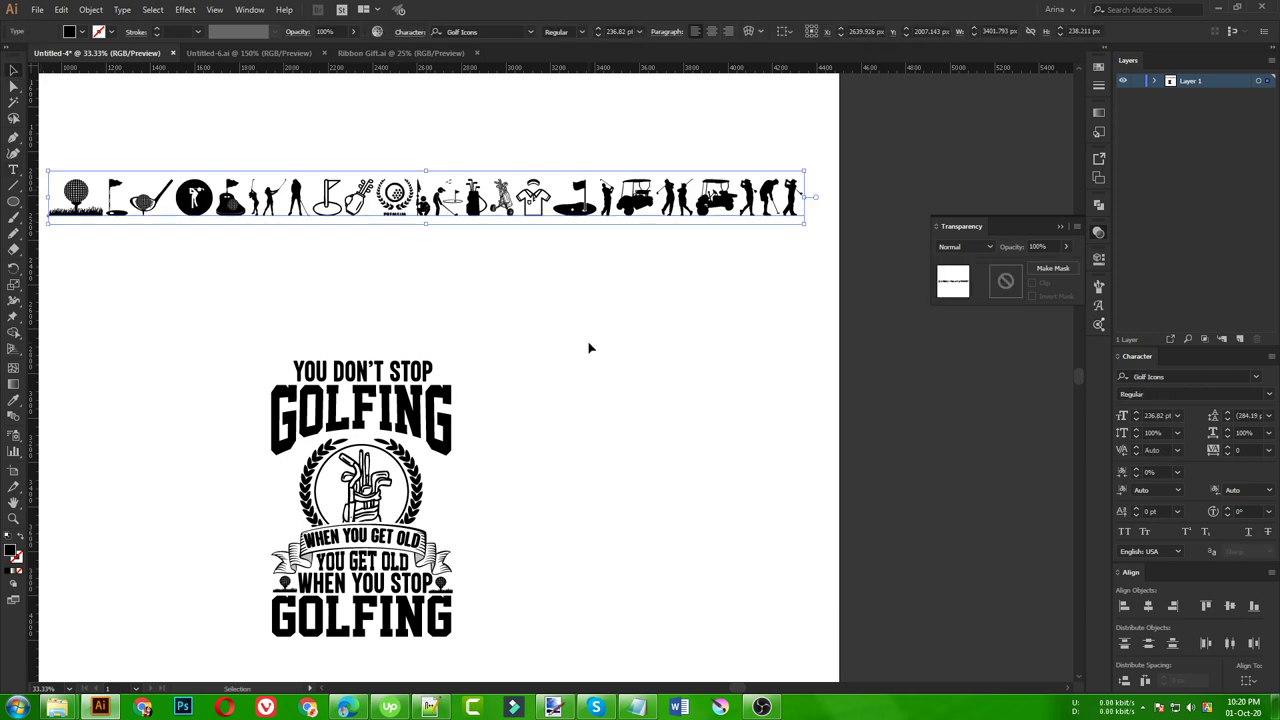
{"action": "key", "text": "ctrl+shift+a"}
{"action": "key", "text": "ctrl+v"}
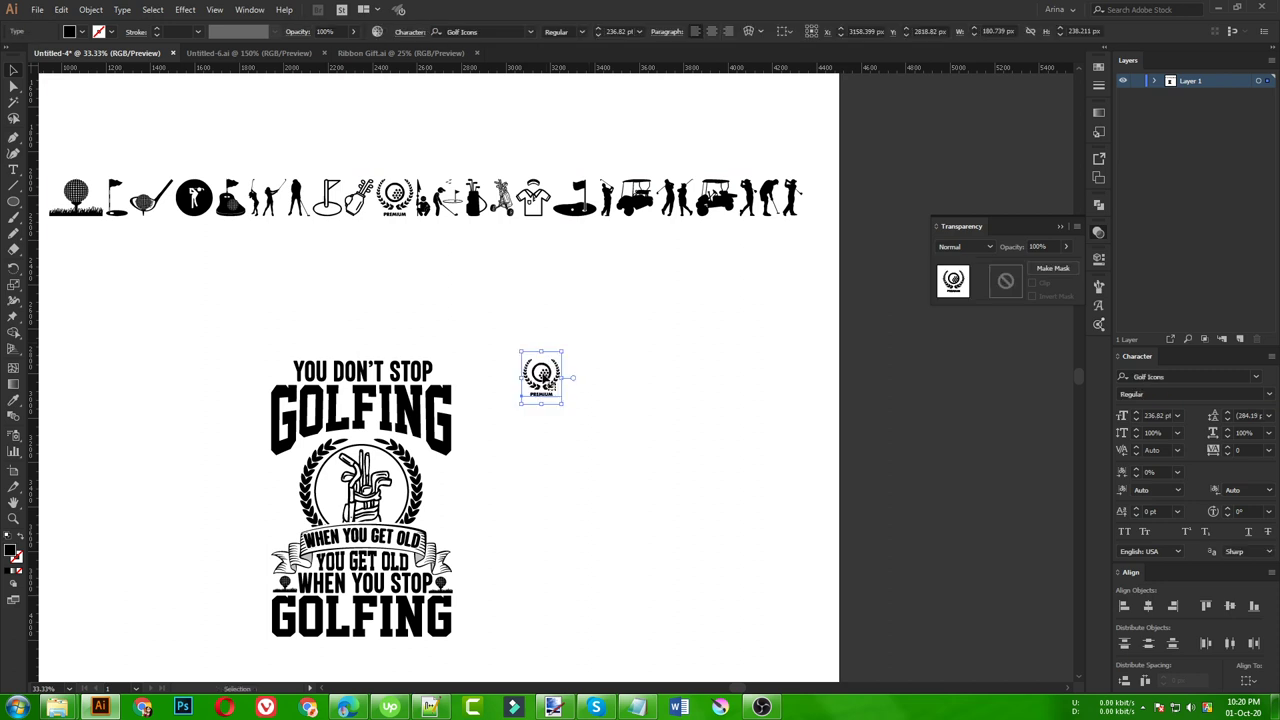
{"action": "right_click", "coordinate": [543, 374]}
{"action": "left_click", "coordinate": [581, 466]}
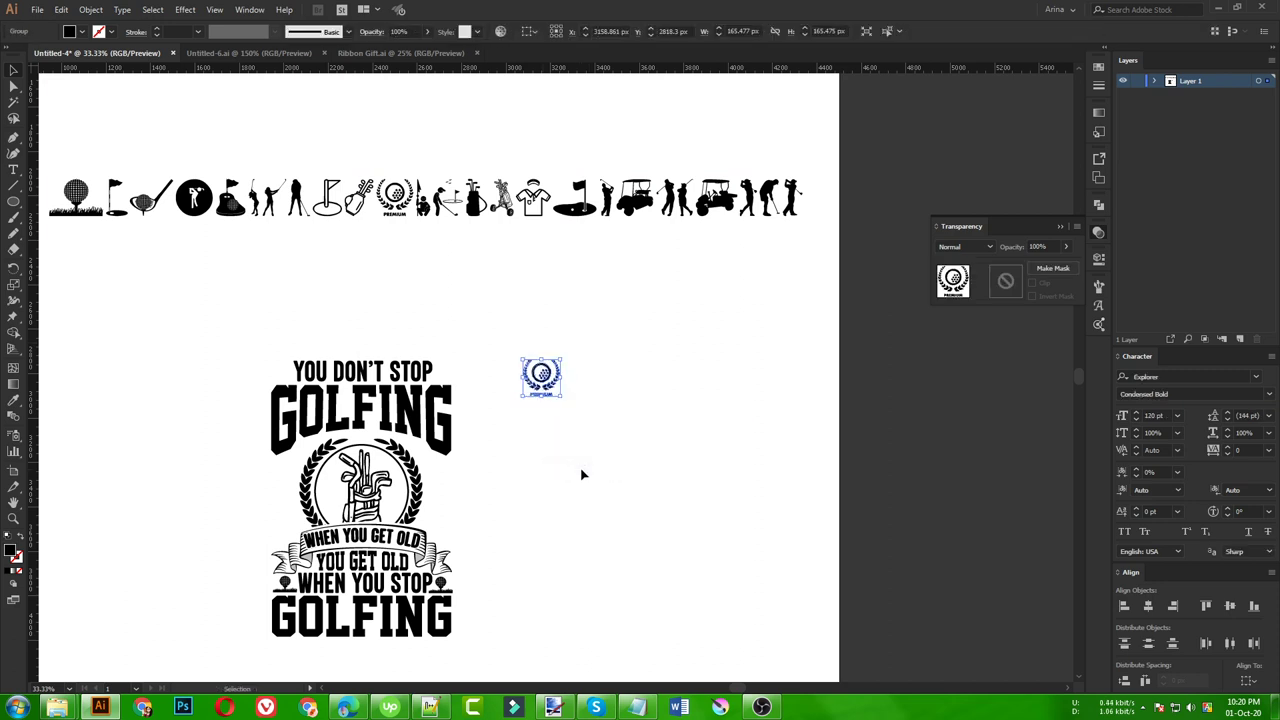
- Isolate the outlined PREMIUM badge and remove the ringed, dotted golf ball from inside its wreath for reuse
{"action": "scroll", "coordinate": [556, 376], "scroll_direction": "up", "scroll_amount": 6}
{"action": "scroll", "coordinate": [510, 375], "scroll_direction": "up", "scroll_amount": 1}
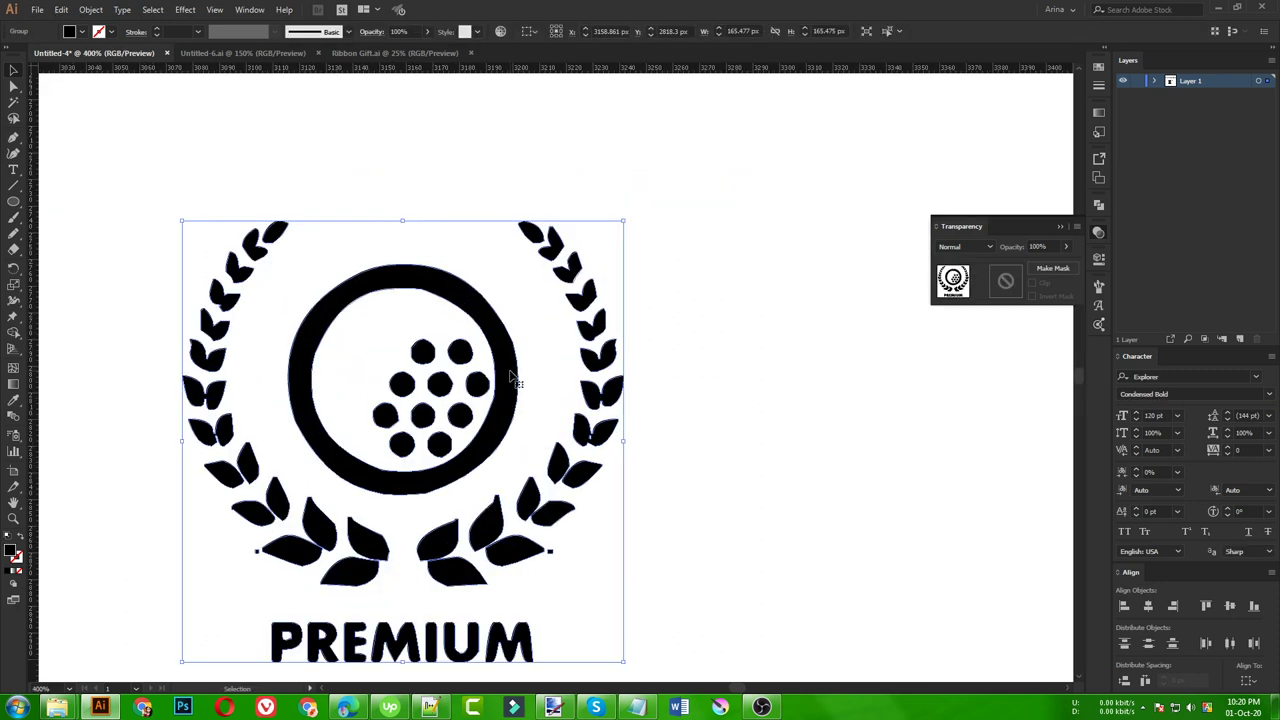
{"action": "double_click", "coordinate": [510, 375]}
{"action": "left_click", "coordinate": [432, 352]}
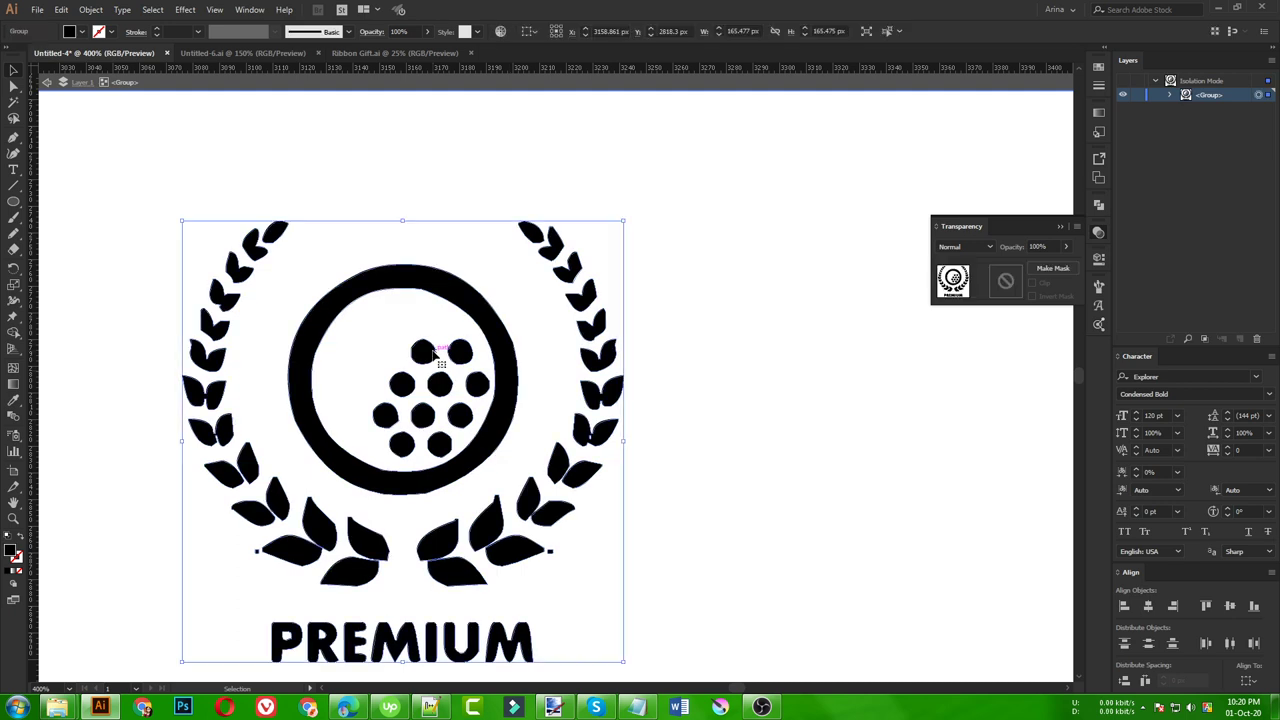
{"action": "double_click", "coordinate": [430, 354]}
{"action": "left_click", "coordinate": [424, 355]}
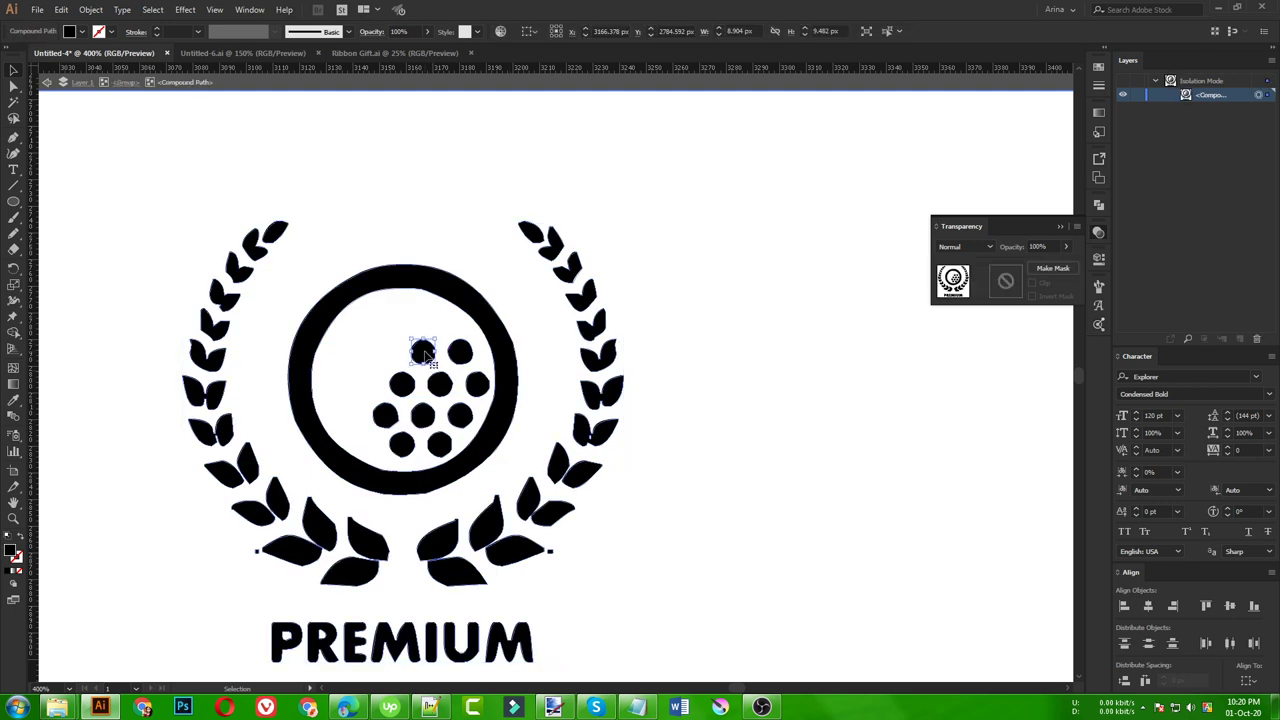
{"action": "left_click_drag", "start_coordinate": [344, 250], "coordinate": [488, 470]}
{"action": "key", "text": "a"}
{"action": "key", "text": "v"}
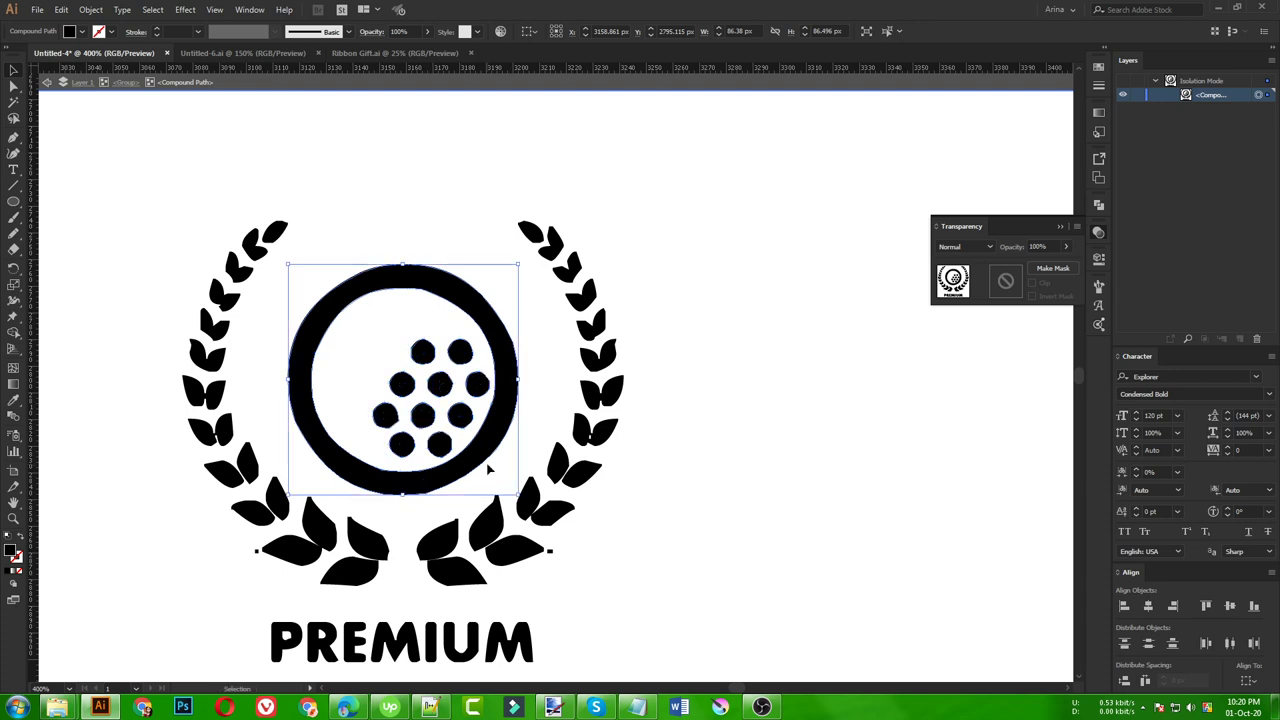
{"action": "key", "text": "a"}
{"action": "key", "text": "v"}
{"action": "key", "text": "Delete"}
{"action": "key", "text": "Escape"}
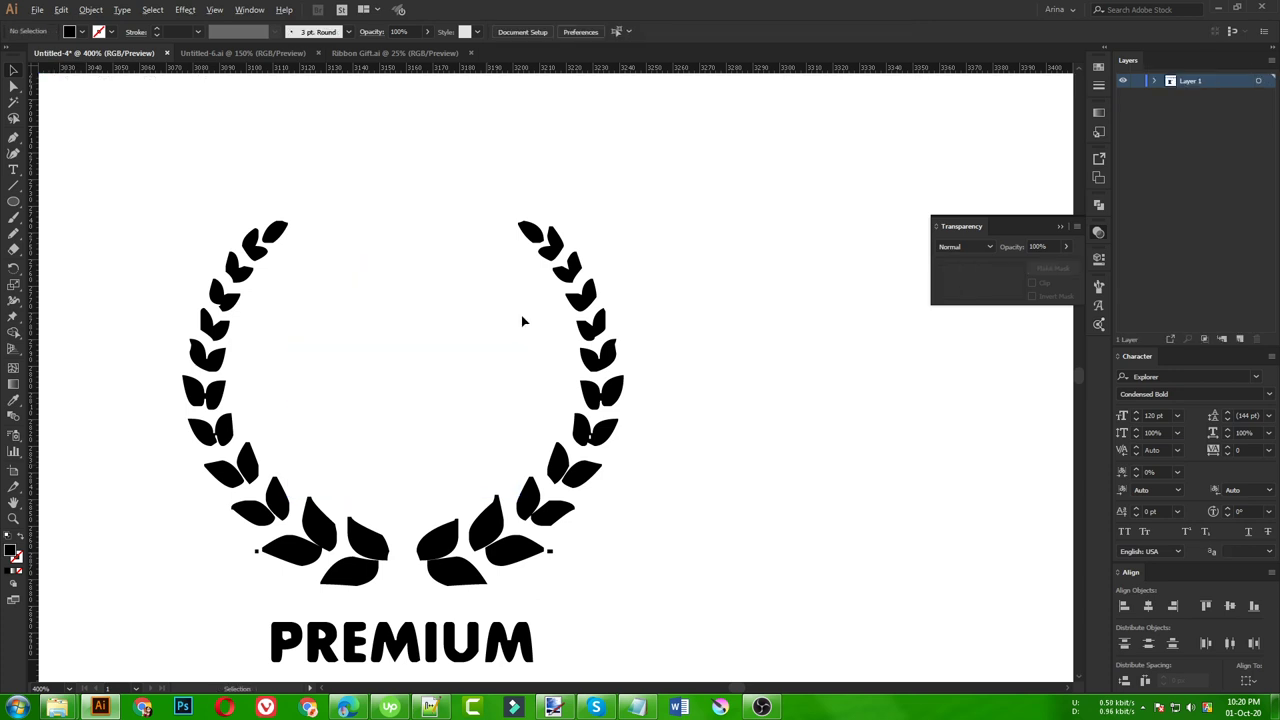
- Paste the golf ball below the wreath and use Shape Builder to clear the area between its ring and dots
{"action": "scroll", "coordinate": [520, 318], "scroll_direction": "down", "scroll_amount": 3}
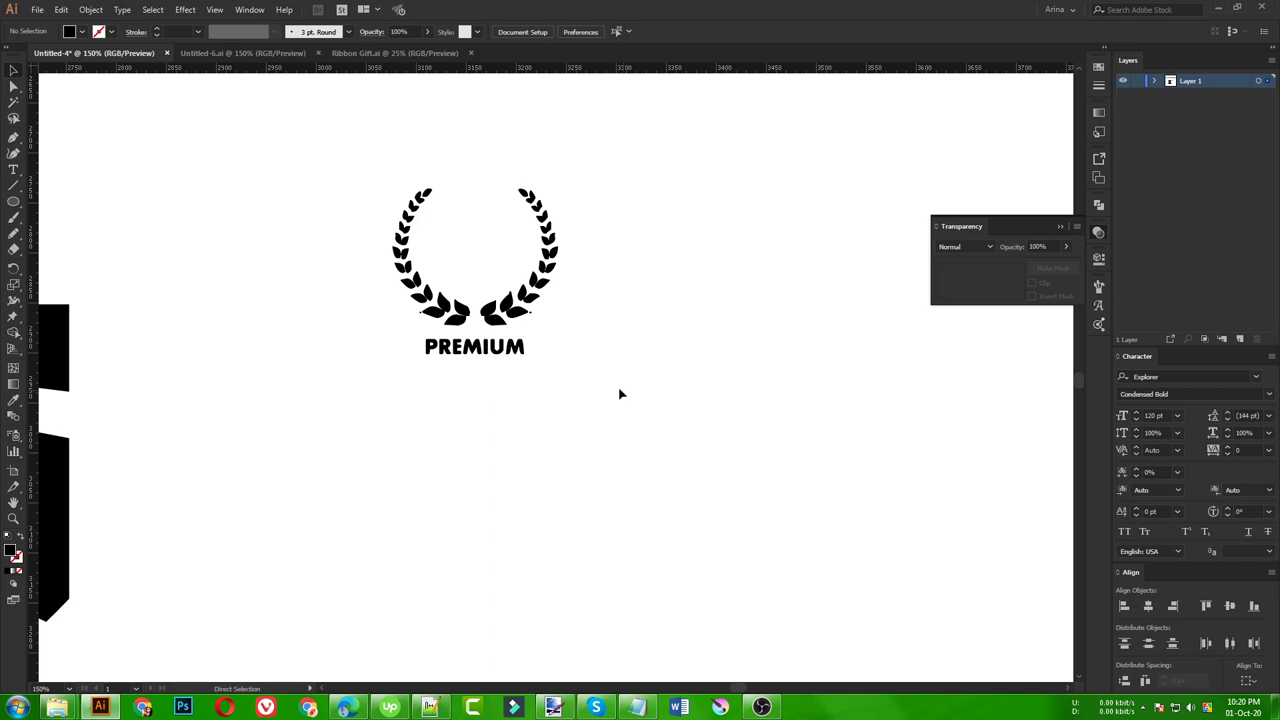
{"action": "key", "text": "ctrl+v"}
{"action": "left_click_drag", "start_coordinate": [582, 394], "coordinate": [393, 483]}
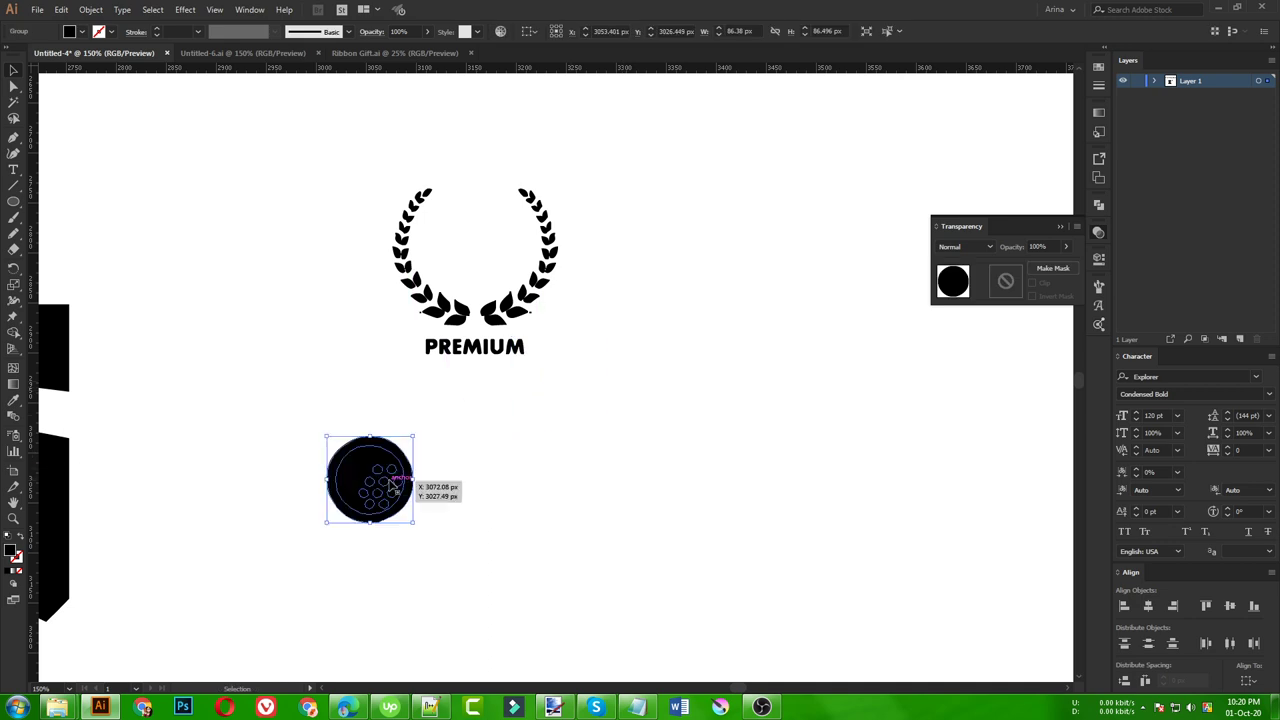
{"action": "key", "text": "ctrl+equal"}
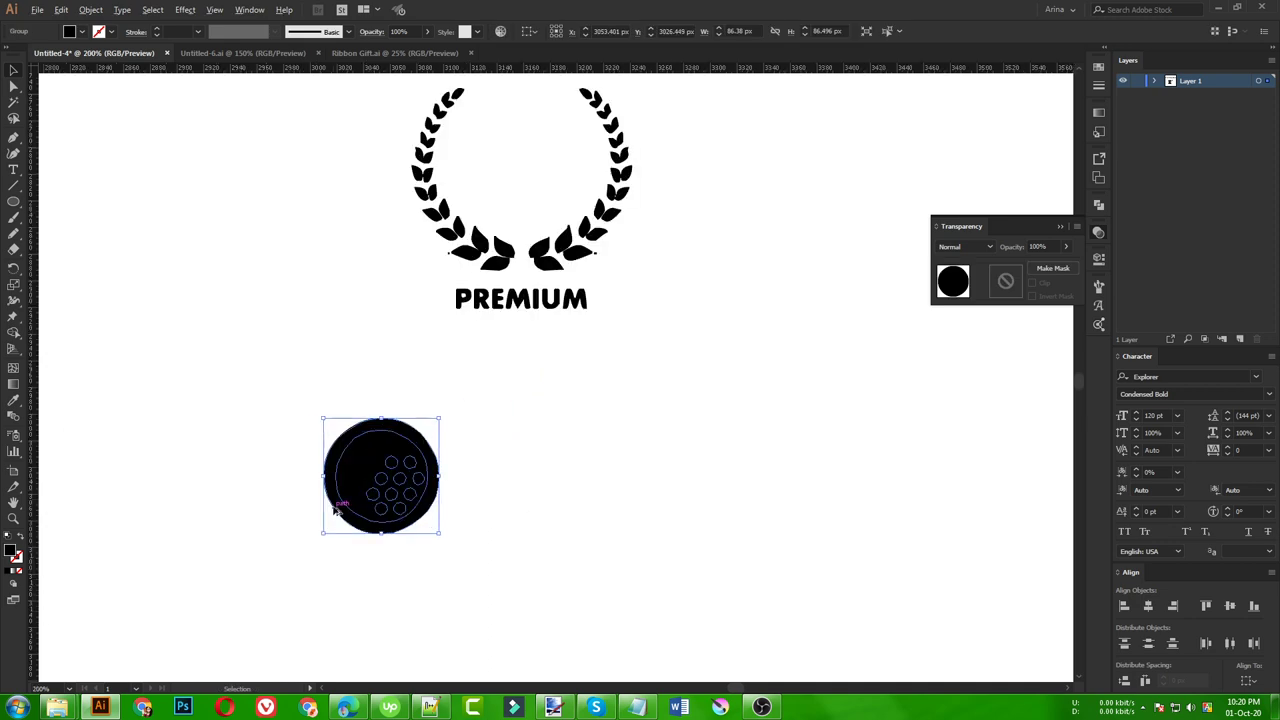
{"action": "scroll", "coordinate": [334, 509], "scroll_direction": "up", "scroll_amount": 2}
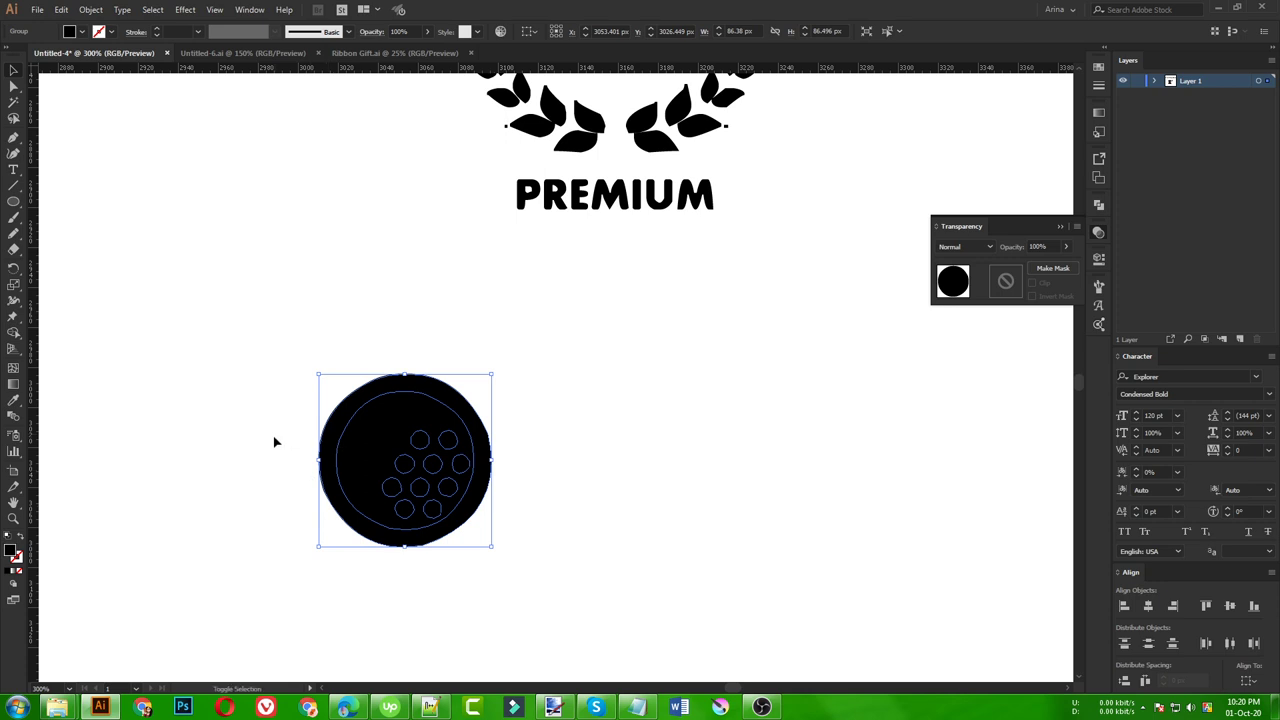
{"action": "key", "text": "shift+m"}
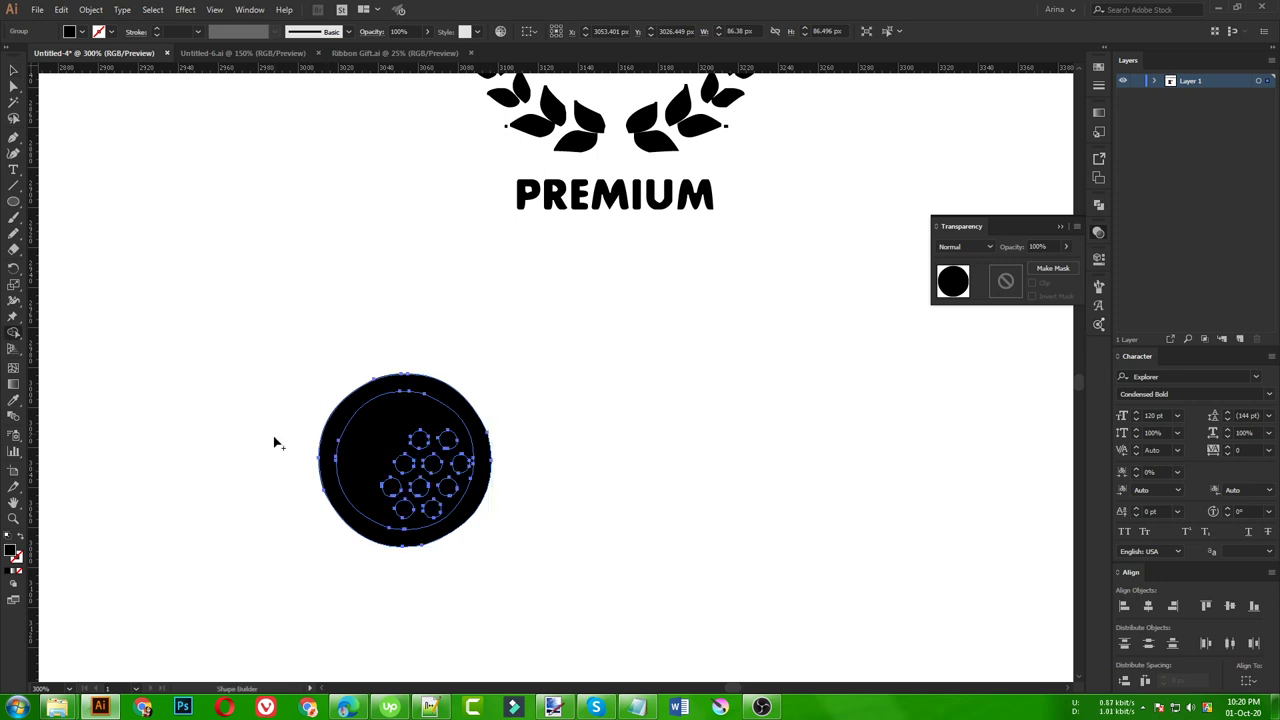
{"action": "left_click", "coordinate": [355, 448]}
{"action": "key", "text": "v"}
{"action": "left_click", "coordinate": [755, 505]}
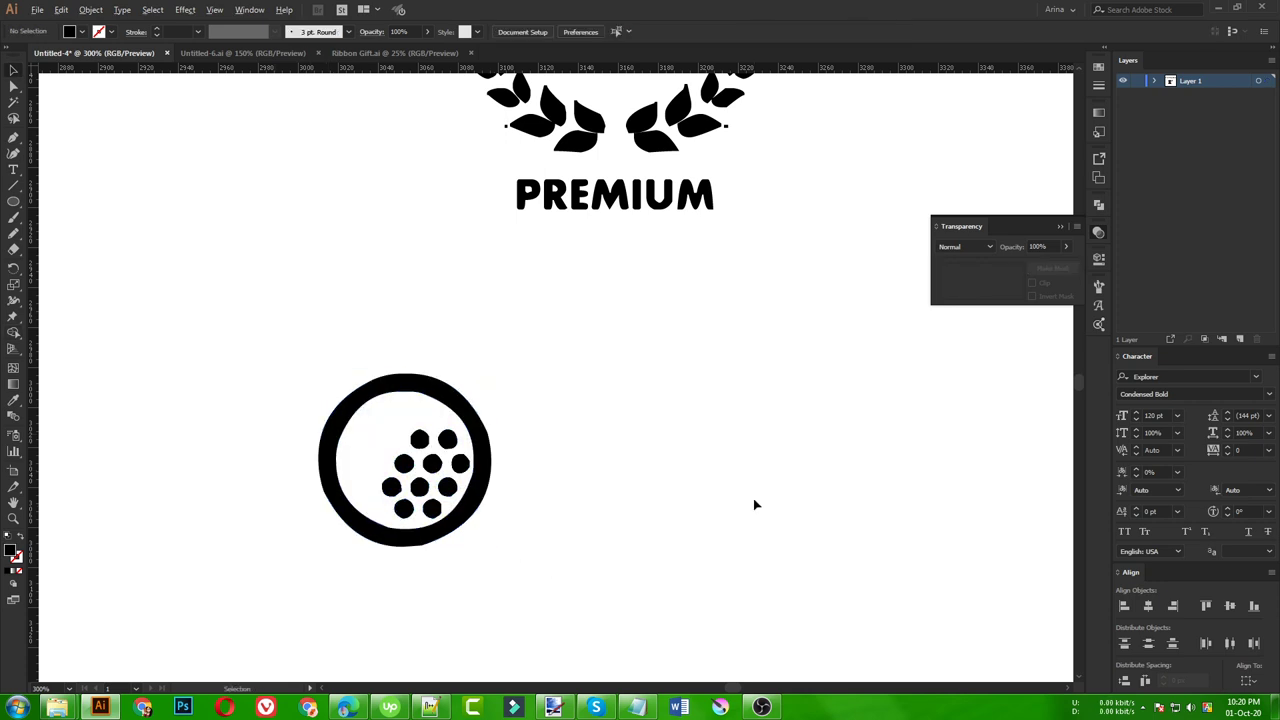
- Place the golf ball at the end of YOU DON'T STOP, shrink it to about 65 px wide, and copy it to the line's start
{"action": "scroll", "coordinate": [754, 505], "scroll_direction": "down", "scroll_amount": 4}
{"action": "left_click_drag", "start_coordinate": [696, 490], "coordinate": [556, 378]}
{"action": "scroll", "coordinate": [530, 382], "scroll_direction": "up", "scroll_amount": 3}
{"action": "mouse_move", "coordinate": [560, 377]}
{"action": "left_mouse_down"}
{"action": "mouse_move", "coordinate": [575, 374]}
{"action": "mouse_move", "coordinate": [564, 377]}
{"action": "left_mouse_up"}
{"action": "left_click_drag", "start_coordinate": [453, 378], "coordinate": [476, 378]}
{"action": "scroll", "coordinate": [615, 423], "scroll_direction": "down", "scroll_amount": 2}
{"action": "scroll", "coordinate": [615, 423], "scroll_direction": "down", "scroll_amount": 1}
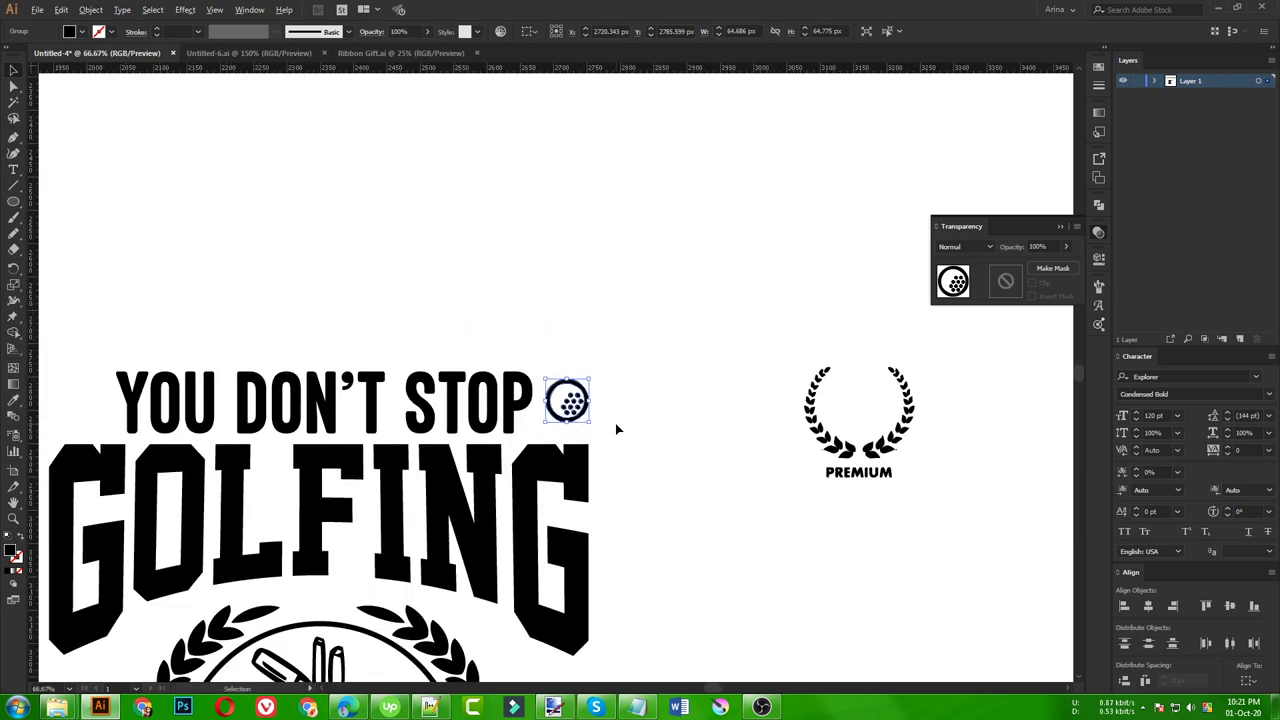
{"action": "left_click_drag", "start_coordinate": [590, 410], "coordinate": [258, 418]}
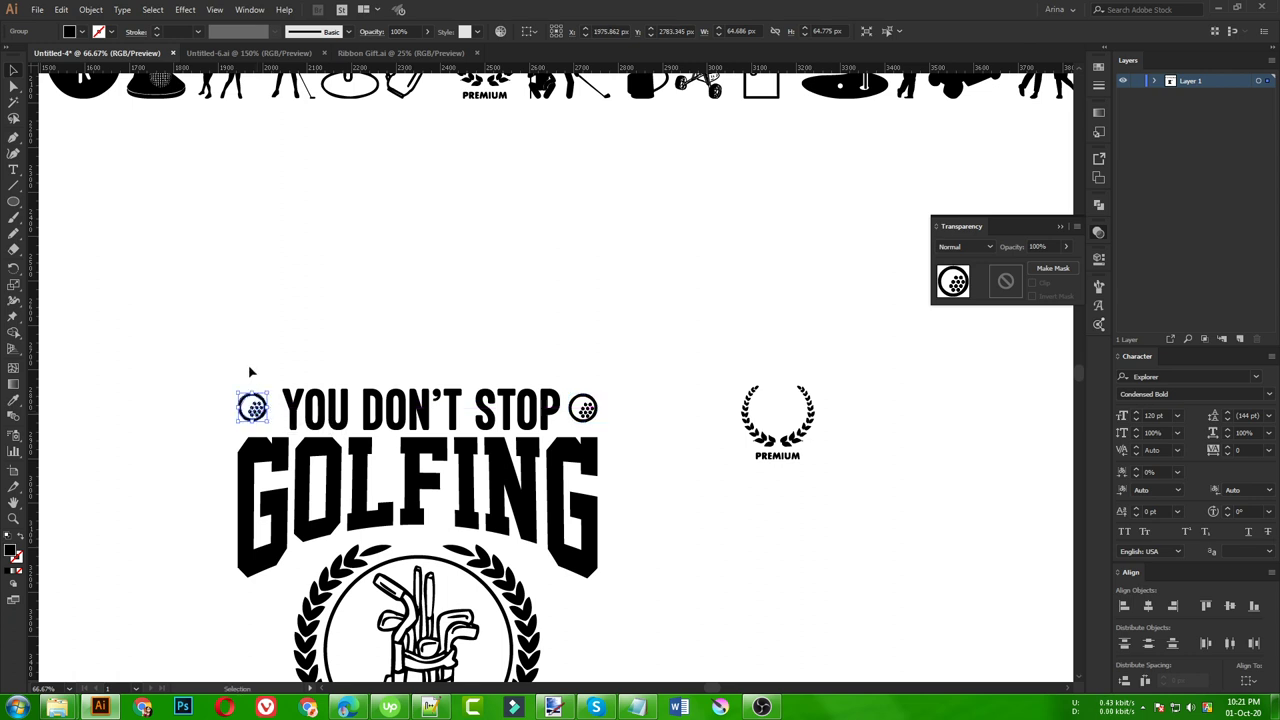
- Align both golf balls and YOU DON'T STOP on their vertical centres, distribute them horizontally by centre, and nudge the row down towards GOLFING
{"action": "left_click_drag", "start_coordinate": [240, 368], "coordinate": [615, 420]}
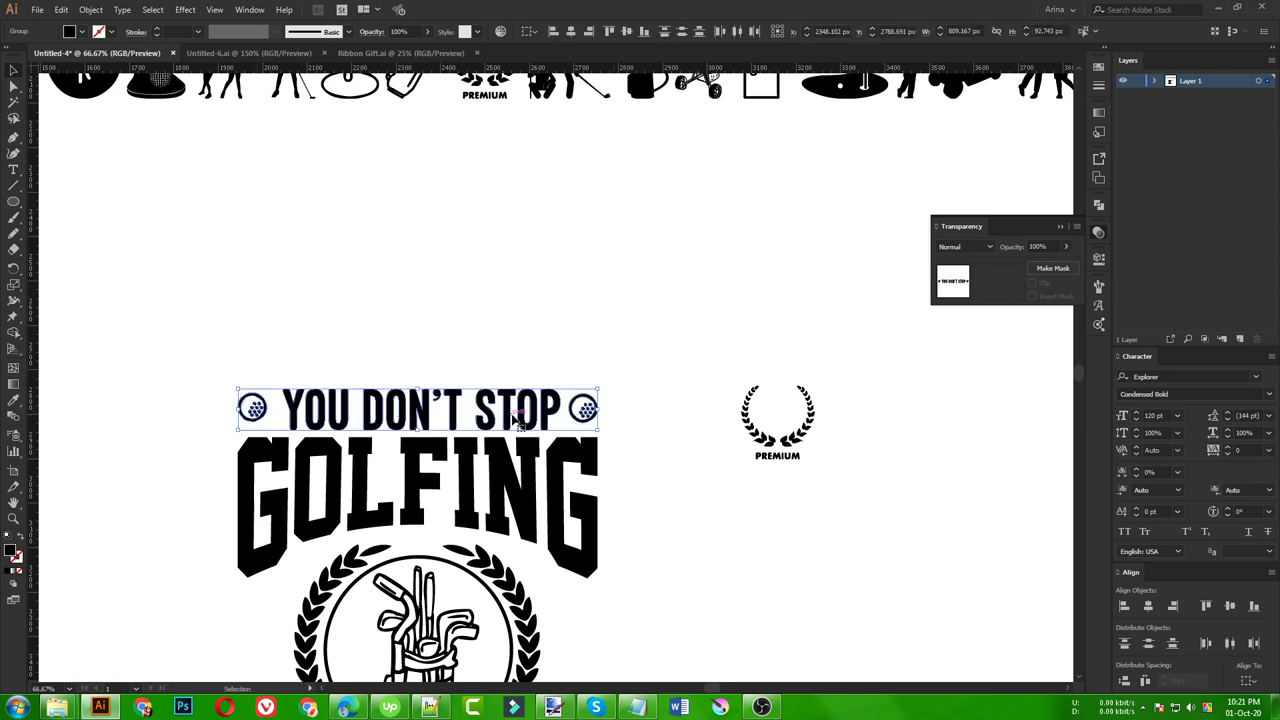
{"action": "left_click", "coordinate": [627, 32]}
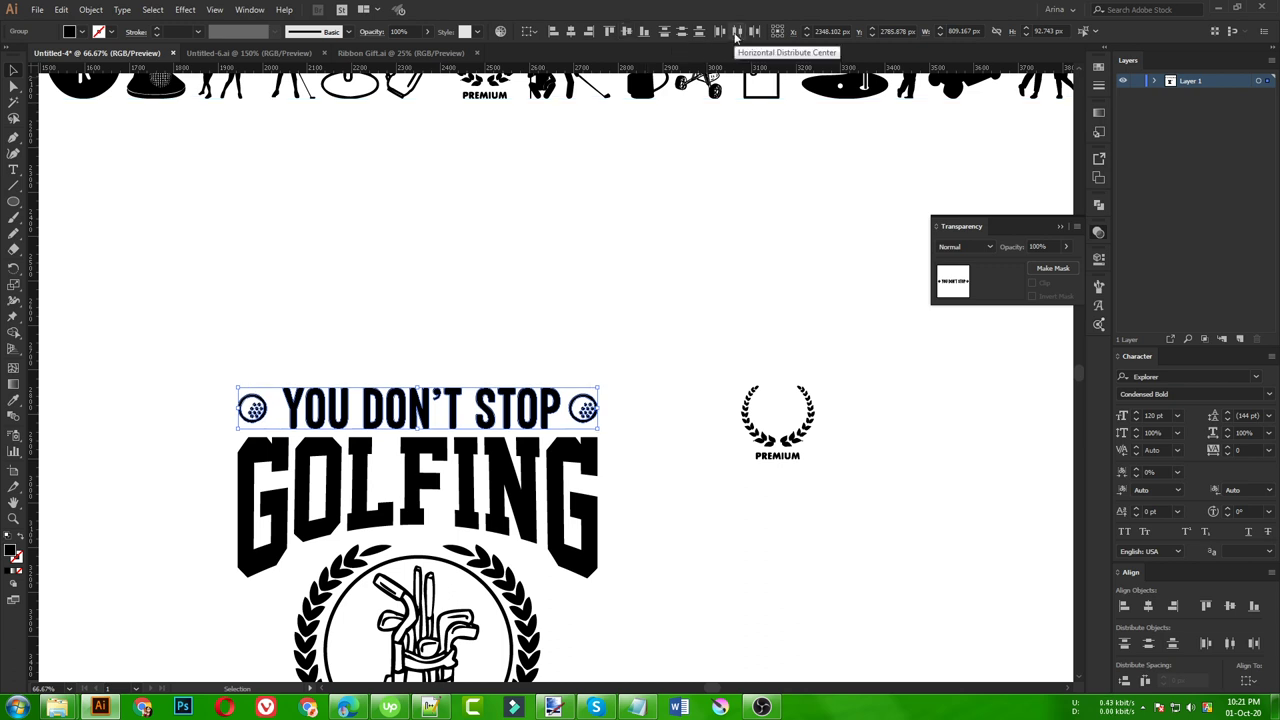
{"action": "left_click", "coordinate": [736, 33]}
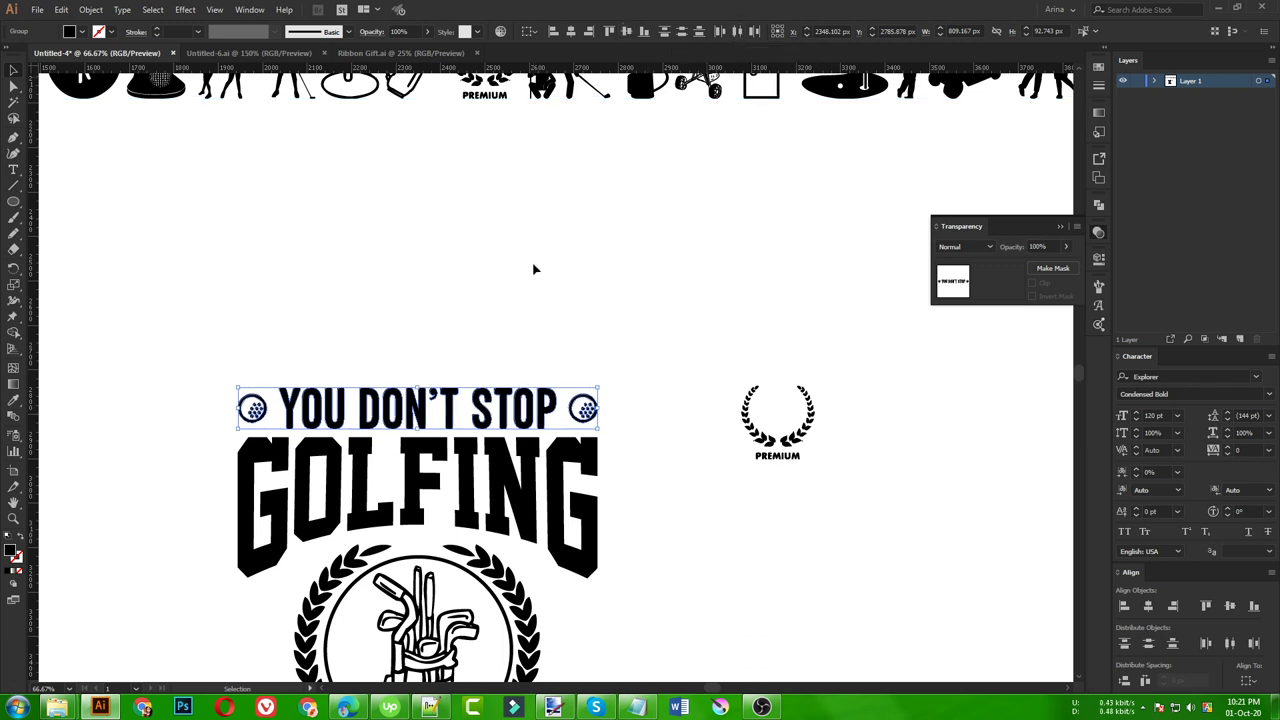
{"action": "key", "text": "Down"}
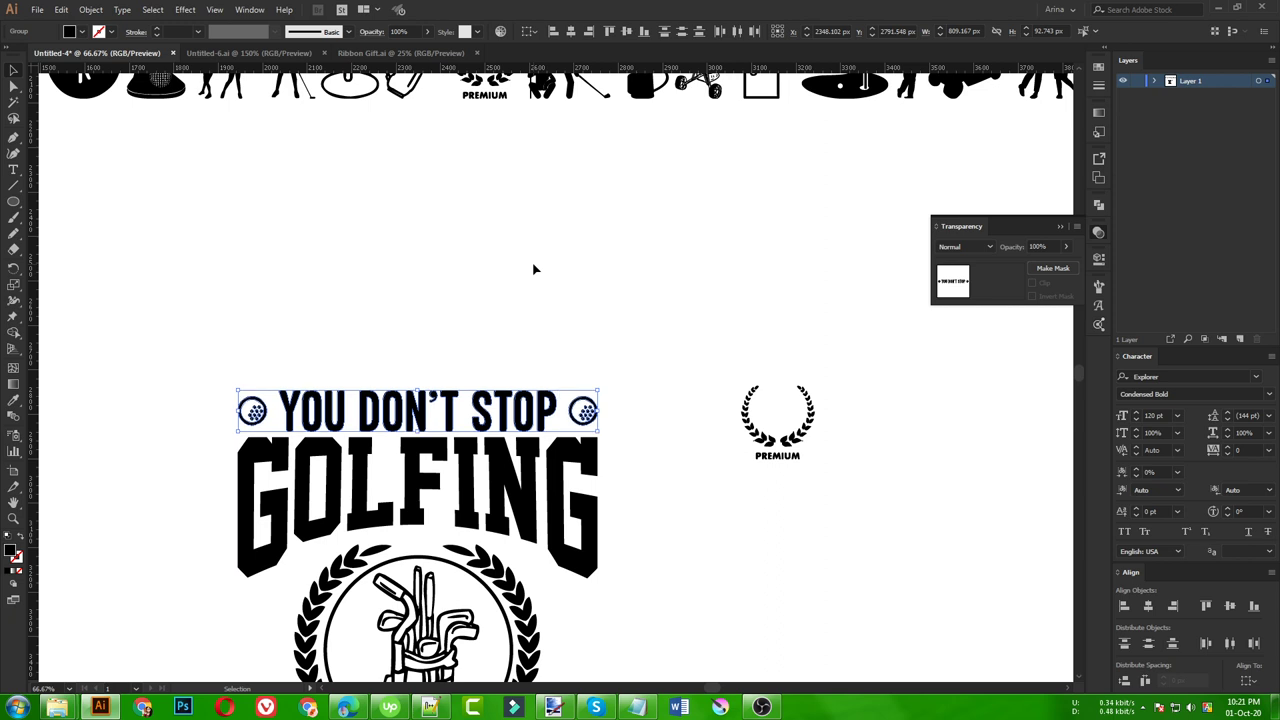
{"action": "left_click", "coordinate": [533, 269]}
{"action": "scroll", "coordinate": [314, 298], "scroll_direction": "down", "scroll_amount": 1, "text": "alt"}
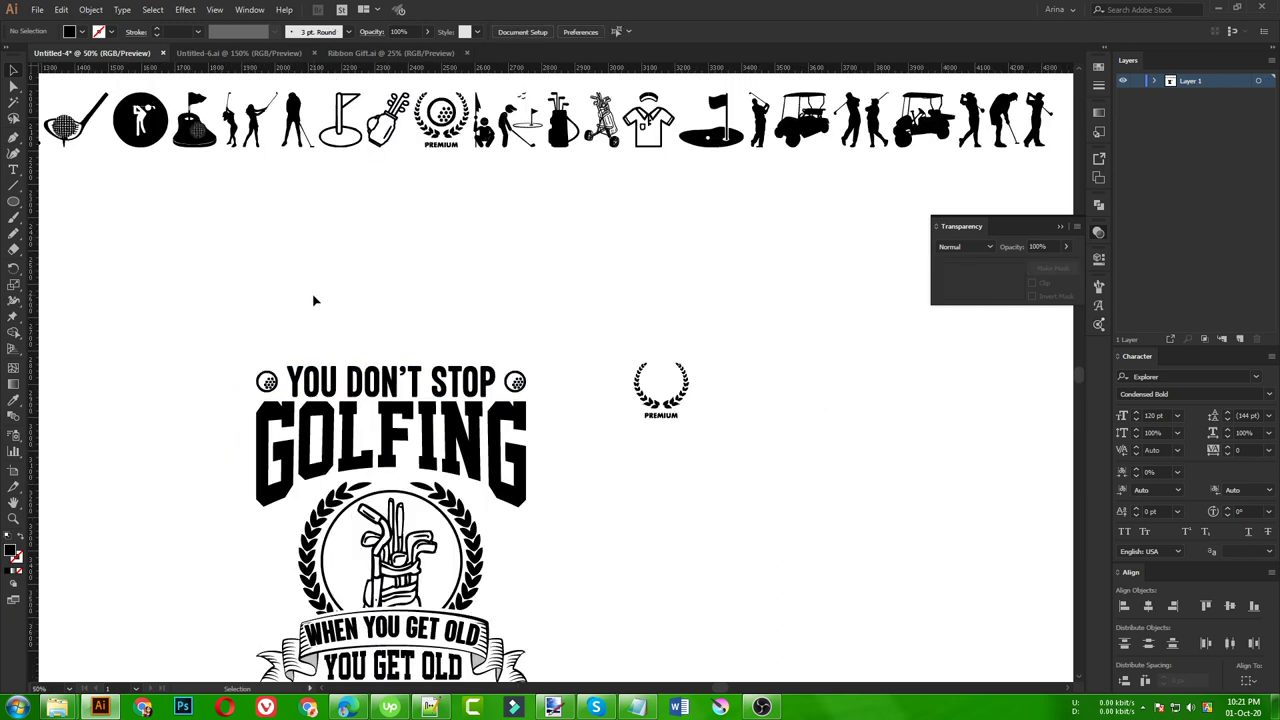
{"action": "scroll", "coordinate": [314, 298], "scroll_direction": "down", "scroll_amount": 3}
{"action": "scroll", "coordinate": [279, 437], "scroll_direction": "up", "scroll_amount": 1, "text": "alt"}
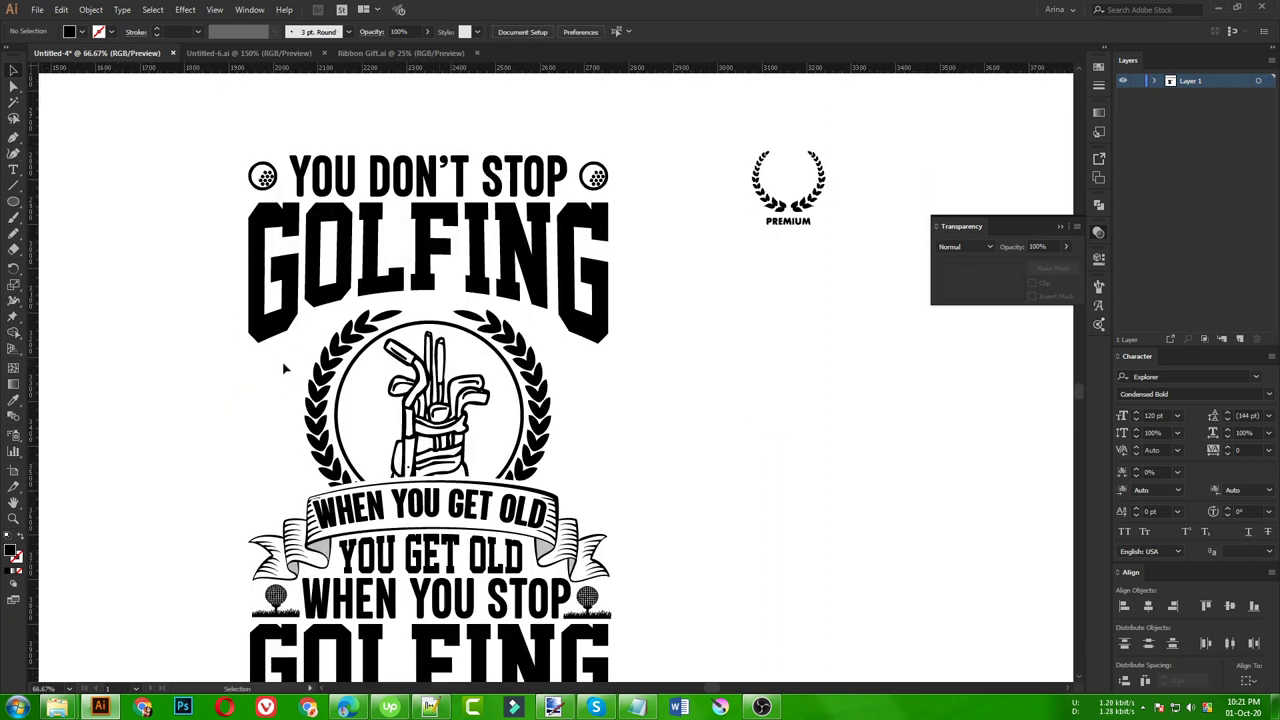
- Replace the contents of the Golf Icons text row with the lowercase letters a to z
{"action": "scroll", "coordinate": [283, 365], "scroll_direction": "down", "scroll_amount": 2}
{"action": "scroll", "coordinate": [283, 365], "scroll_direction": "up", "scroll_amount": 2}
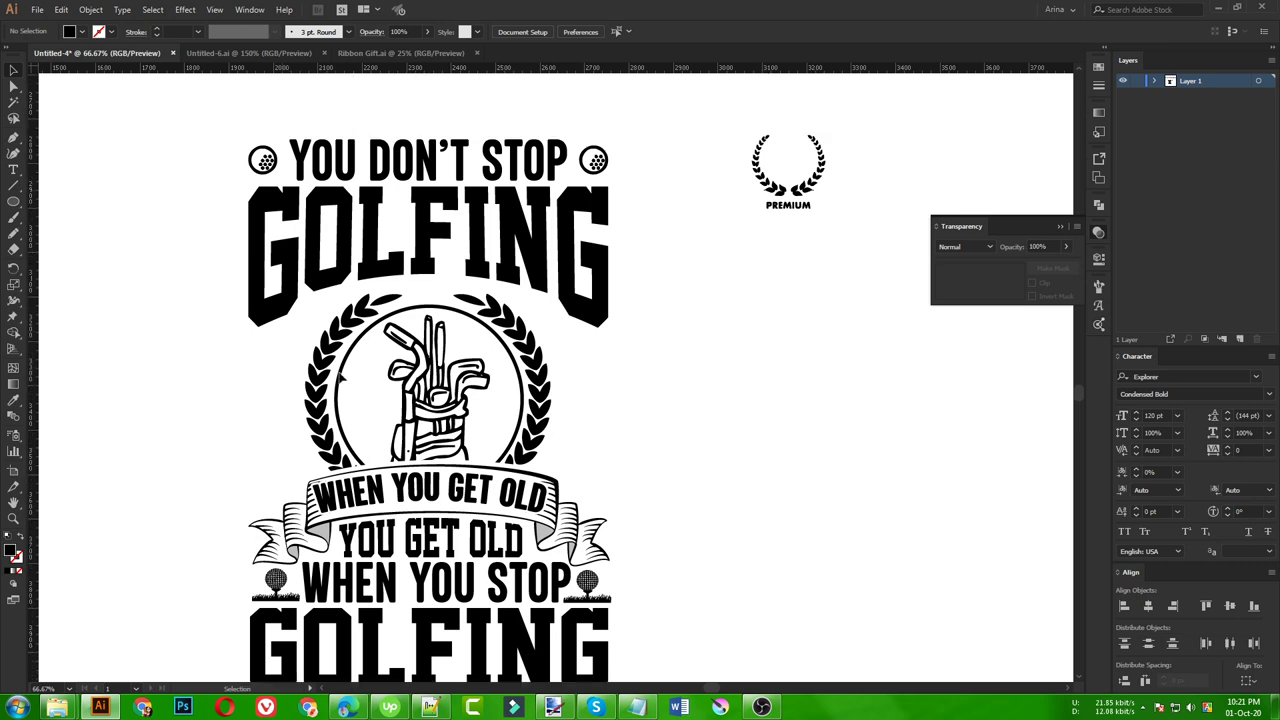
{"action": "scroll", "coordinate": [577, 423], "scroll_direction": "down", "scroll_amount": 1, "text": "alt"}
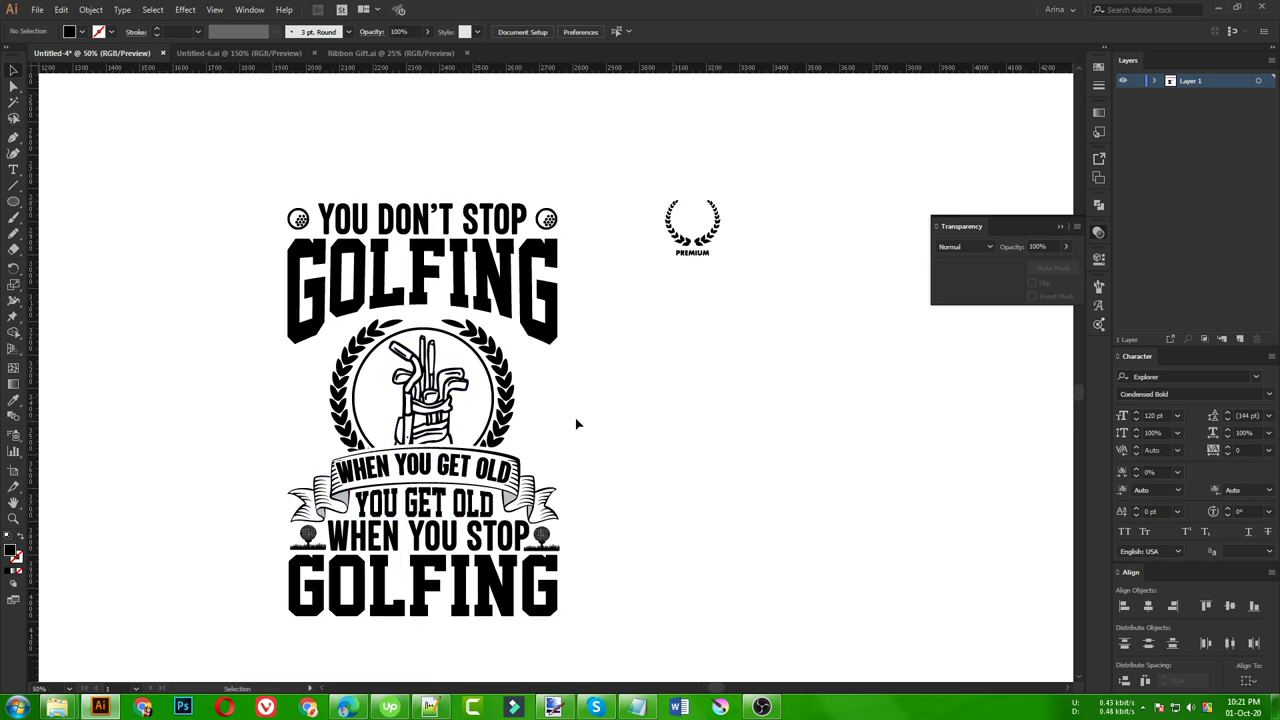
{"action": "scroll", "coordinate": [577, 423], "scroll_direction": "up", "scroll_amount": 4}
{"action": "scroll", "coordinate": [445, 336], "scroll_direction": "up", "scroll_amount": 2}
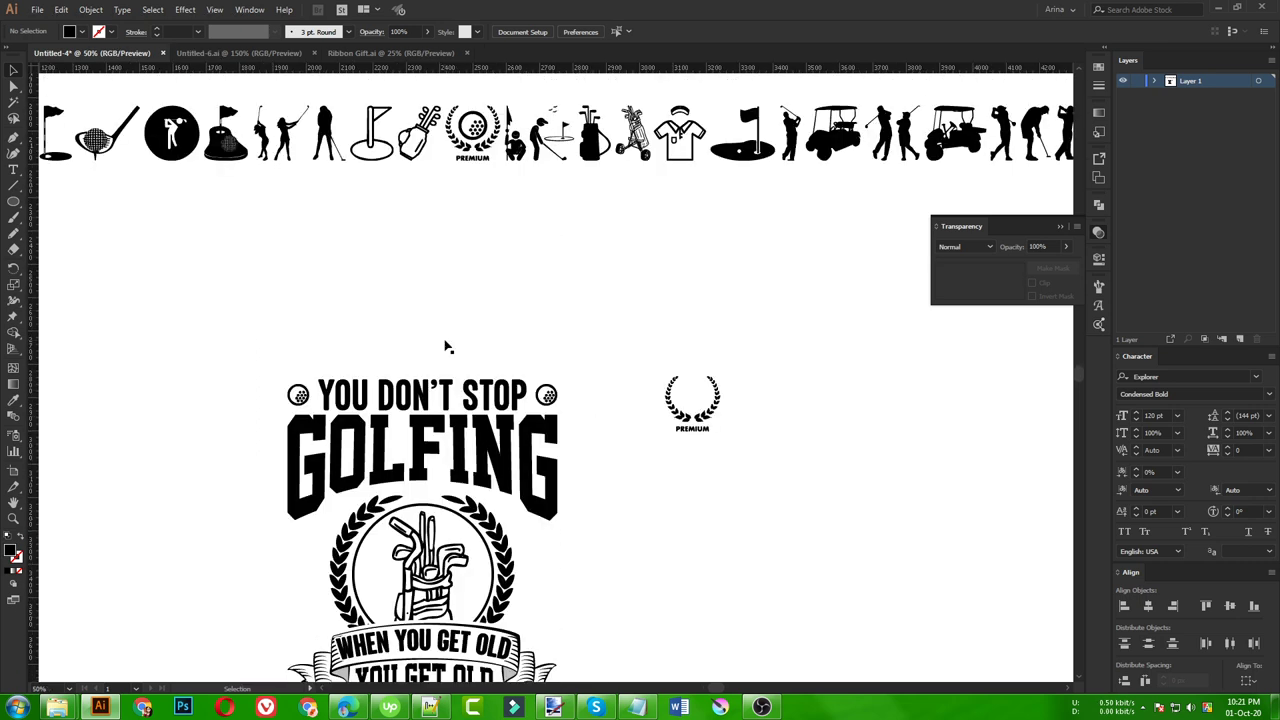
{"action": "scroll", "coordinate": [445, 346], "scroll_direction": "down", "scroll_amount": 1}
{"action": "scroll", "coordinate": [437, 343], "scroll_direction": "down", "scroll_amount": 1, "text": "alt"}
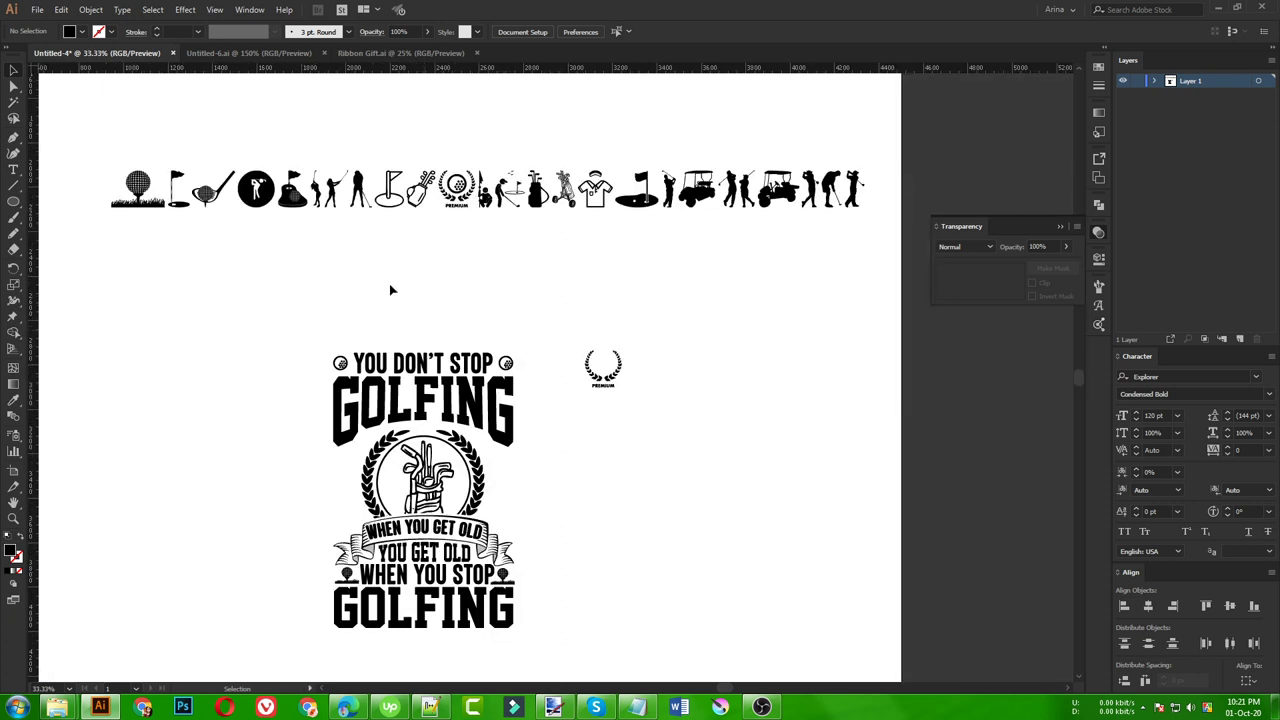
{"action": "double_click", "coordinate": [471, 190]}
{"action": "key", "text": "ctrl+a"}
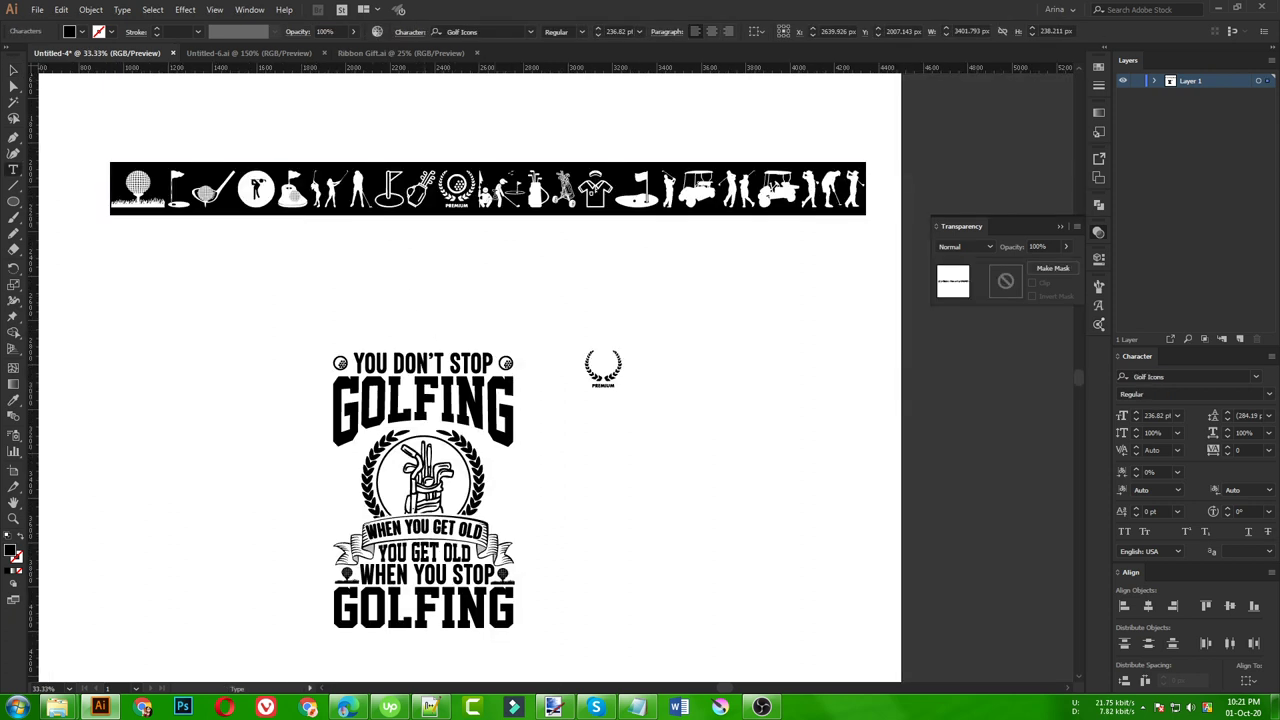
{"action": "type", "text": "abcde"}
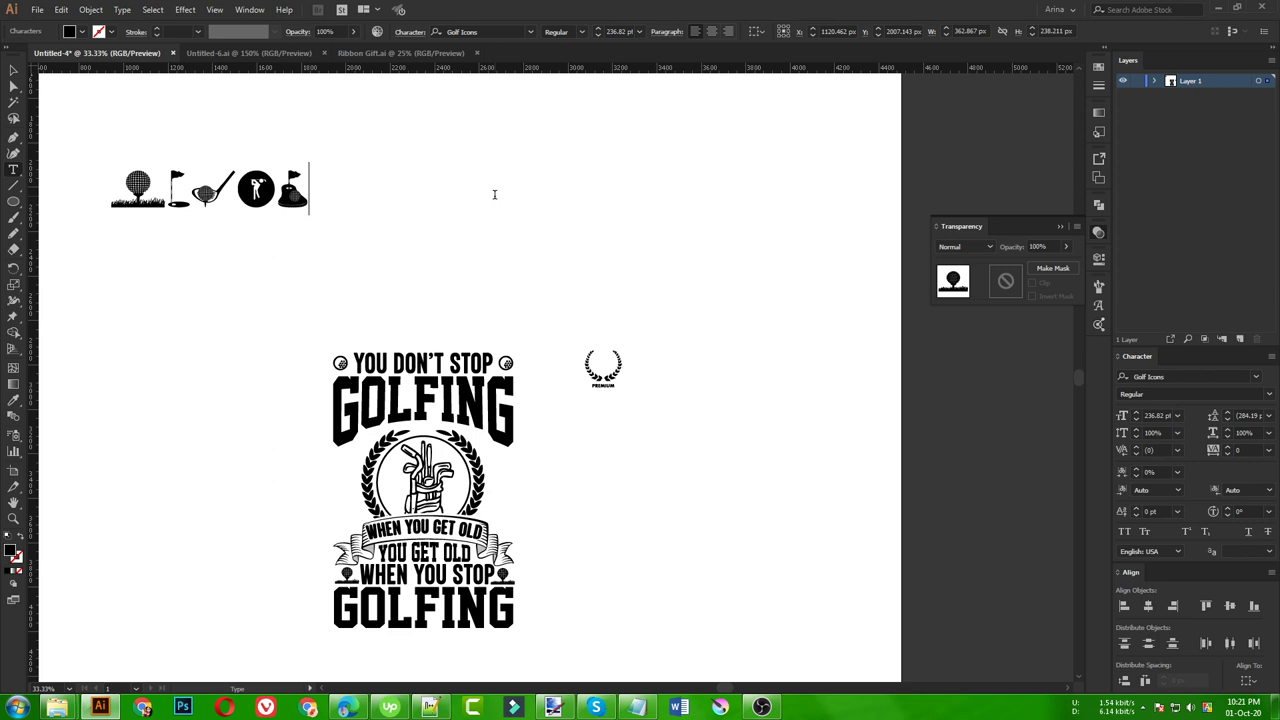
{"action": "type", "text": "fghijklmn"}
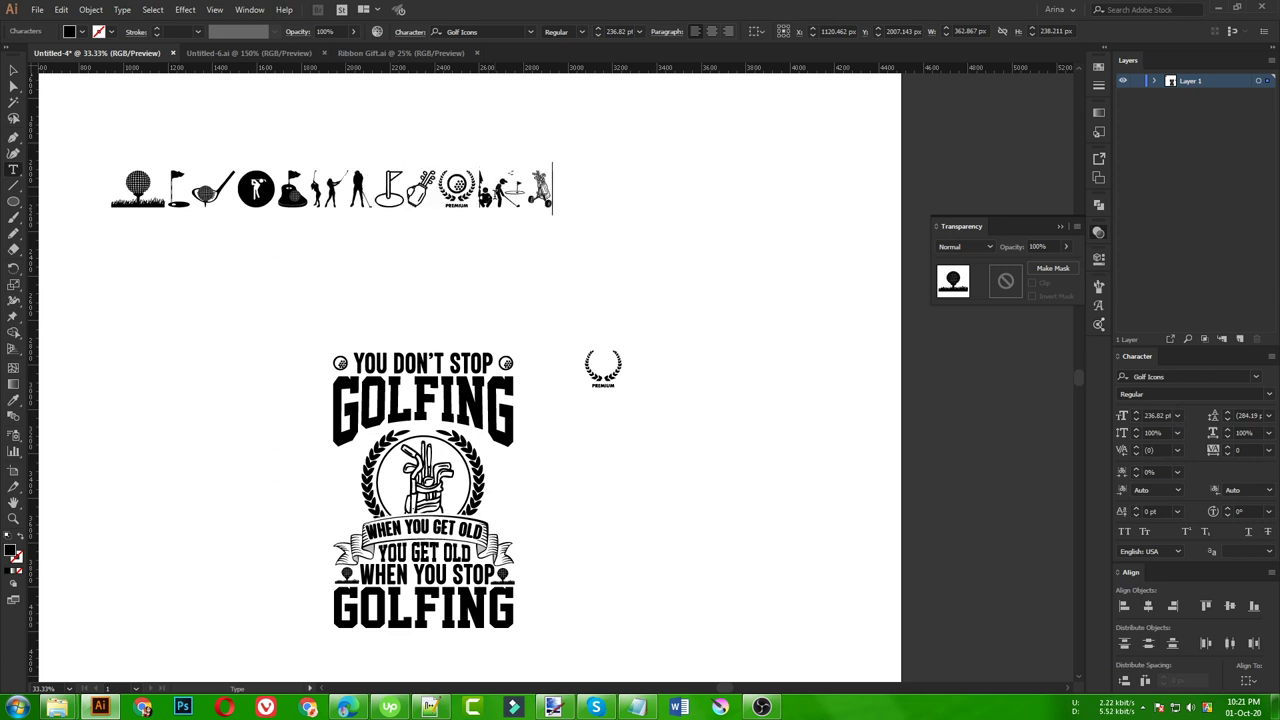
{"action": "key", "text": "BackSpace"}
{"action": "type", "text": "nopqr"}
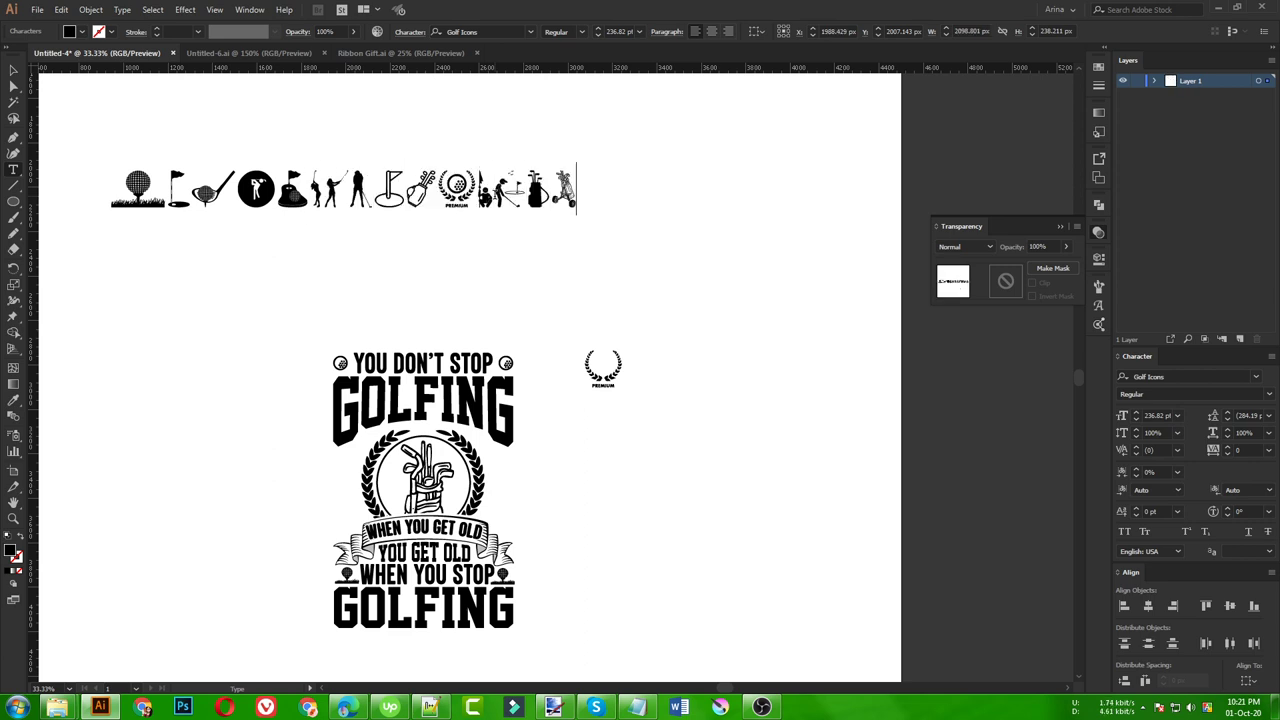
{"action": "type", "text": "stuvw"}
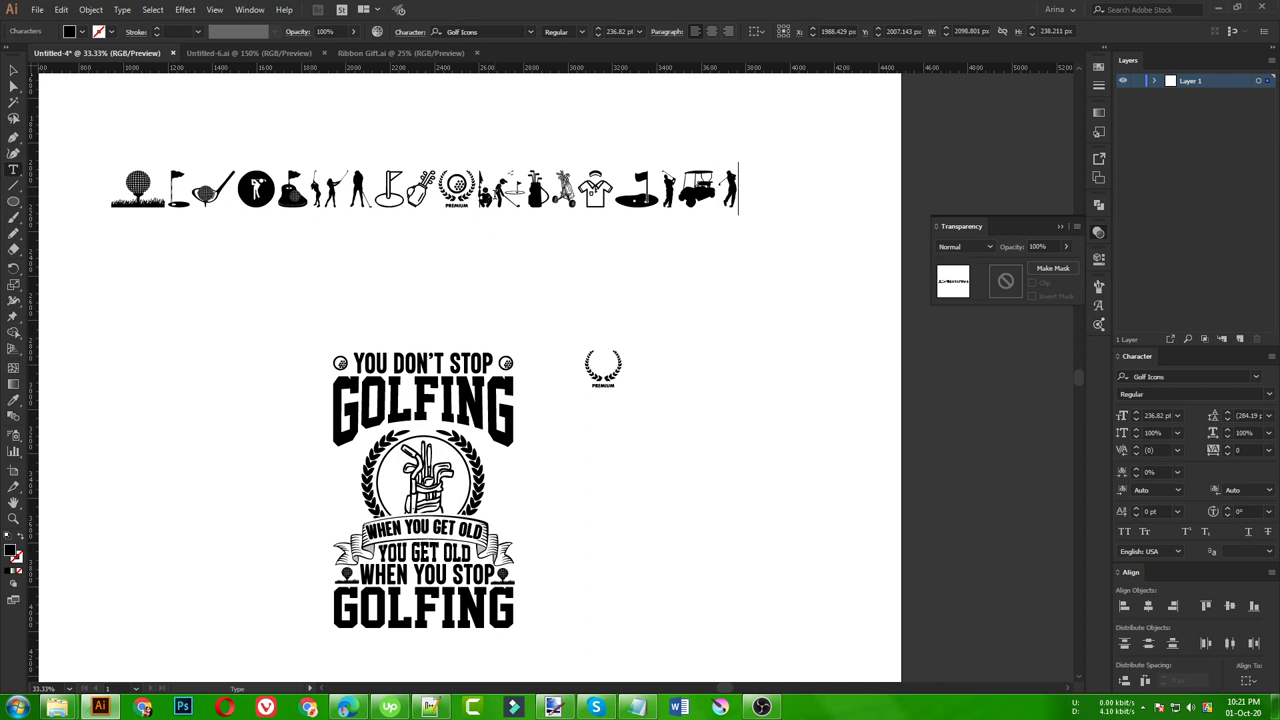
{"action": "type", "text": "xy"}
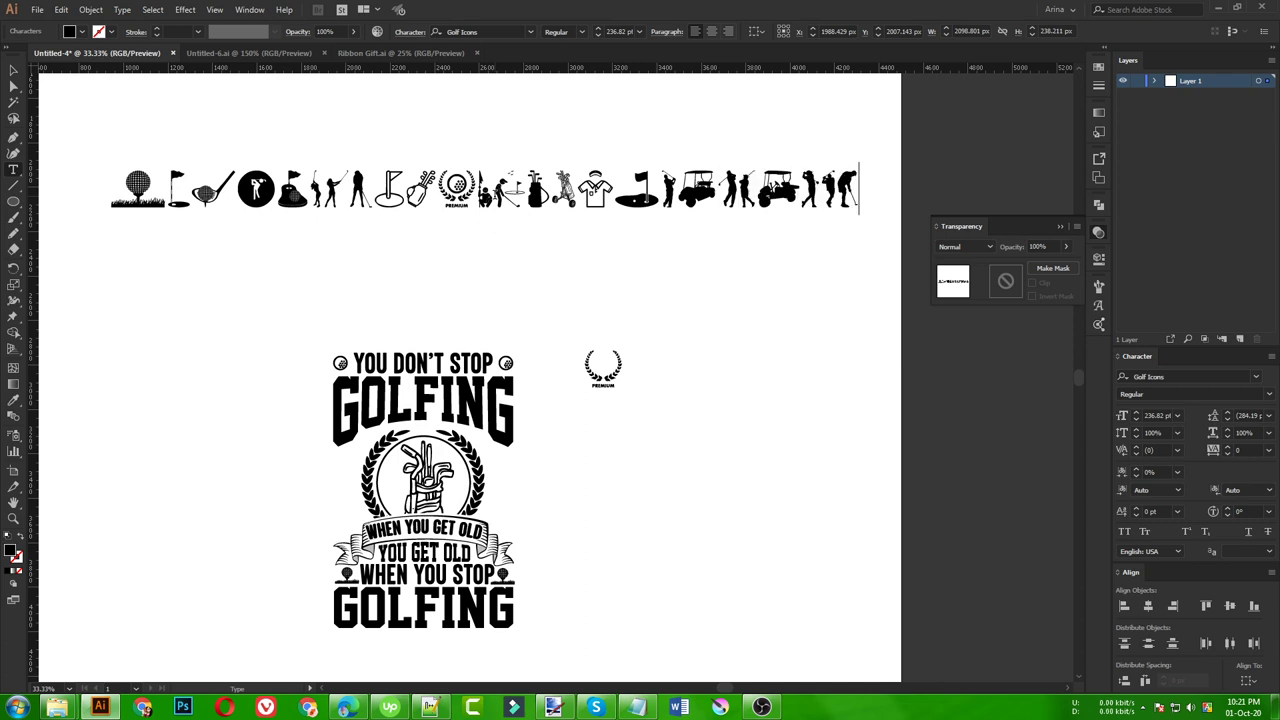
{"action": "type", "text": "z"}
{"action": "left_click", "coordinate": [14, 70]}
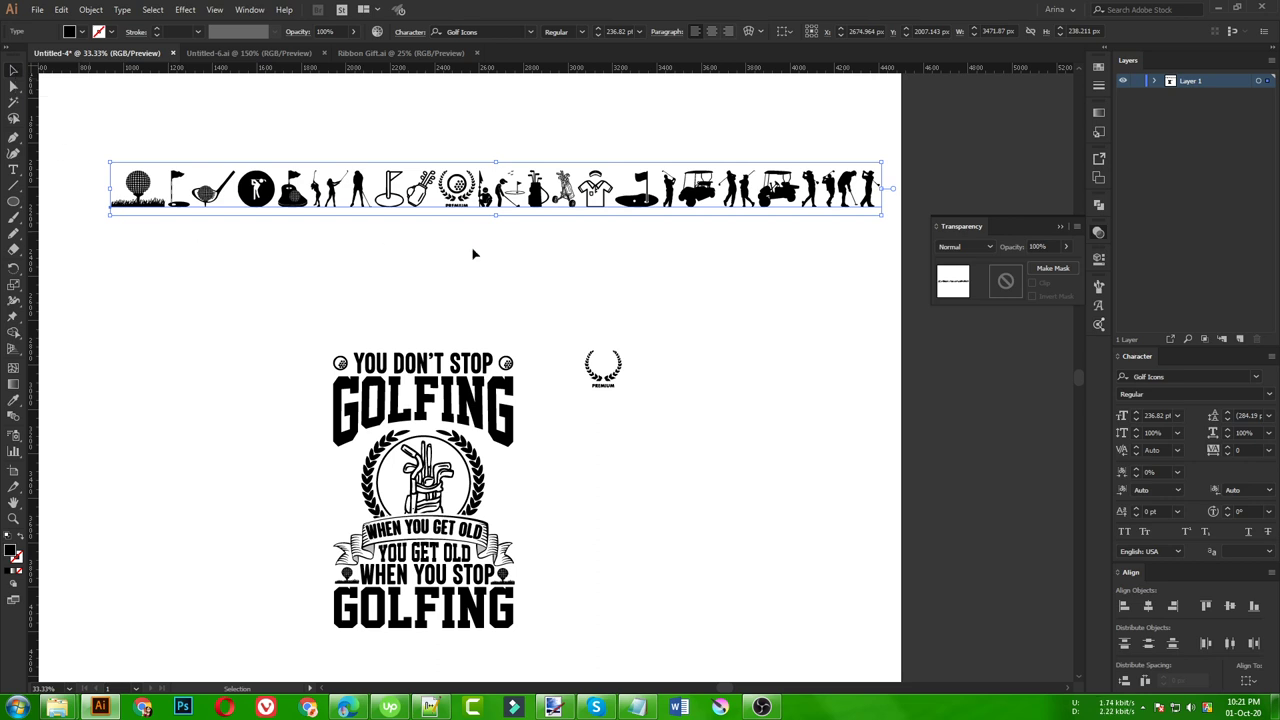
- Switch the icon row to All Caps and copy the upright golf bag glyph that follows the GOLF wreath
{"action": "left_click", "coordinate": [1123, 535]}
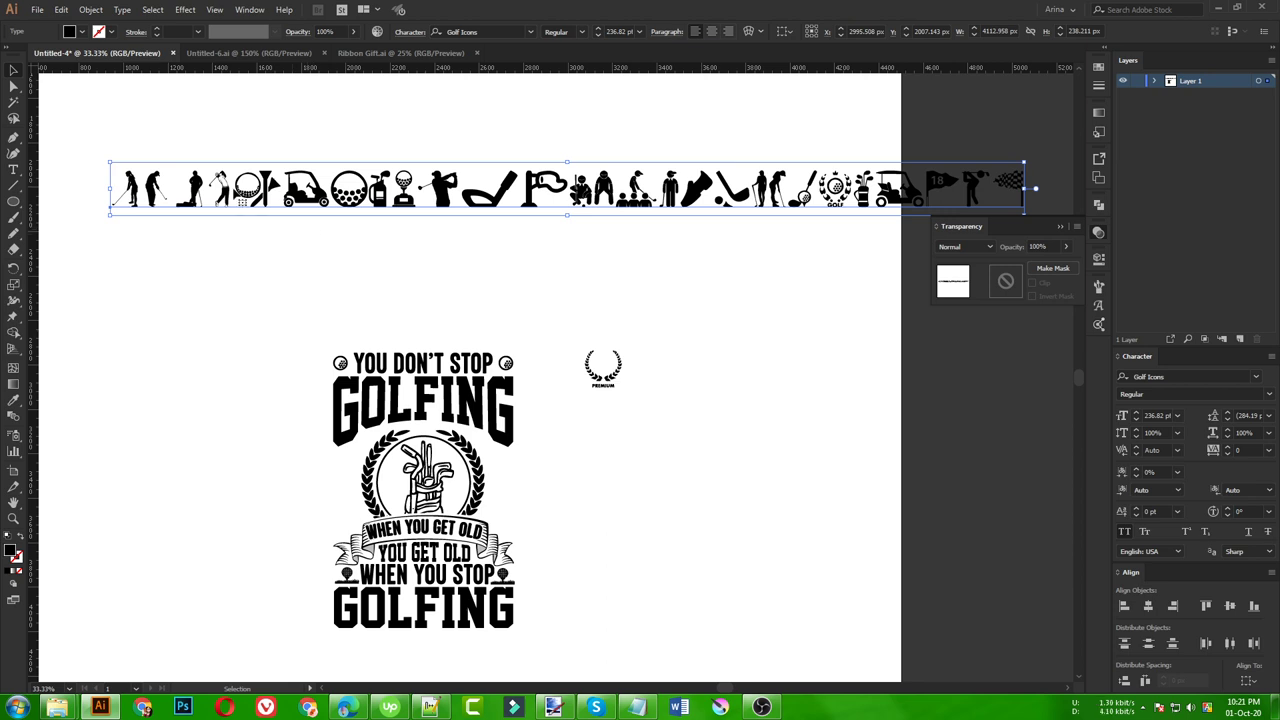
{"action": "double_click", "coordinate": [236, 192]}
{"action": "key", "text": "ctrl+a"}
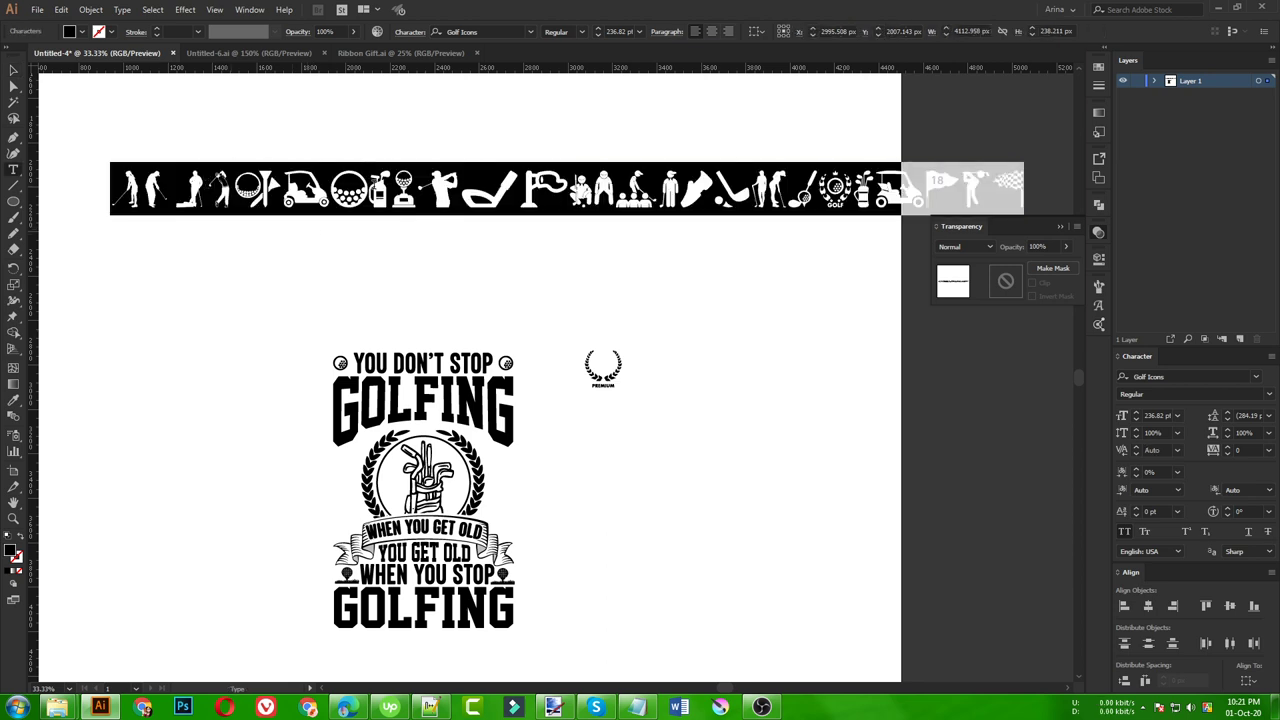
{"action": "left_click", "coordinate": [436, 190]}
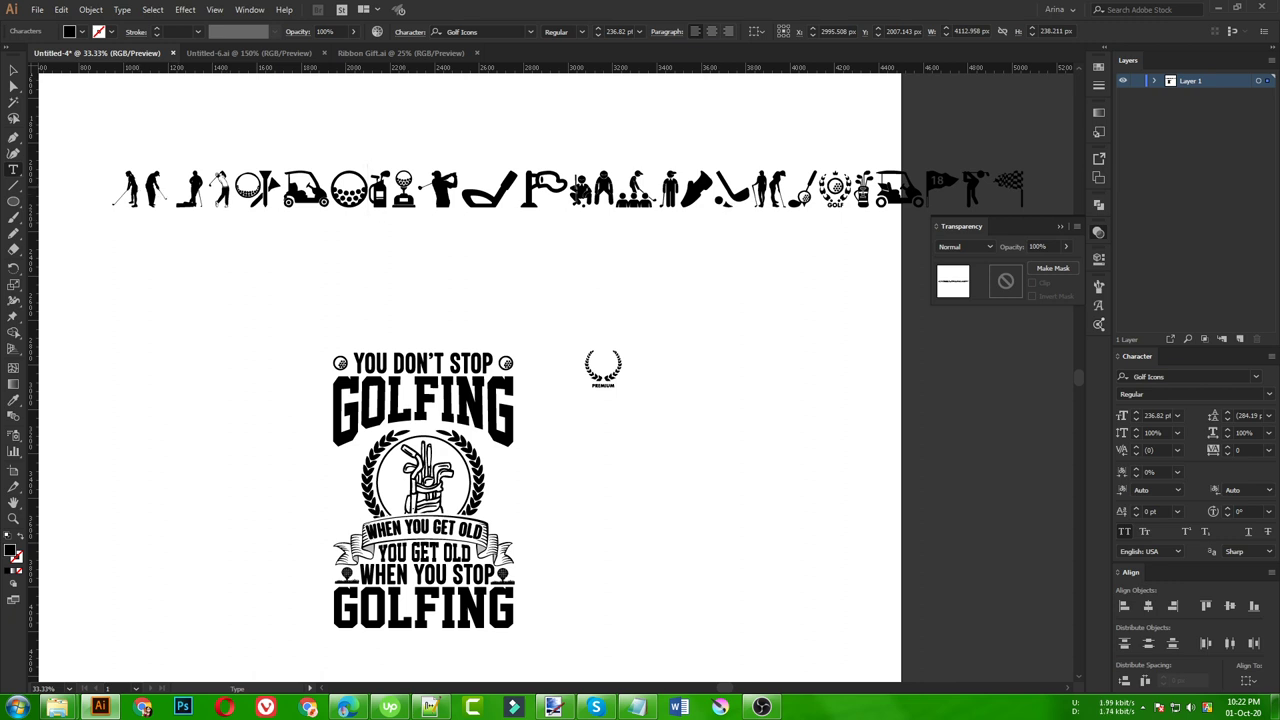
{"action": "left_click_drag", "start_coordinate": [850, 188], "coordinate": [875, 188]}
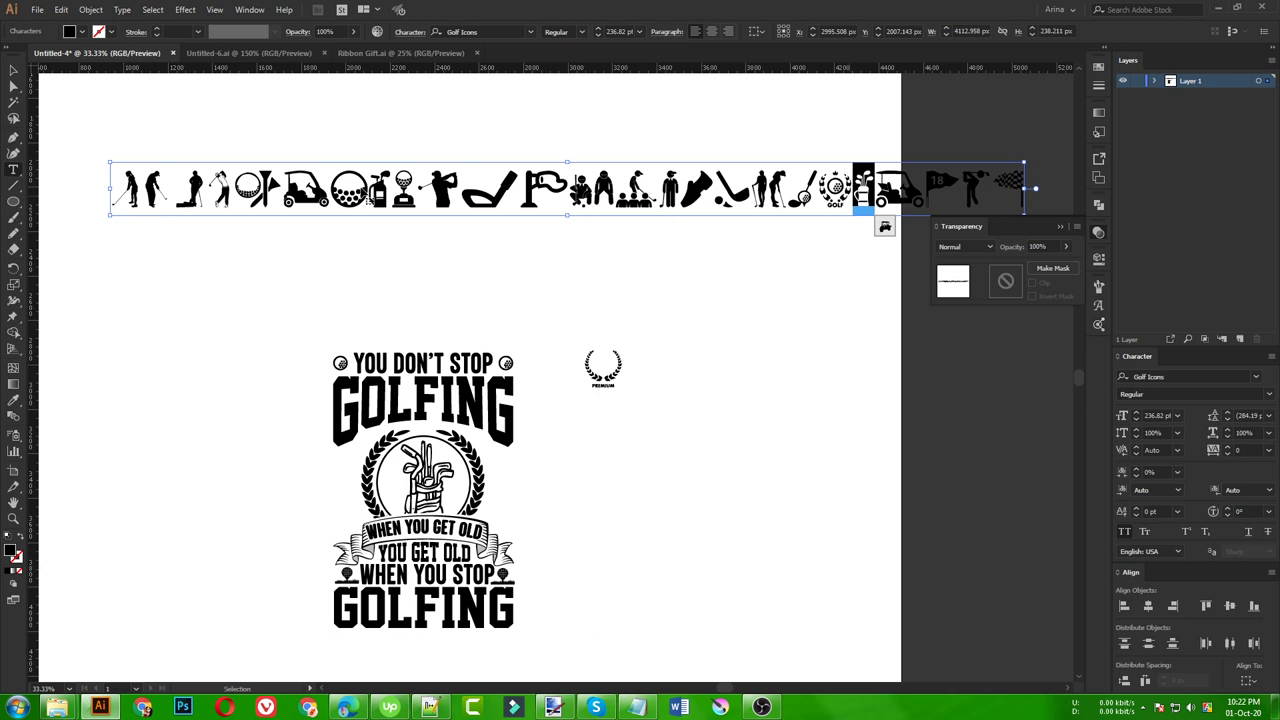
{"action": "left_click", "coordinate": [13, 72]}
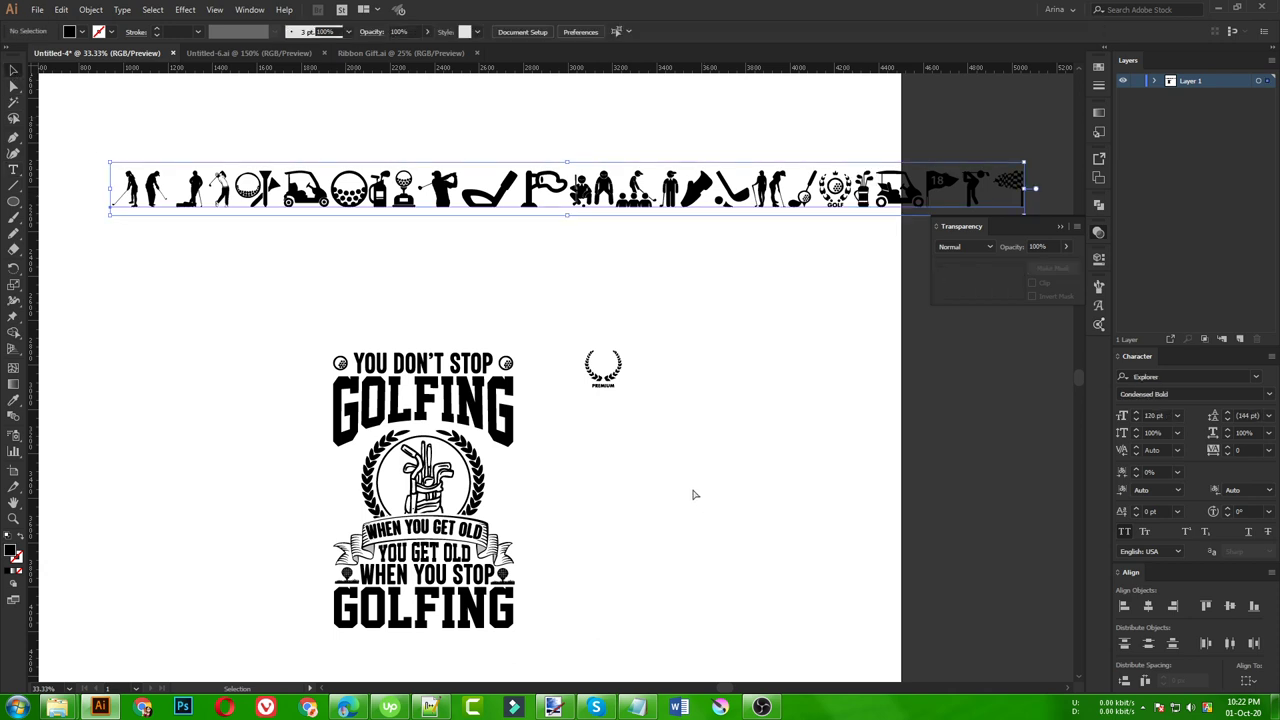
- Paste the golf bag, enlarge it to about 677 pt, and set it aside below and to the right of the PREMIUM wreath
{"action": "key", "text": "ctrl+v"}
{"action": "left_click_drag", "start_coordinate": [557, 404], "coordinate": [614, 501]}
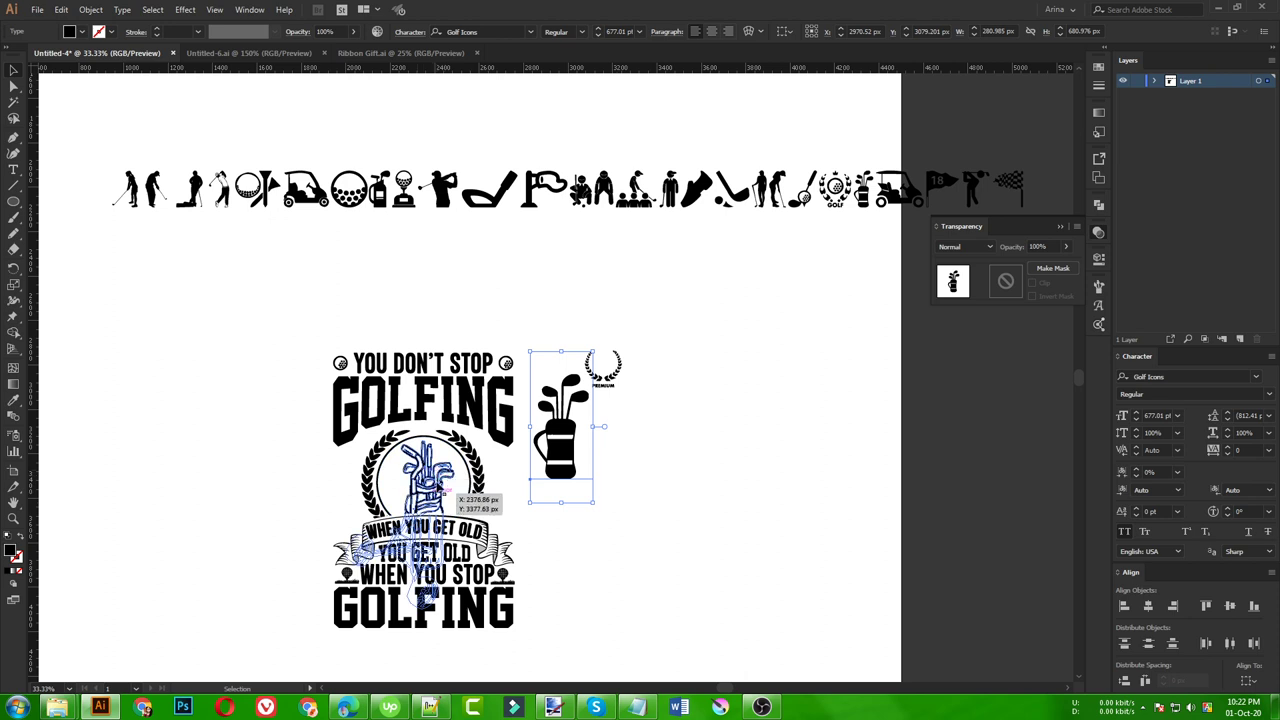
{"action": "left_click_drag", "start_coordinate": [562, 450], "coordinate": [765, 486]}
- Turn off All Caps on the icon row and paste a separate copy of the swinging golfer before the first golf cart
{"action": "left_click", "coordinate": [688, 199]}
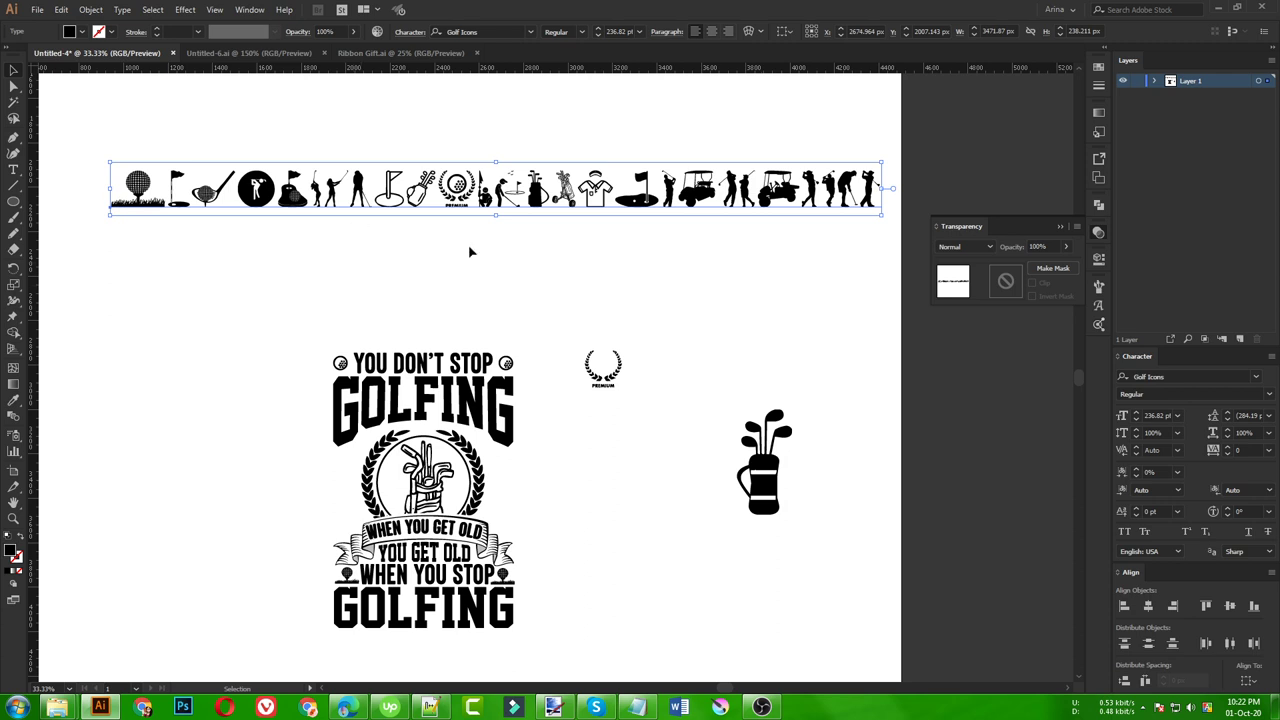
{"action": "double_click", "coordinate": [678, 200]}
{"action": "key", "text": "ctrl+a"}
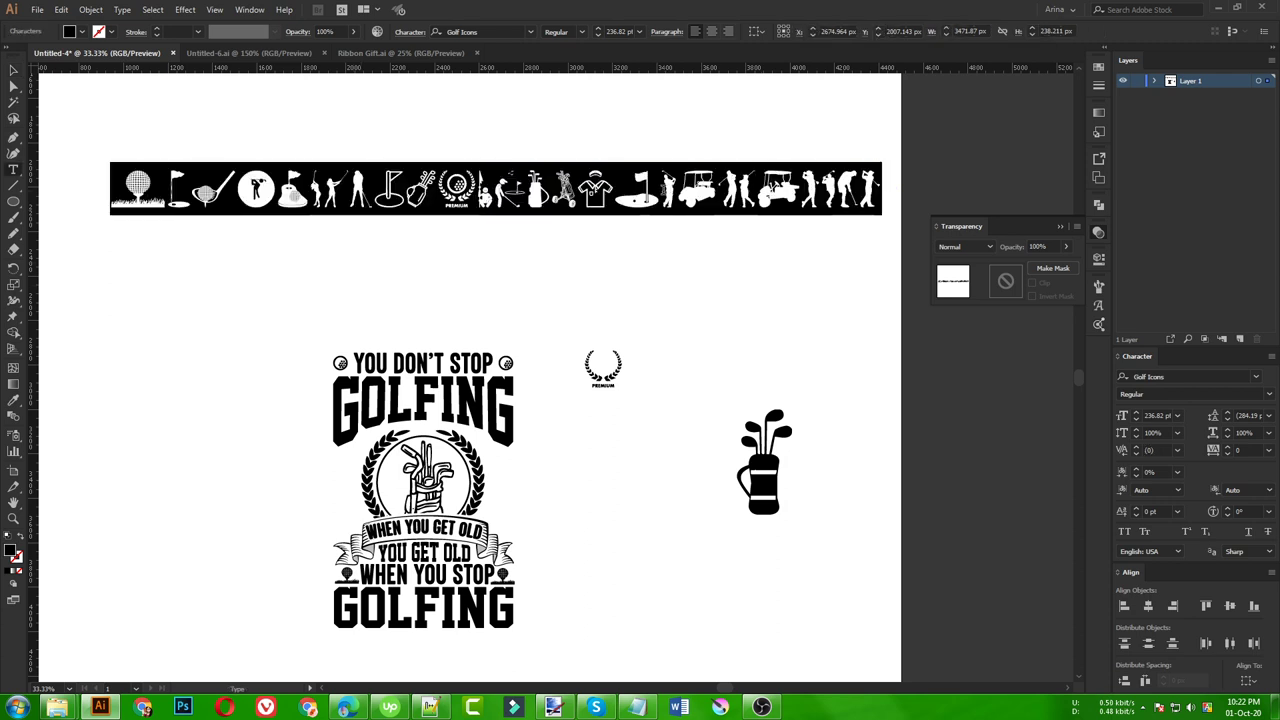
{"action": "left_click", "coordinate": [697, 196]}
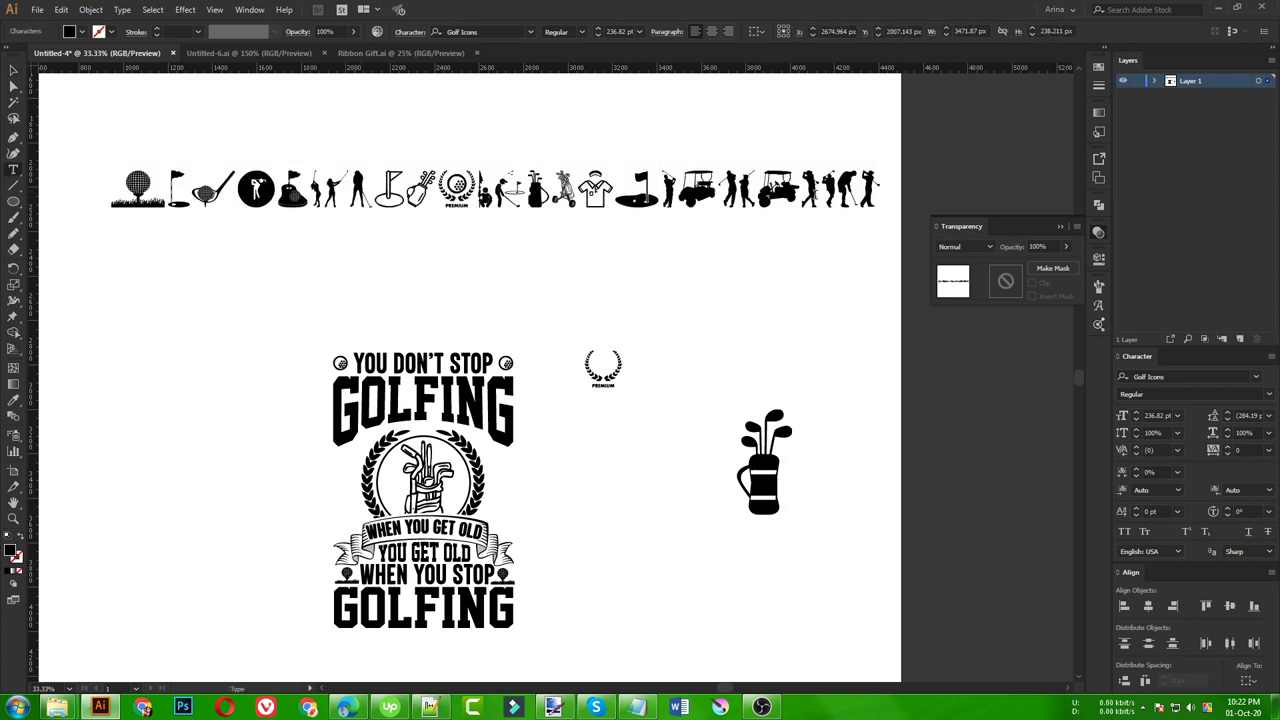
{"action": "key", "text": "shift+Right"}
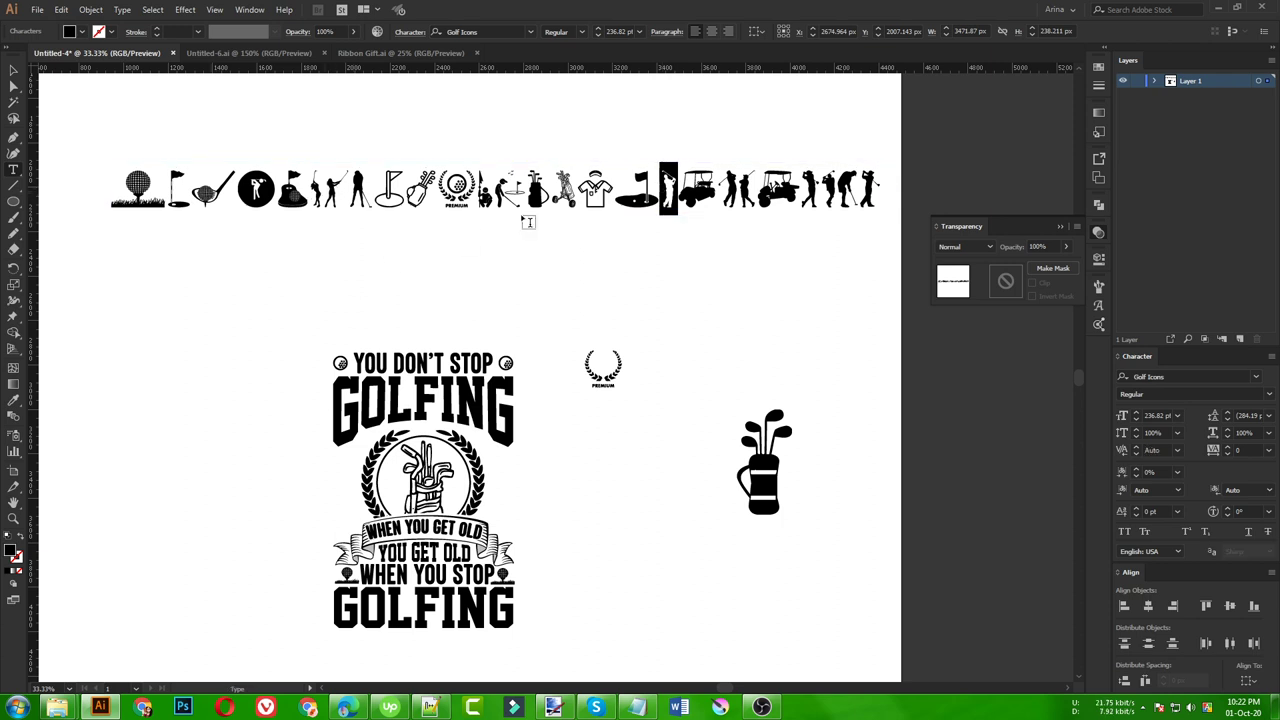
{"action": "left_click", "coordinate": [12, 71]}
{"action": "key", "text": "ctrl+v"}
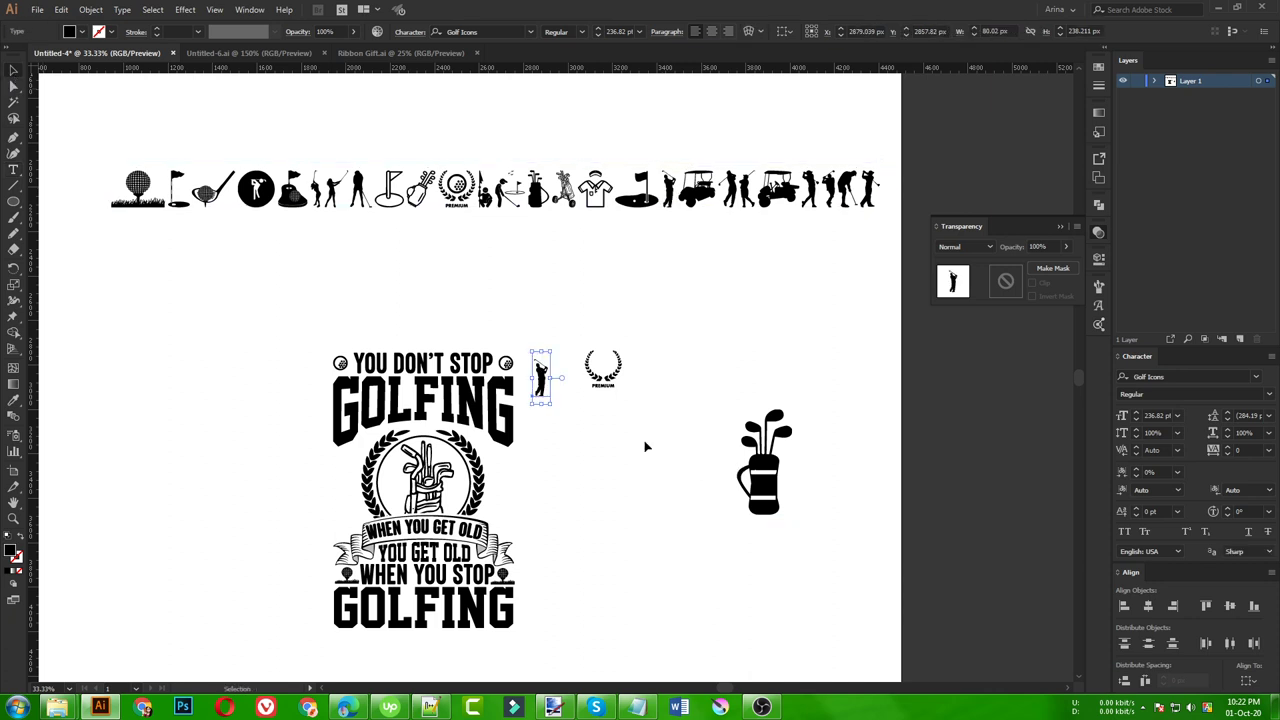
- Convert the pasted golfer to outlines and scale it proportionally to about 443 px tall
{"action": "right_click", "coordinate": [540, 386]}
{"action": "left_click", "coordinate": [568, 471]}
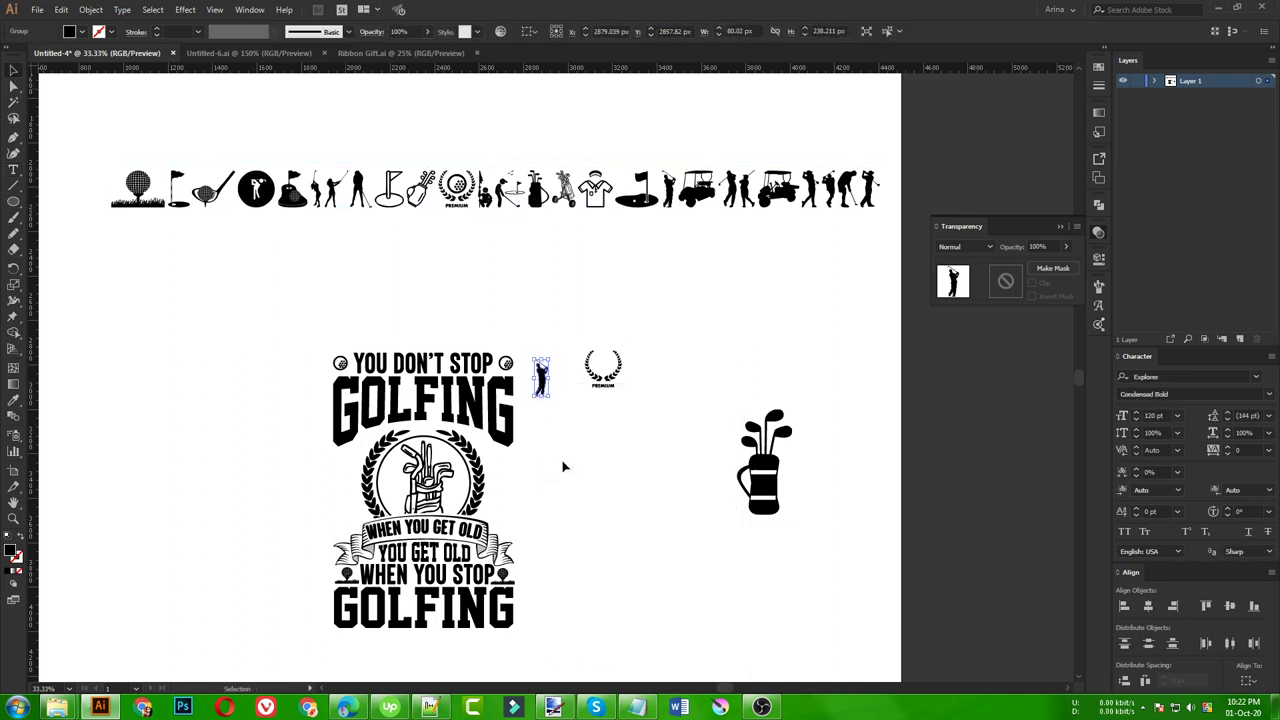
{"action": "left_click_drag", "start_coordinate": [541, 401], "coordinate": [562, 512]}
{"action": "scroll", "coordinate": [425, 527], "scroll_direction": "up", "scroll_amount": 2}
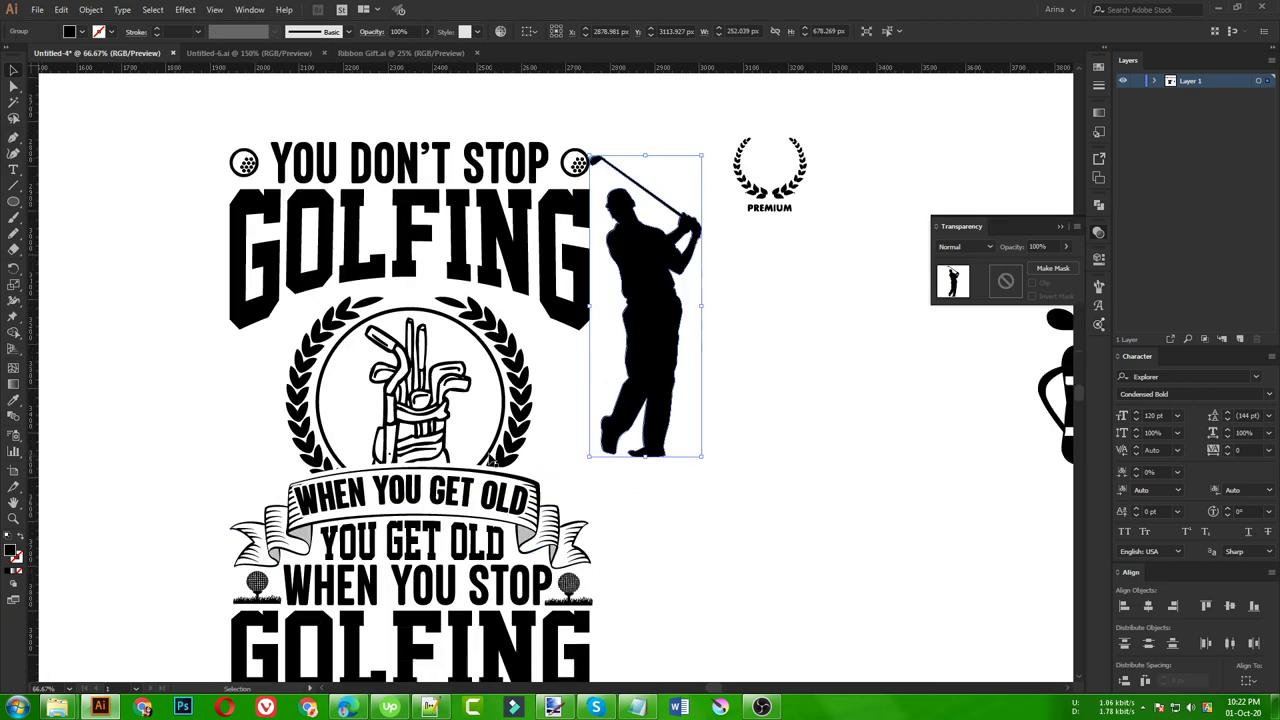
{"action": "left_click_drag", "start_coordinate": [645, 156], "coordinate": [648, 262]}
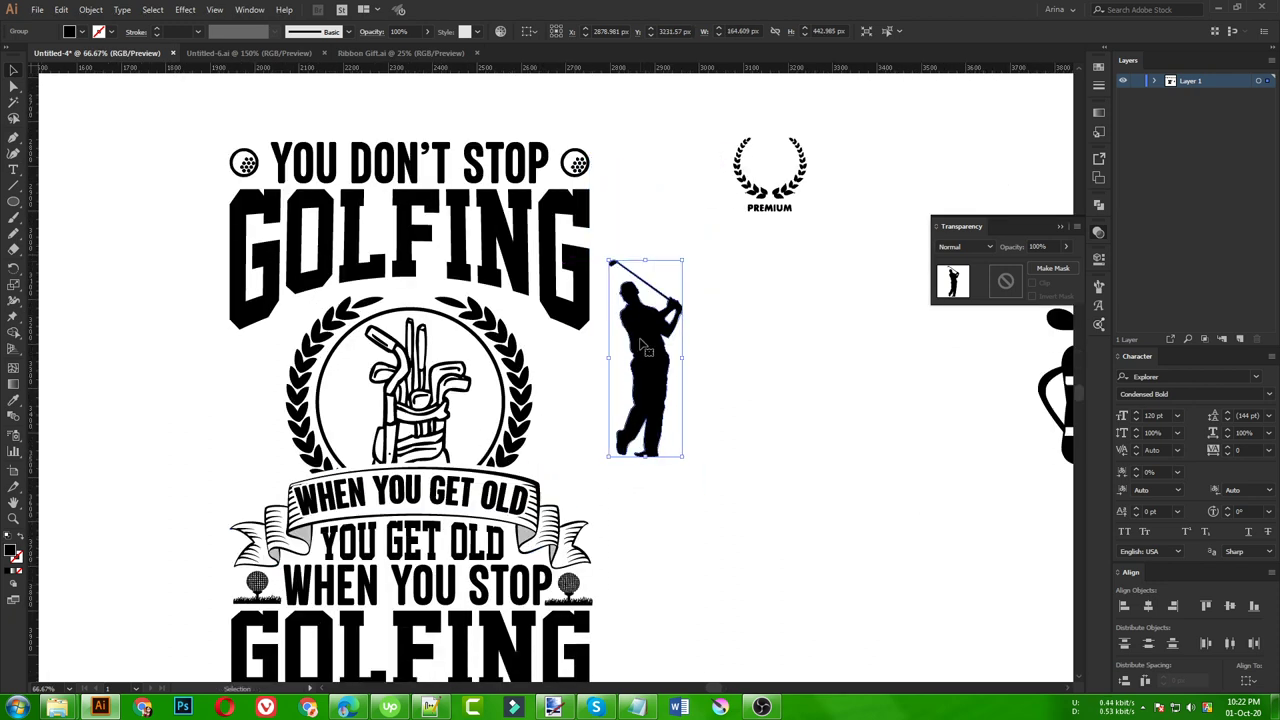
- Fit the golfer between the wreath's right side and GOLFING's right edge at about 397 px tall, nudging it up above the ribbon
{"action": "left_click_drag", "start_coordinate": [669, 313], "coordinate": [592, 411]}
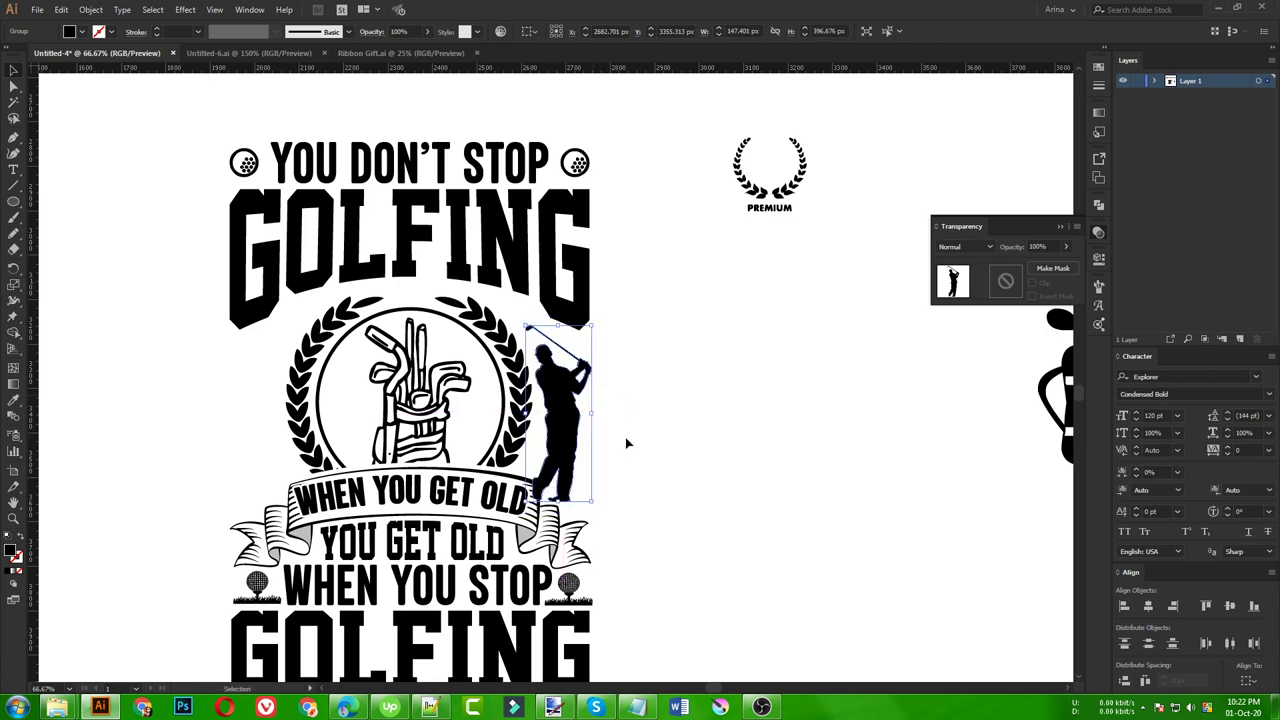
{"action": "key", "text": "Up"}
{"action": "key", "text": "Up"}
{"action": "key", "text": "Up"}
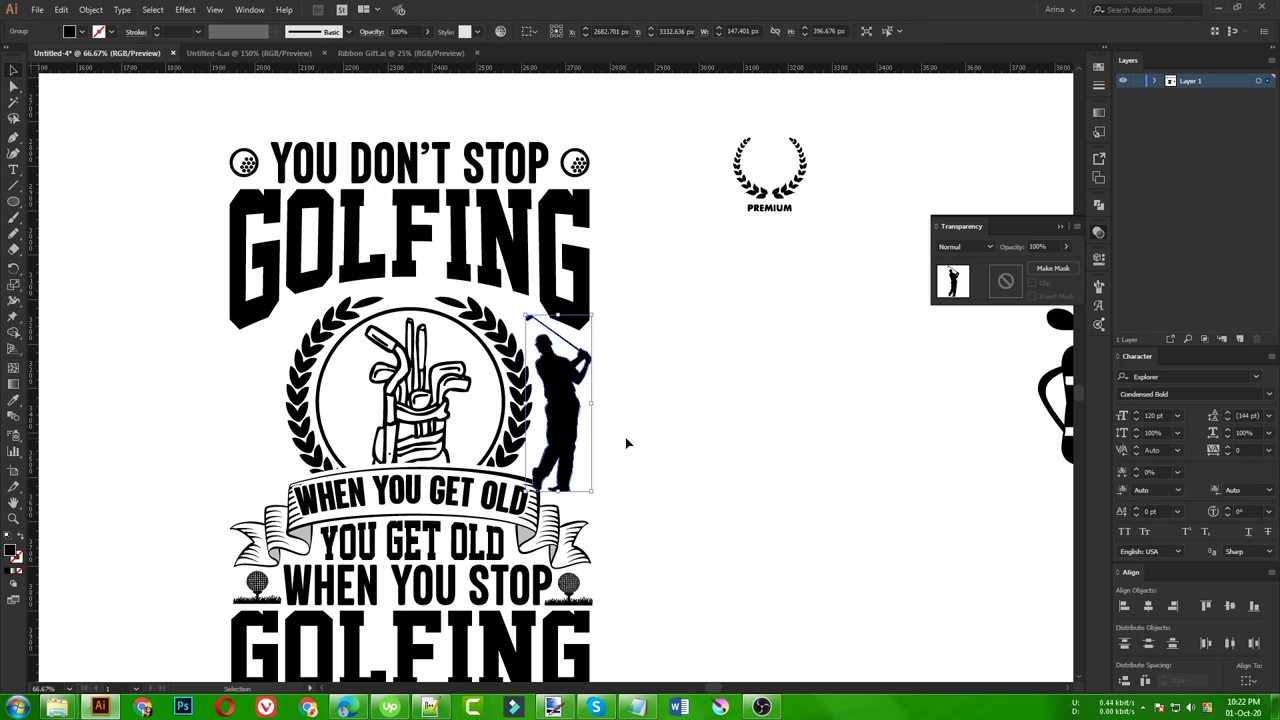
{"action": "key", "text": "Up"}
{"action": "left_click", "coordinate": [626, 443]}
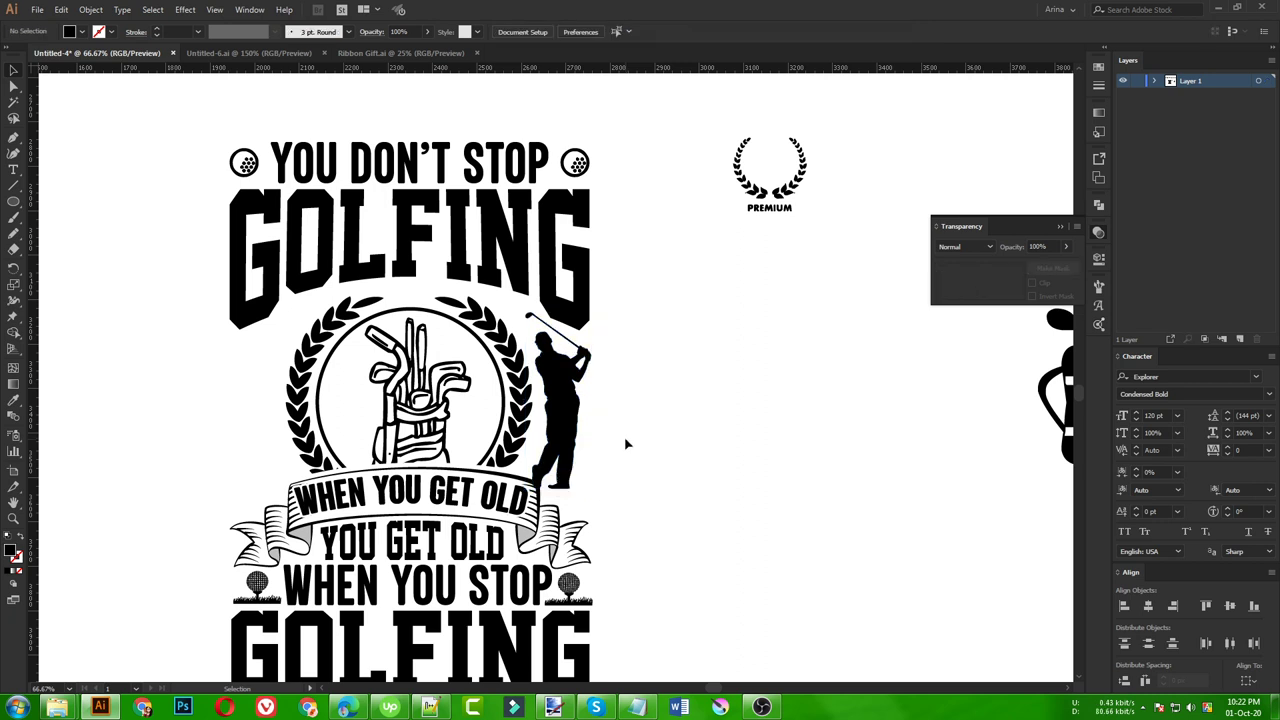
- Copy the golfer to the left side of the wreath and reflect the copy so it mirrors the original
{"action": "left_click_drag", "start_coordinate": [567, 421], "coordinate": [236, 418]}
{"action": "right_click", "coordinate": [252, 412]}
{"action": "mouse_move", "coordinate": [294, 544]}
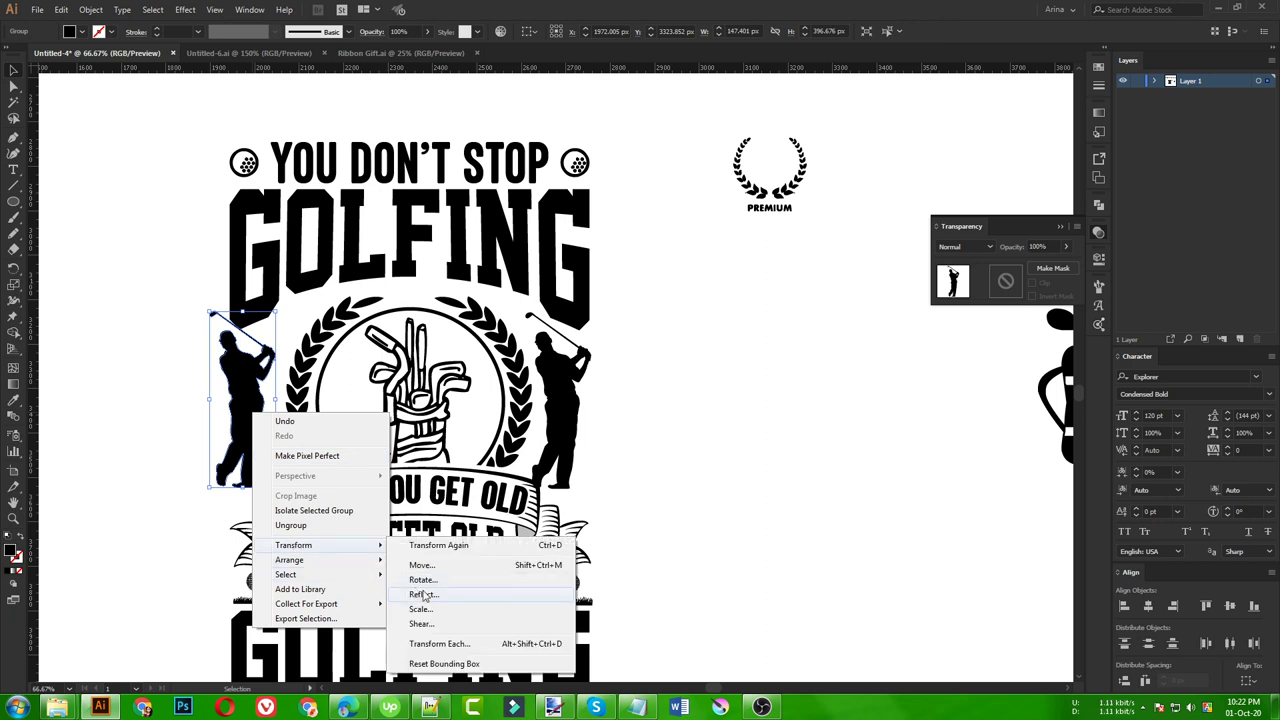
{"action": "left_click", "coordinate": [423, 594]}
{"action": "left_click", "coordinate": [574, 356]}
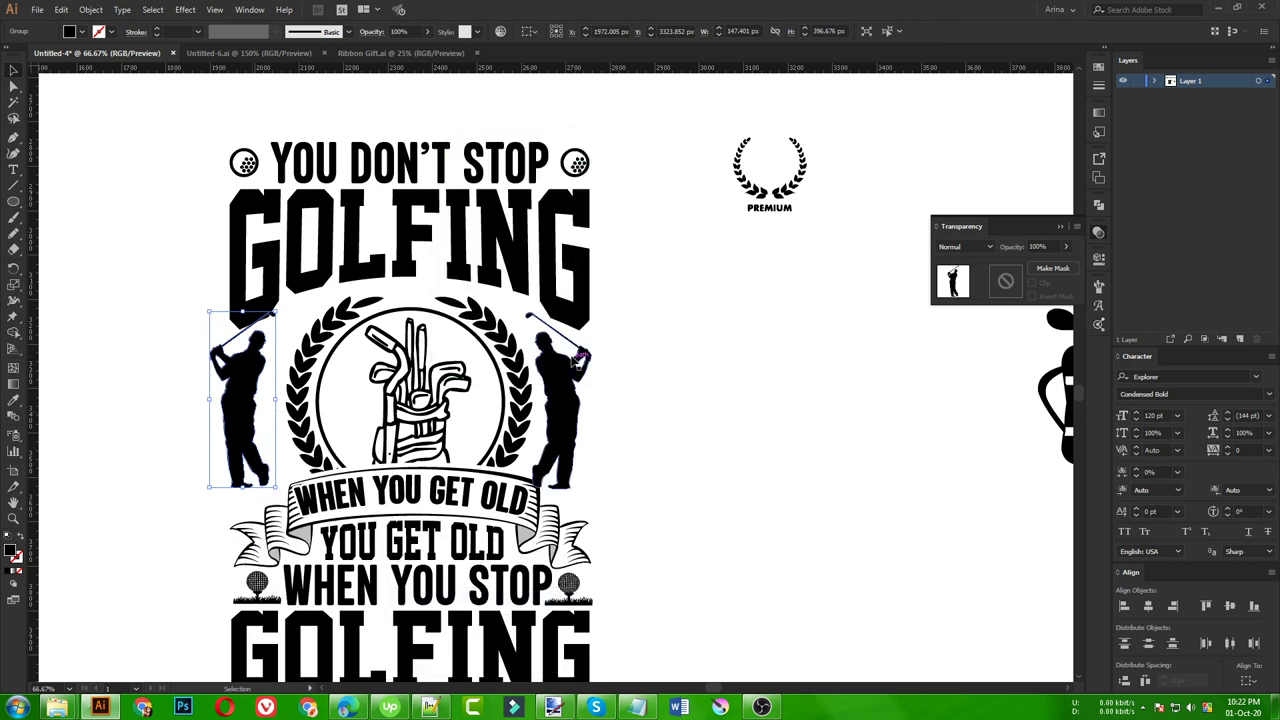
- Nudge the mirrored golfer in towards the wreath to line up with GOLFING's left edge, and select the golfer on the right
{"action": "key", "text": "Right"}
{"action": "key", "text": "Right"}
{"action": "key", "text": "Right"}
{"action": "key", "text": "Right"}
{"action": "key", "text": "Right"}
{"action": "key", "text": "Right"}
{"action": "key", "text": "Right"}
{"action": "key", "text": "Right"}
{"action": "key", "text": "Right"}
{"action": "key", "text": "Right"}
{"action": "key", "text": "Right"}
{"action": "key", "text": "Right"}
{"action": "key", "text": "Right"}
{"action": "key", "text": "Right"}
{"action": "key", "text": "Right"}
{"action": "key", "text": "Right"}
{"action": "key", "text": "Right"}
{"action": "key", "text": "Right"}
{"action": "key", "text": "Right"}
{"action": "key", "text": "Right"}
{"action": "key", "text": "Right"}
{"action": "key", "text": "Right"}
{"action": "key", "text": "Right"}
{"action": "key", "text": "Right"}
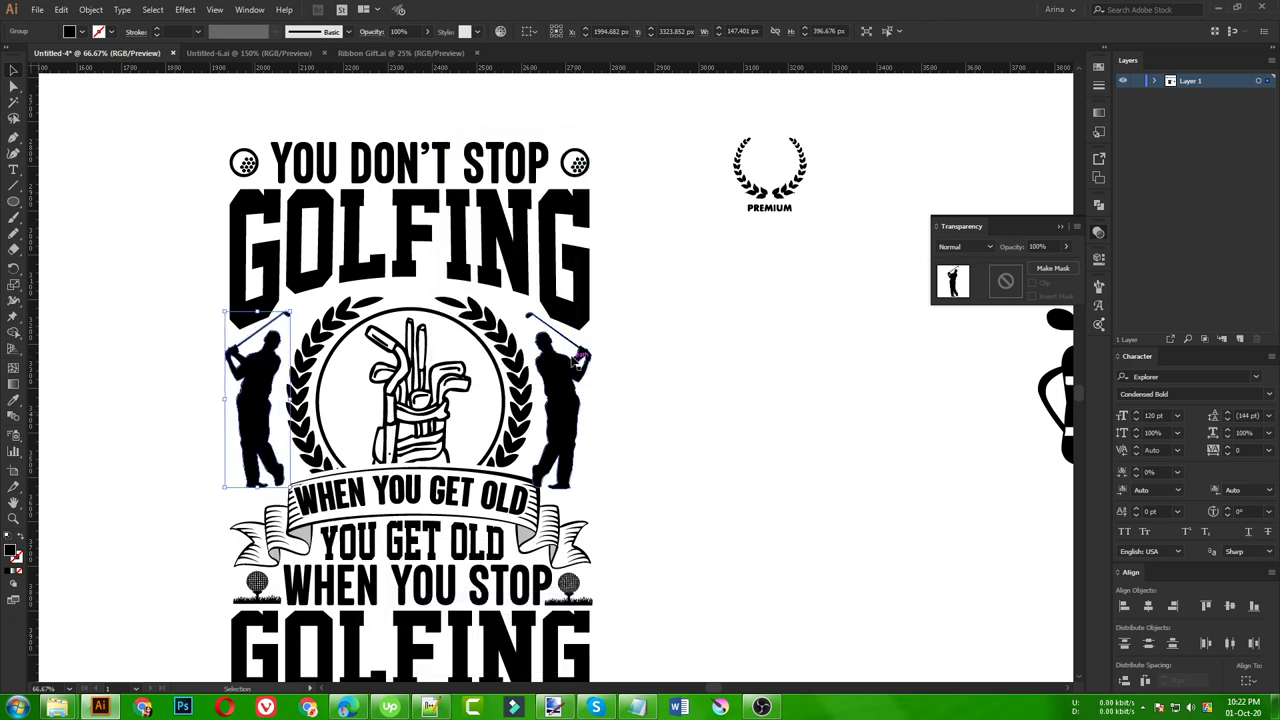
{"action": "key", "text": "Right"}
{"action": "key", "text": "Right"}
{"action": "key", "text": "Right"}
{"action": "key", "text": "Right"}
{"action": "key", "text": "Right"}
{"action": "key", "text": "Right"}
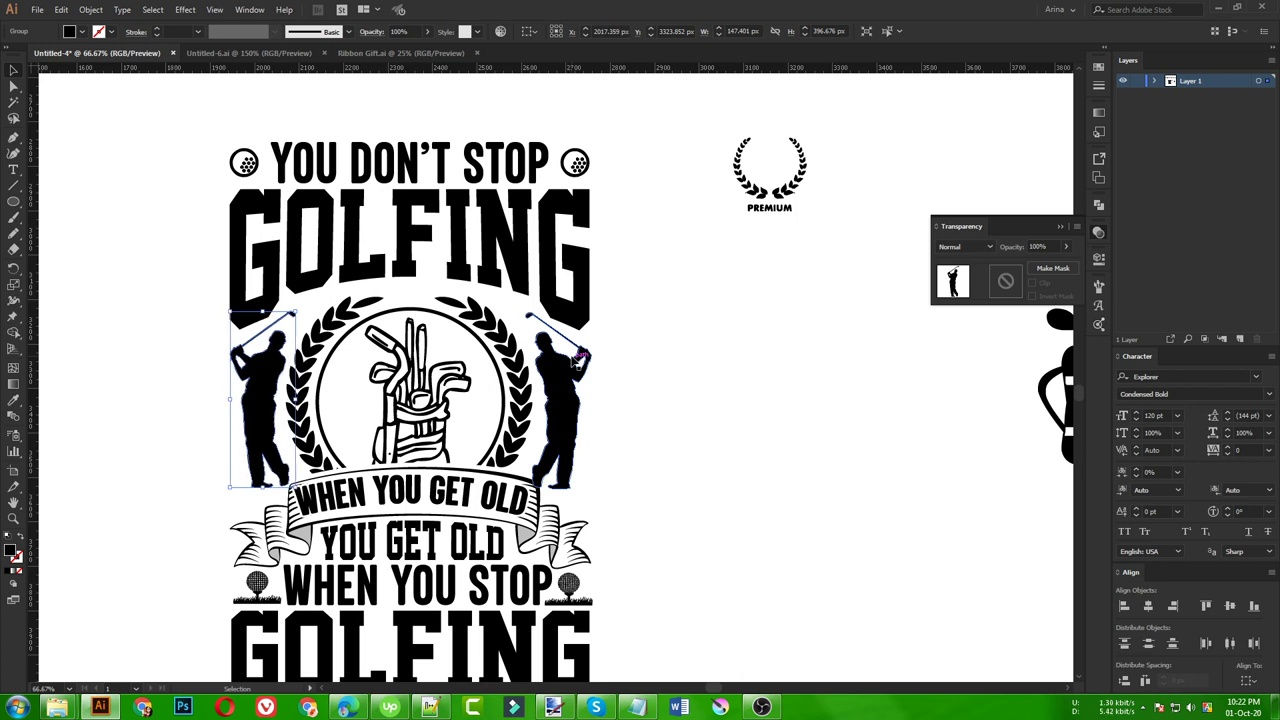
{"action": "key", "text": "Right"}
{"action": "key", "text": "Right"}
{"action": "key", "text": "Right"}
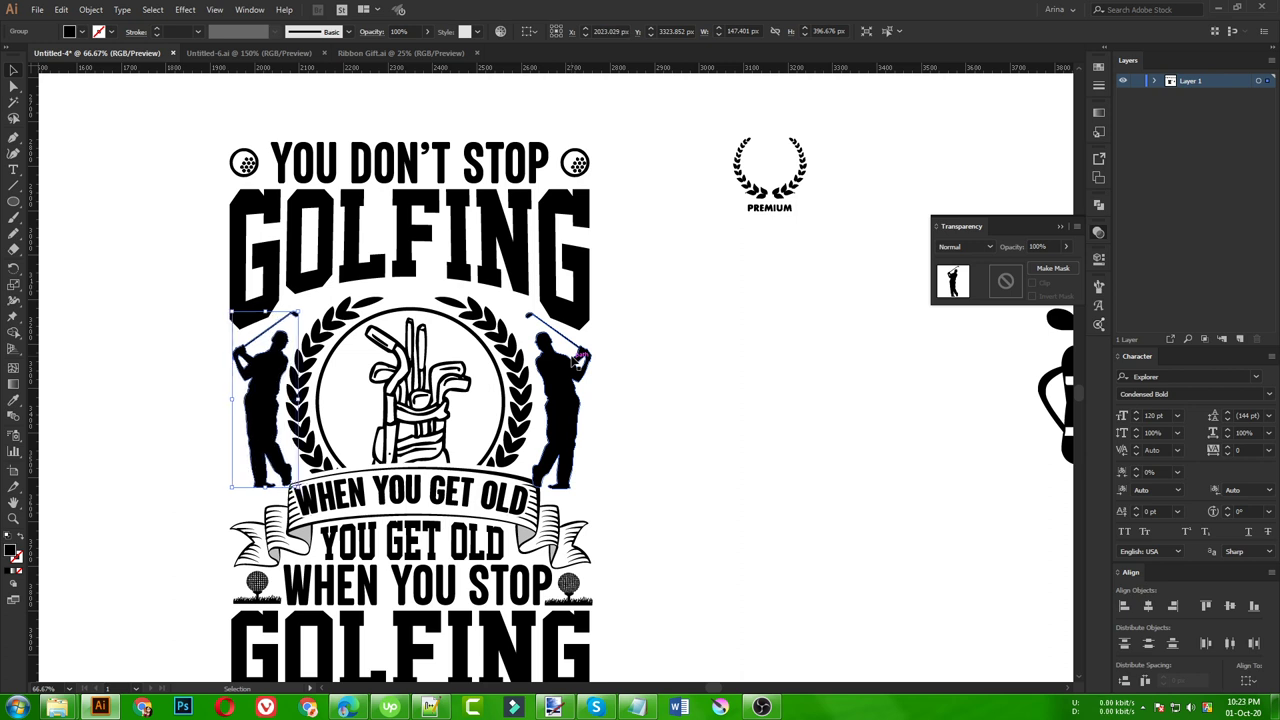
{"action": "left_click", "coordinate": [691, 433]}
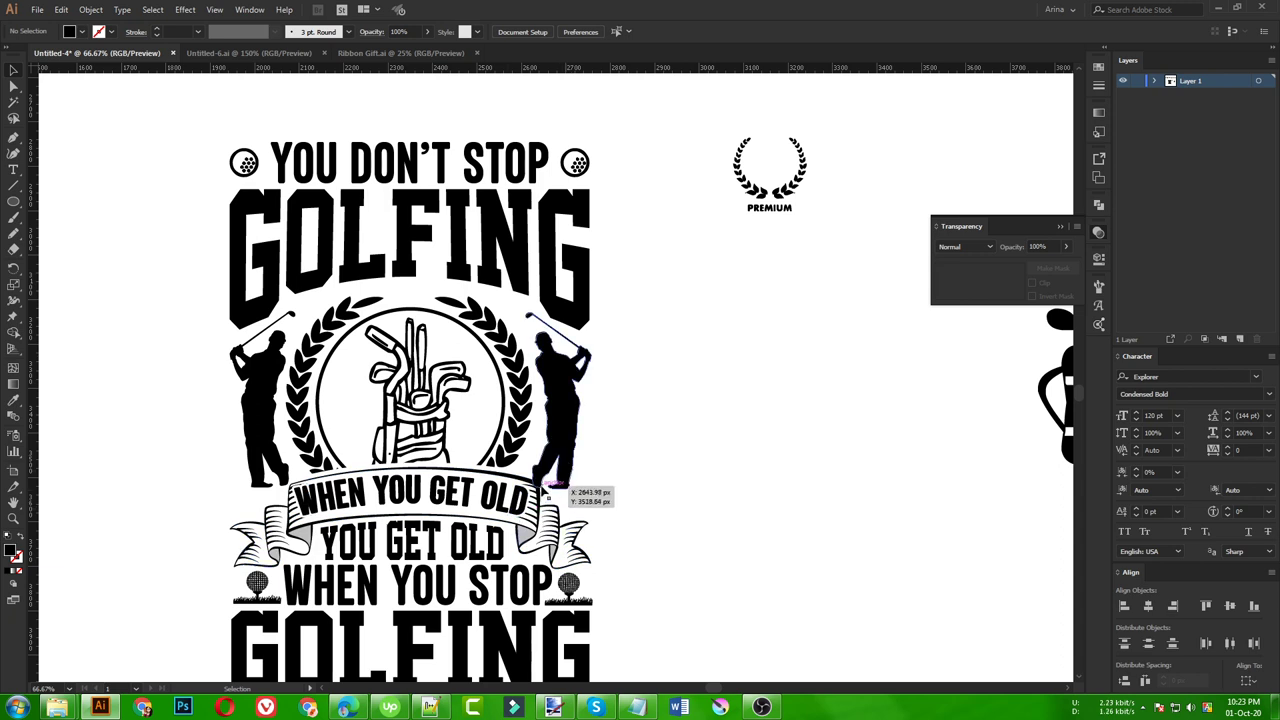
{"action": "left_click", "coordinate": [565, 470]}
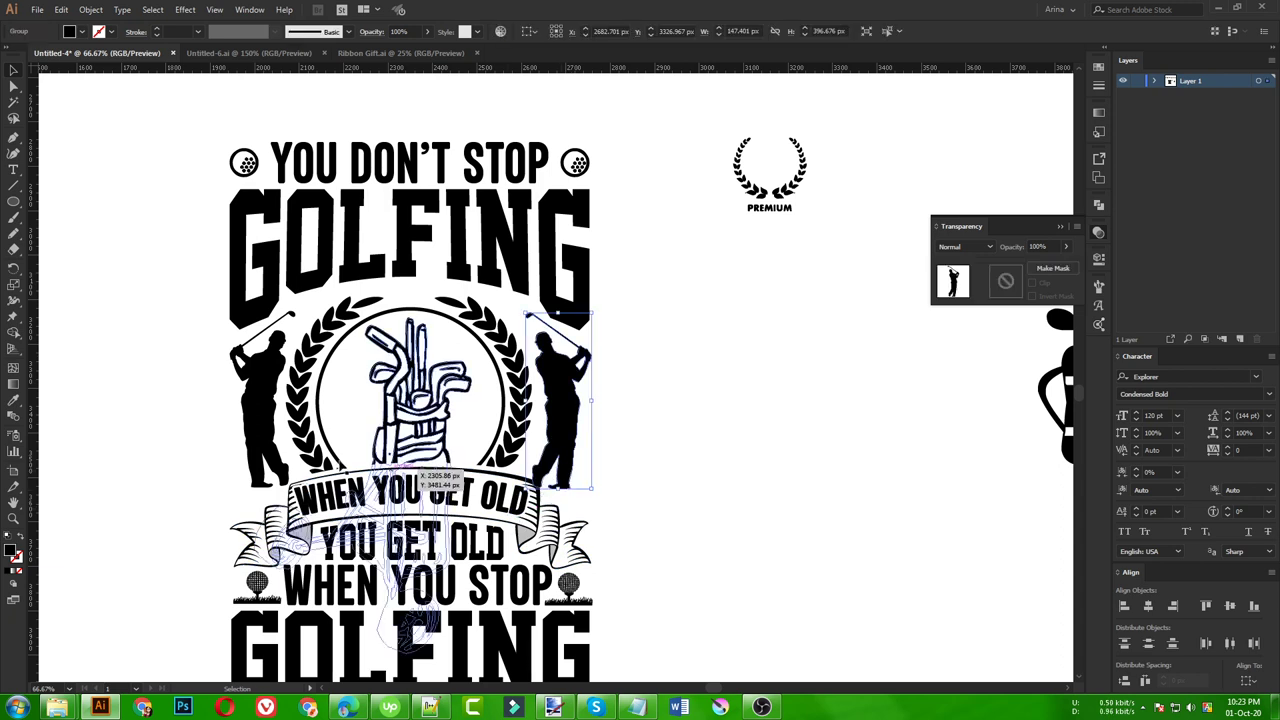
- Align the two golfers beside the wreath to each other by their vertical centres
{"action": "left_click", "coordinate": [262, 410], "text": "shift"}
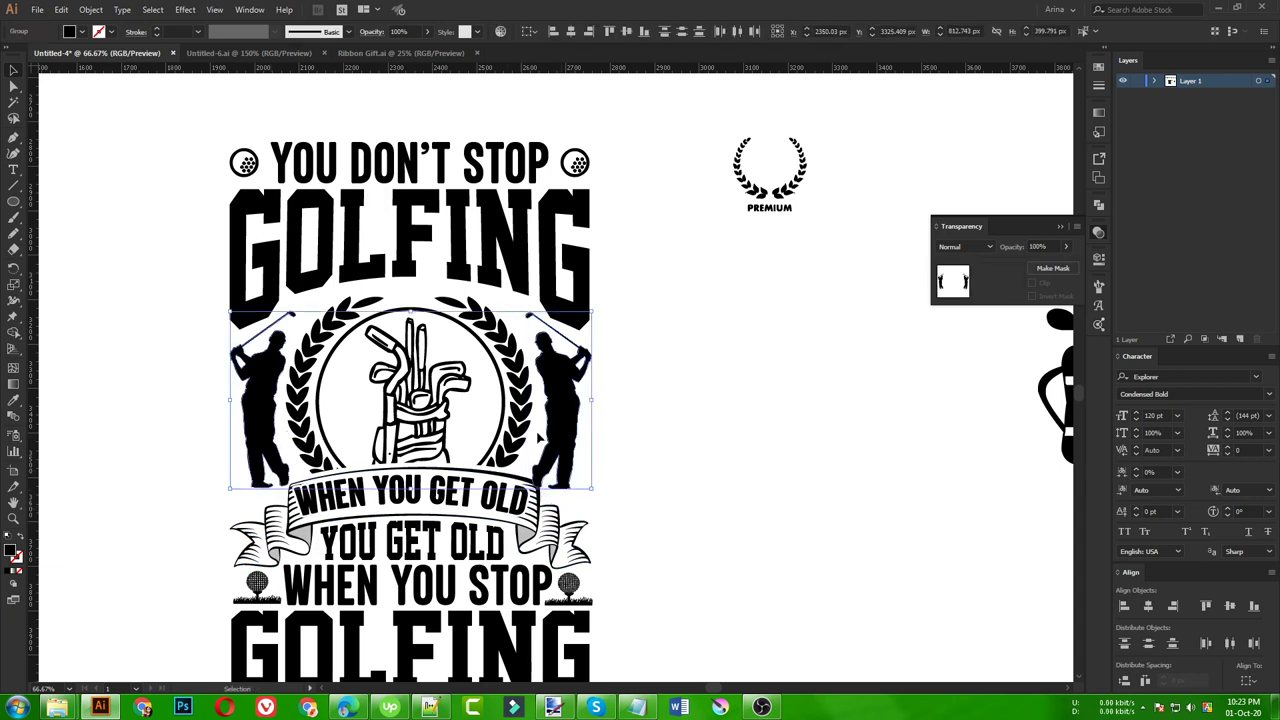
{"action": "left_click", "coordinate": [627, 32]}
{"action": "left_click", "coordinate": [631, 41]}
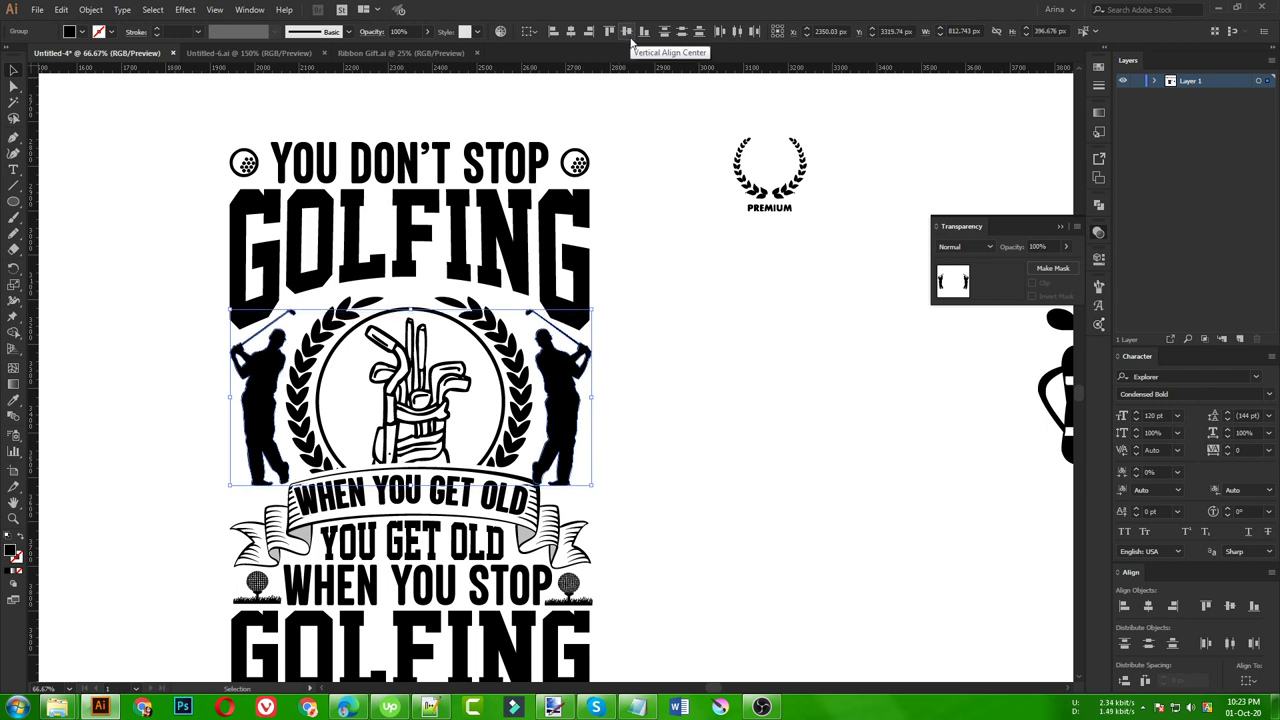
{"action": "left_click", "coordinate": [715, 416]}
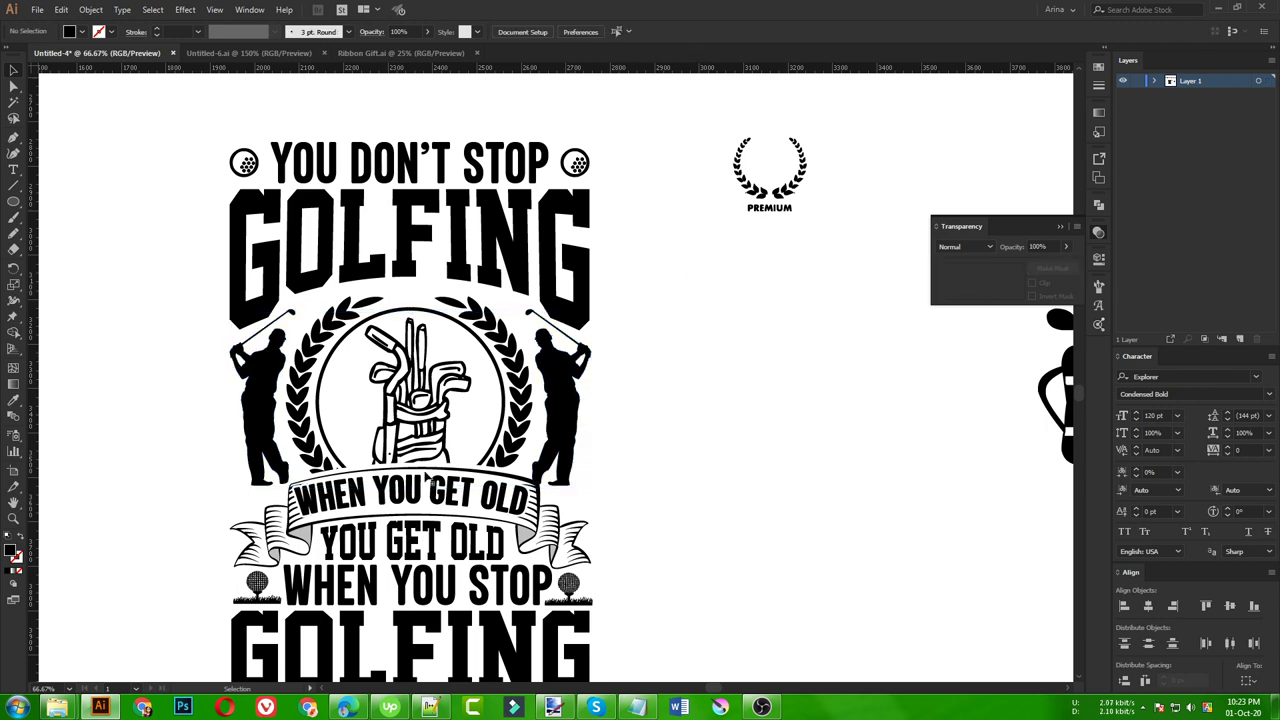
- Erase the part of the right golfer's foot that overlaps the ribbon, using a reduced eraser size that follows the ribbon's upper edge
{"action": "scroll", "coordinate": [524, 515], "scroll_direction": "up", "scroll_amount": 3}
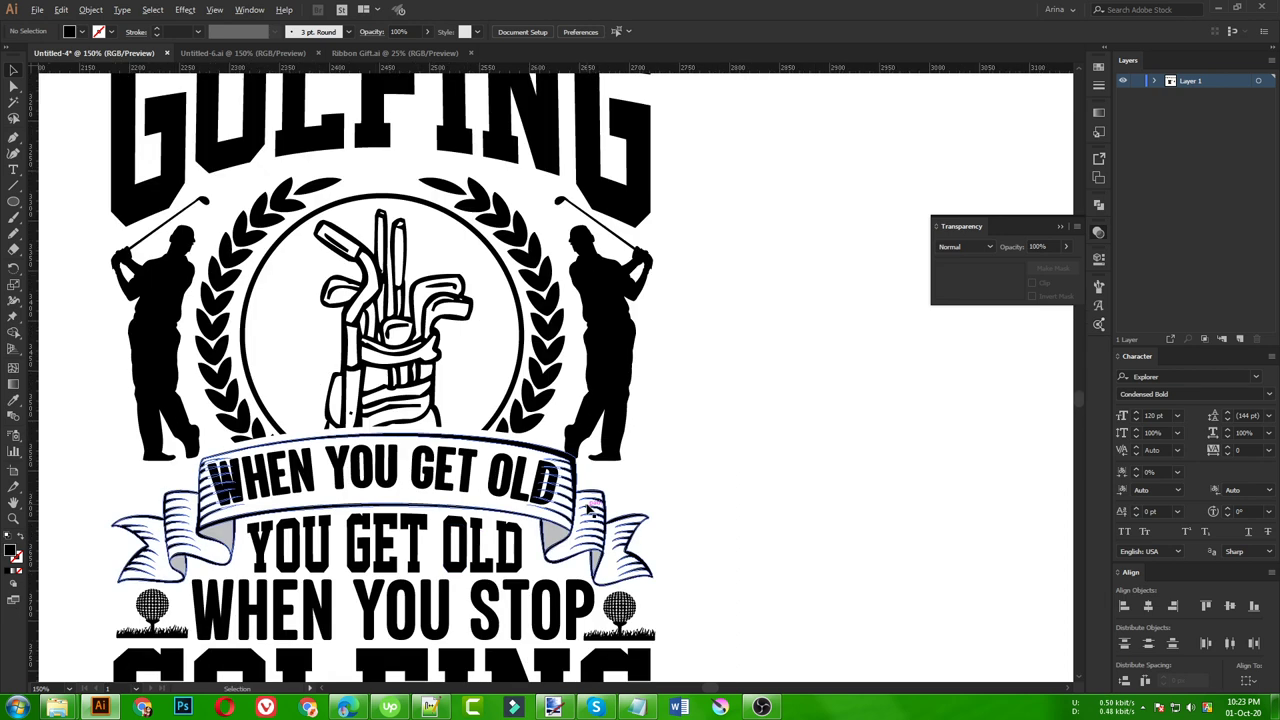
{"action": "left_click", "coordinate": [566, 400]}
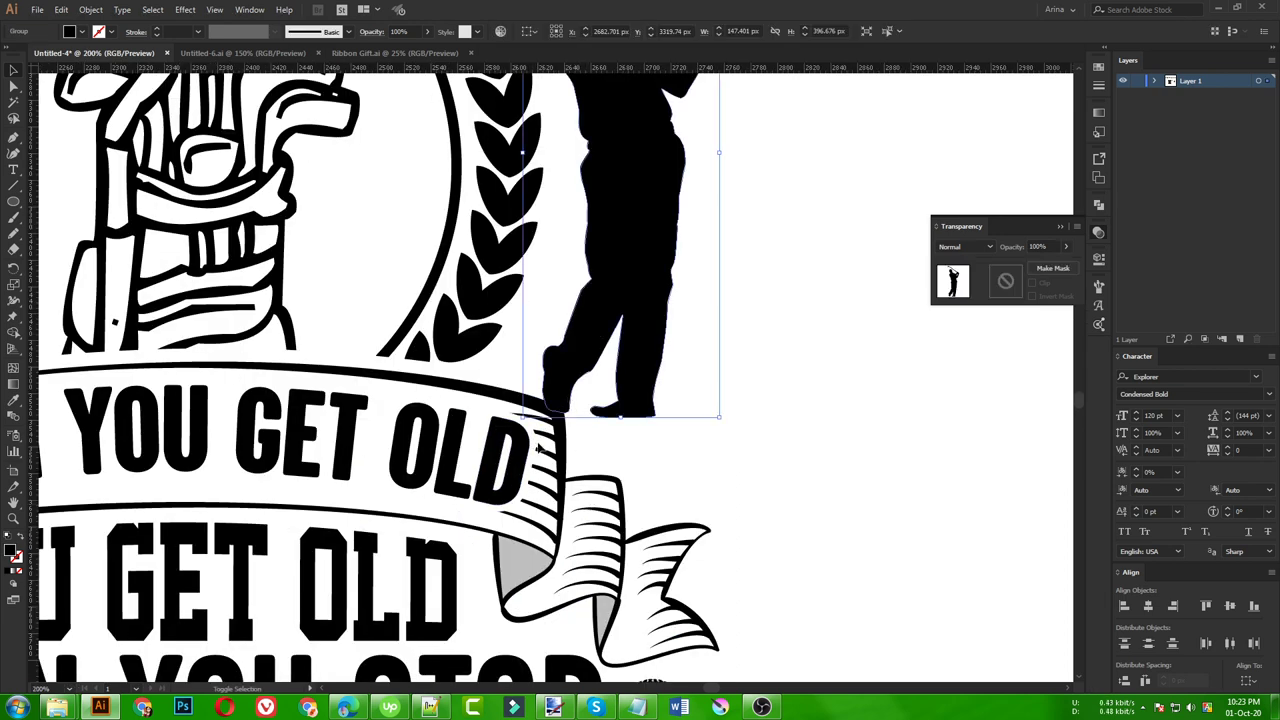
{"action": "key", "text": "shift+e"}
{"action": "key", "text": "bracketleft"}
{"action": "key", "text": "bracketleft"}
{"action": "key", "text": "bracketleft"}
{"action": "key", "text": "bracketleft"}
{"action": "key", "text": "bracketleft"}
{"action": "key", "text": "bracketleft"}
{"action": "key", "text": "bracketleft"}
{"action": "key", "text": "bracketleft"}
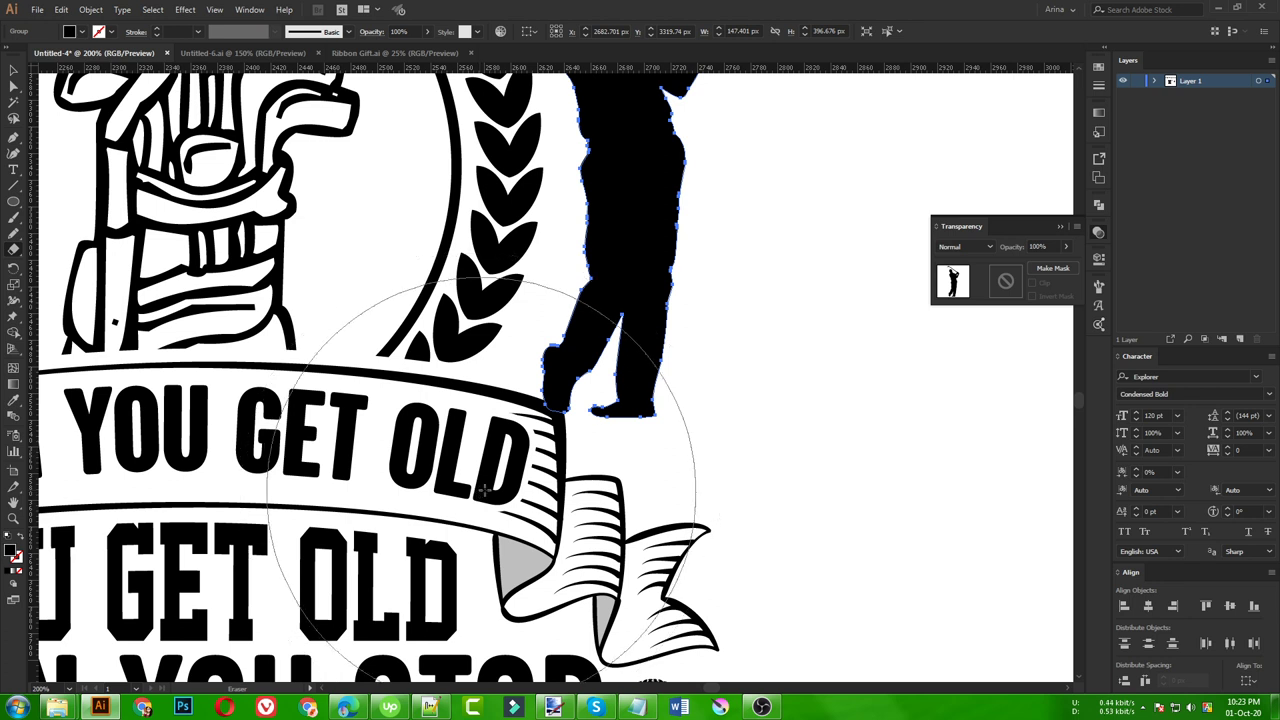
{"action": "key", "text": "bracketright"}
{"action": "key", "text": "bracketright"}
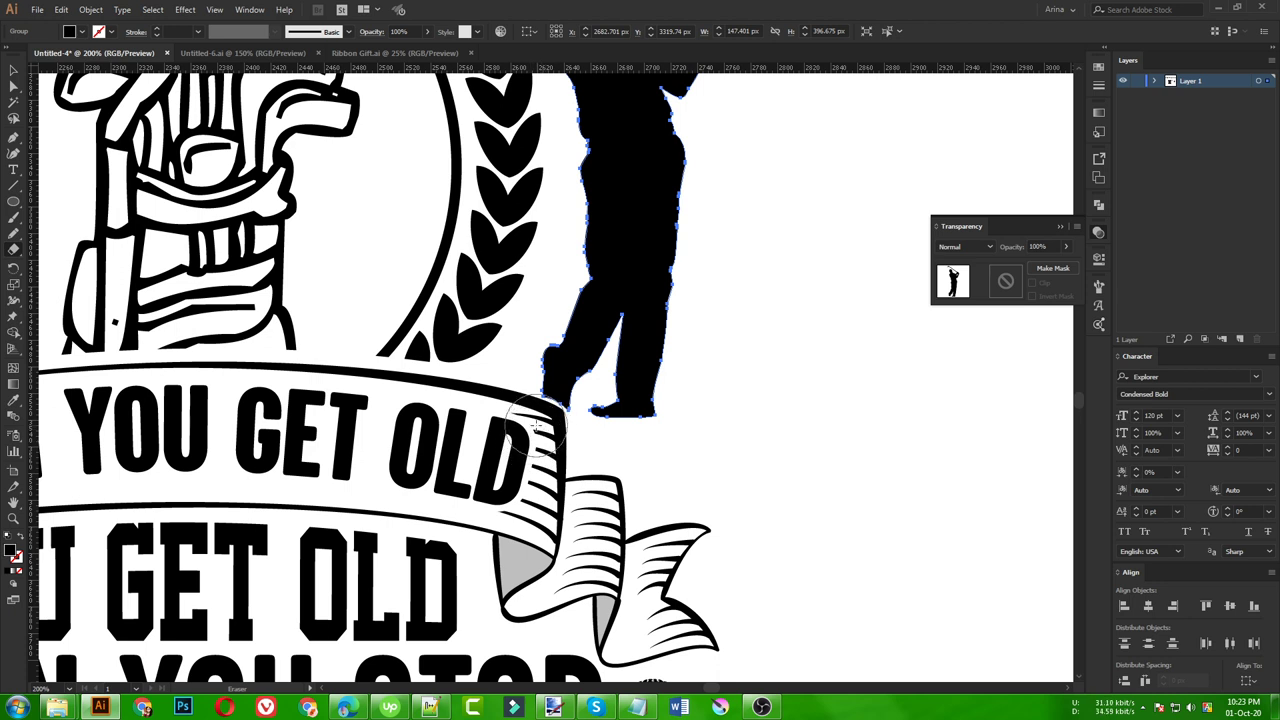
{"action": "key", "text": "v"}
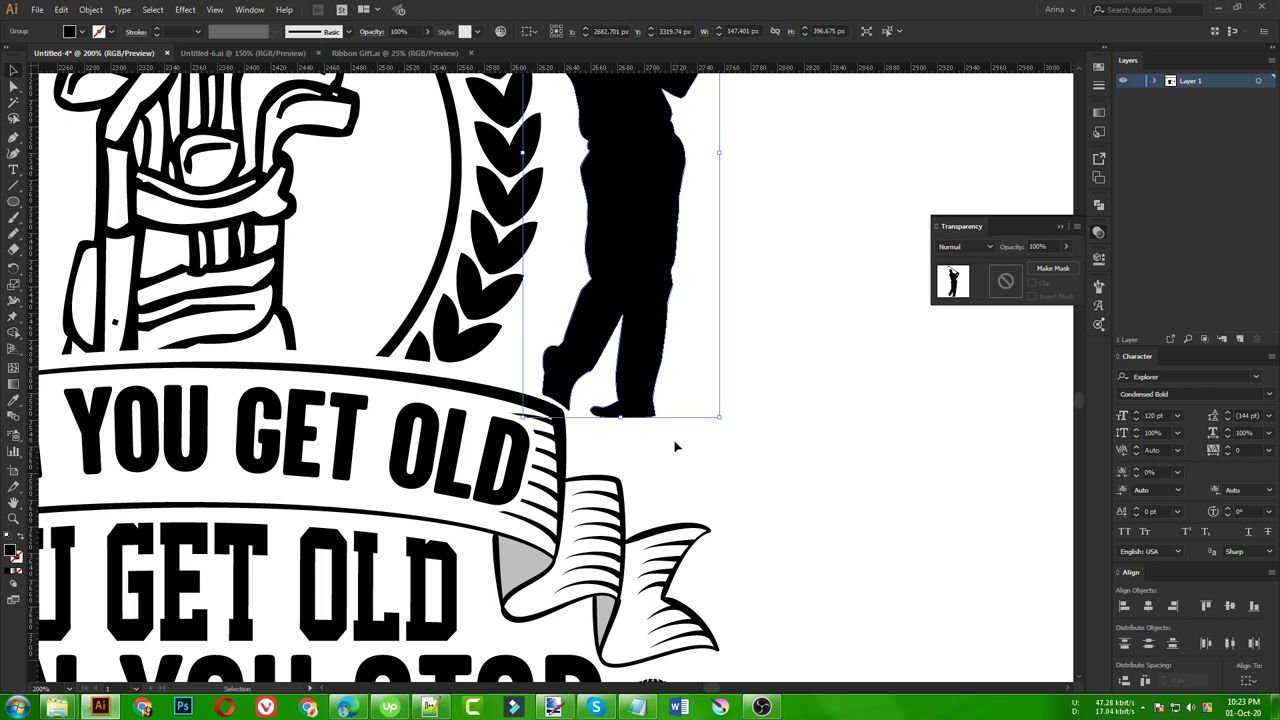
{"action": "left_click", "coordinate": [677, 443]}
- Expand the appearance of the complete quote design and expand all its objects into plain shapes
{"action": "key", "text": "ctrl+minus"}
{"action": "key", "text": "ctrl+minus"}
{"action": "key", "text": "ctrl+minus"}
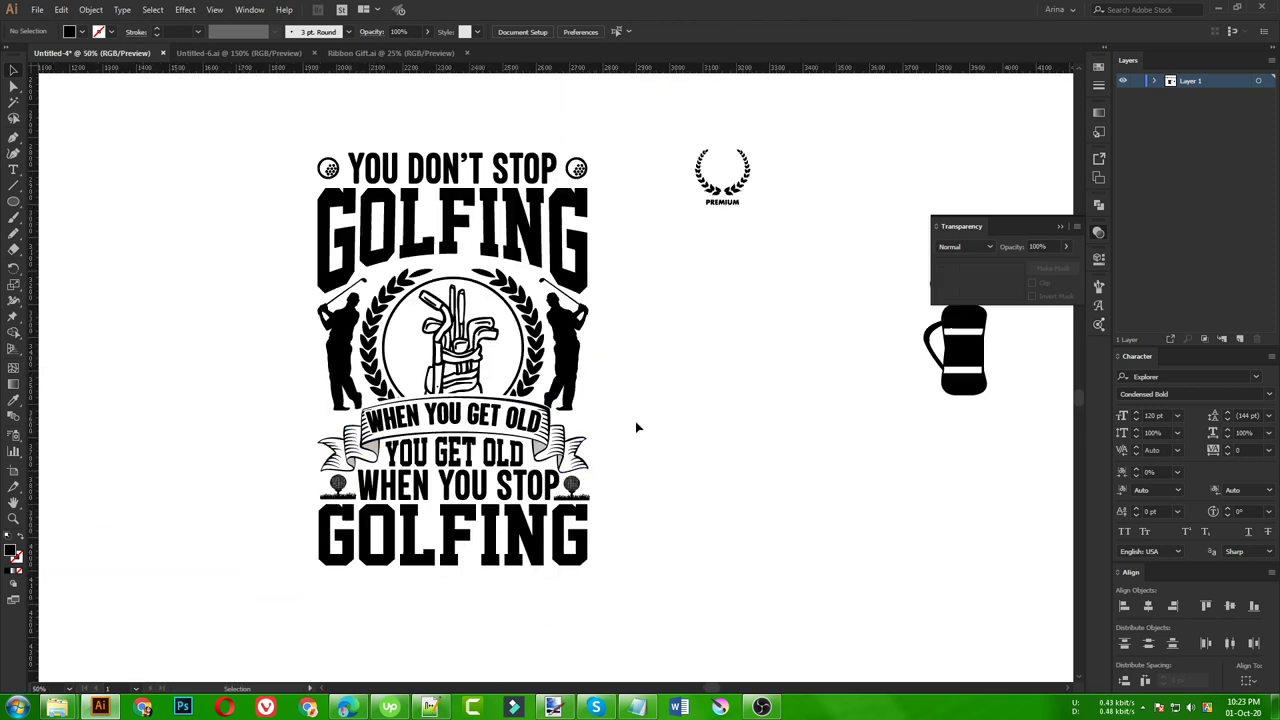
{"action": "left_click_drag", "start_coordinate": [262, 114], "coordinate": [630, 606]}
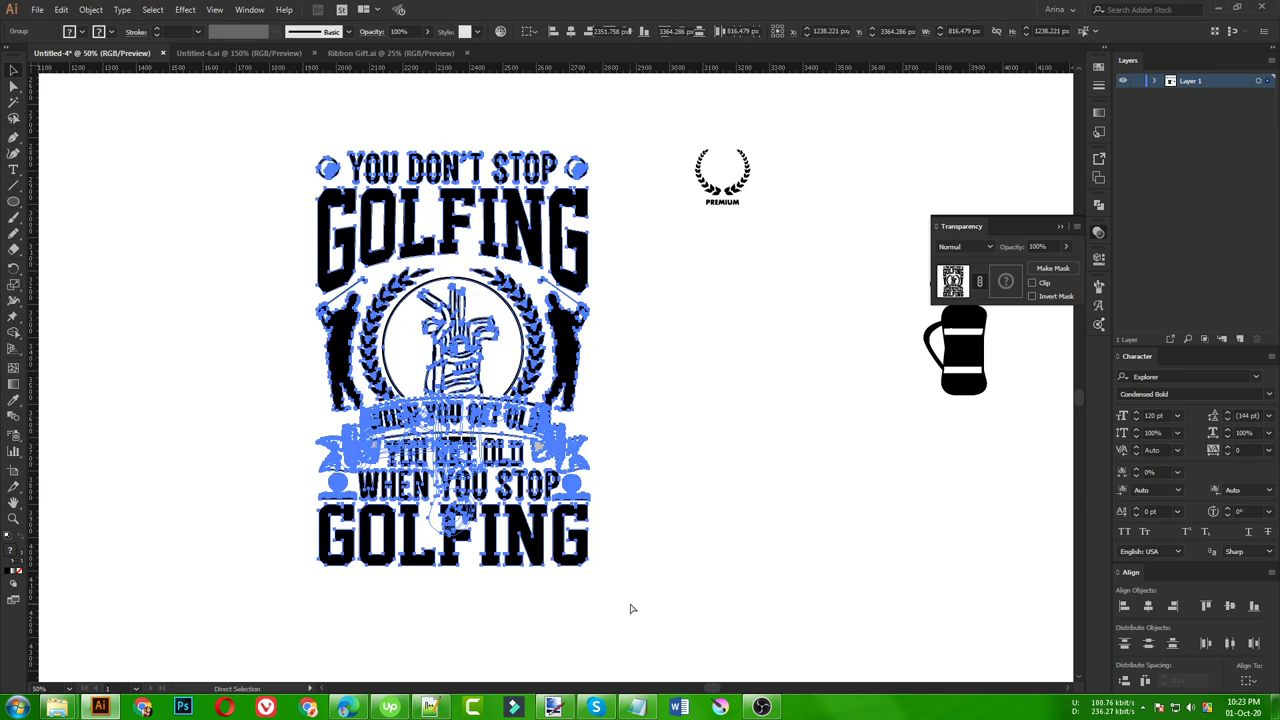
{"action": "left_click", "coordinate": [88, 10]}
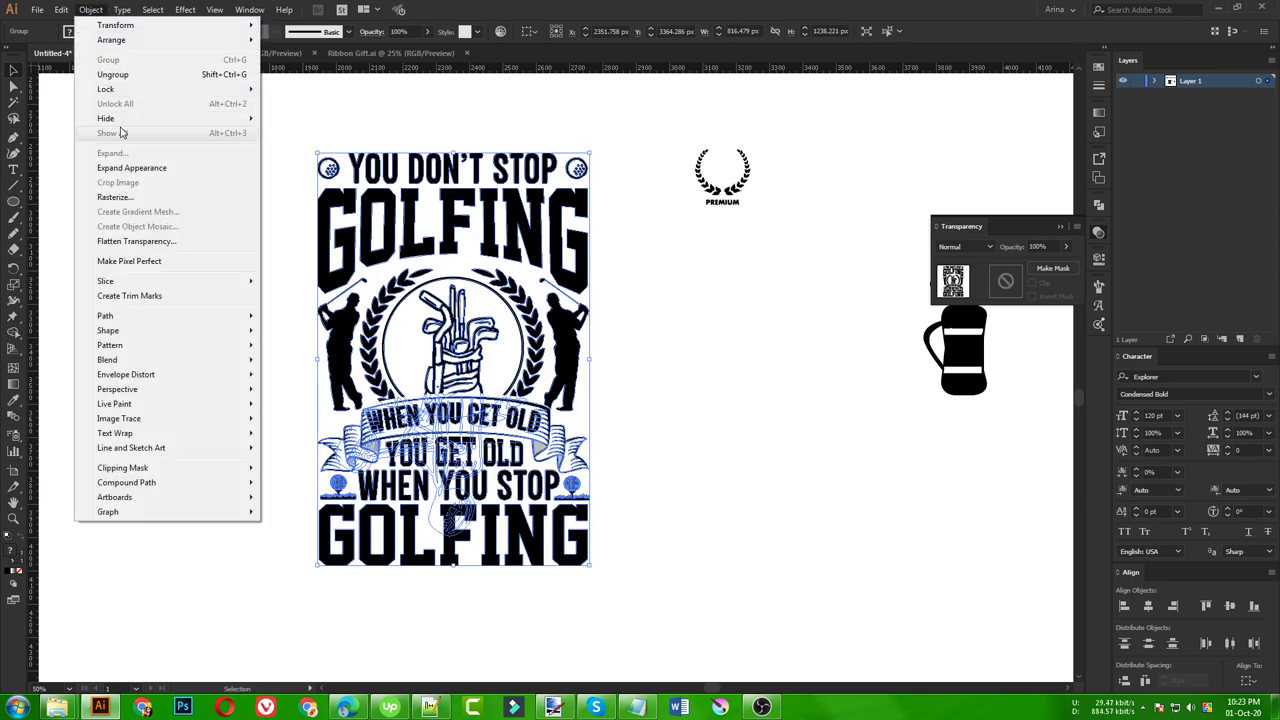
{"action": "left_click", "coordinate": [130, 180]}
{"action": "left_click", "coordinate": [100, 9]}
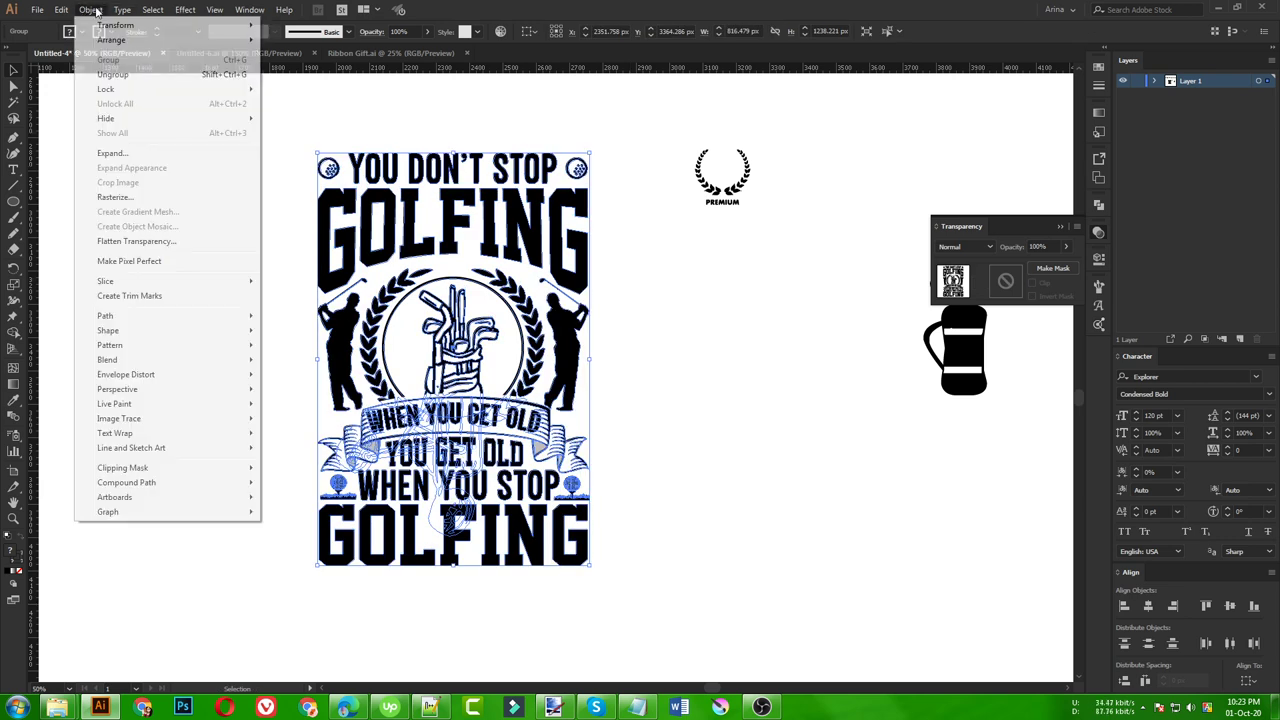
{"action": "left_click", "coordinate": [125, 151]}
{"action": "left_click", "coordinate": [354, 389]}
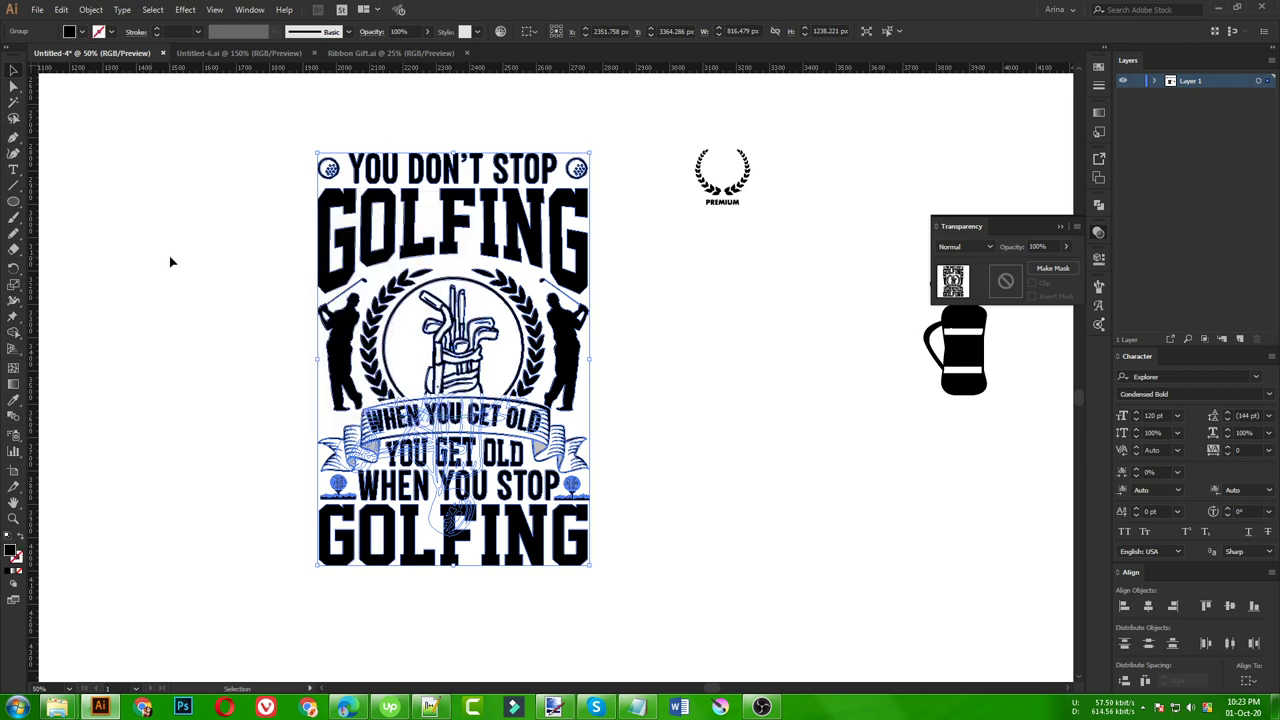
{"action": "left_click", "coordinate": [170, 262]}
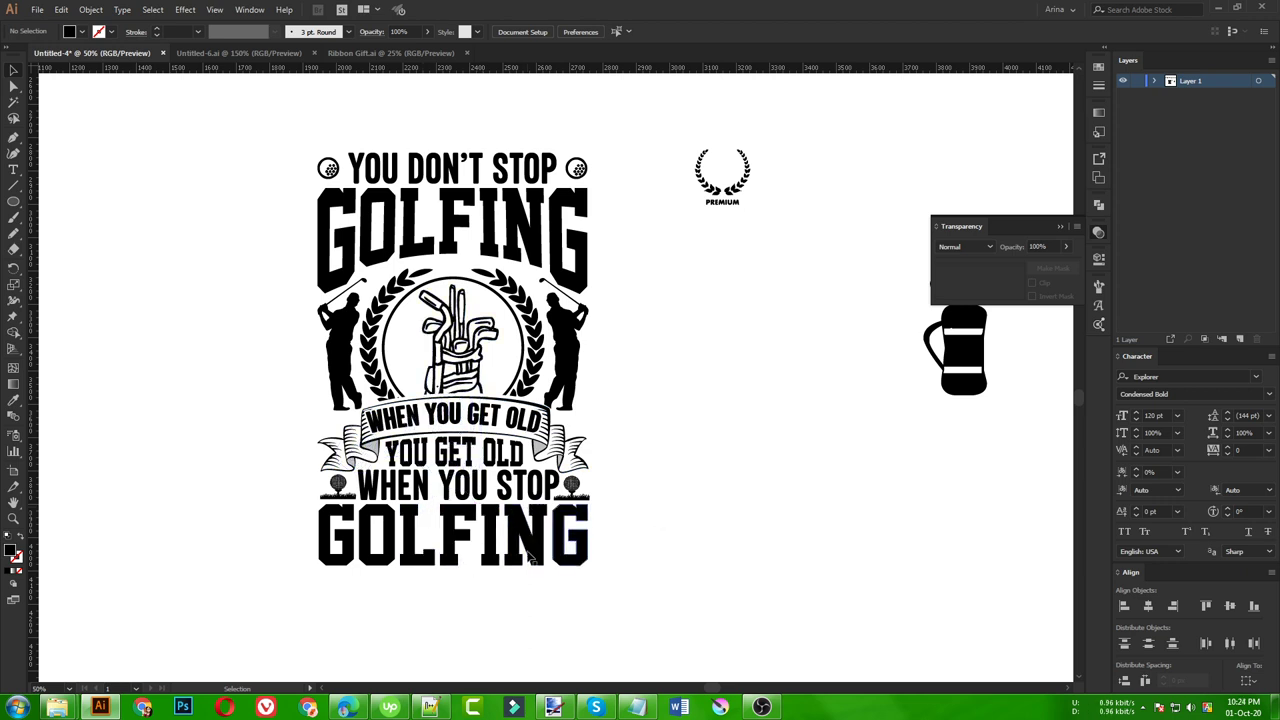
- Move the whole design left, away from the spare artwork, and delete the leftover PREMIUM laurel and black golf bag
{"action": "left_click_drag", "start_coordinate": [267, 131], "coordinate": [616, 605]}
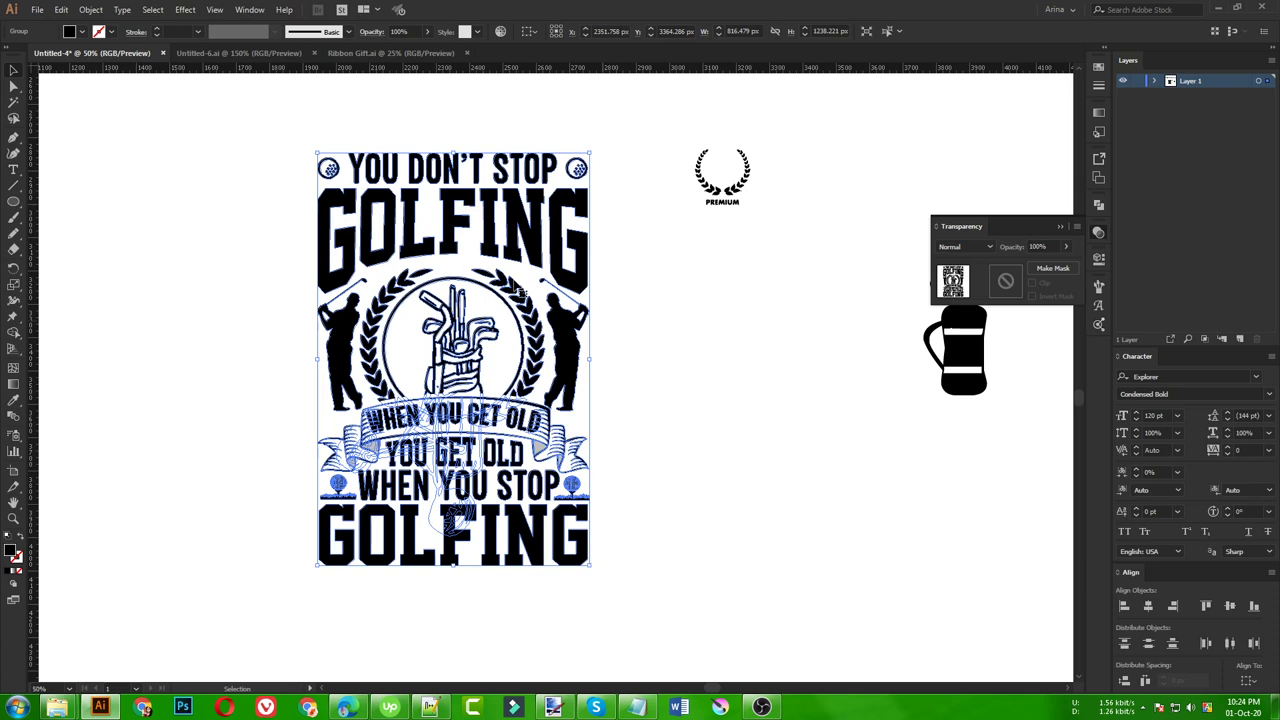
{"action": "left_click", "coordinate": [649, 366]}
{"action": "left_click_drag", "start_coordinate": [279, 133], "coordinate": [634, 611]}
{"action": "left_click_drag", "start_coordinate": [600, 491], "coordinate": [430, 486]}
{"action": "left_click", "coordinate": [581, 434]}
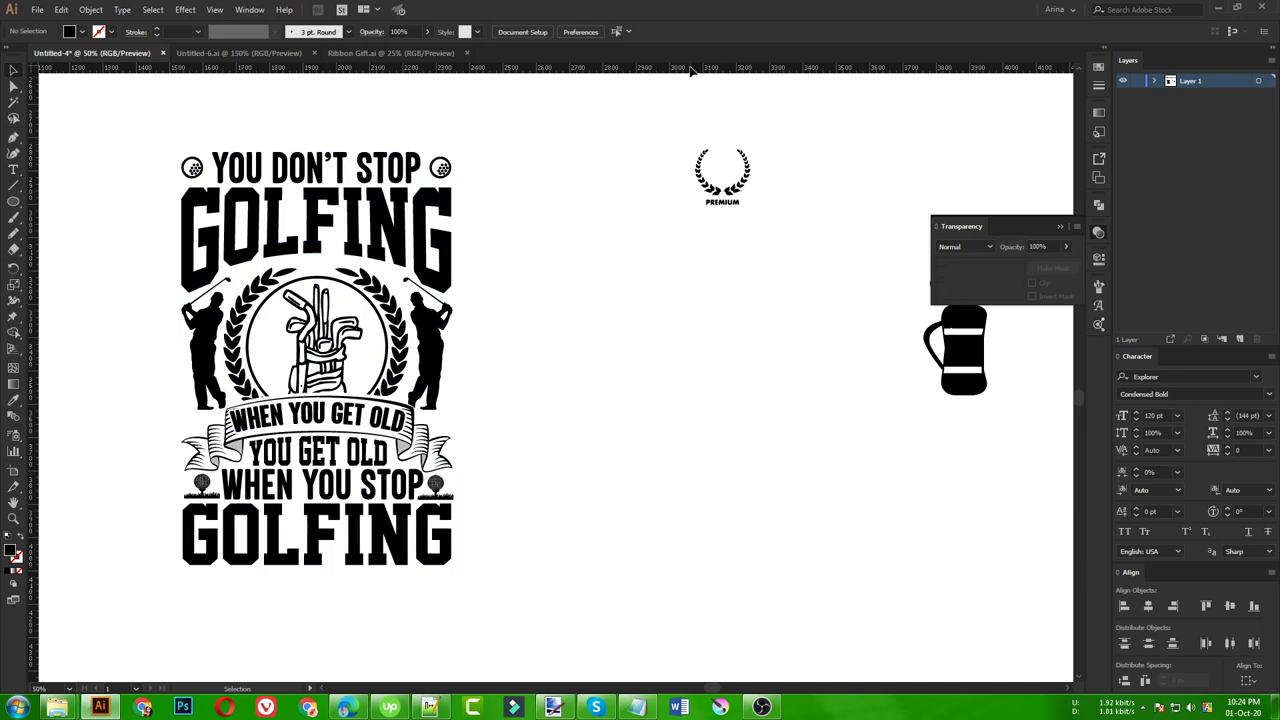
{"action": "left_click_drag", "start_coordinate": [660, 112], "coordinate": [1033, 532]}
{"action": "key", "text": "Delete"}
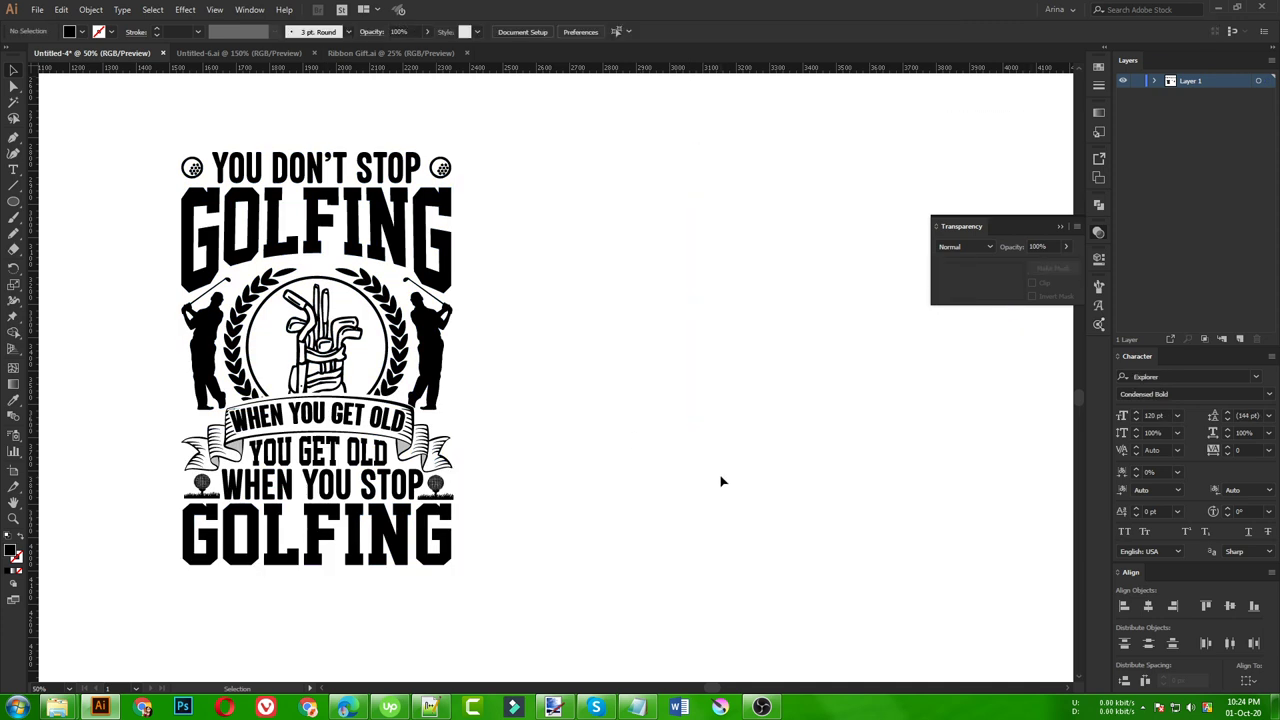
- Frame the finished design in the view and hide the Transparency settings to inspect the result
{"action": "left_click", "coordinate": [14, 517]}
{"action": "left_click_drag", "start_coordinate": [164, 142], "coordinate": [469, 580]}
{"action": "left_click_drag", "start_coordinate": [582, 491], "coordinate": [399, 499]}
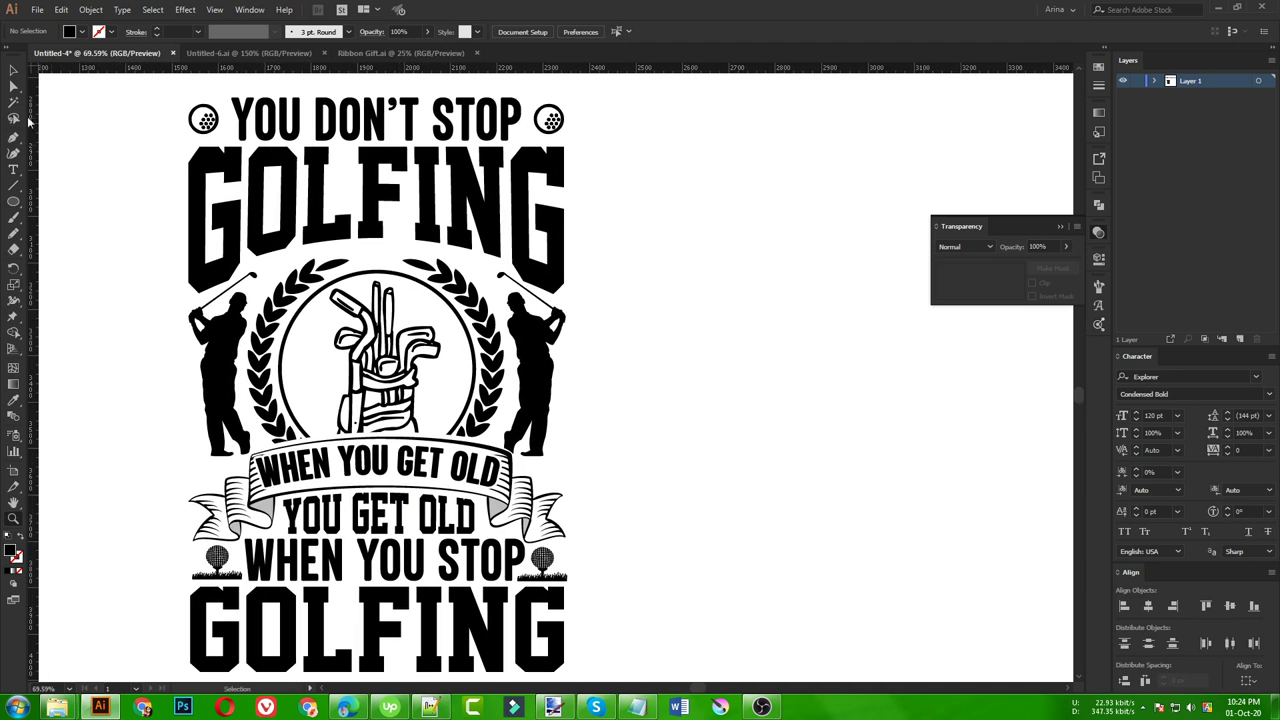
{"action": "left_click", "coordinate": [14, 70]}
{"action": "left_click_drag", "start_coordinate": [145, 355], "coordinate": [145, 349]}
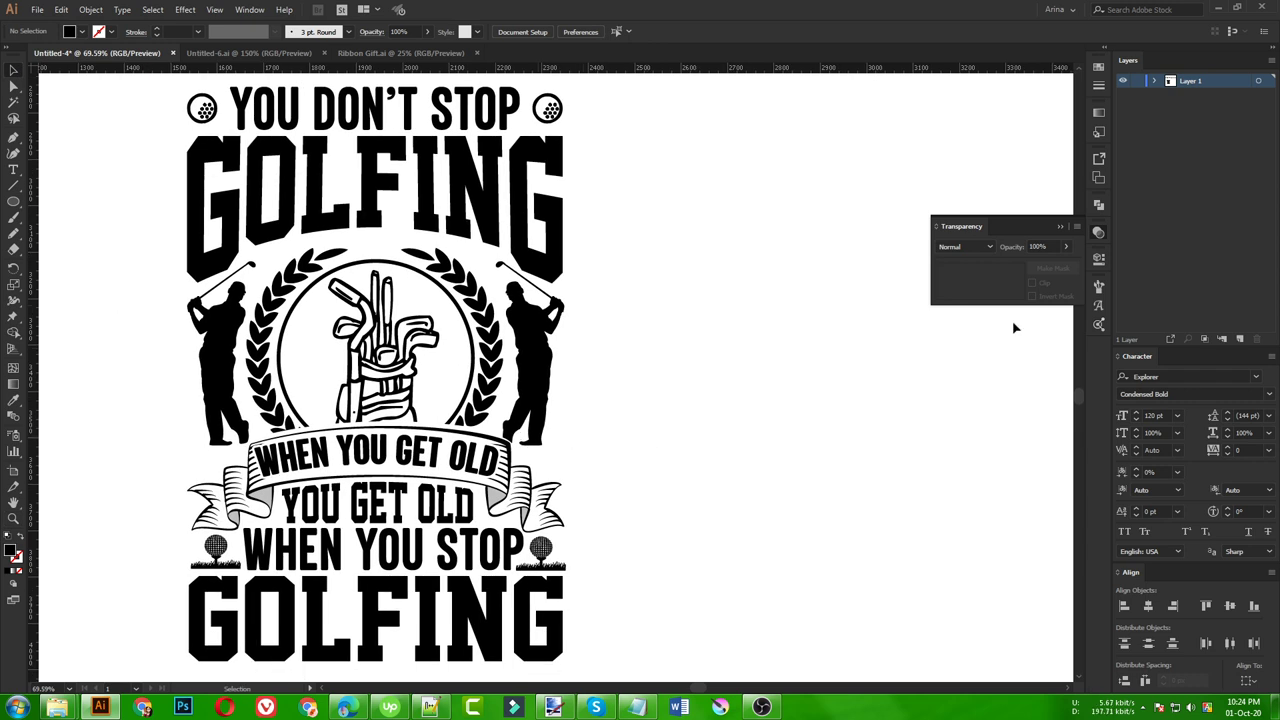
{"action": "left_click", "coordinate": [1098, 232]}
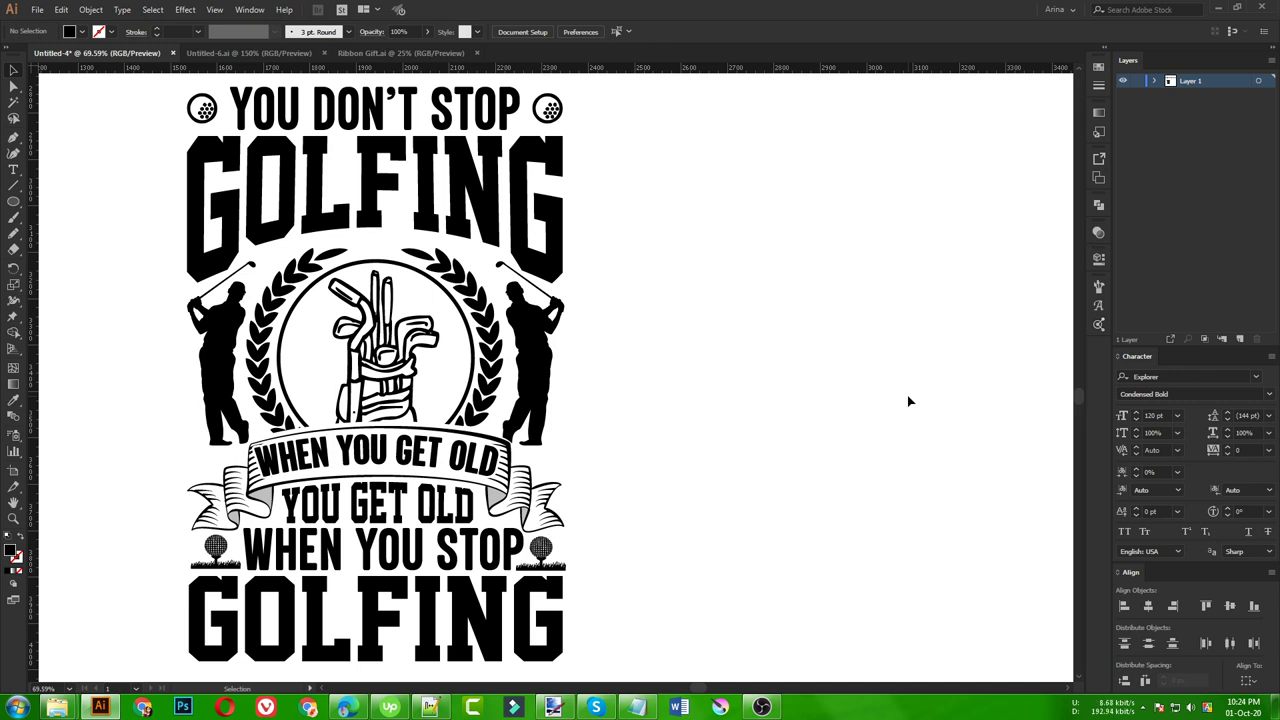
{"action": "mouse_move", "coordinate": [762, 707]}
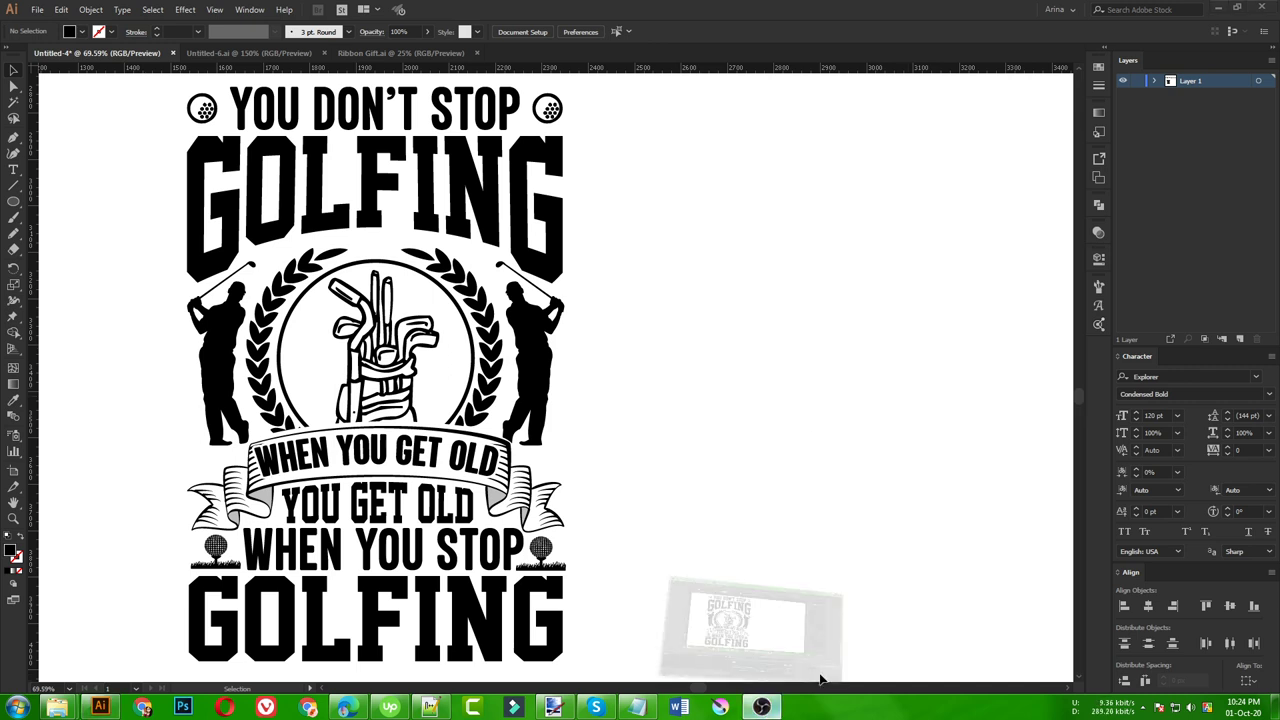